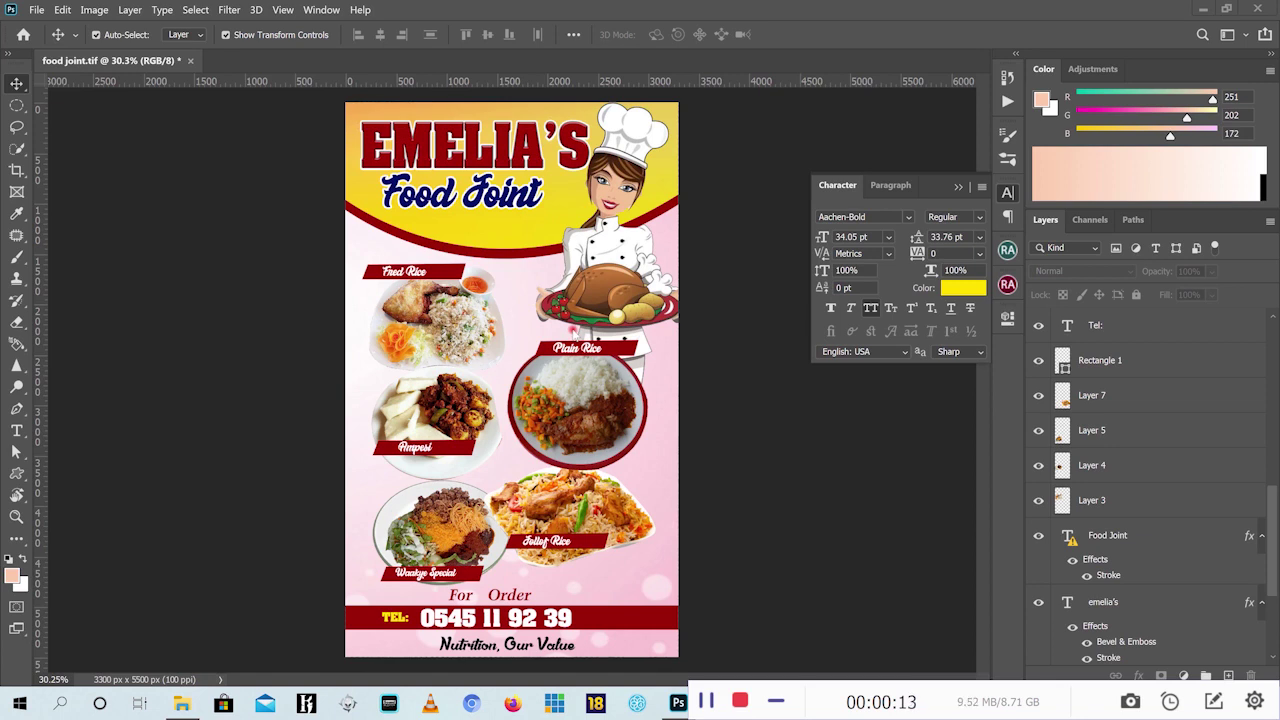
# Create Untitled-1, a blank white document 33 × 55 inches at 100 pixels/inch
pyautogui.click(36, 12)
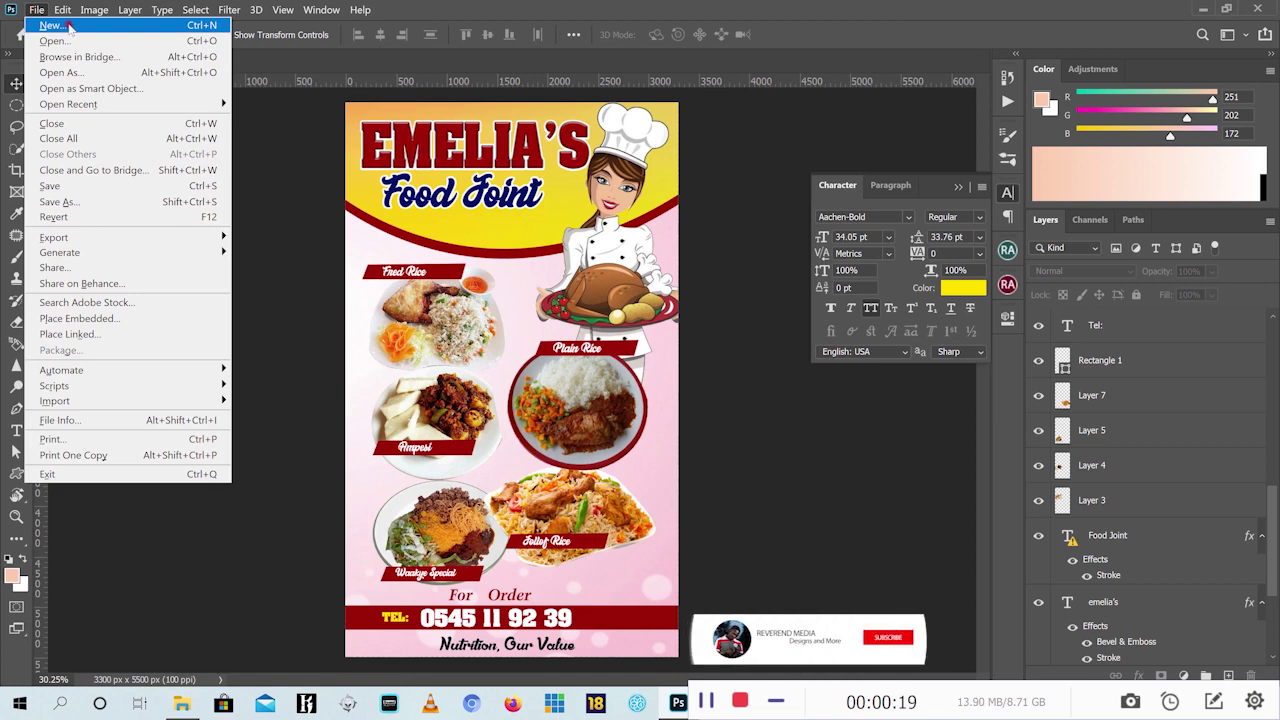
pyautogui.click(52, 25)
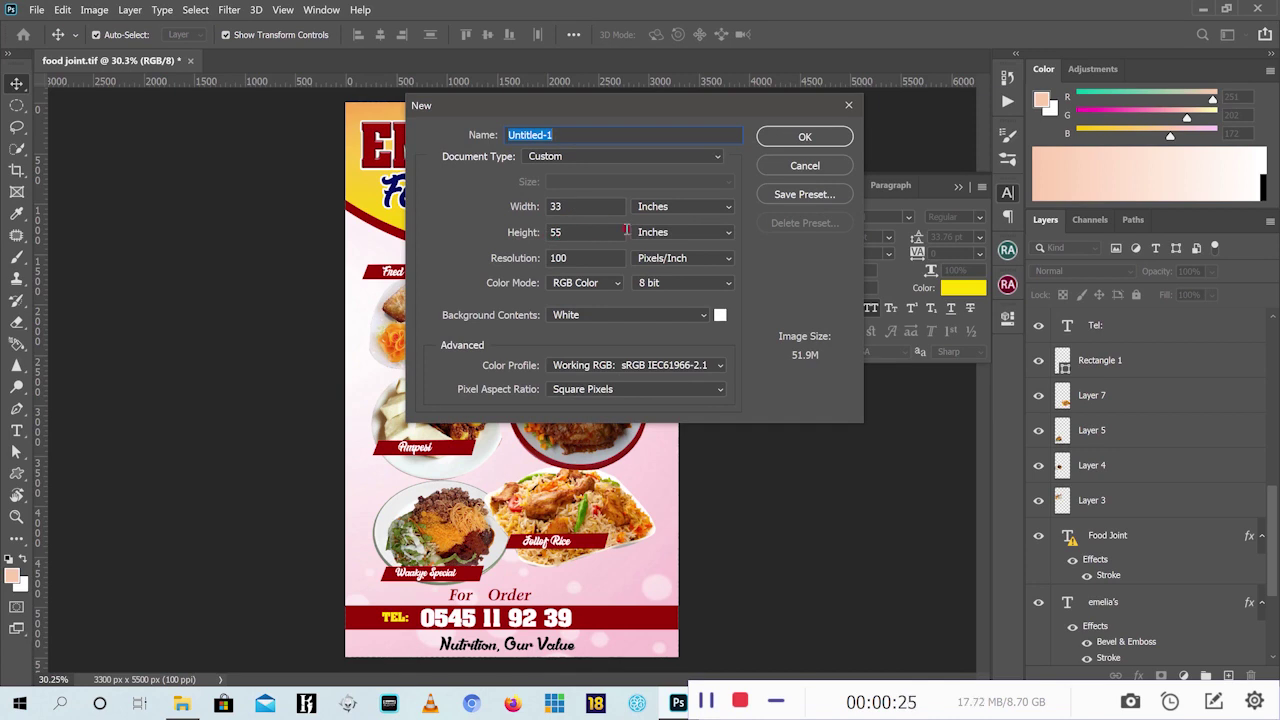
pyautogui.click(727, 209)
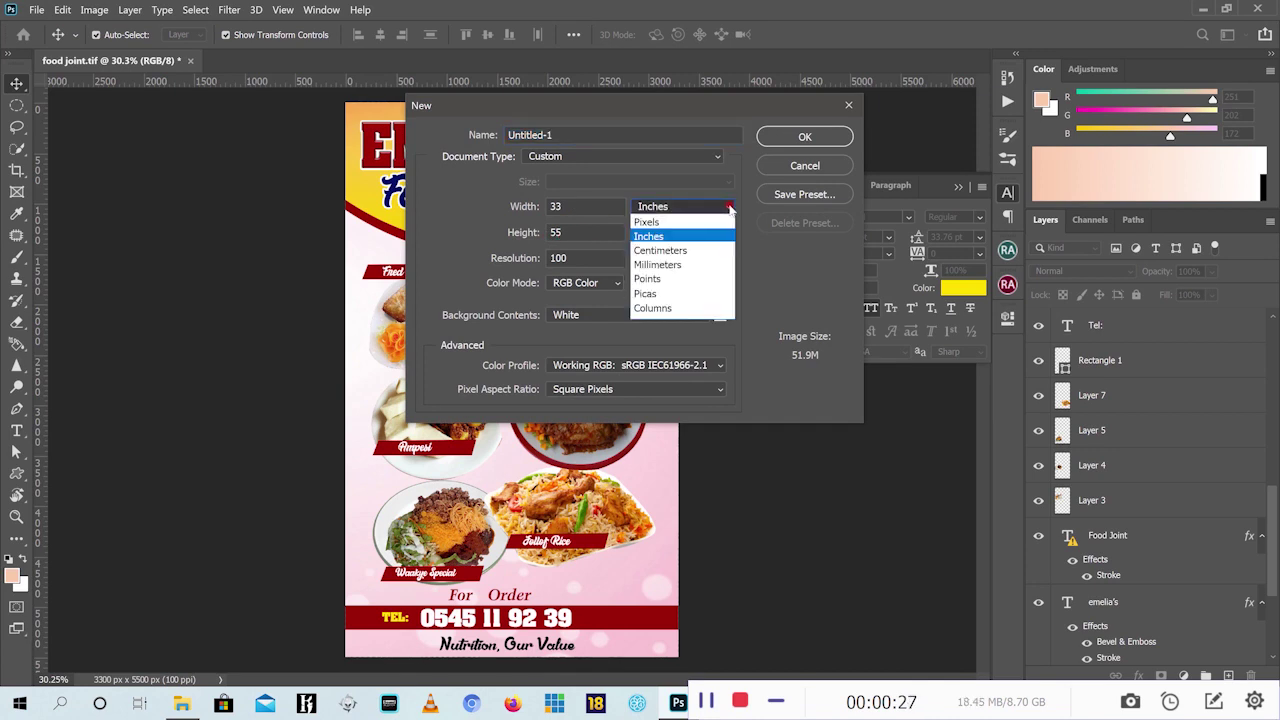
pyautogui.click(677, 261)
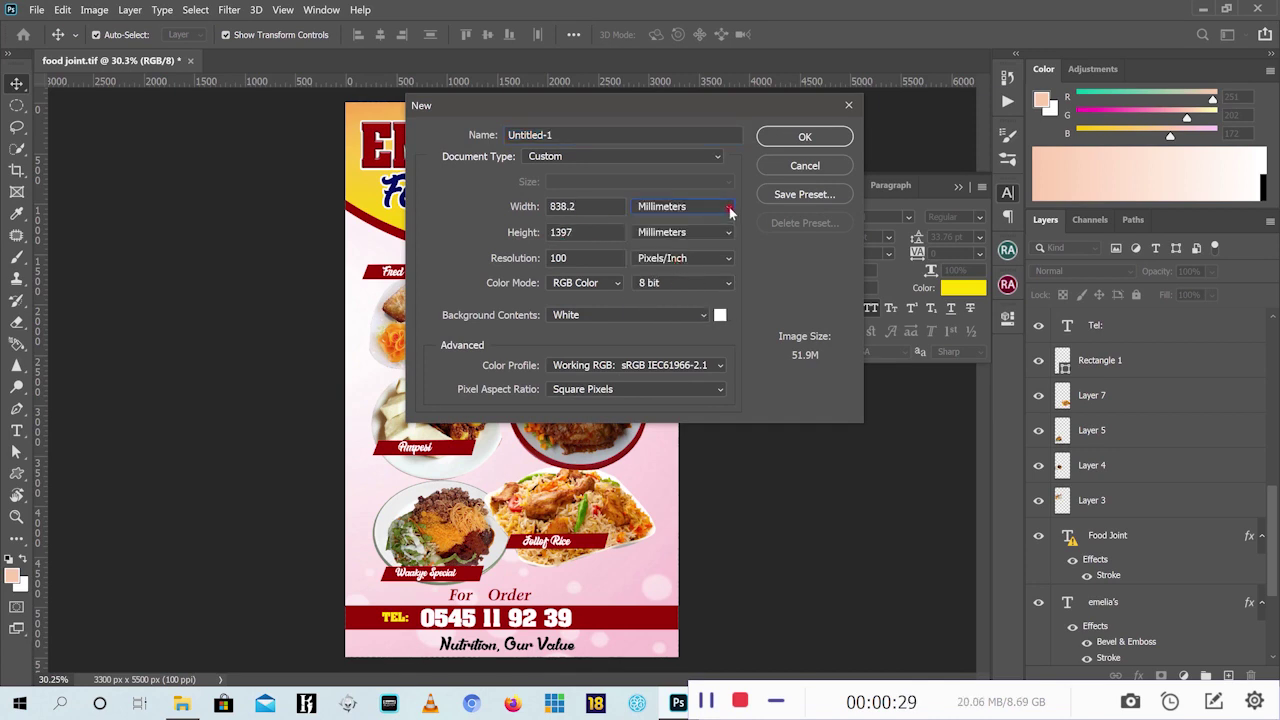
pyautogui.click(730, 211)
pyautogui.click(668, 237)
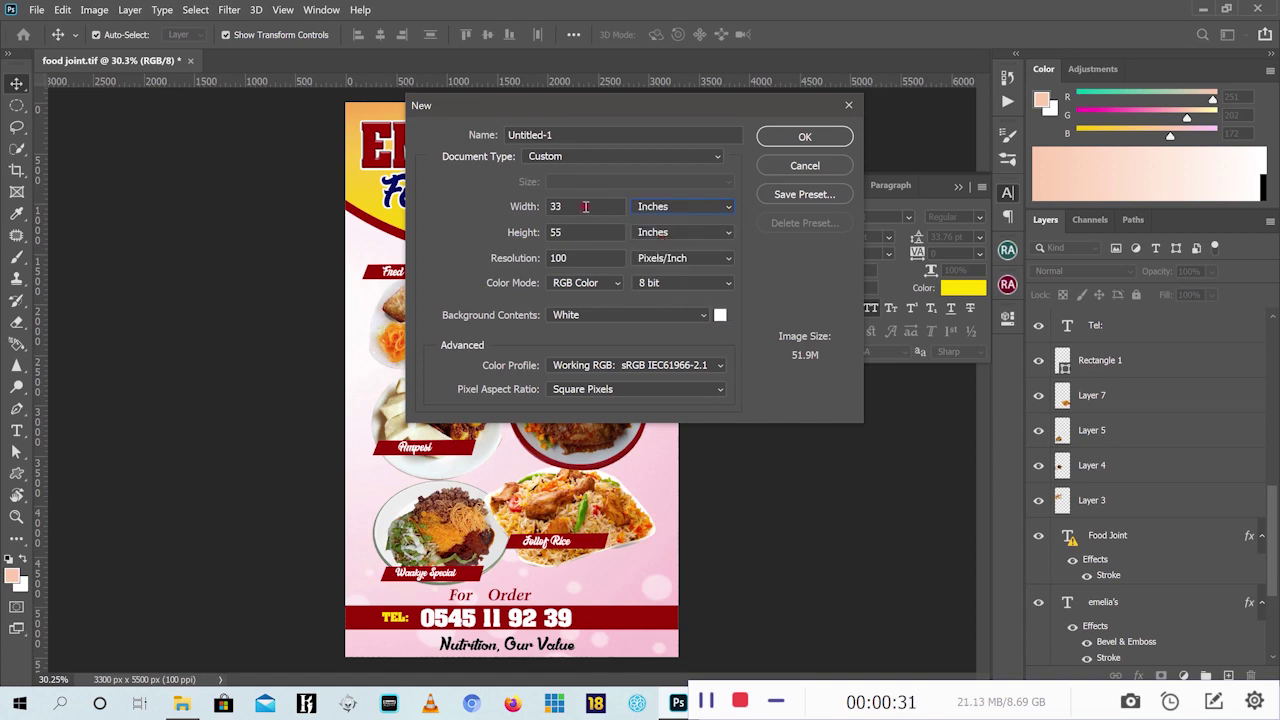
pyautogui.click(521, 206)
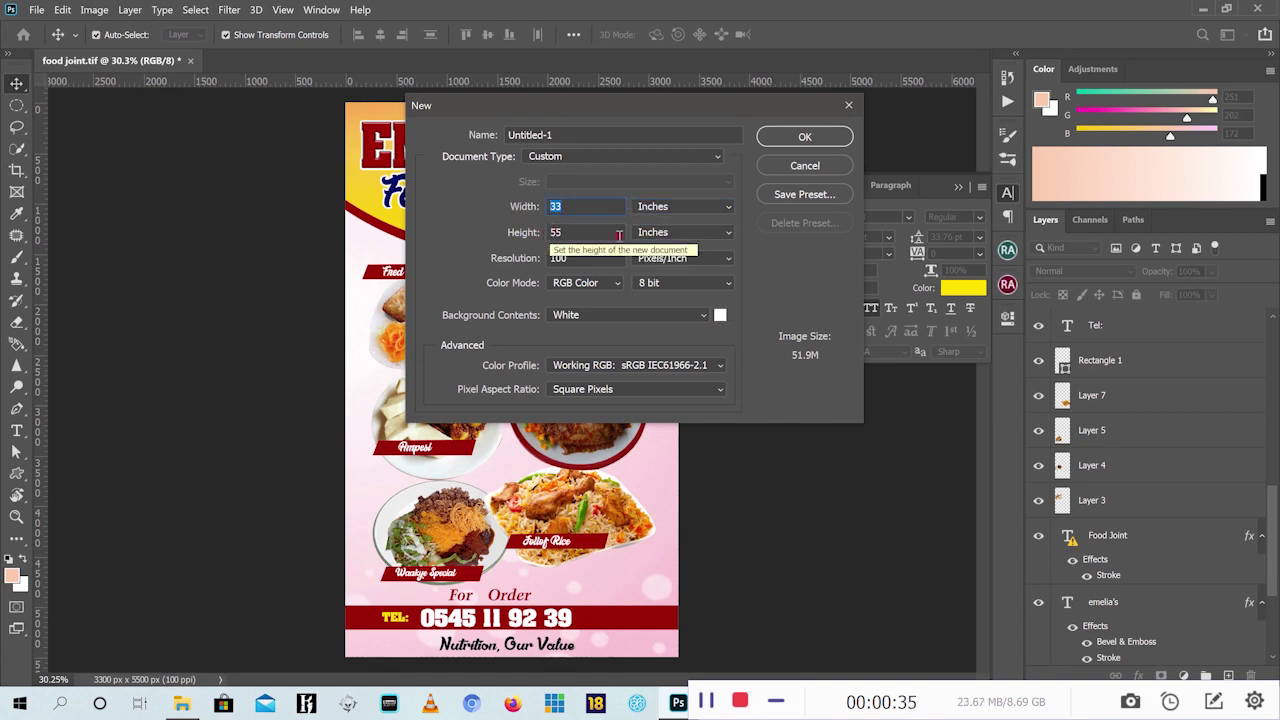
pyautogui.click(806, 136)
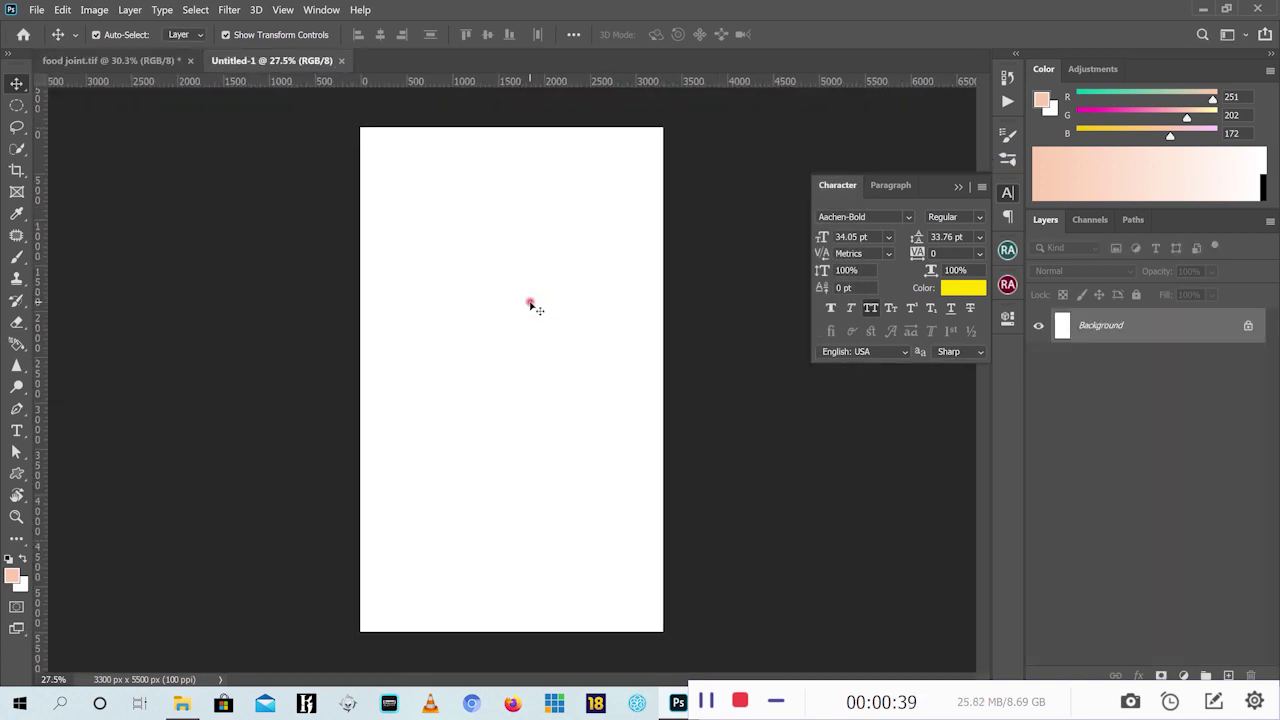
# Open the pink bokeh background.jpg from the food joint folder as its own Photoshop document
pyautogui.click(99, 62)
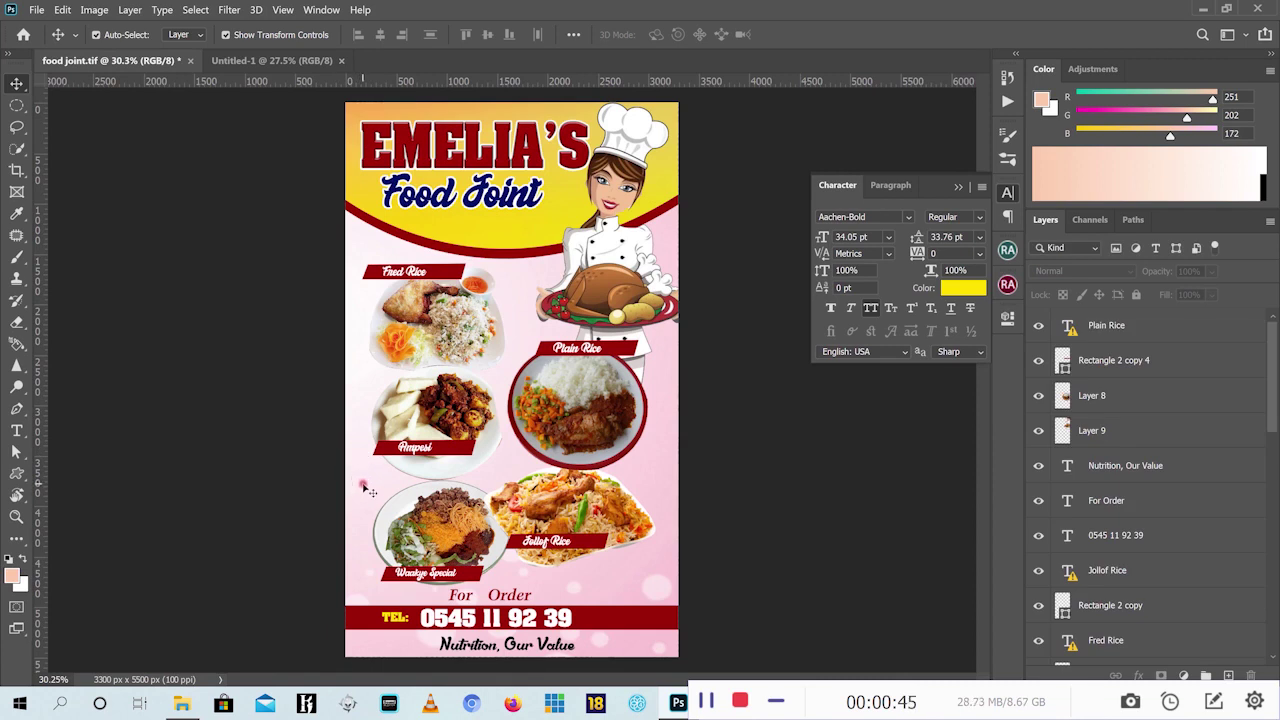
pyautogui.click(182, 703)
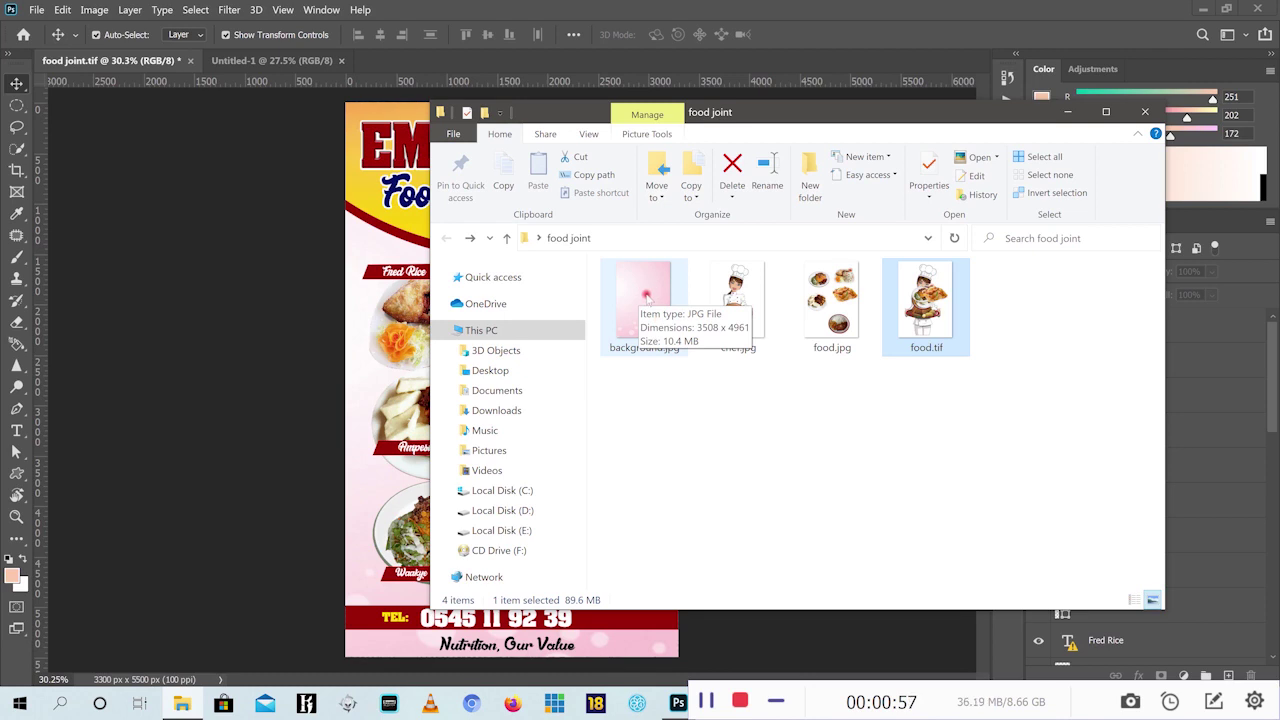
pyautogui.moveTo(646, 296); pyautogui.dragTo(408, 15)
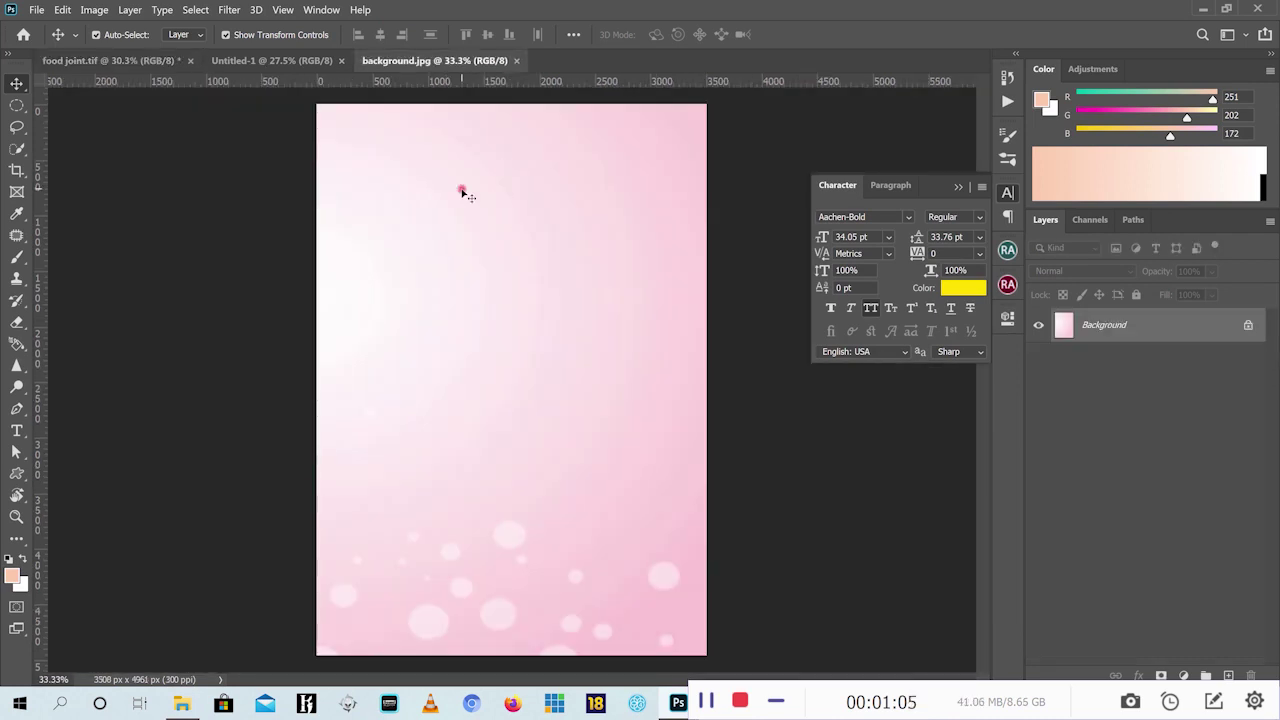
# Copy the pink background into Untitled-1, scale it to about 112.35% and shift it to cover the page
pyautogui.moveTo(463, 193); pyautogui.dragTo(519, 406)
pyautogui.moveTo(340, 176); pyautogui.dragTo(301, 120)
pyautogui.moveTo(517, 246); pyautogui.dragTo(547, 245)
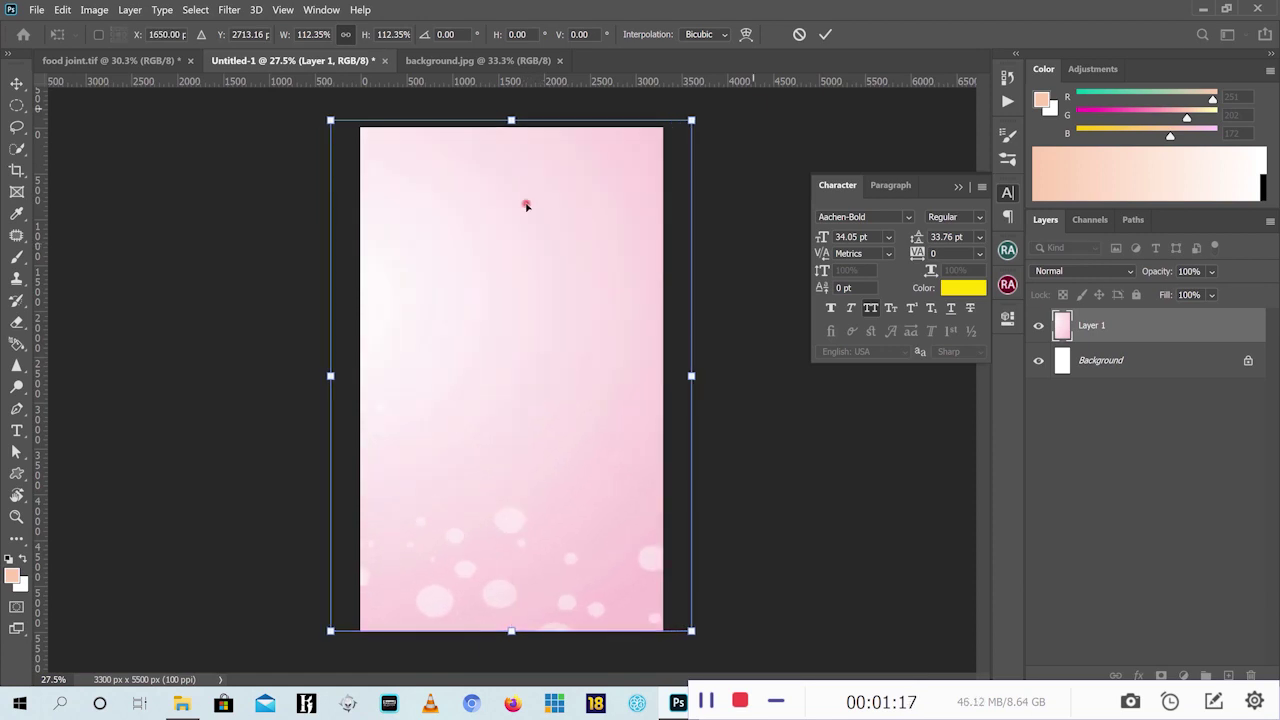
pyautogui.click(824, 36)
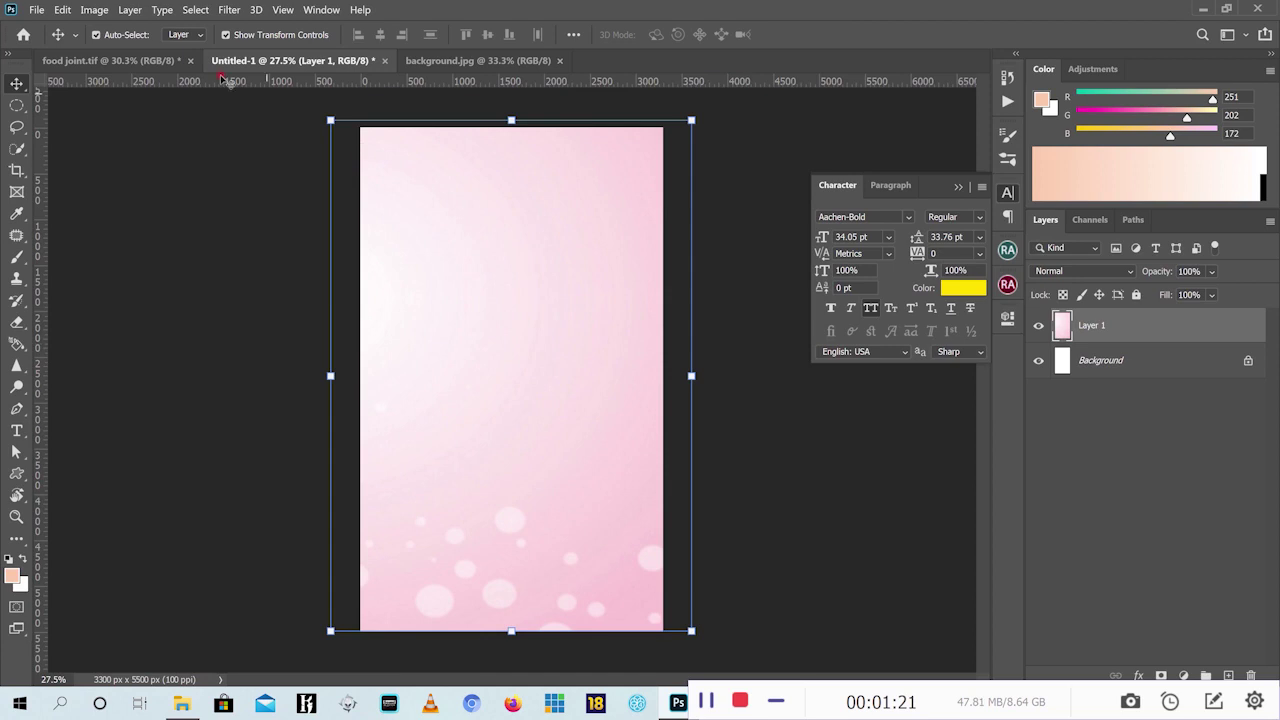
# Close background.jpg and lock the pink background Layer 1 in Untitled-1
pyautogui.click(112, 60)
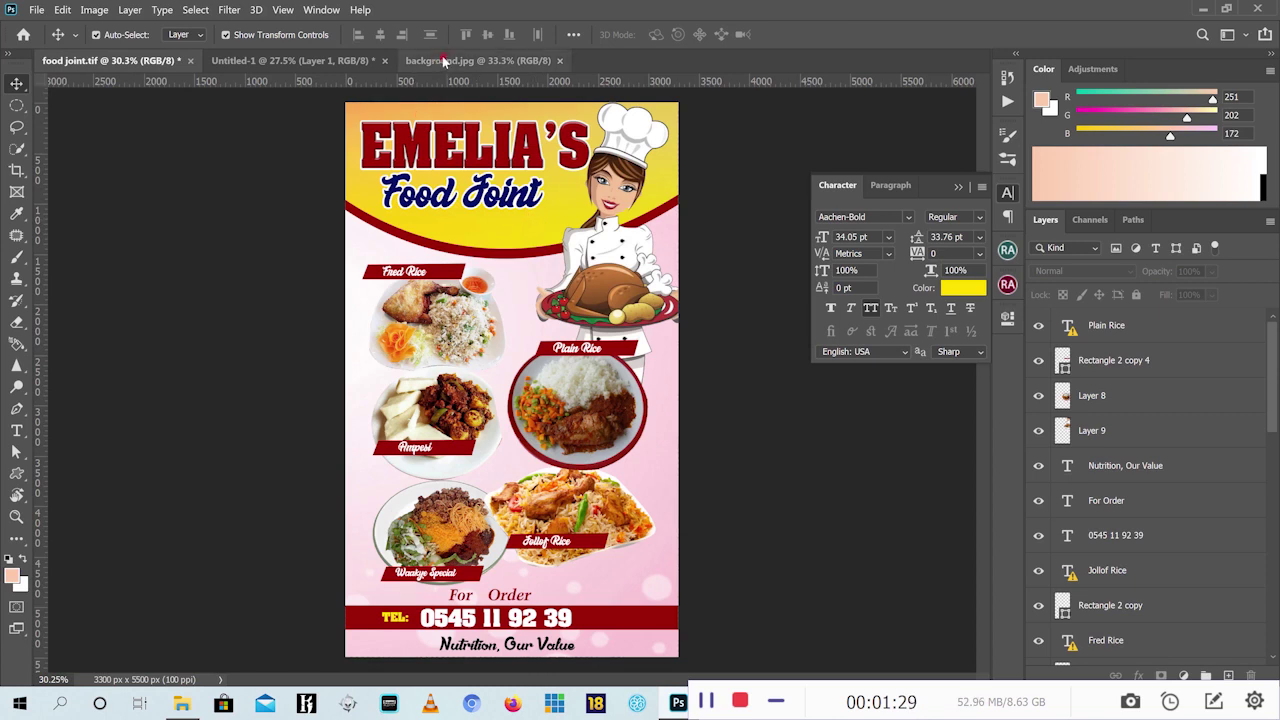
pyautogui.middleClick(520, 64)
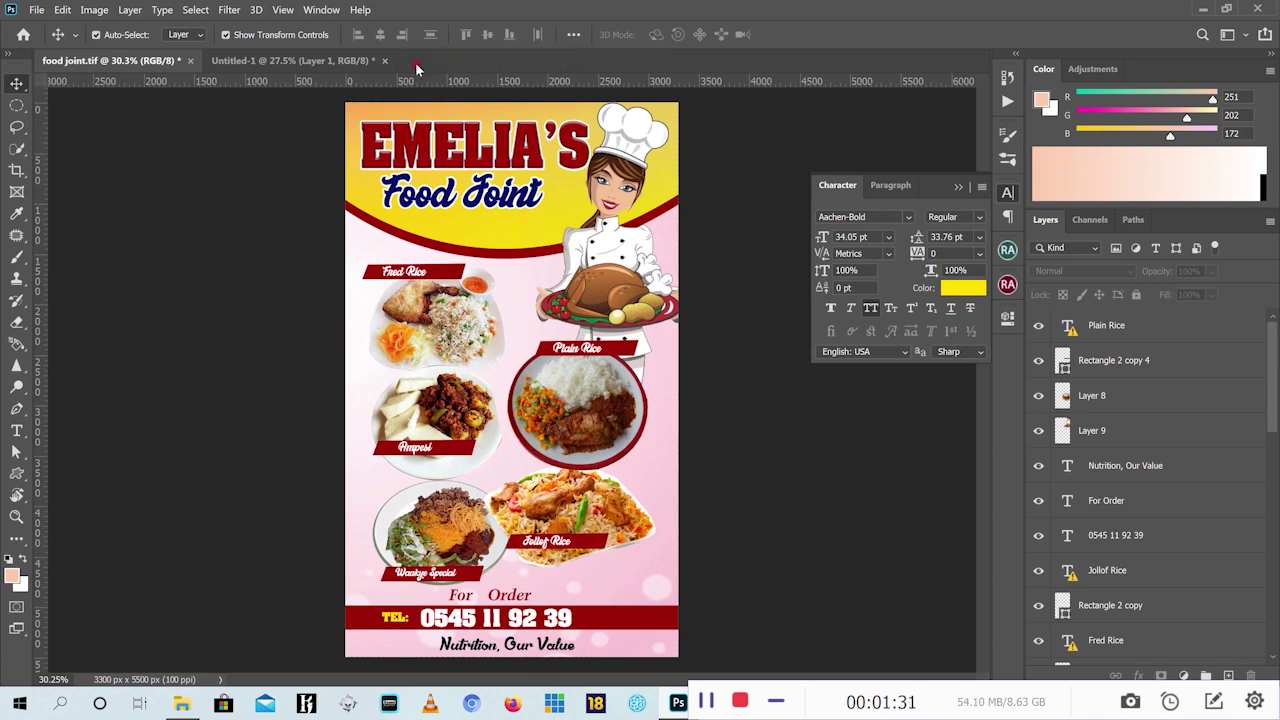
pyautogui.click(287, 61)
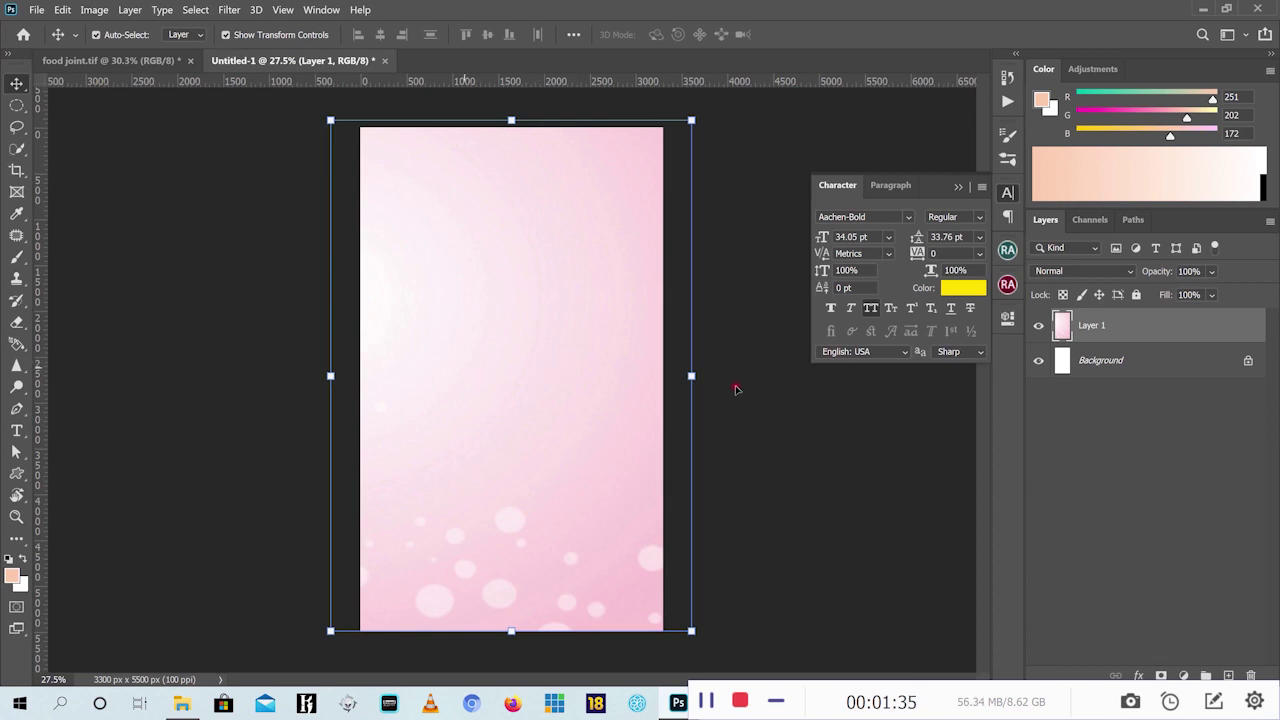
pyautogui.click(1136, 295)
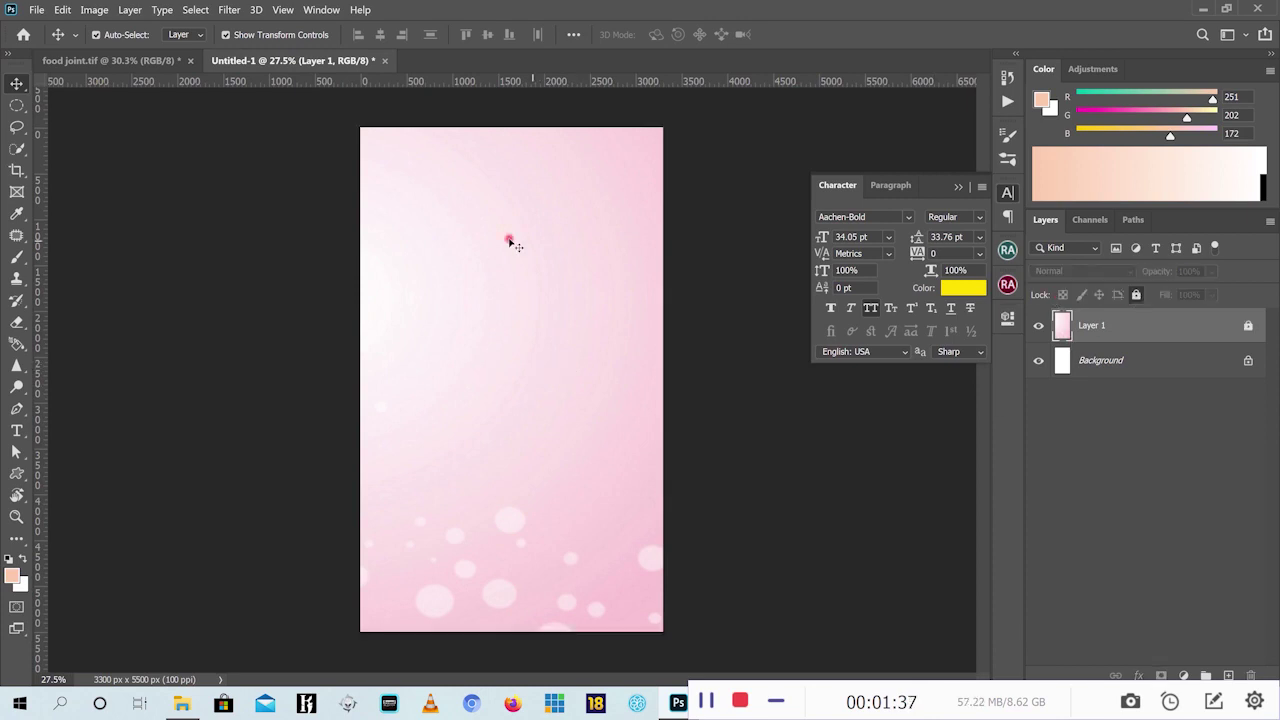
pyautogui.click(500, 195)
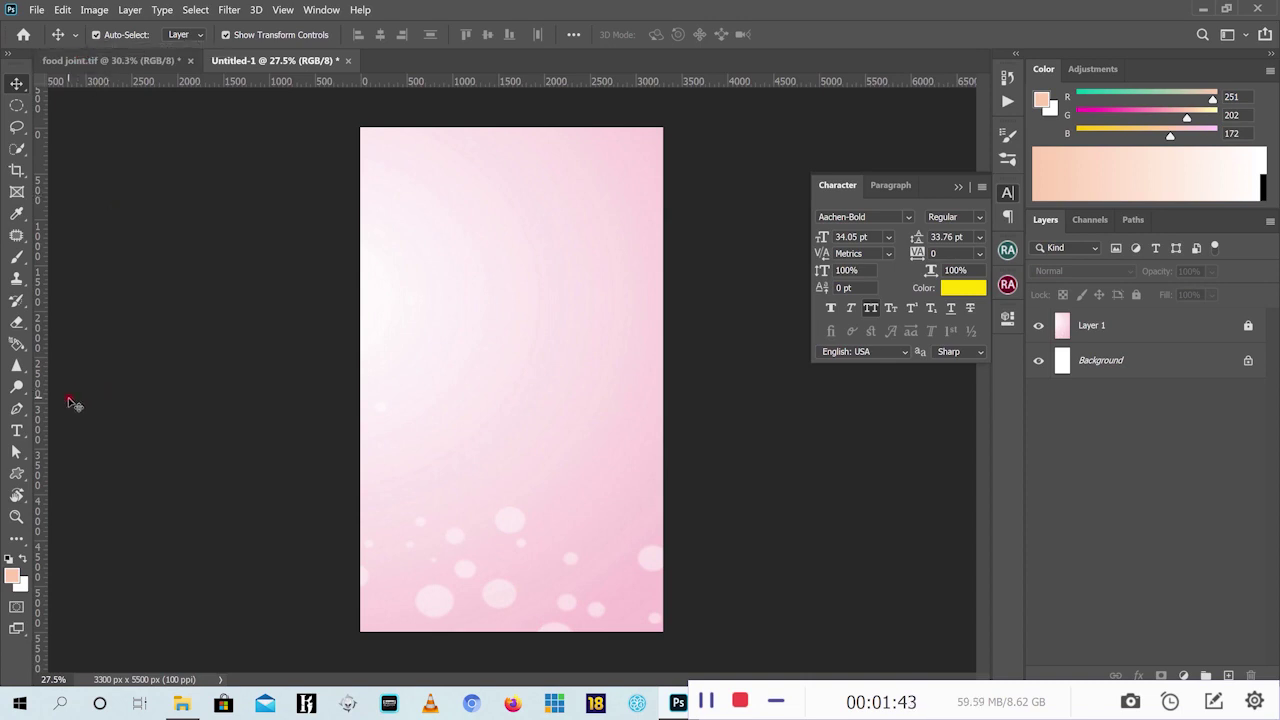
# Draw a Pen shape across the page top, its lower edge curving down from left to right edge
pyautogui.click(16, 410)
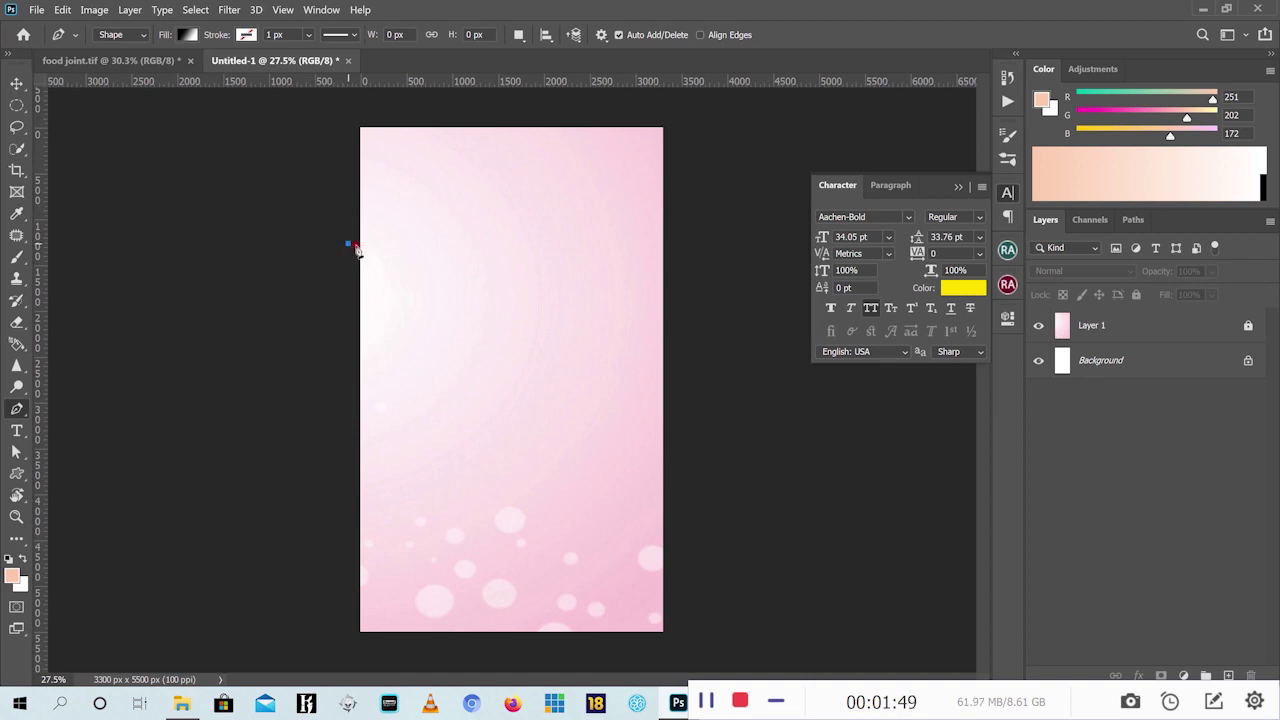
pyautogui.click(348, 244)
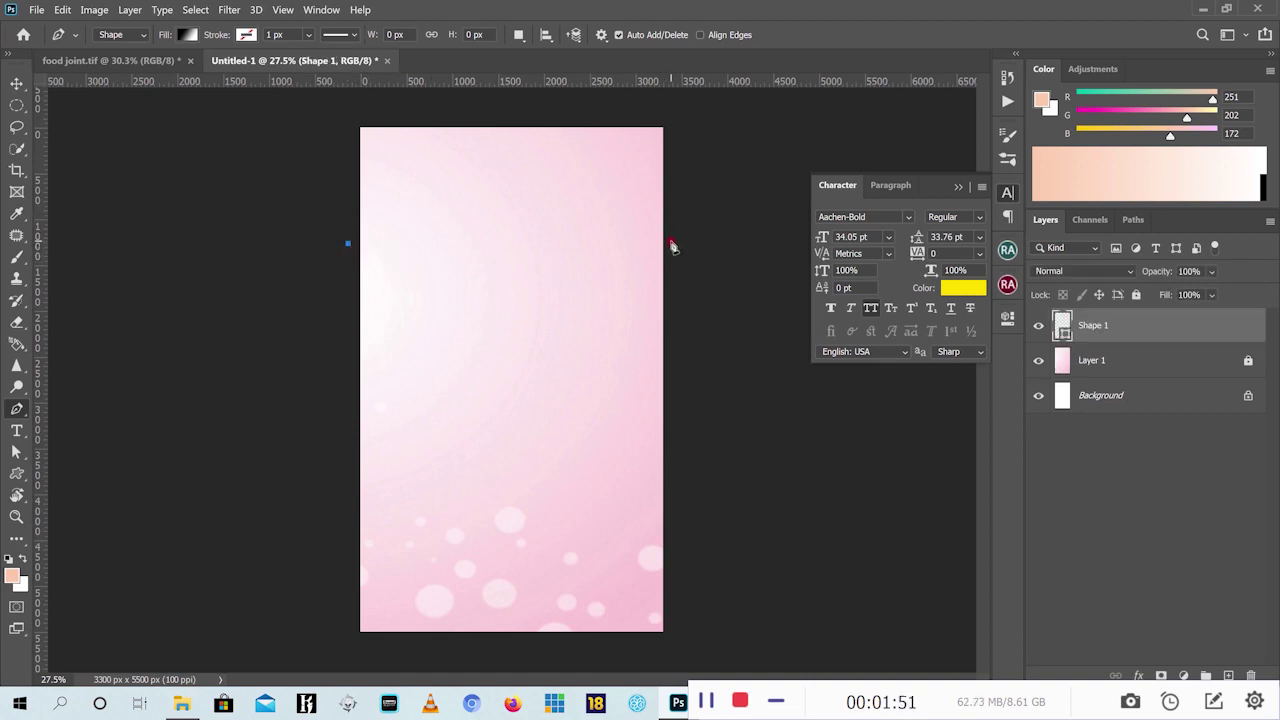
pyautogui.moveTo(680, 243); pyautogui.dragTo(869, 149)
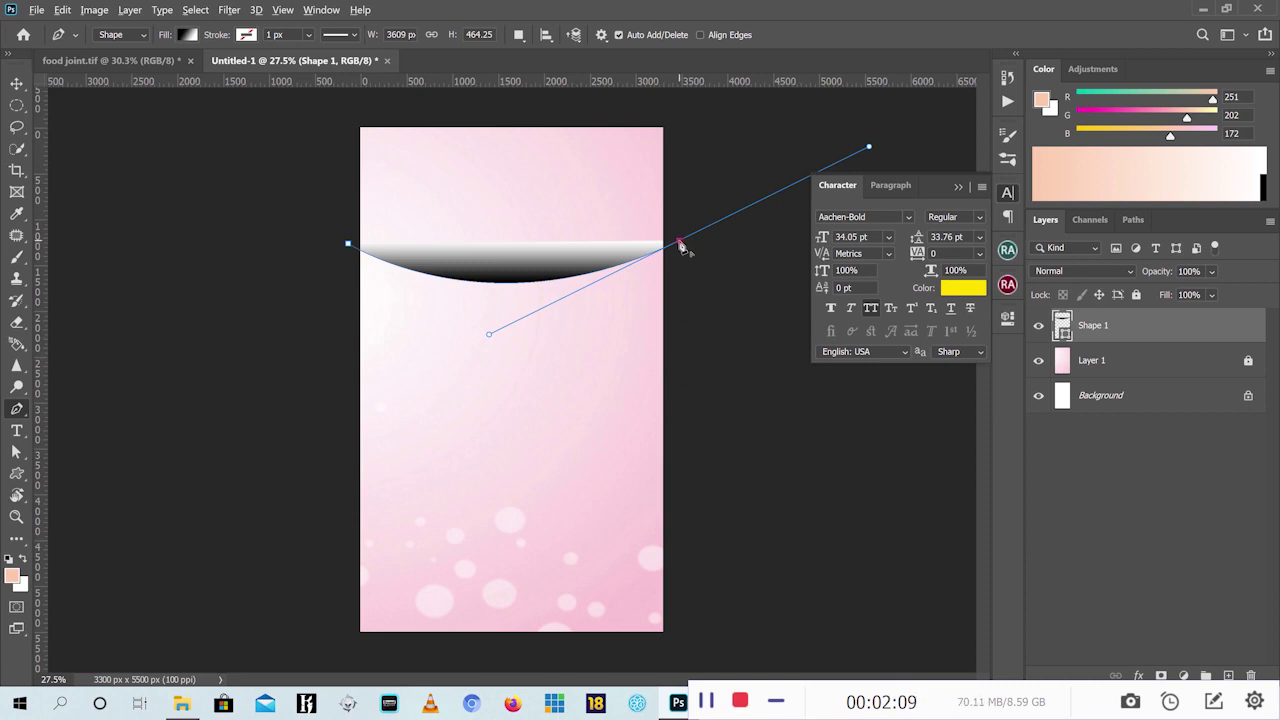
pyautogui.keyDown('alt'); pyautogui.click(679, 244); pyautogui.keyUp('alt')
pyautogui.click(679, 116)
pyautogui.click(329, 107)
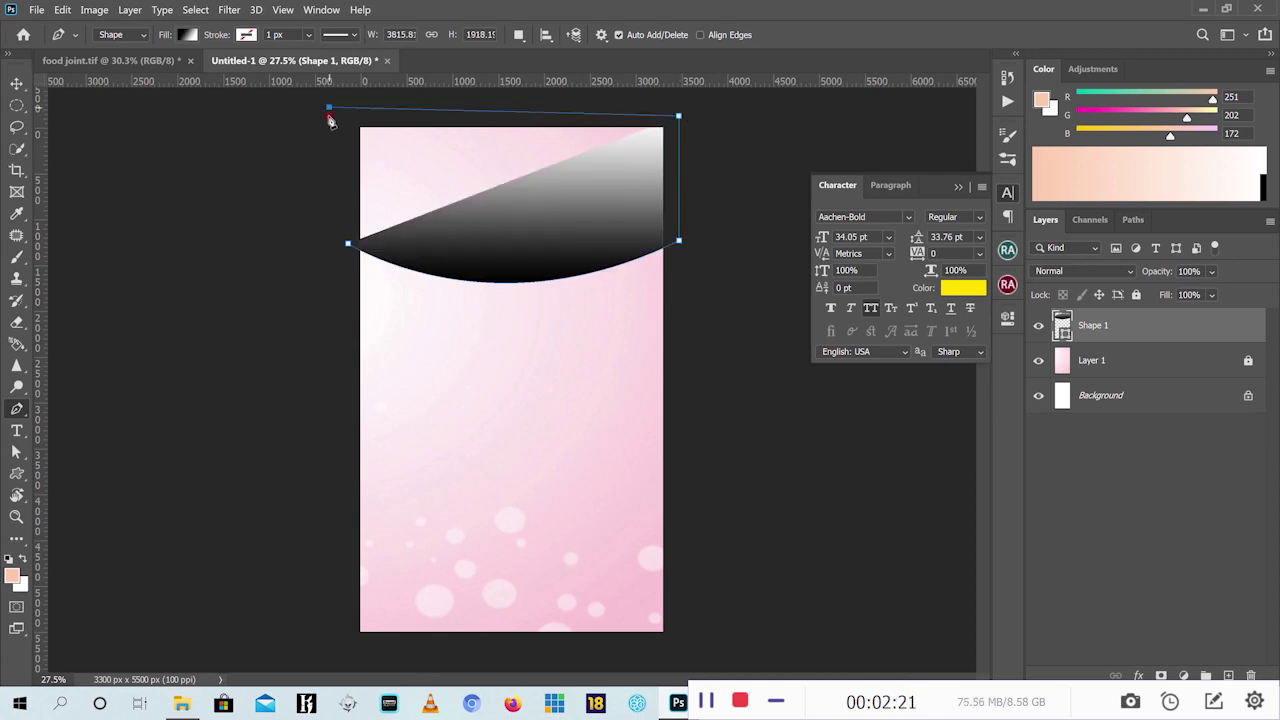
pyautogui.click(347, 244)
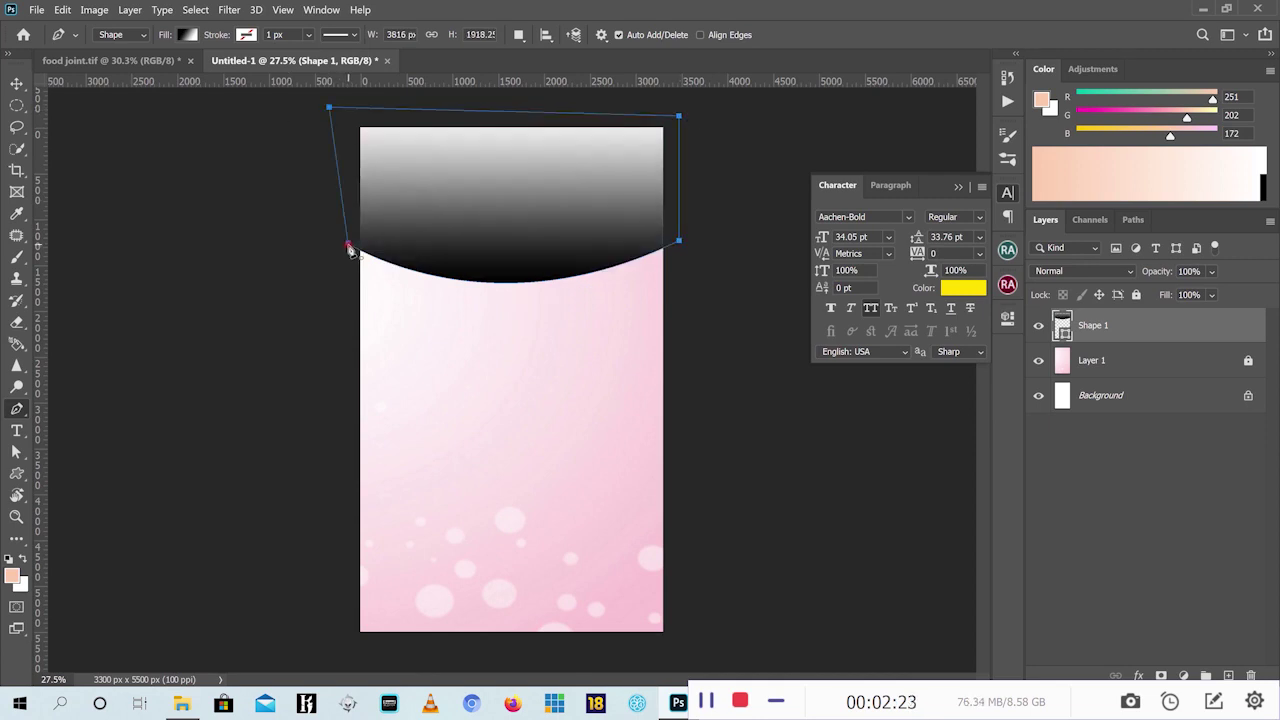
pyautogui.click(146, 36)
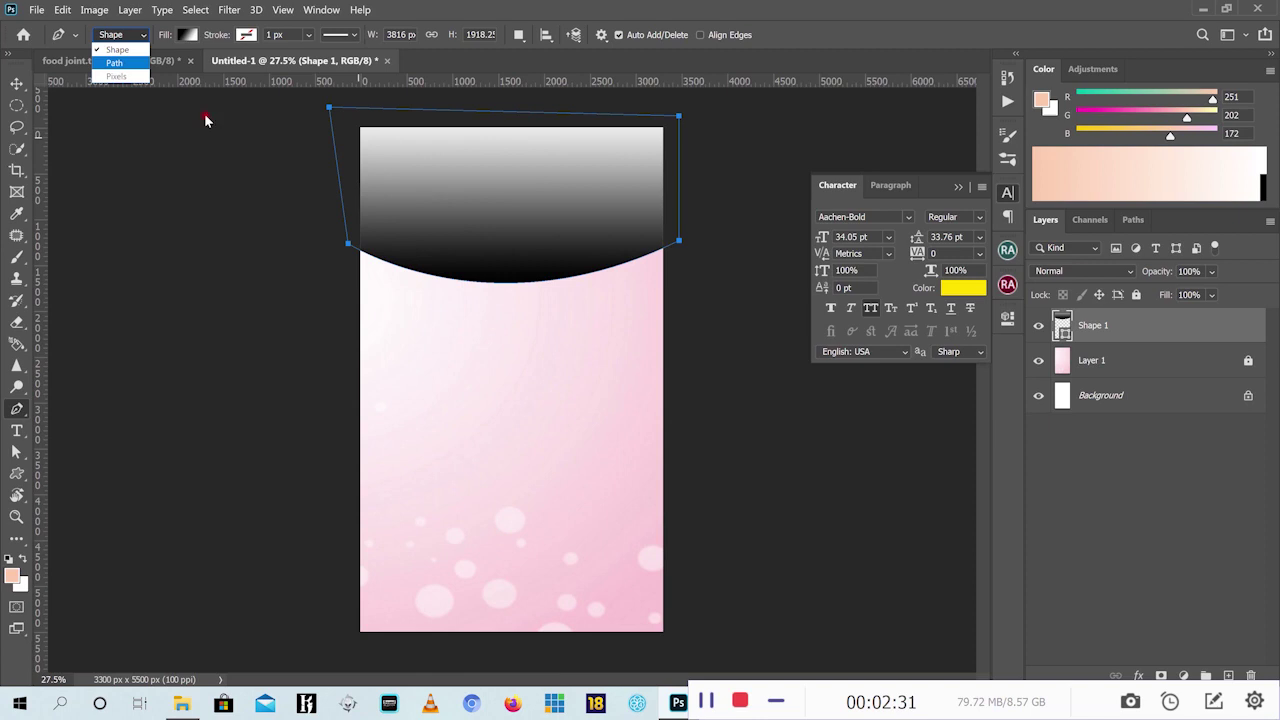
pyautogui.click(18, 86)
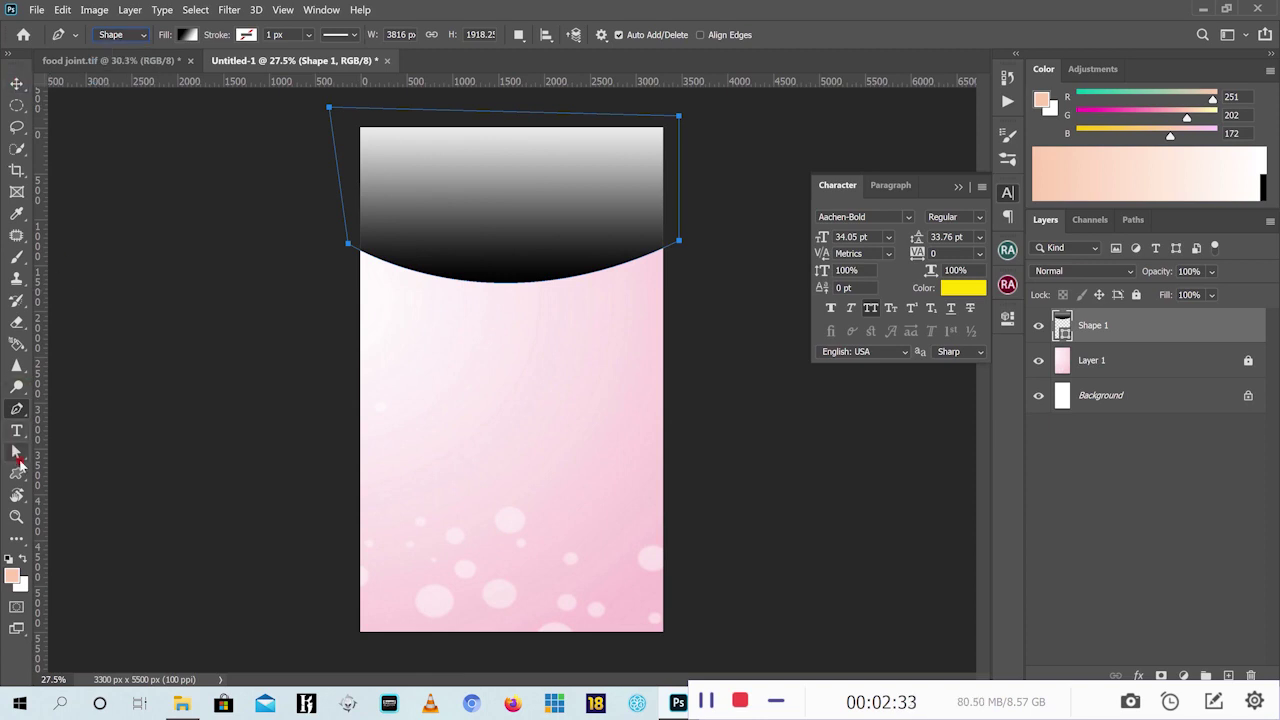
# Pull the header shape's top-left corner slightly in toward the page
pyautogui.press('a')
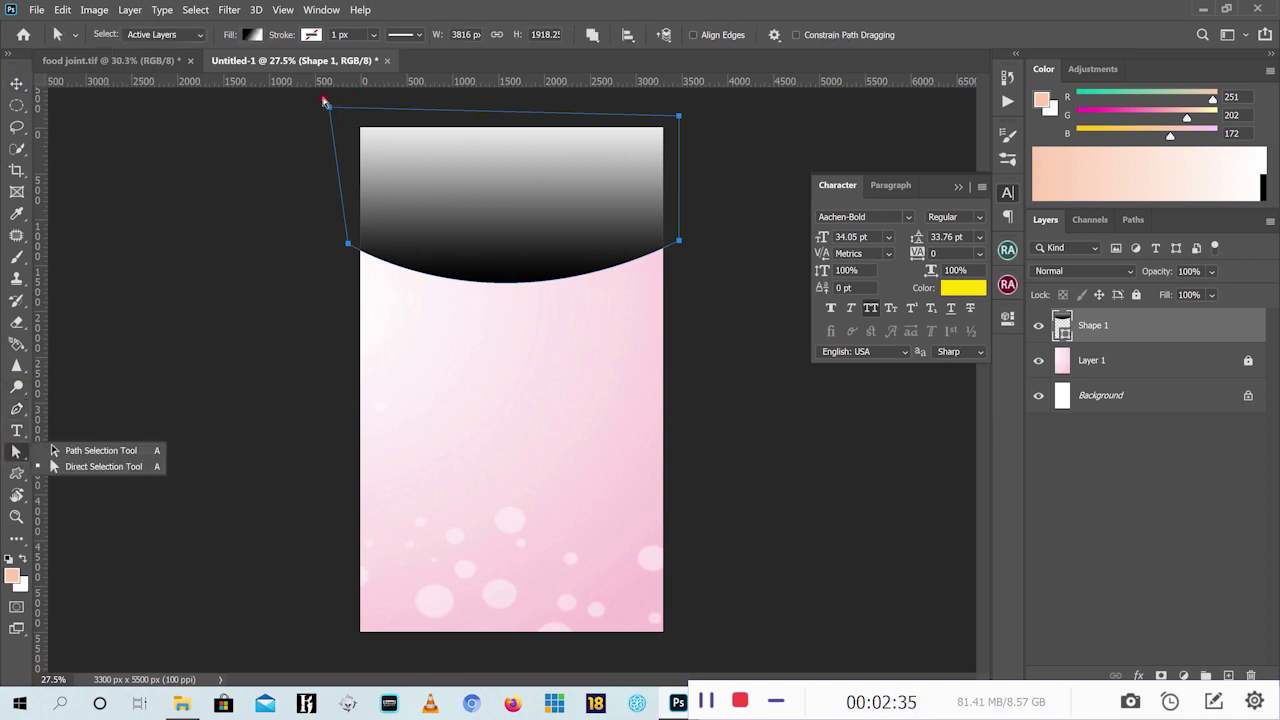
pyautogui.moveTo(331, 108); pyautogui.dragTo(346, 112)
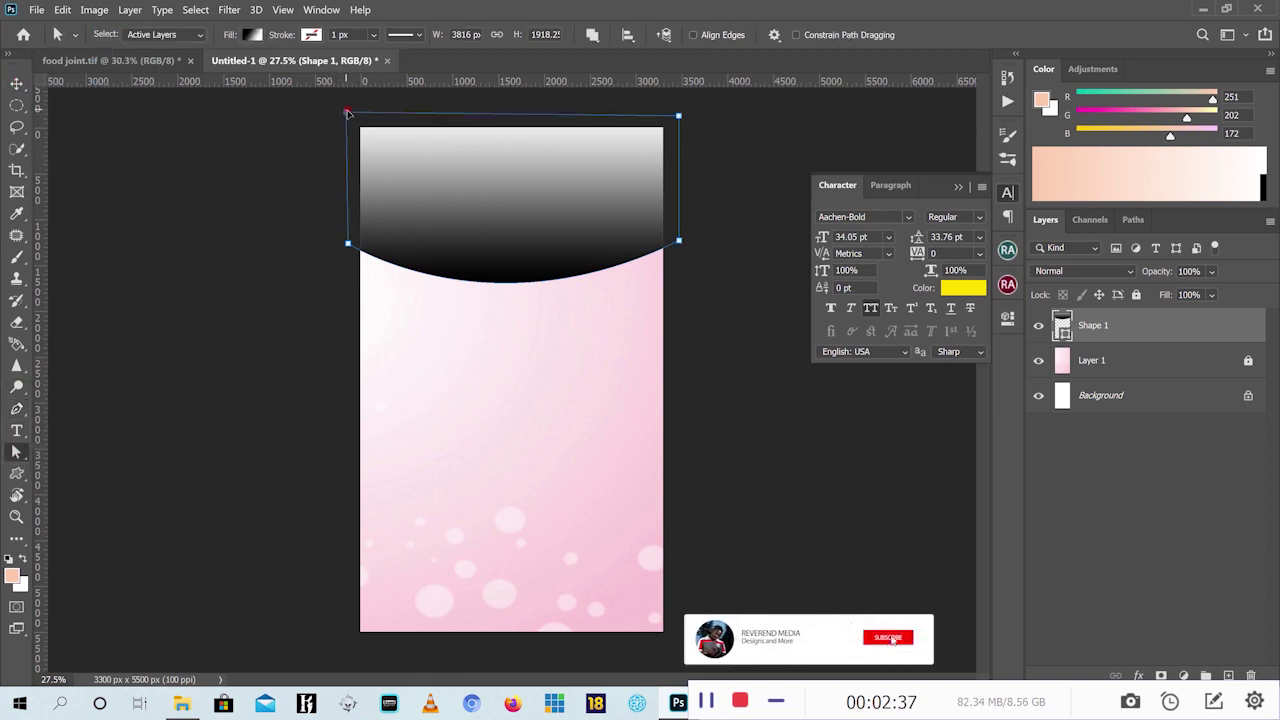
pyautogui.click(19, 82)
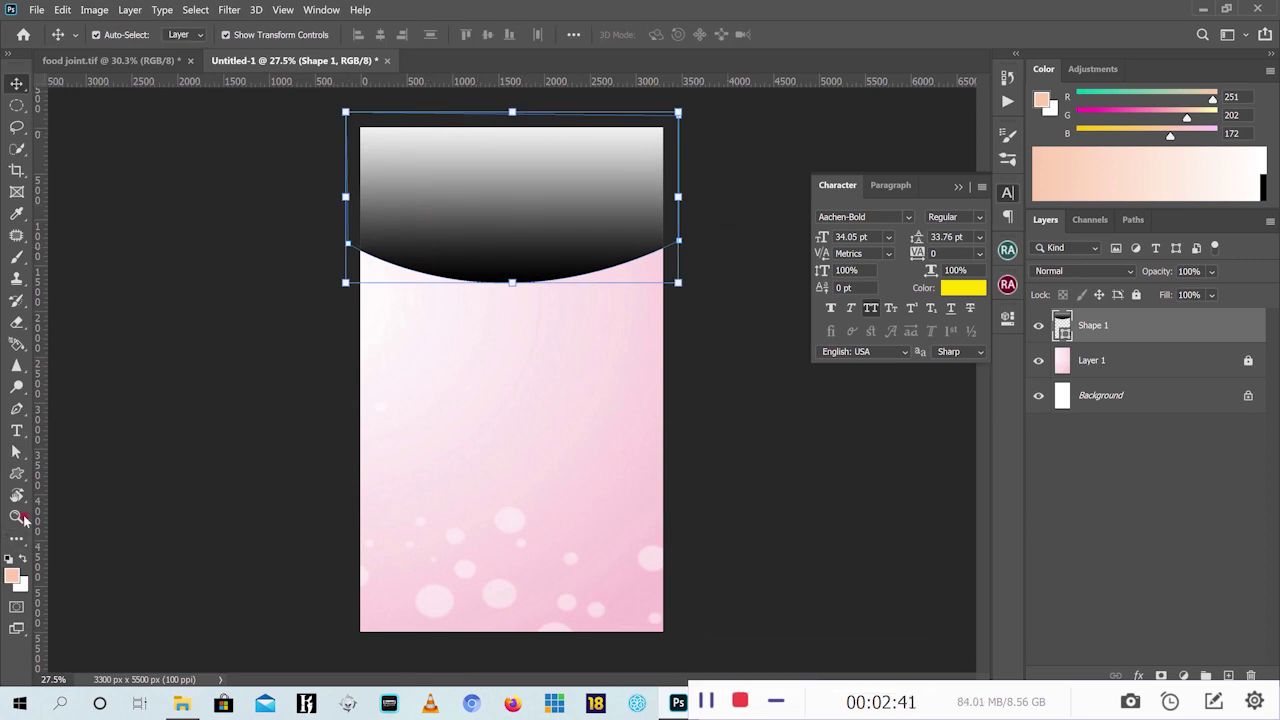
# Change the Shape 1 header fill from gradient to solid dark red
pyautogui.click(16, 473)
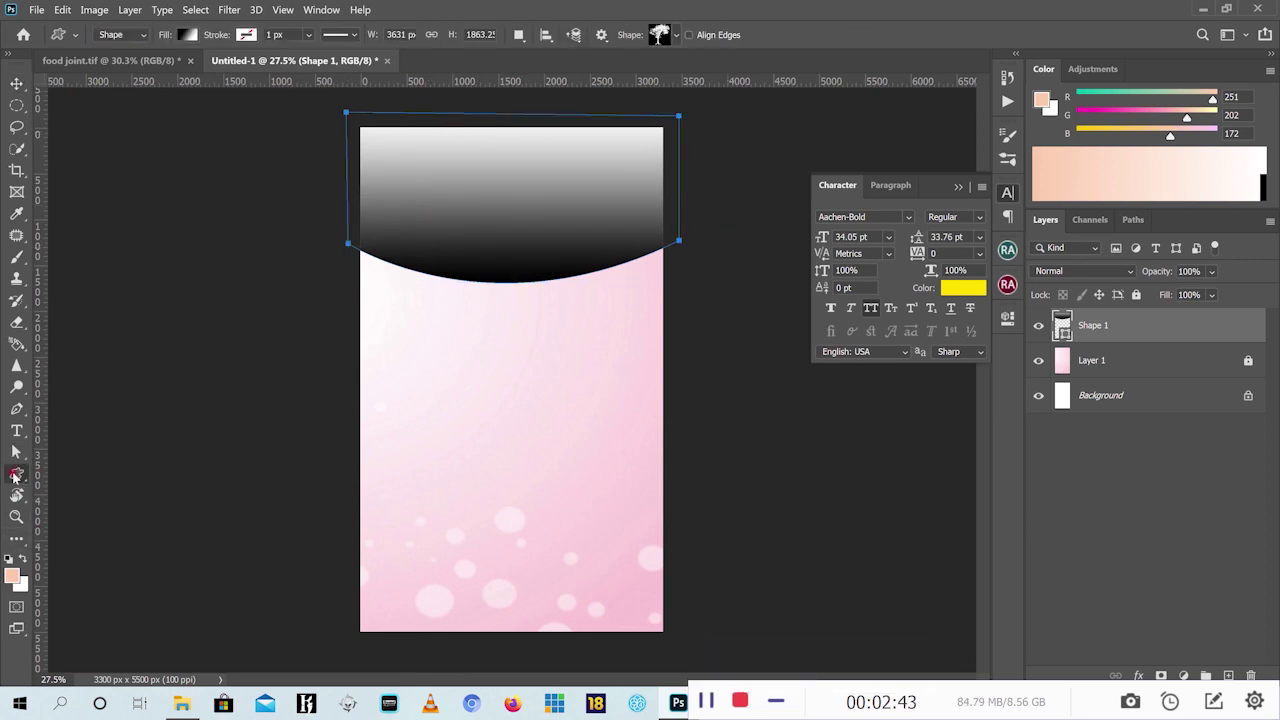
pyautogui.click(188, 36)
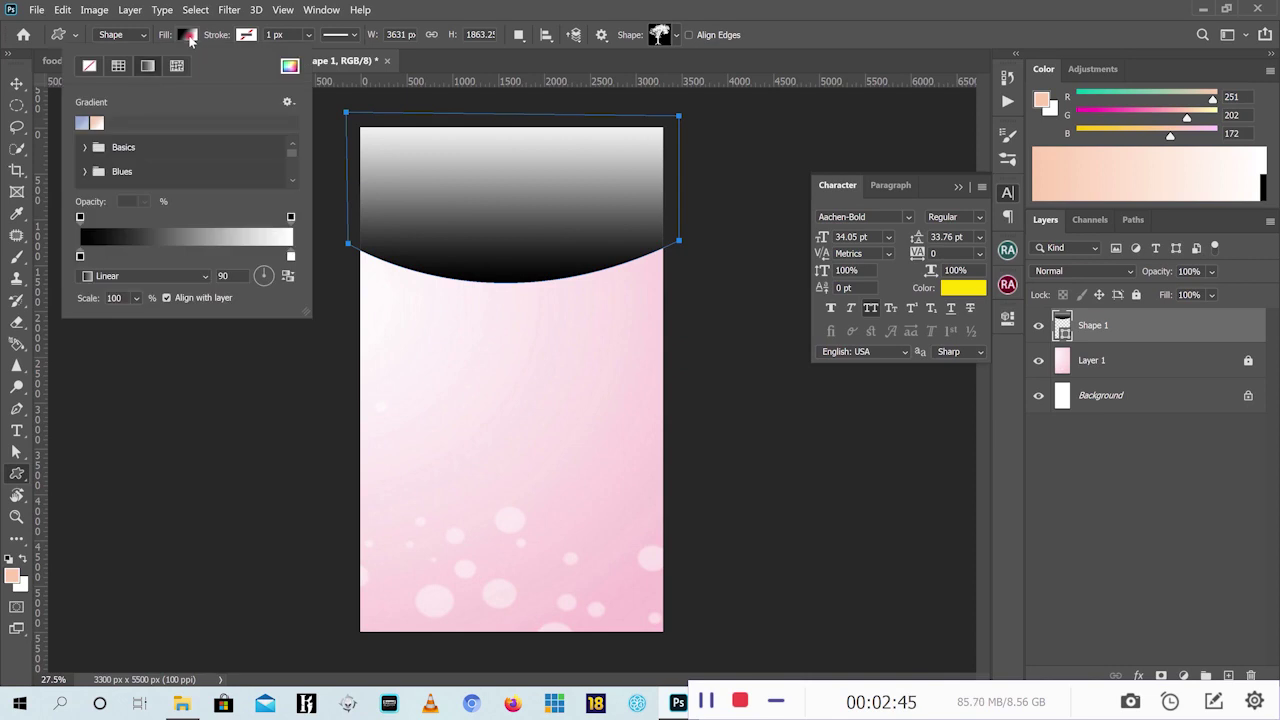
pyautogui.click(118, 66)
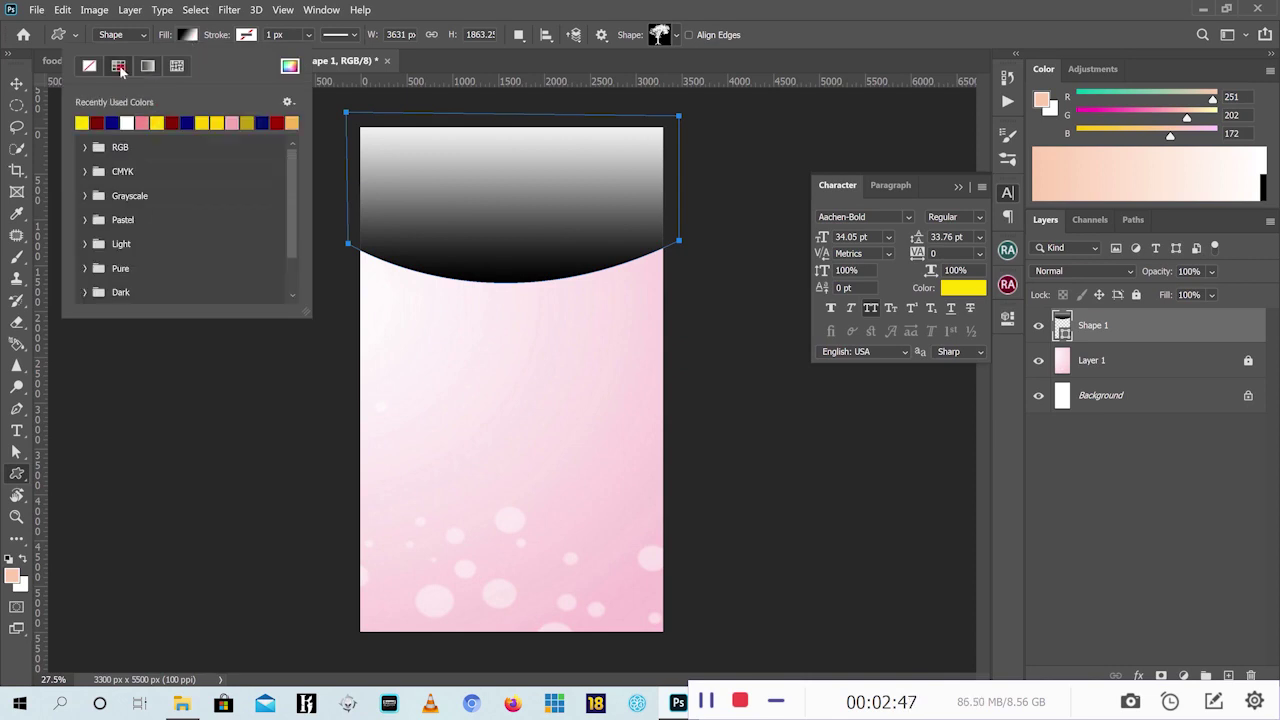
pyautogui.click(110, 122)
pyautogui.click(97, 122)
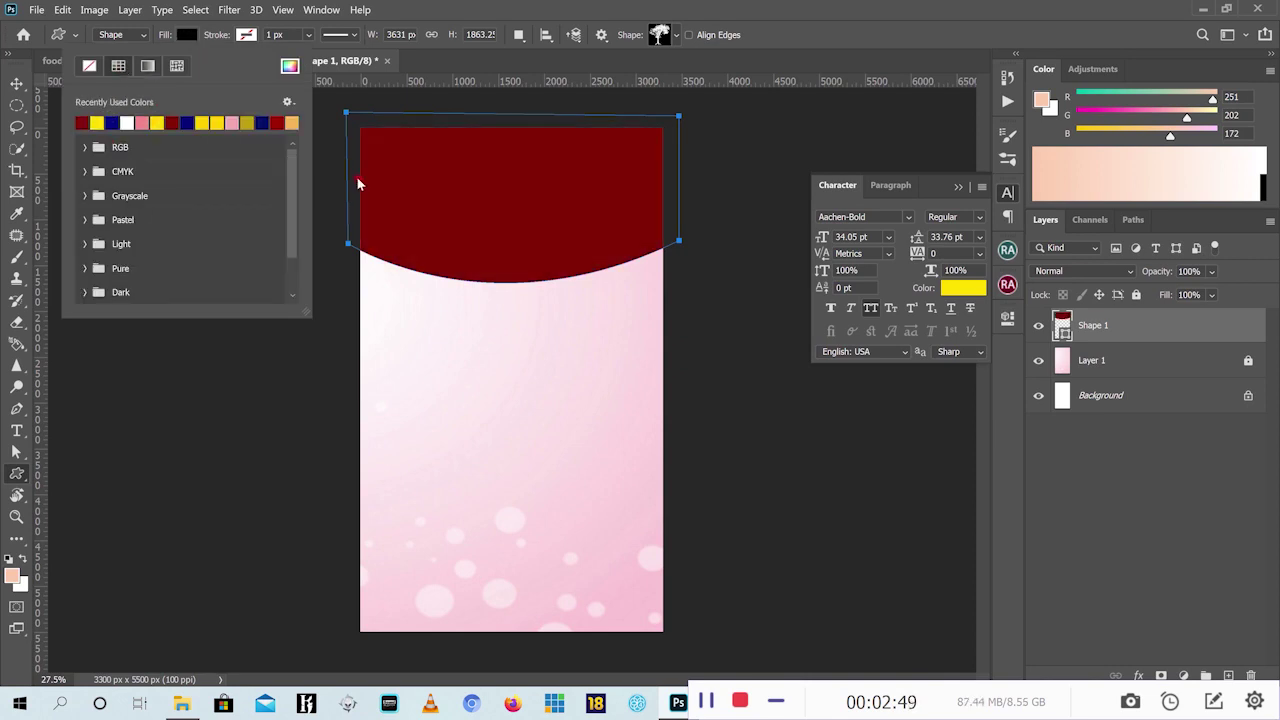
pyautogui.click(17, 84)
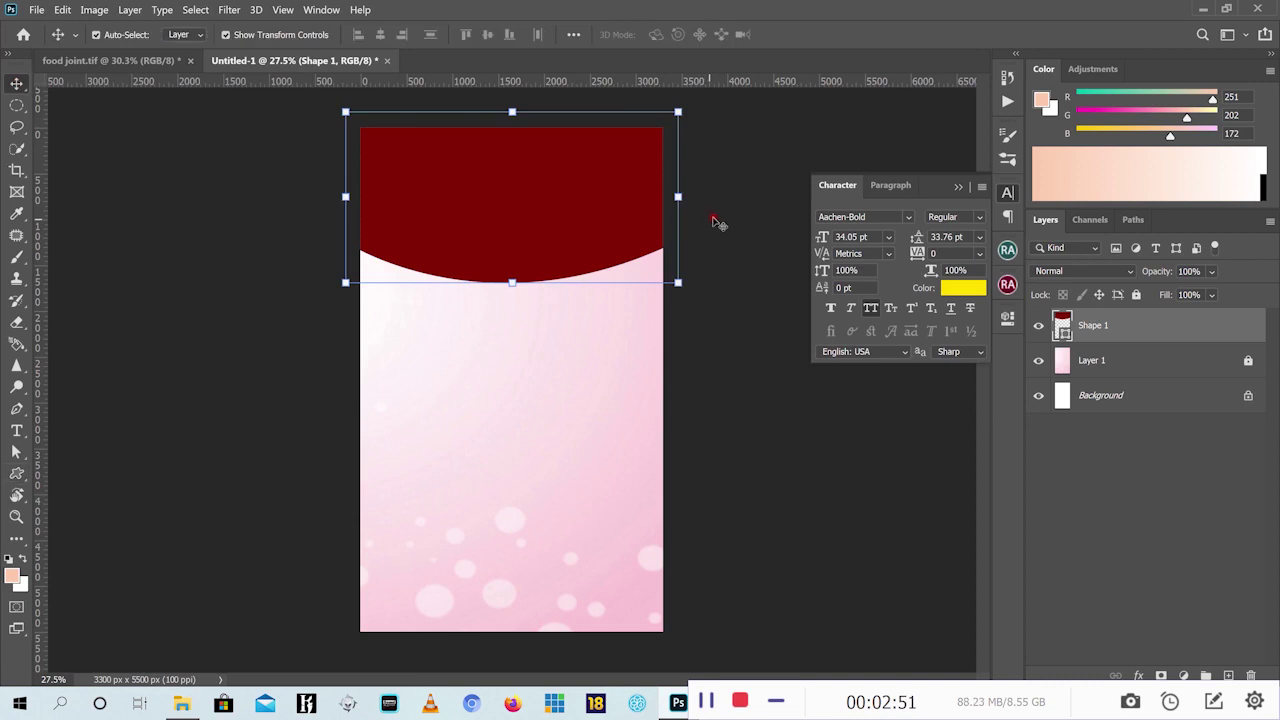
pyautogui.click(714, 214)
pyautogui.click(151, 61)
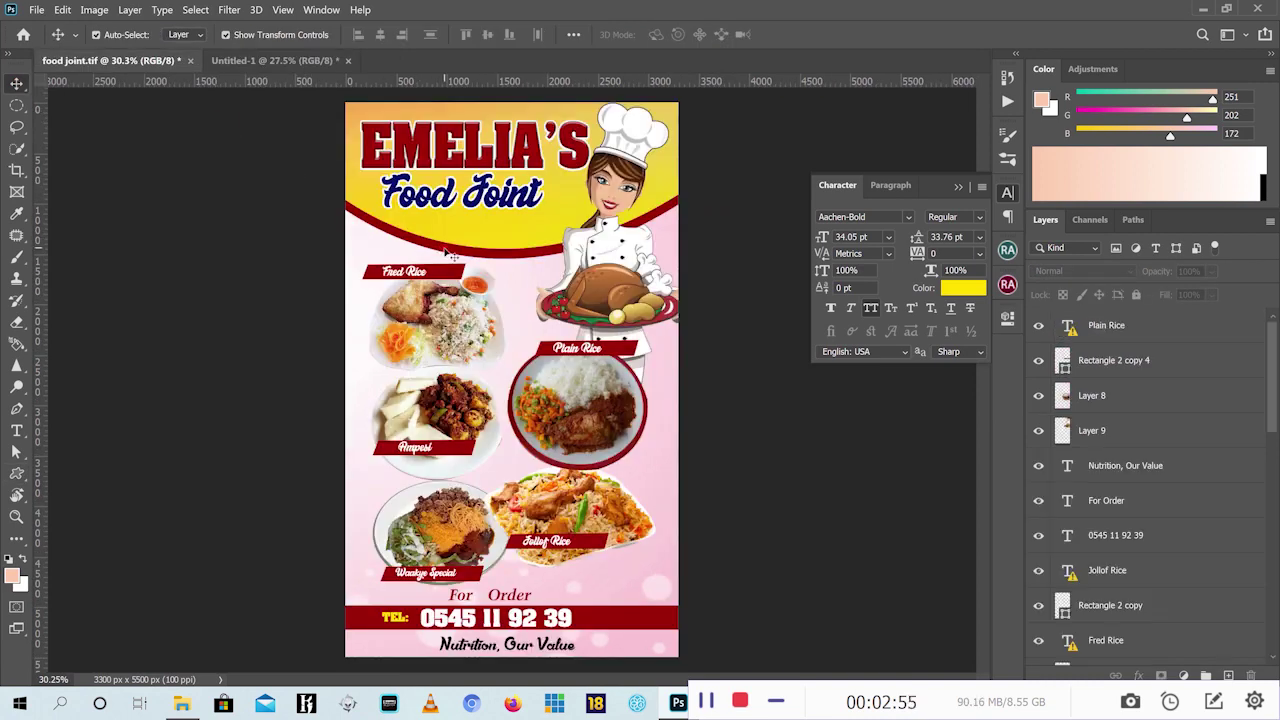
# Duplicate the Shape 1 header layer as Shape 1 copy
pyautogui.click(272, 61)
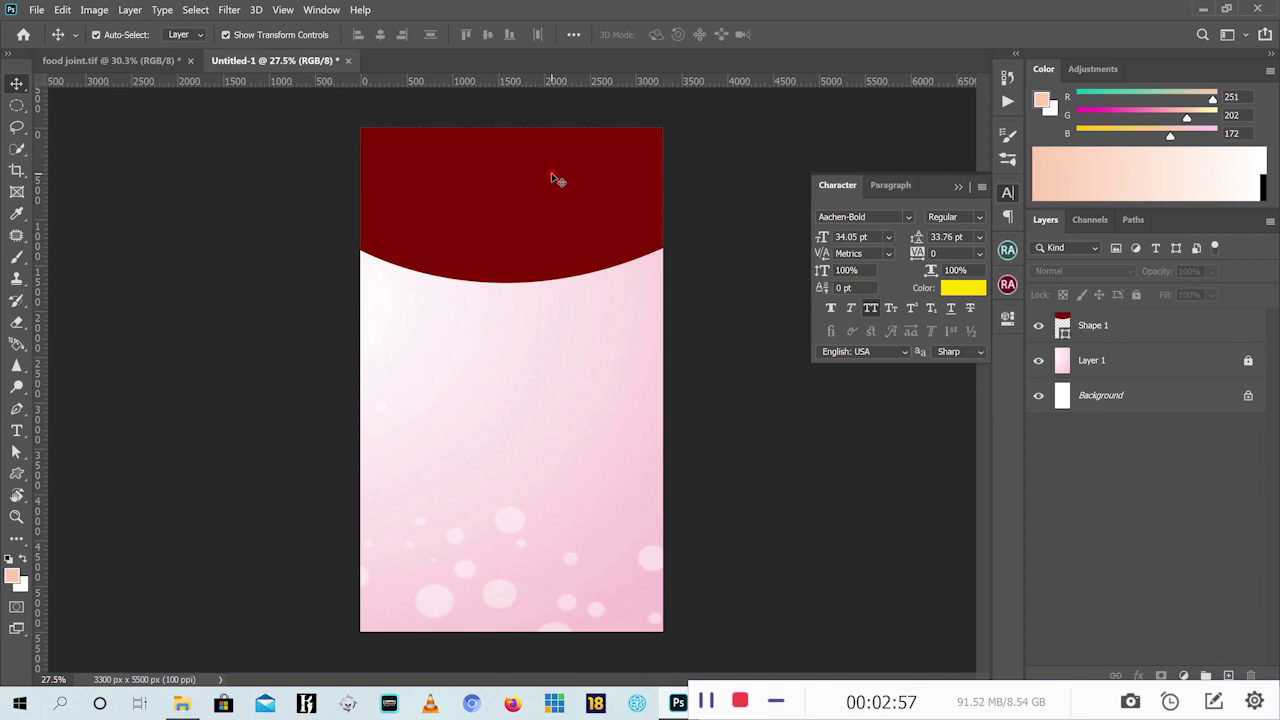
pyautogui.click(556, 179)
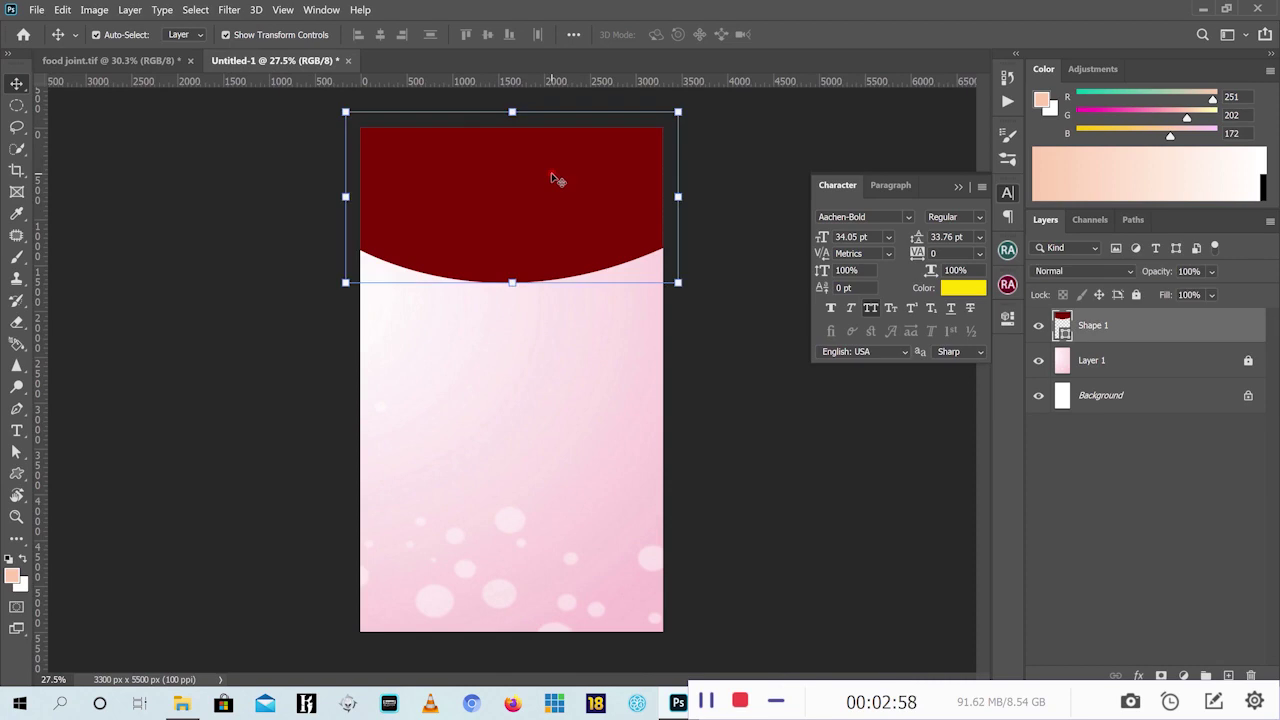
pyautogui.click(120, 61)
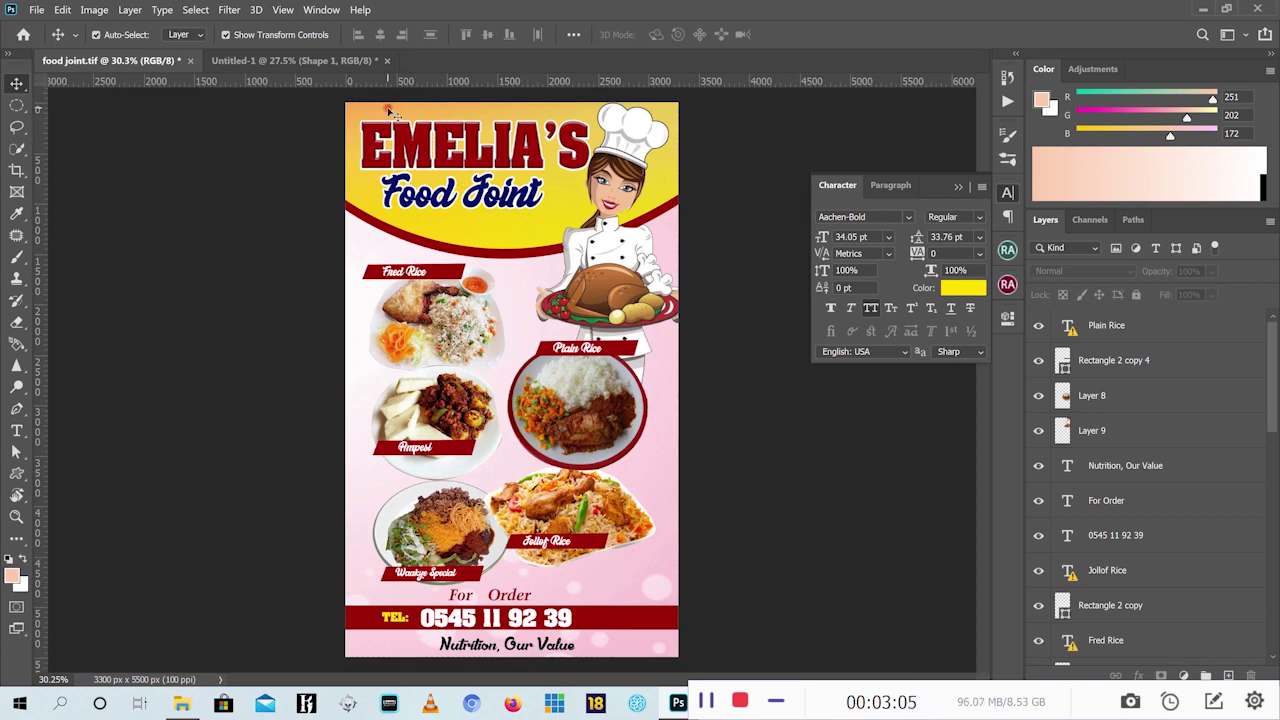
pyautogui.click(350, 61)
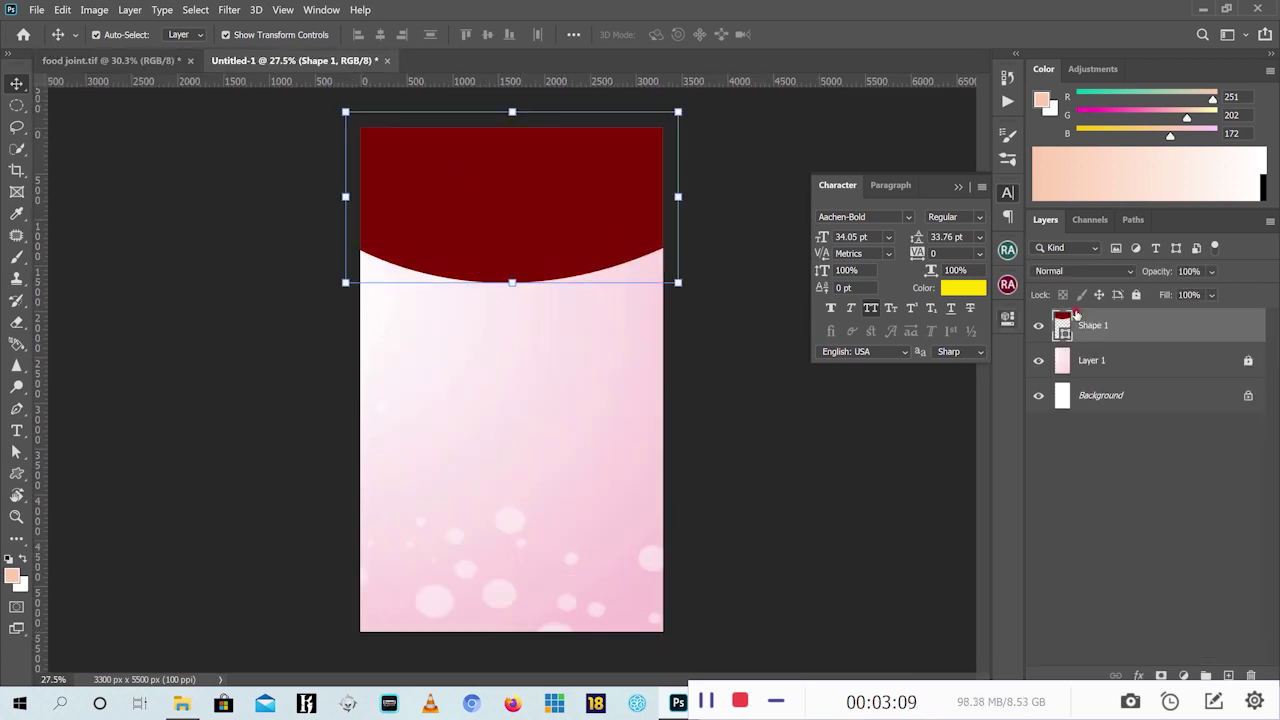
pyautogui.rightClick(1134, 332)
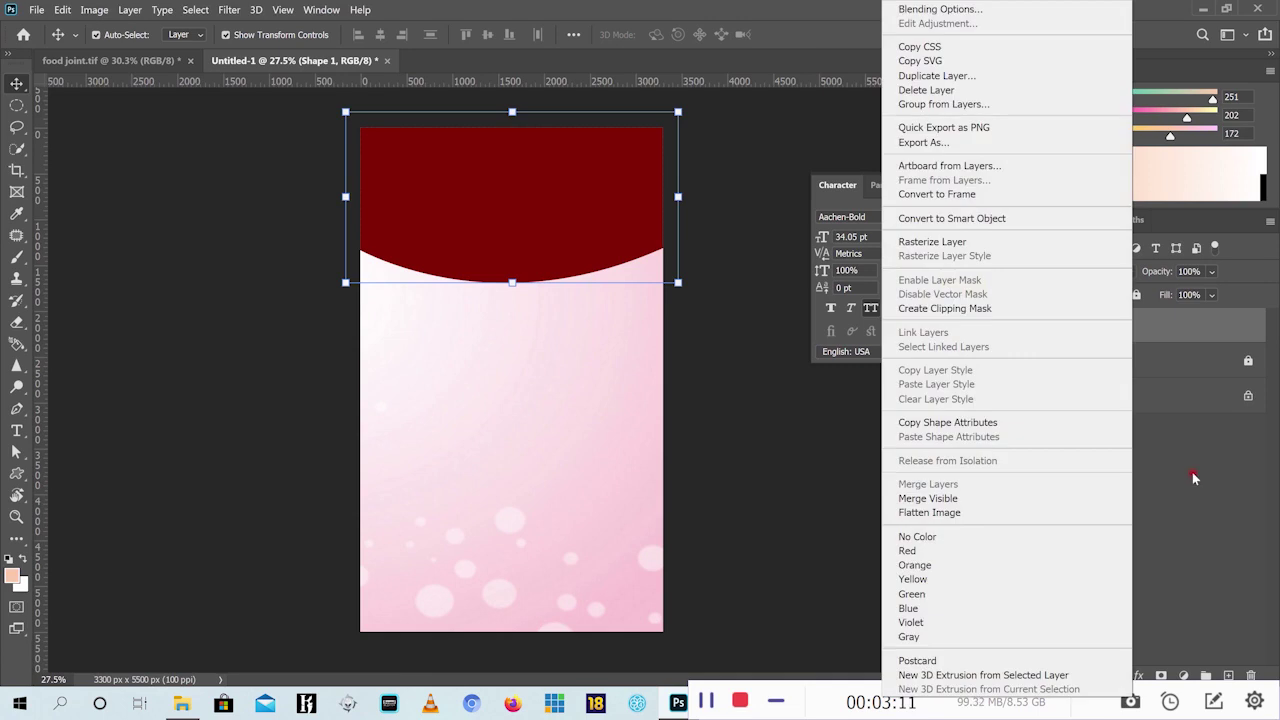
pyautogui.click(1192, 477)
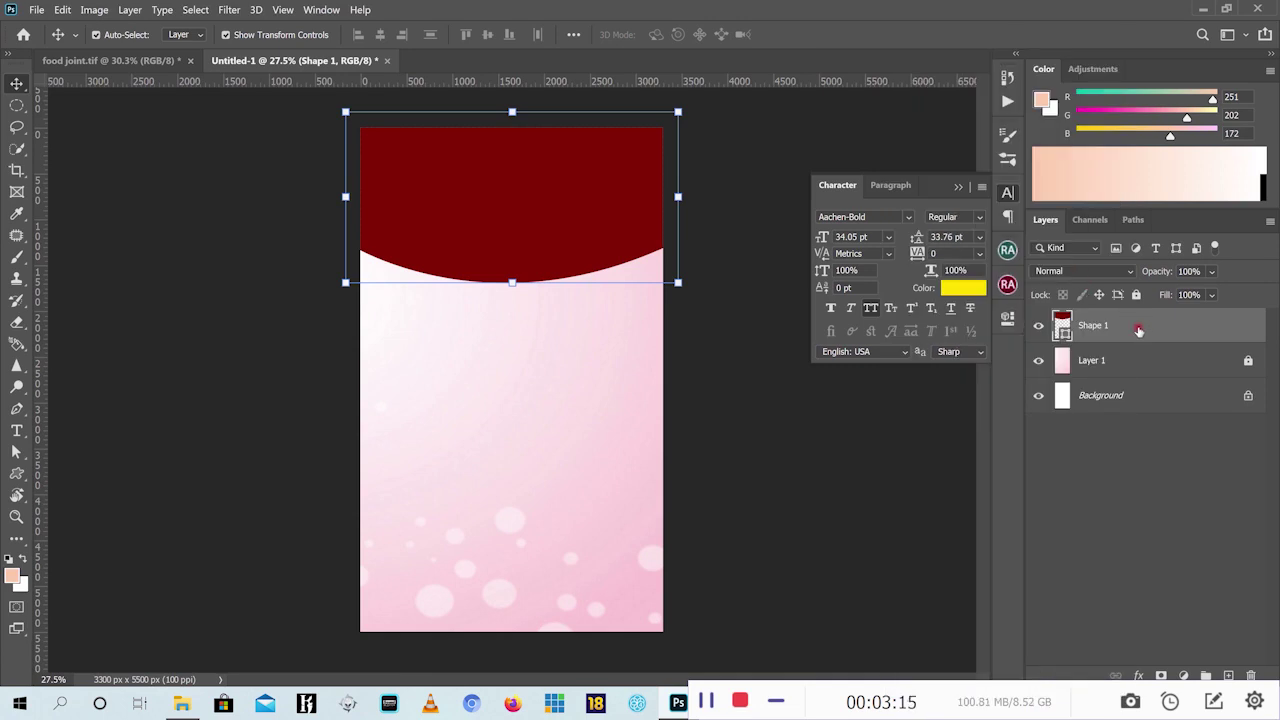
pyautogui.rightClick(1138, 330)
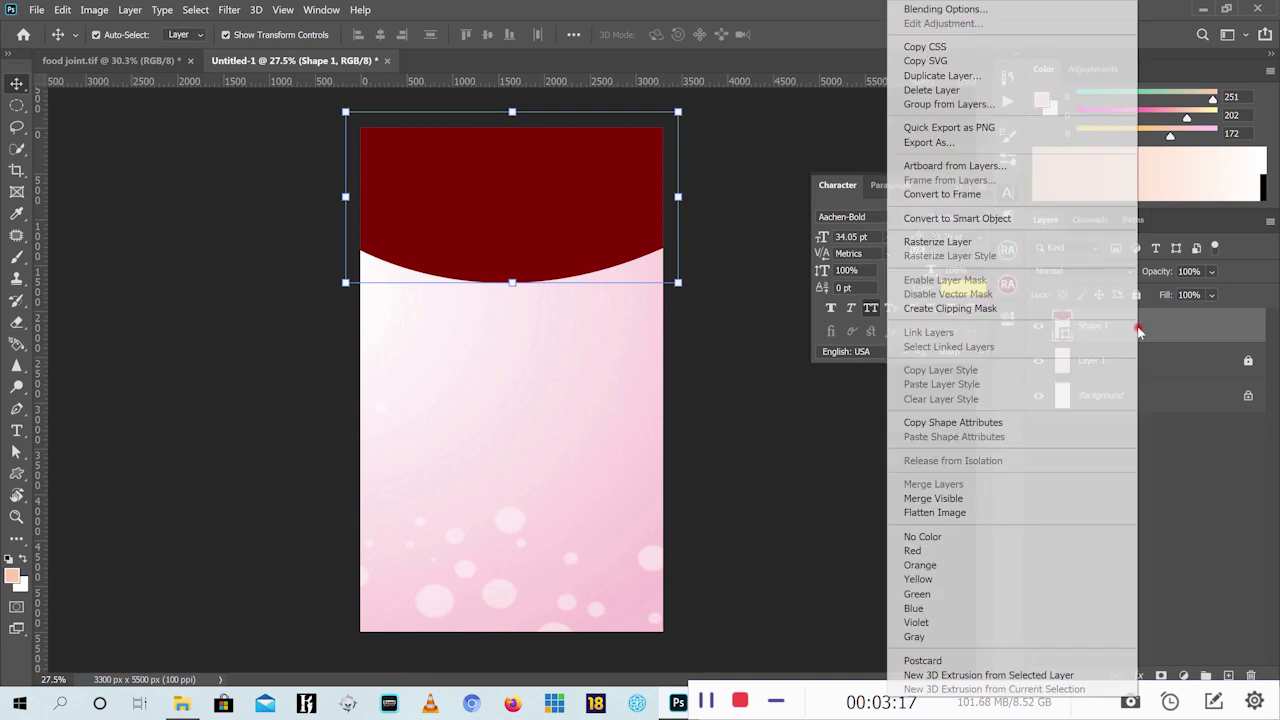
pyautogui.click(958, 76)
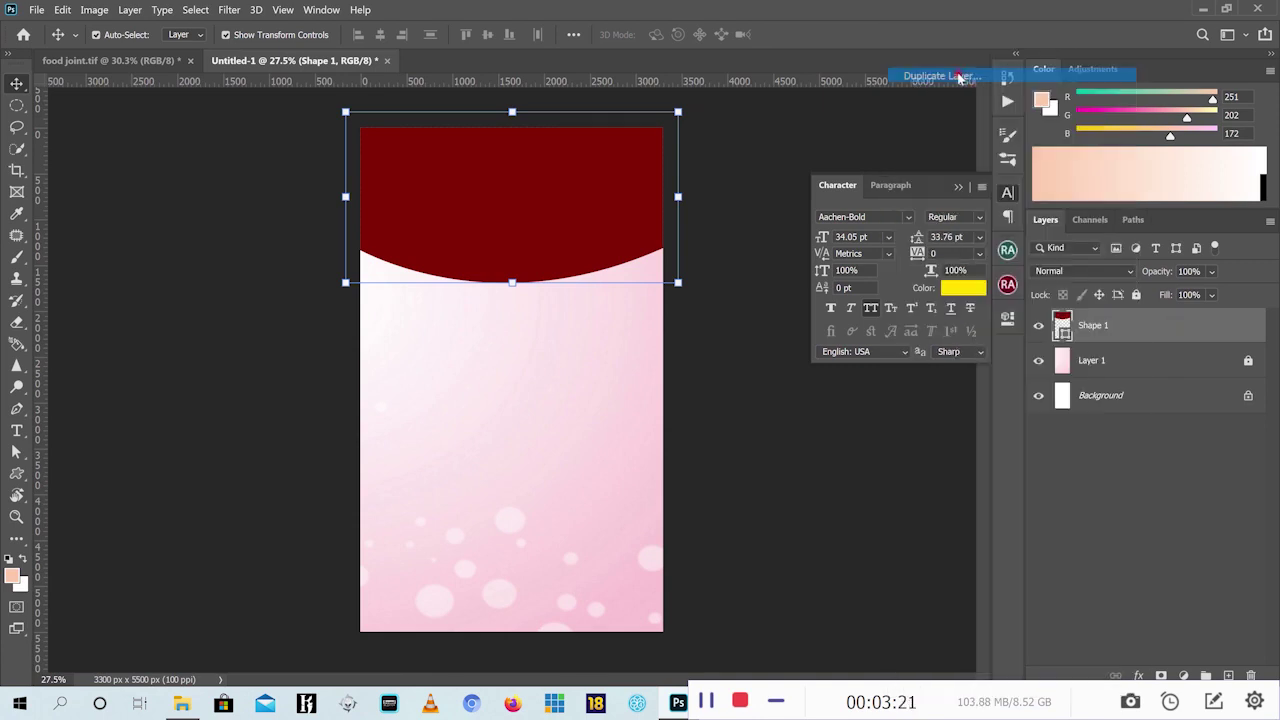
pyautogui.click(779, 187)
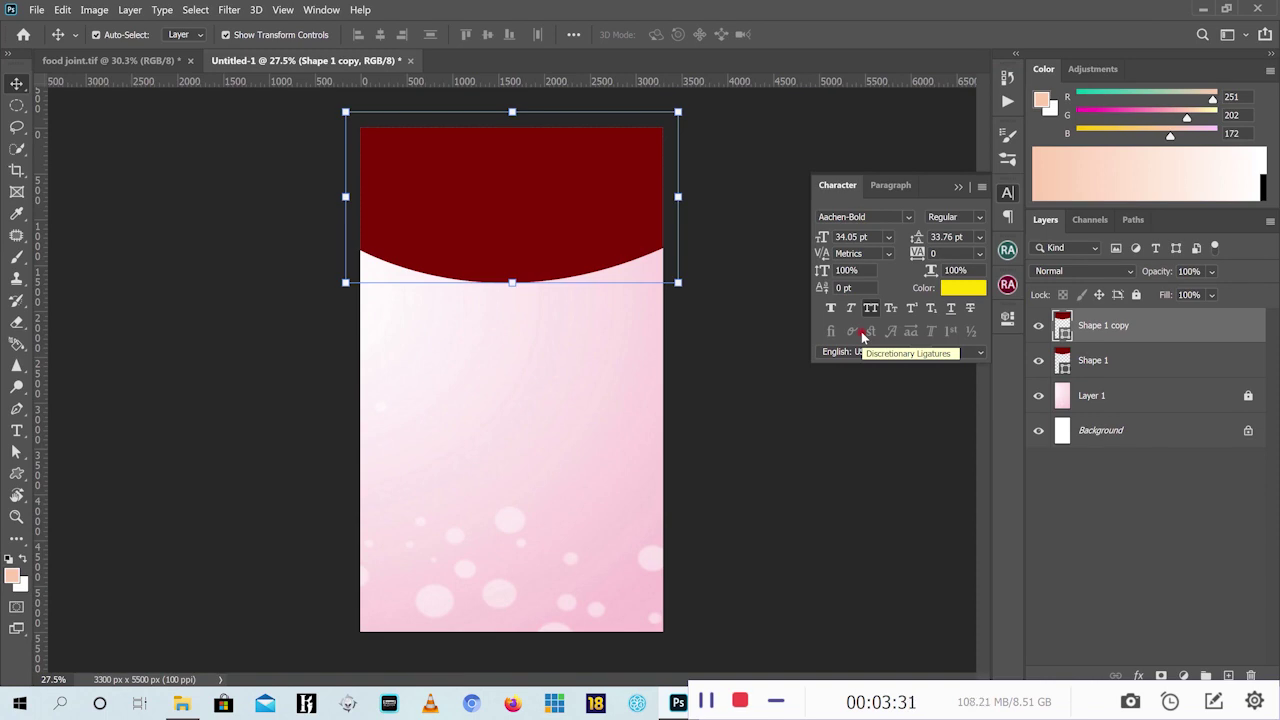
# Nudge the Shape 1 copy up four arrow-key steps
pyautogui.press('Up')
pyautogui.press('Up')
pyautogui.press('Up')
pyautogui.press('Up')
pyautogui.press('Up')
pyautogui.press('Up')
pyautogui.press('Up')
pyautogui.press('Up')
pyautogui.press('Up')
pyautogui.press('Up')
pyautogui.press('Up')
pyautogui.press('Up')
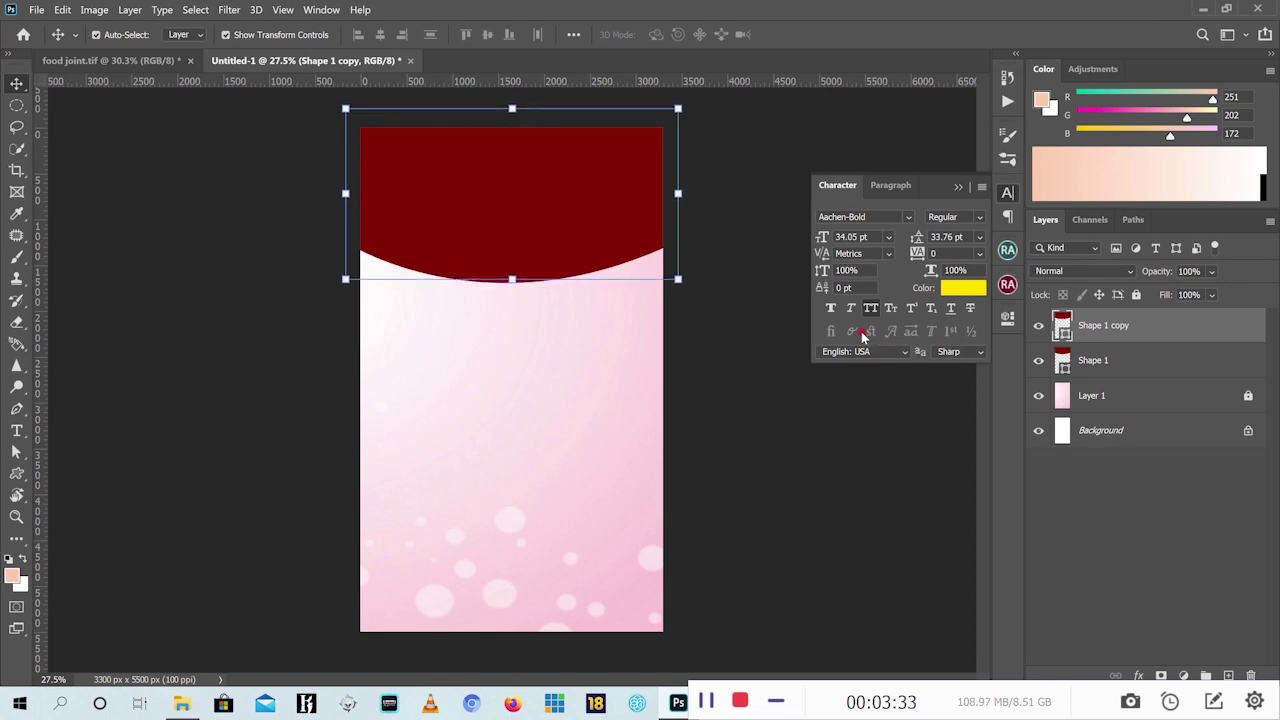
pyautogui.press('Up')
pyautogui.press('Up')
pyautogui.press('Up')
pyautogui.press('Up')
pyautogui.press('Up')
pyautogui.press('Up')
pyautogui.press('Up')
pyautogui.press('Up')
pyautogui.press('Up')
pyautogui.press('Up')
pyautogui.press('Up')
pyautogui.press('Up')
pyautogui.press('Up')
pyautogui.press('Up')
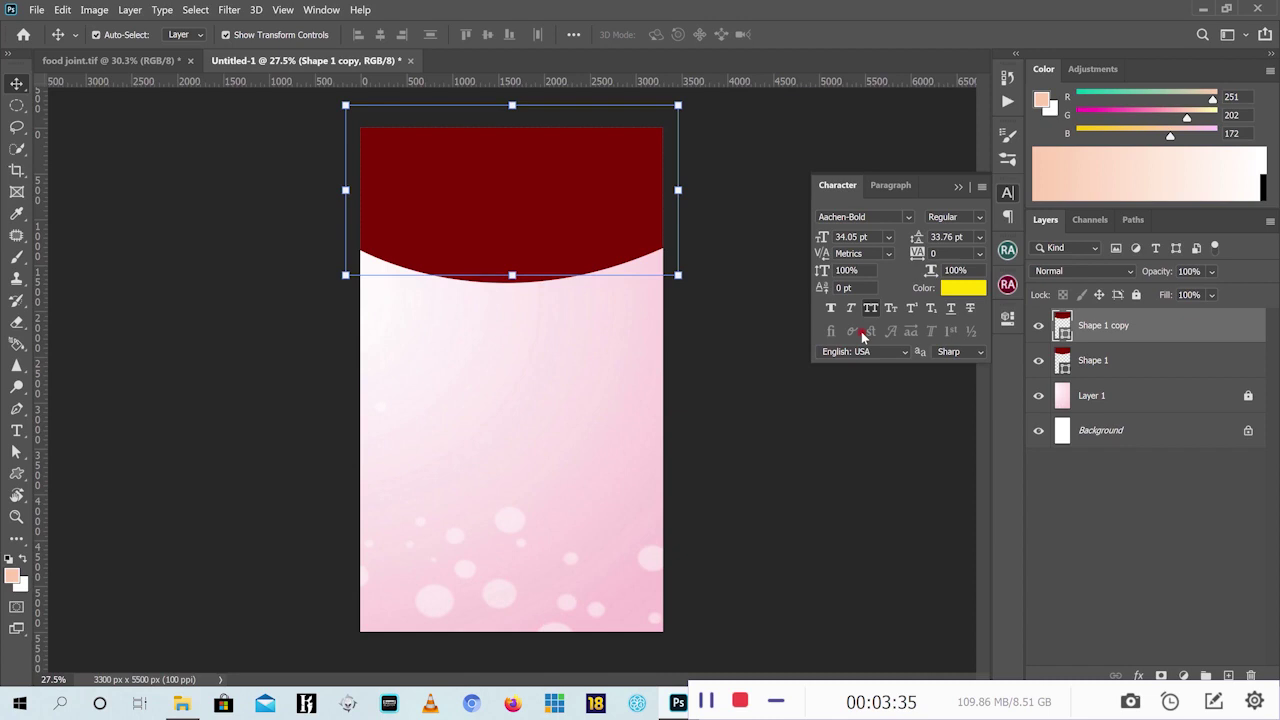
pyautogui.press('Up')
pyautogui.press('Up')
pyautogui.press('Up')
pyautogui.press('Up')
pyautogui.press('Up')
pyautogui.press('Up')
pyautogui.press('Up')
pyautogui.press('Up')
pyautogui.press('Up')
pyautogui.press('Up')
pyautogui.press('Up')
pyautogui.press('Up')
pyautogui.press('Up')
pyautogui.press('Up')
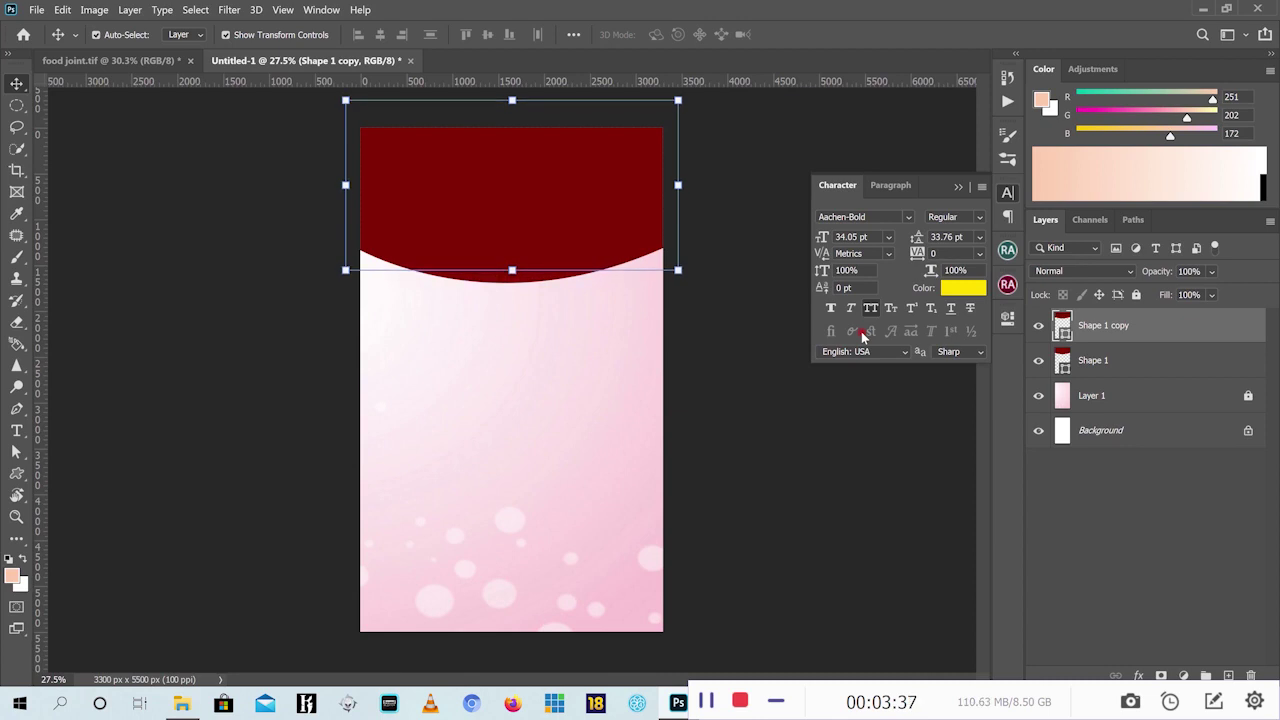
pyautogui.press('Up')
pyautogui.press('Up')
pyautogui.press('Up')
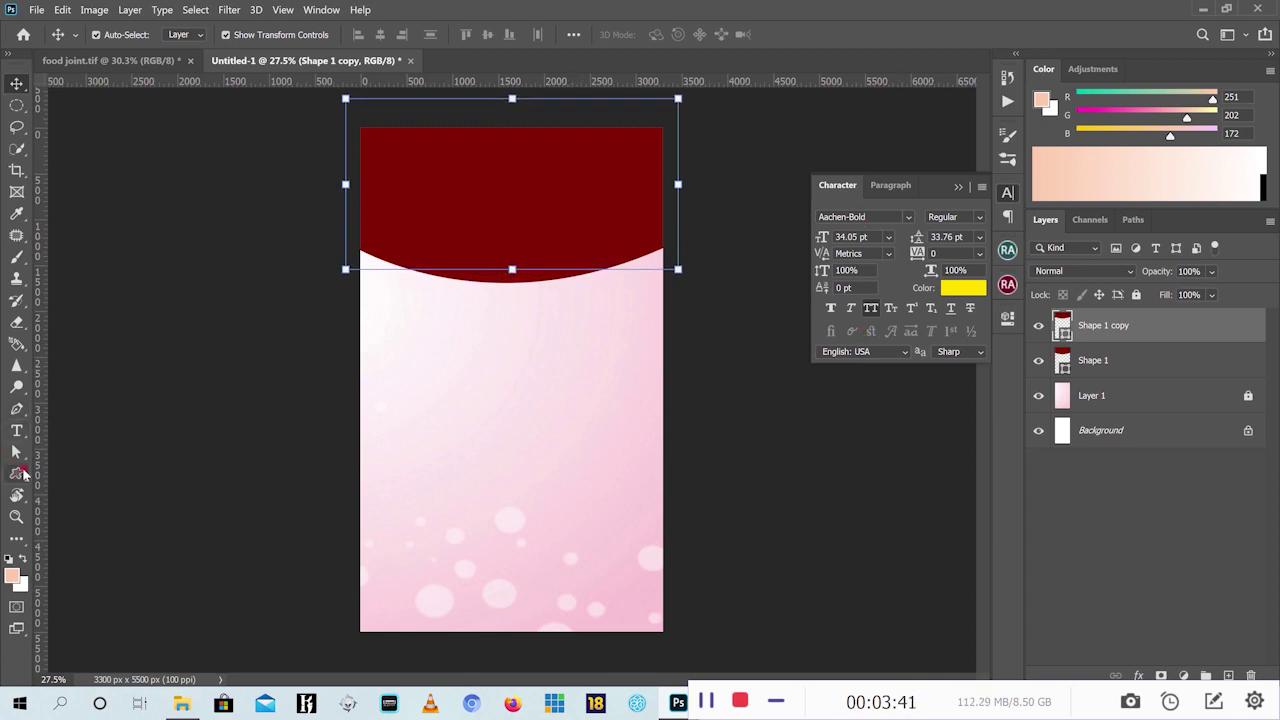
pyautogui.click(17, 473)
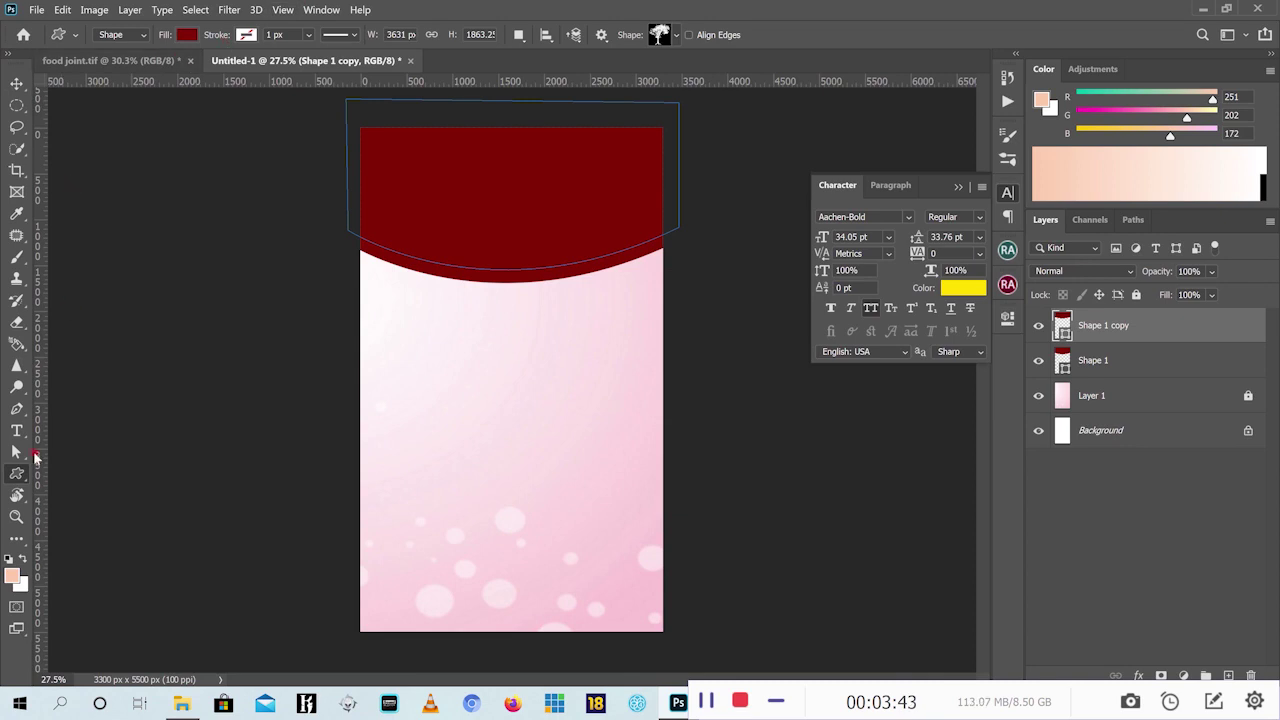
# Fill Shape 1 copy with a gradient from yellow ffd800 on the left to pink f69b9b on the right
pyautogui.click(186, 35)
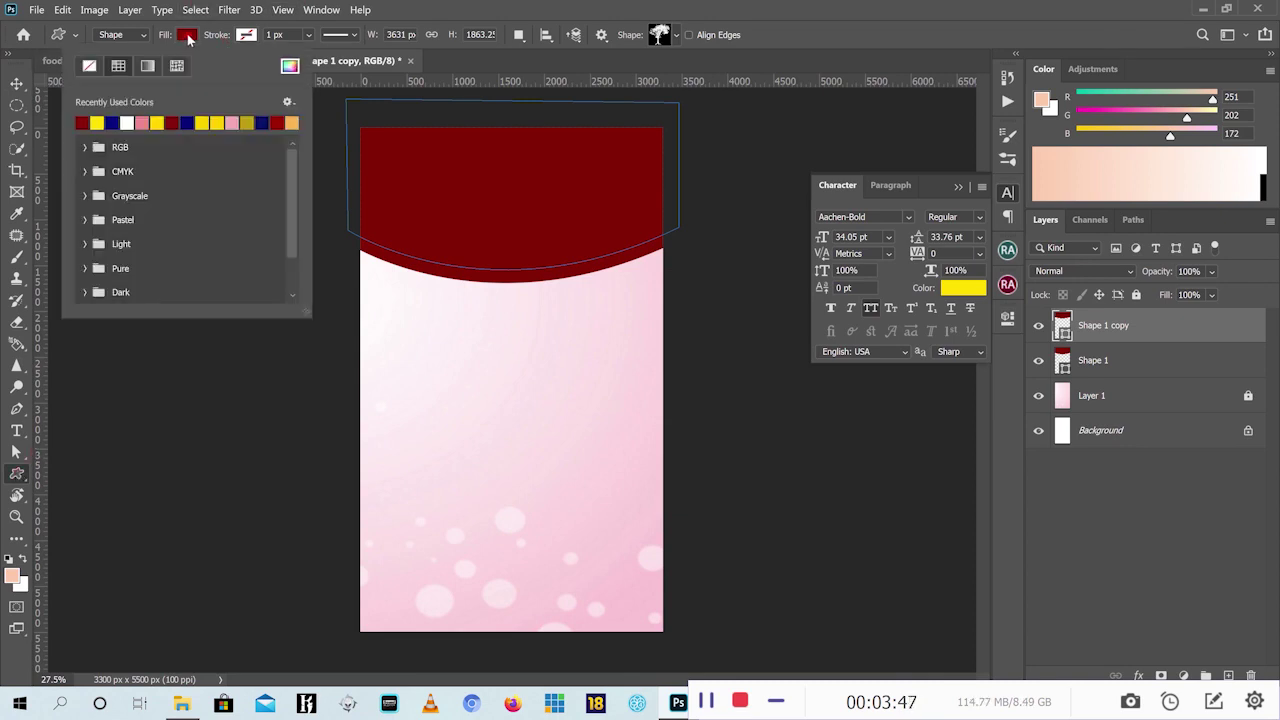
pyautogui.click(147, 66)
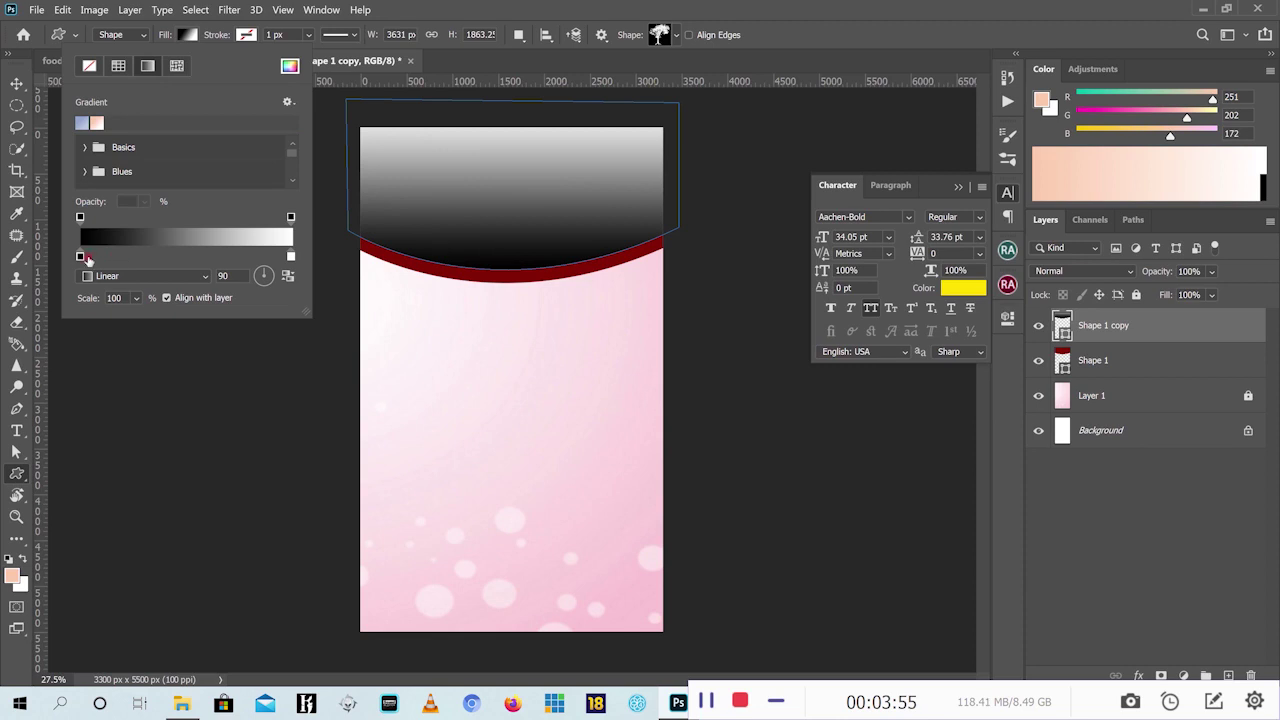
pyautogui.click(81, 257)
pyautogui.doubleClick(81, 257)
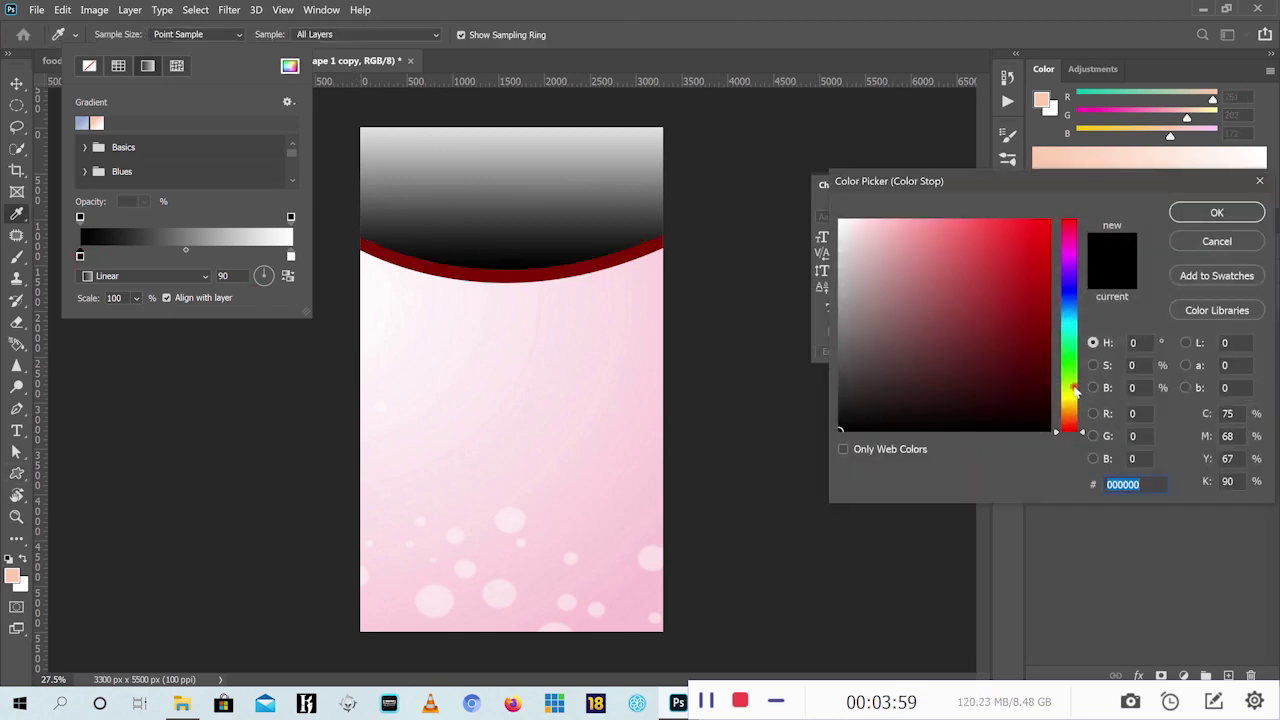
pyautogui.moveTo(1070, 386); pyautogui.dragTo(1070, 401)
pyautogui.moveTo(1023, 279); pyautogui.dragTo(1105, 185)
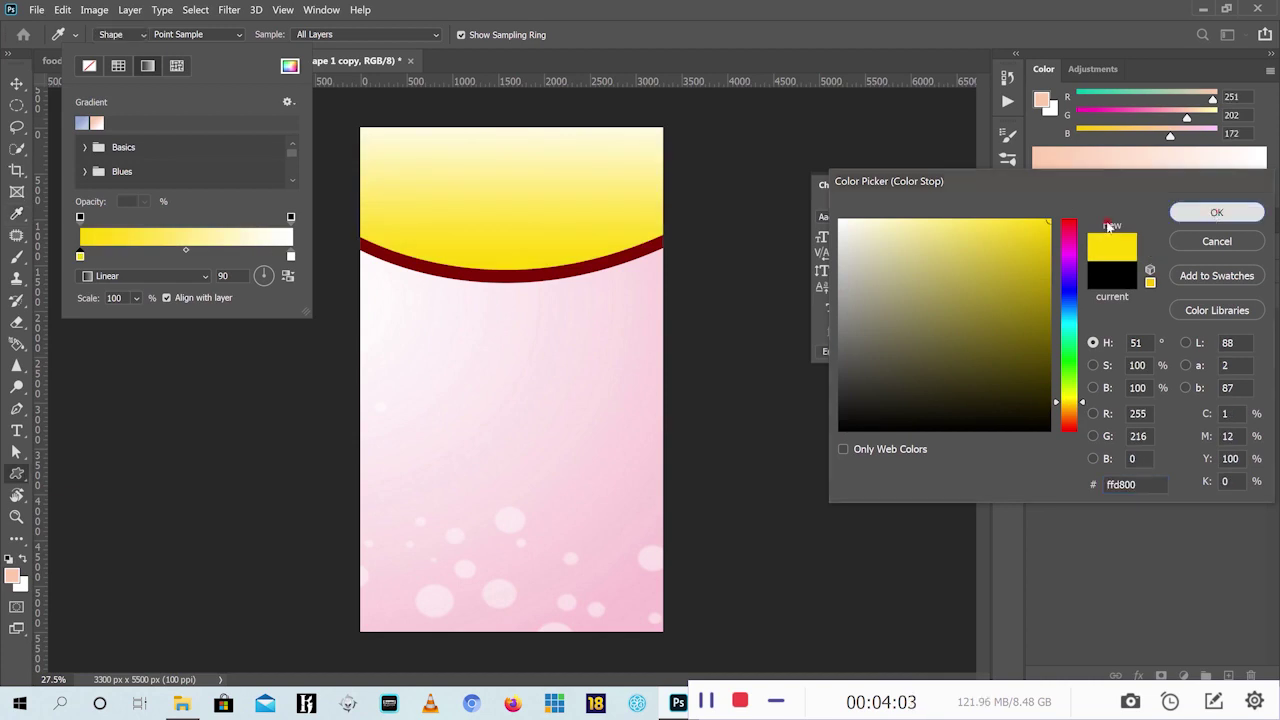
pyautogui.click(1216, 214)
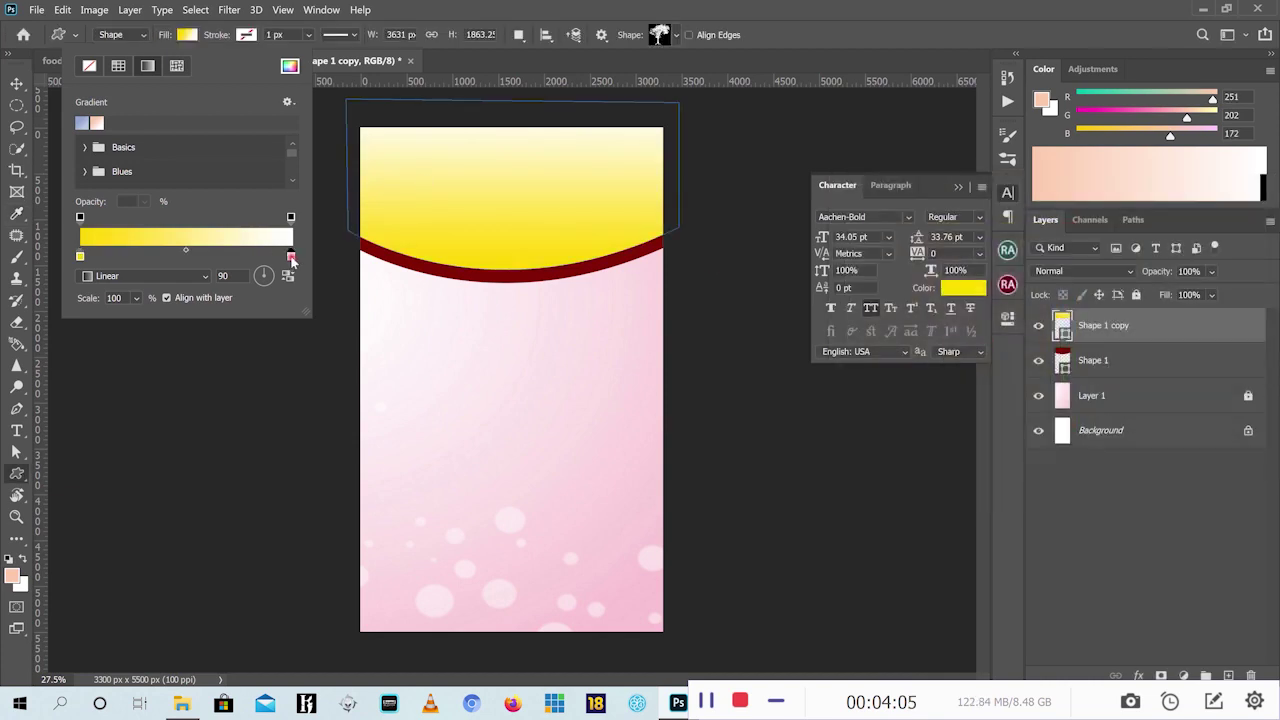
pyautogui.doubleClick(291, 257)
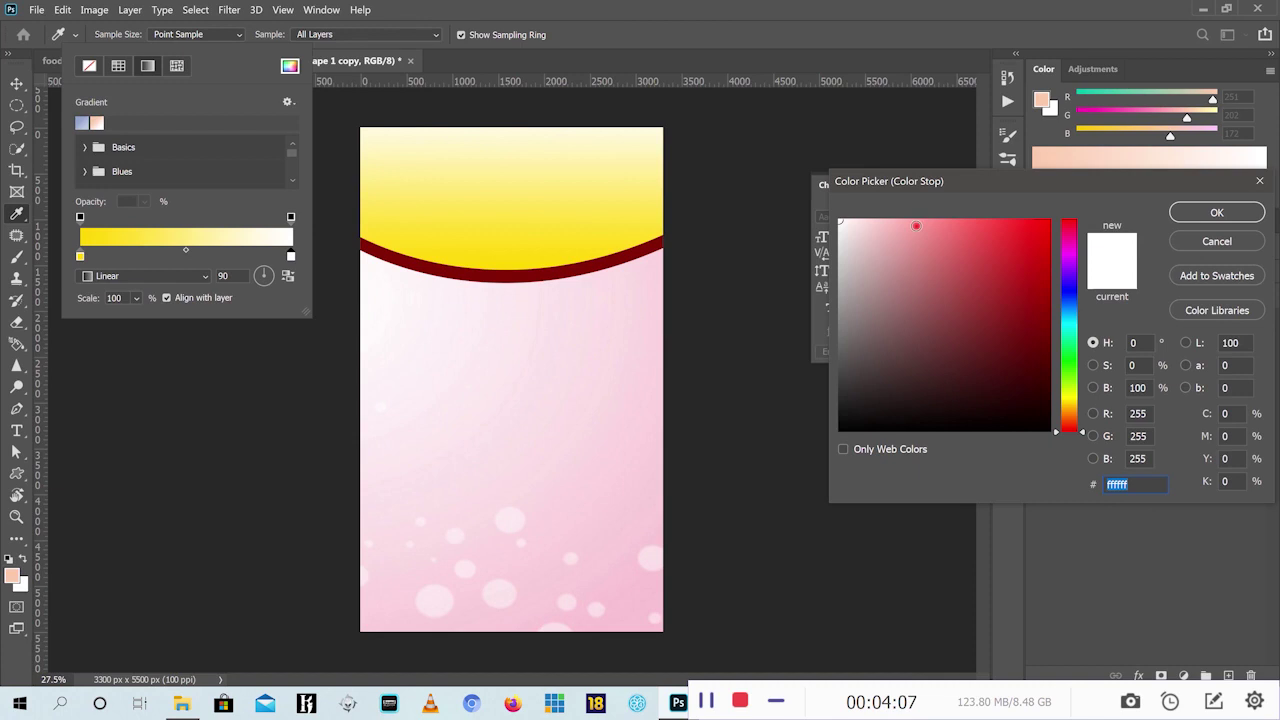
pyautogui.click(916, 226)
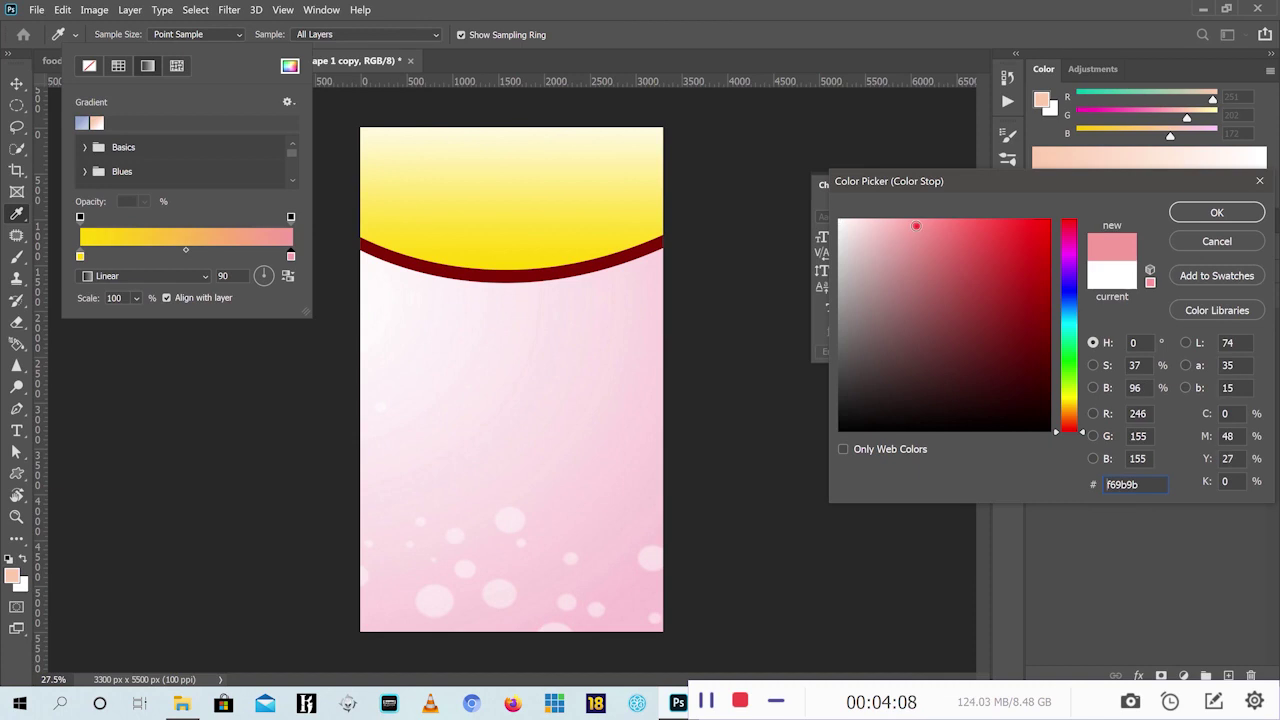
pyautogui.click(1211, 215)
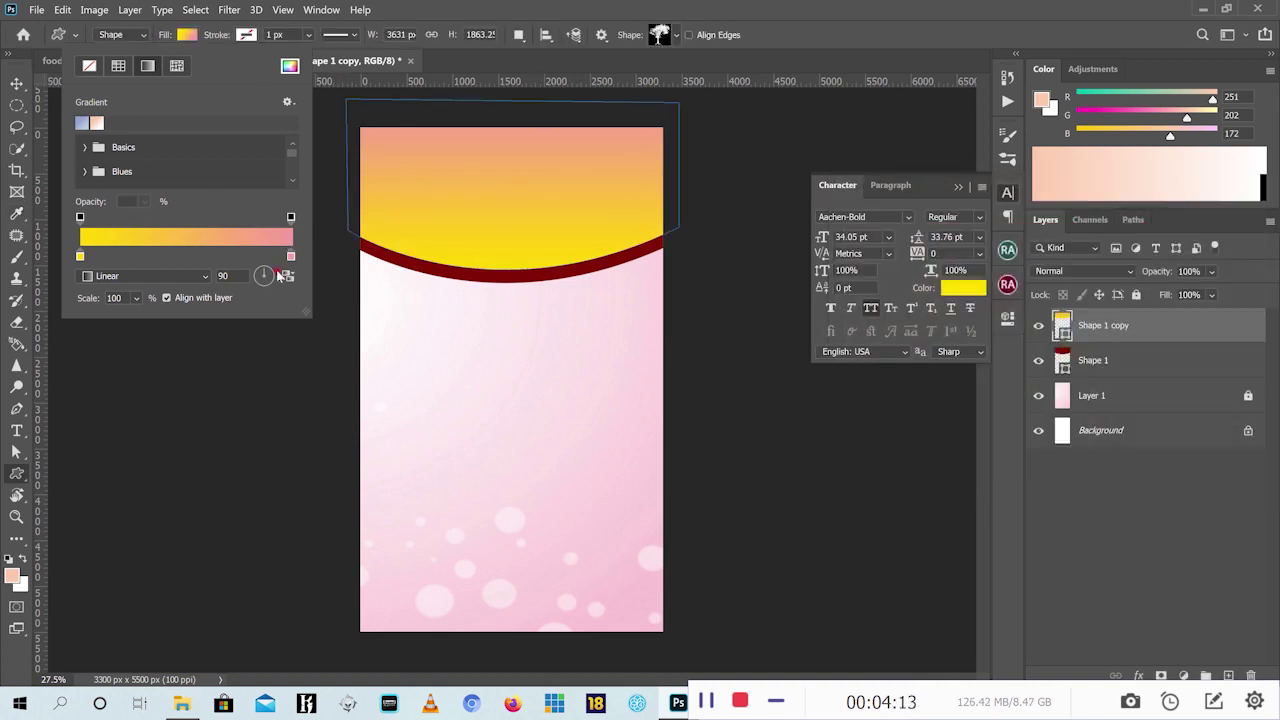
# Set the header gradient's angle so it runs diagonally at 124°
pyautogui.click(264, 276)
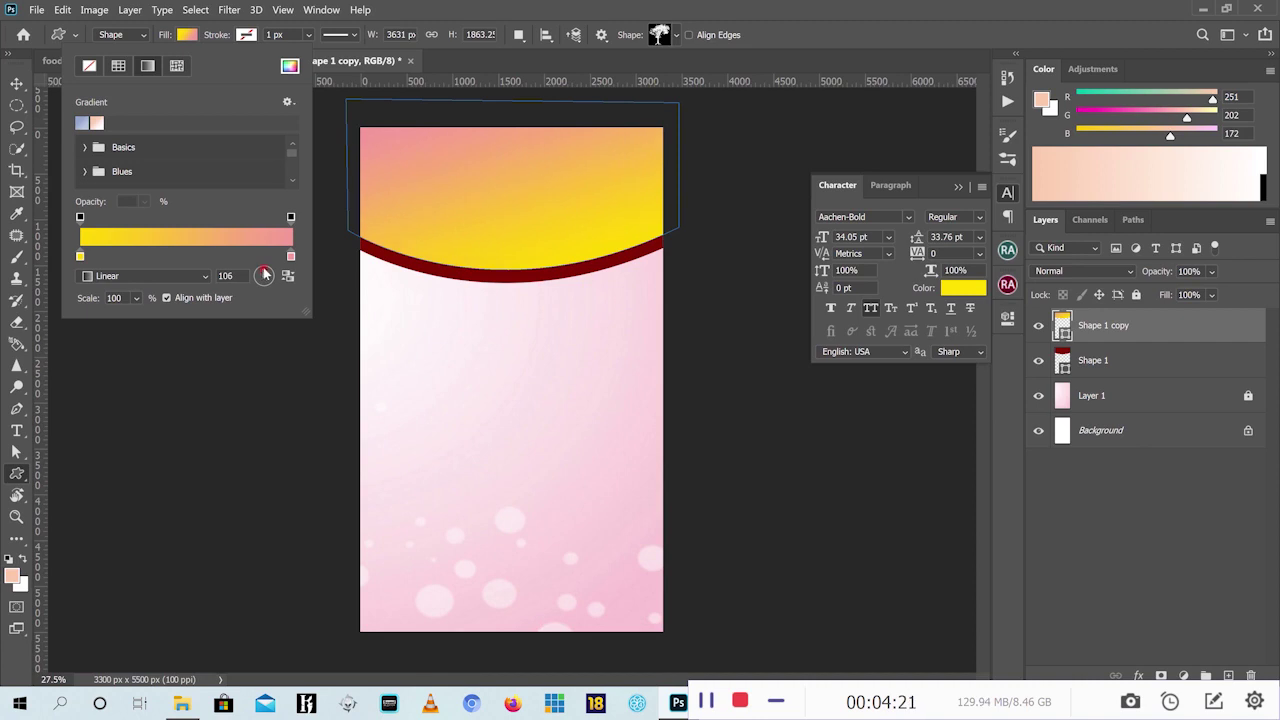
pyautogui.moveTo(264, 276); pyautogui.dragTo(267, 272)
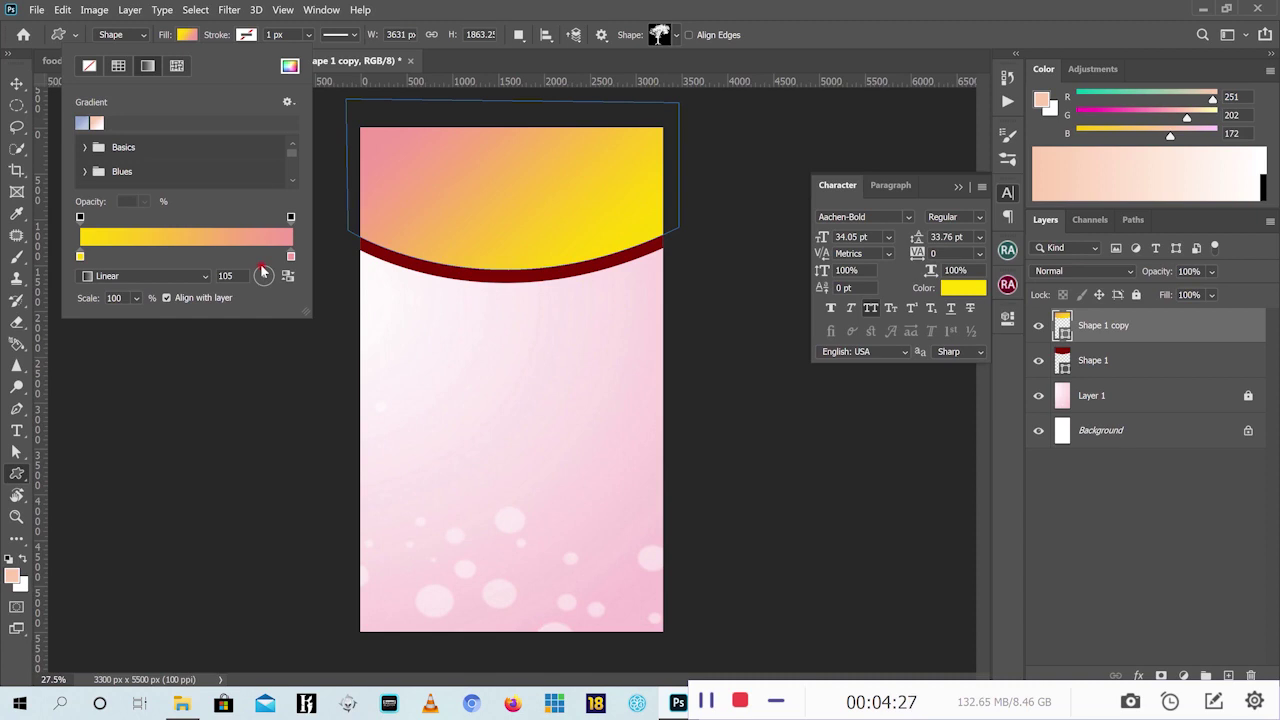
pyautogui.click(260, 263)
pyautogui.doubleClick(226, 276)
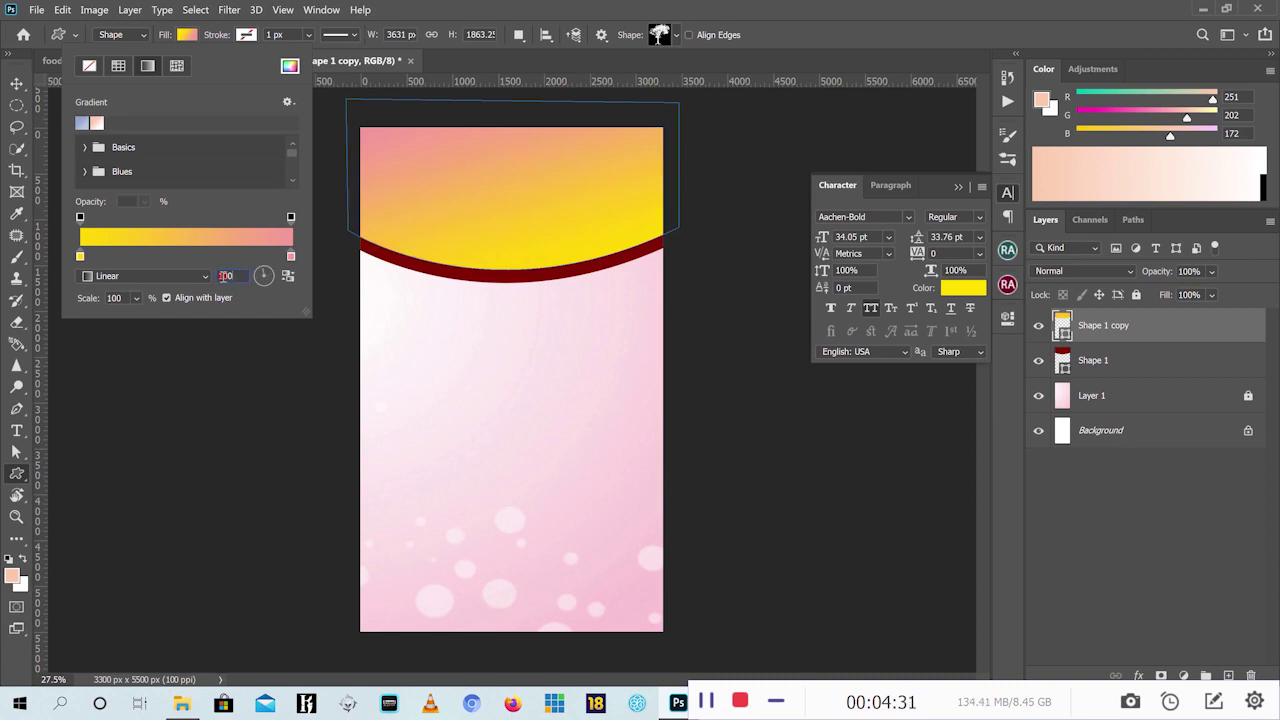
pyautogui.write('100')
pyautogui.press('Return')
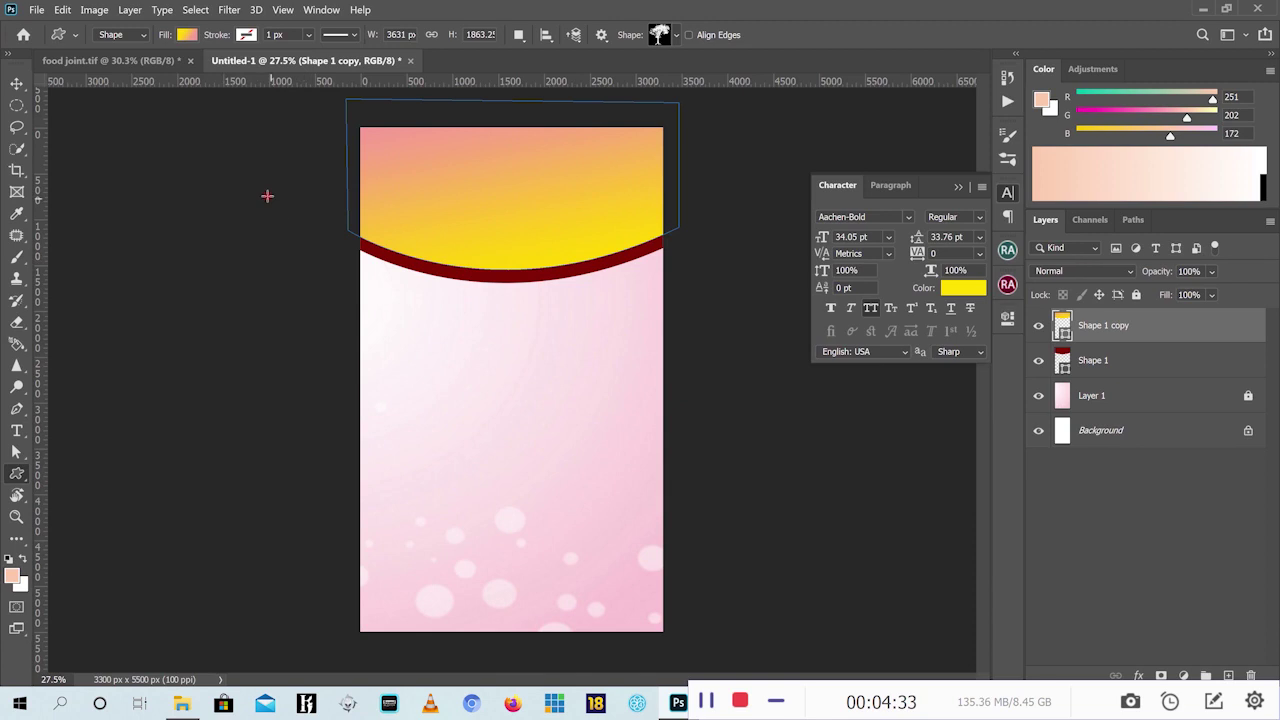
pyautogui.click(187, 36)
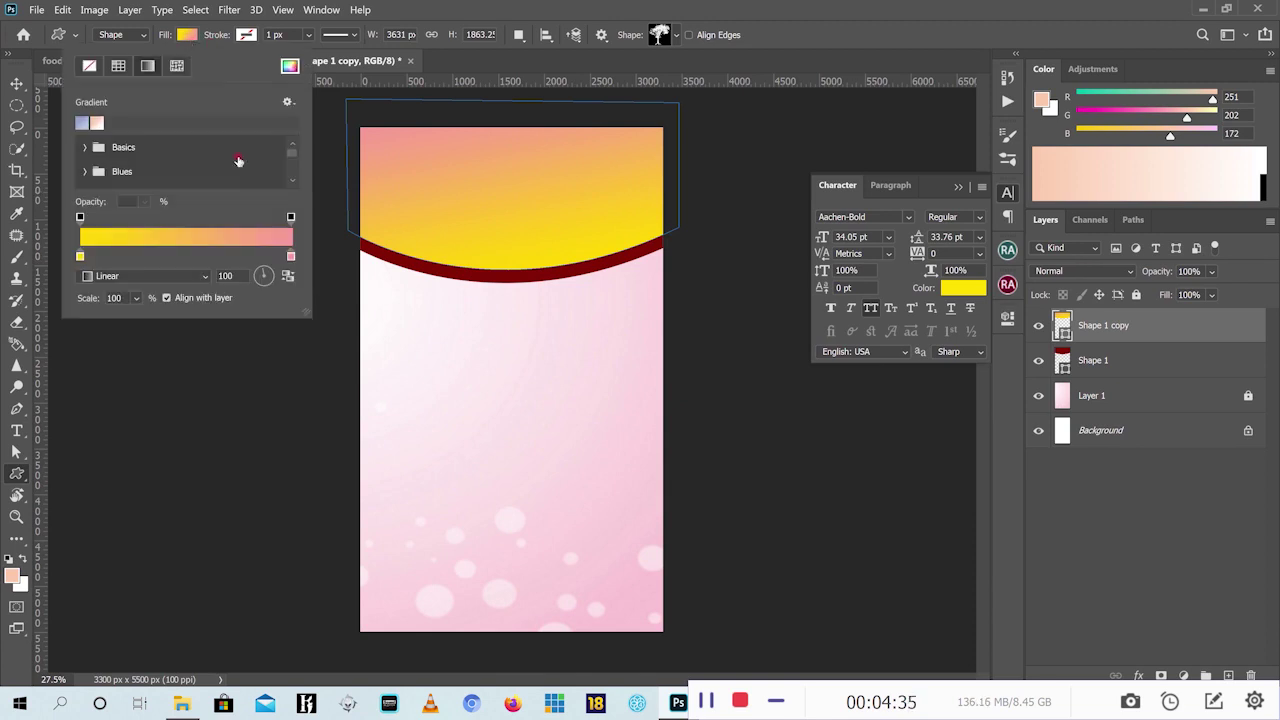
pyautogui.click(226, 276)
pyautogui.write('12')
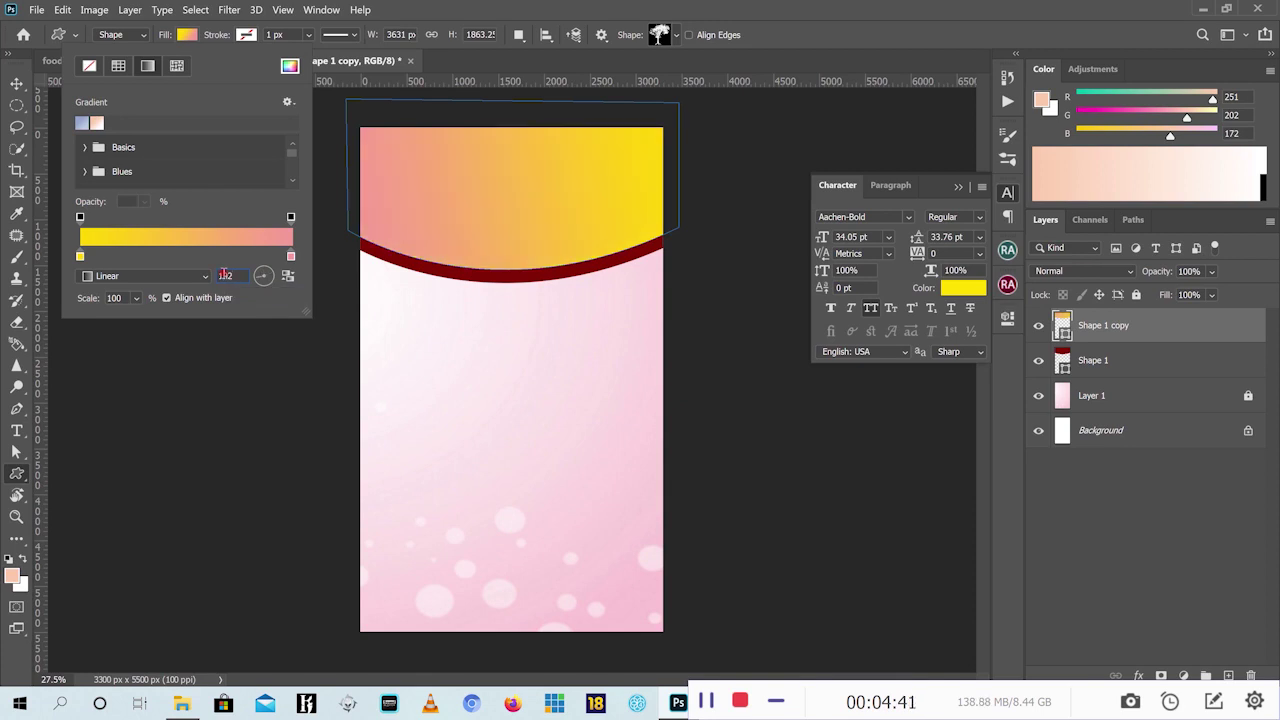
pyautogui.press('Return')
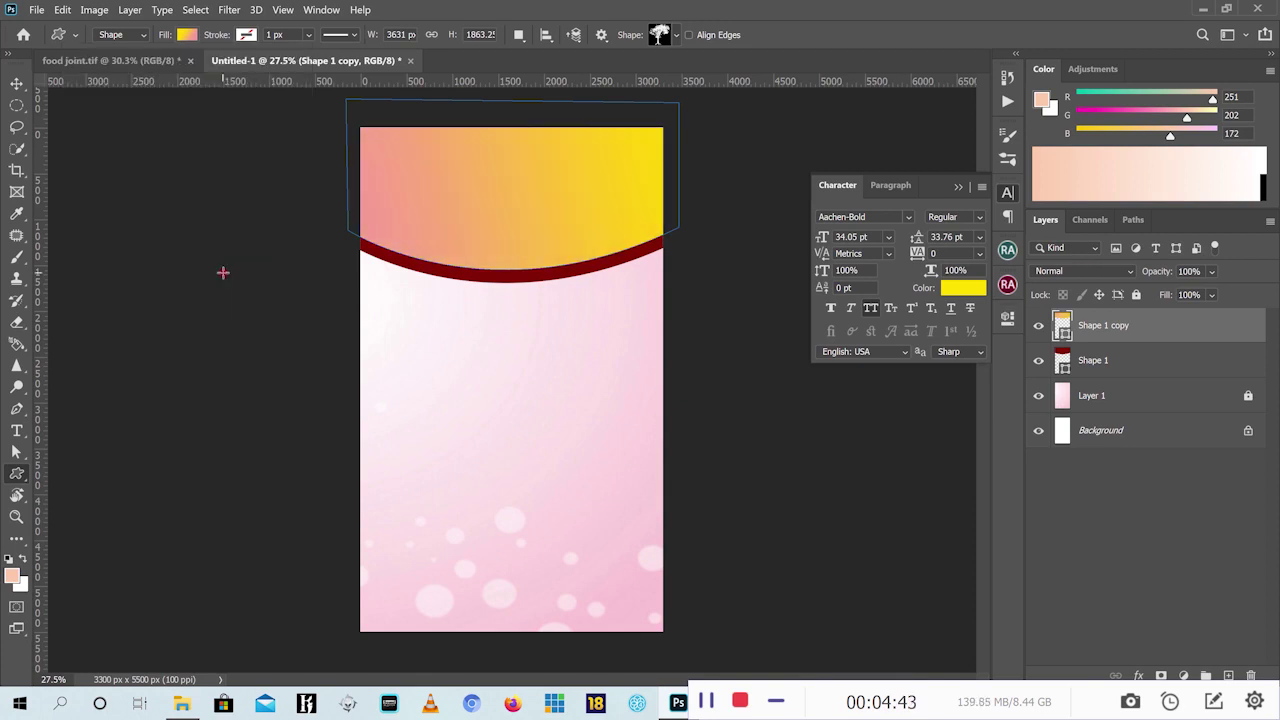
# Try the gradient Scale slider and leave it at 100%
pyautogui.click(187, 35)
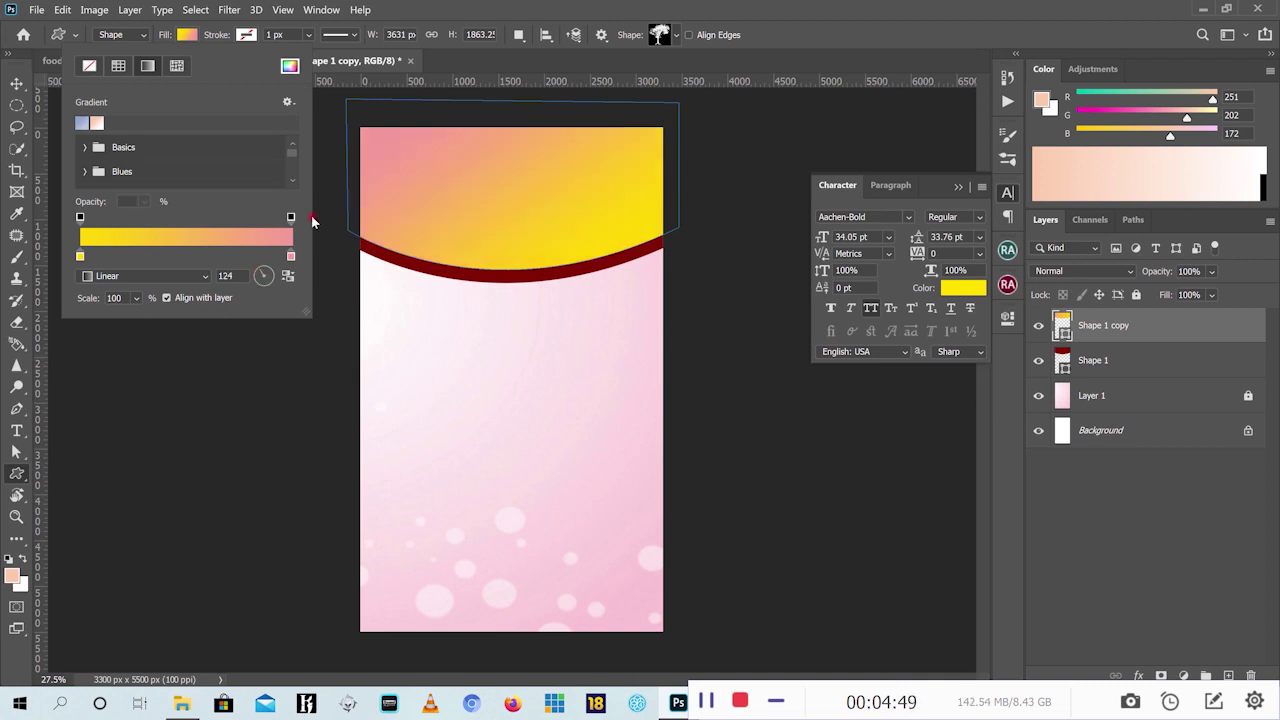
pyautogui.click(134, 298)
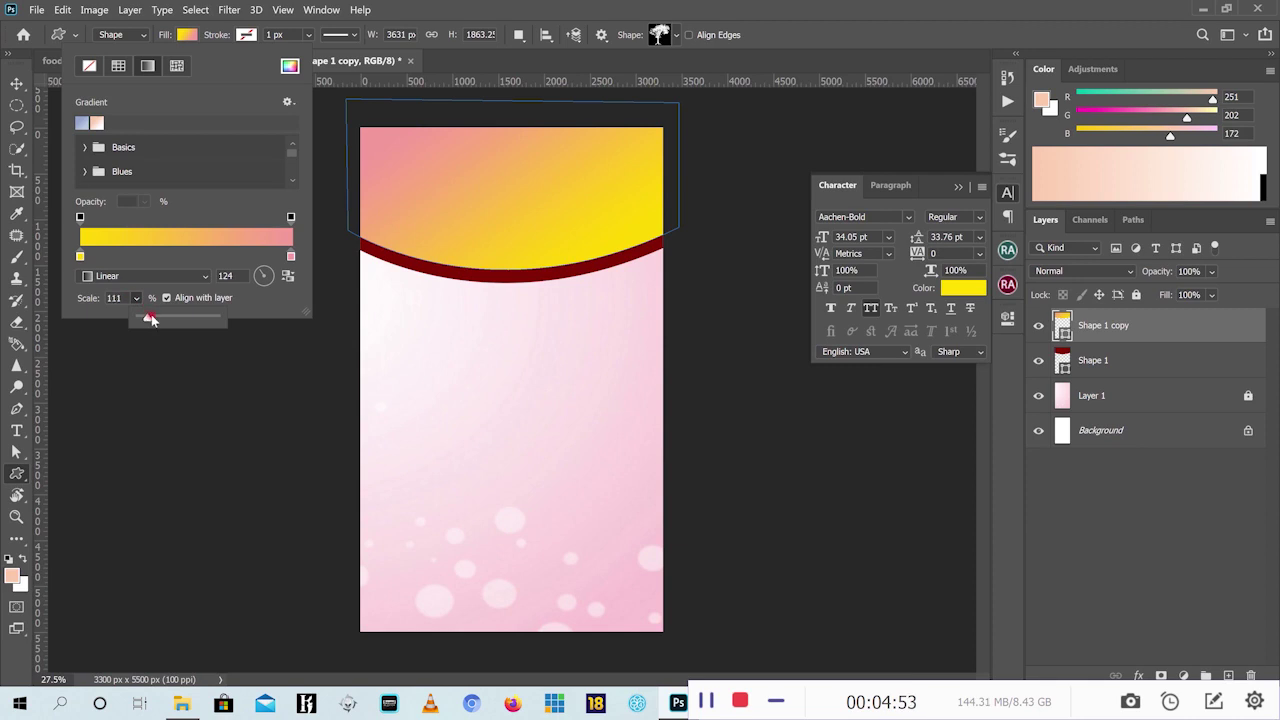
pyautogui.moveTo(153, 320); pyautogui.dragTo(154, 320)
pyautogui.moveTo(149, 321); pyautogui.dragTo(147, 321)
pyautogui.click(206, 189)
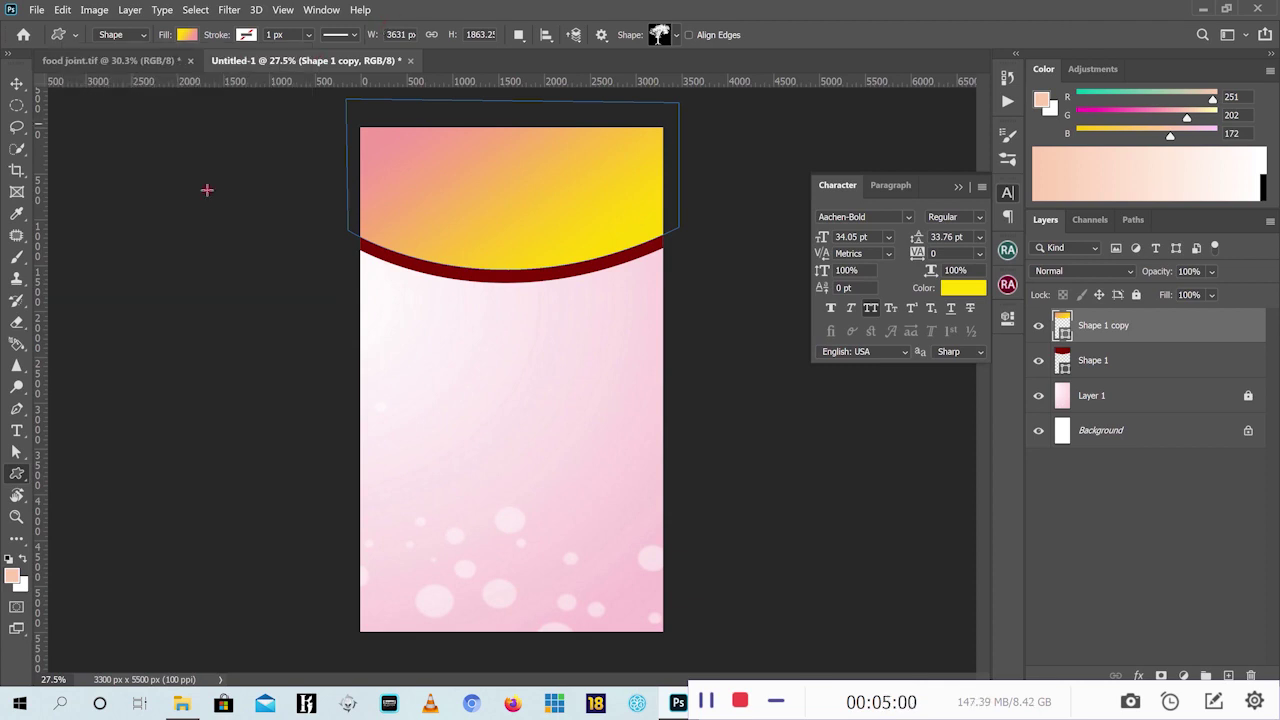
pyautogui.click(15, 86)
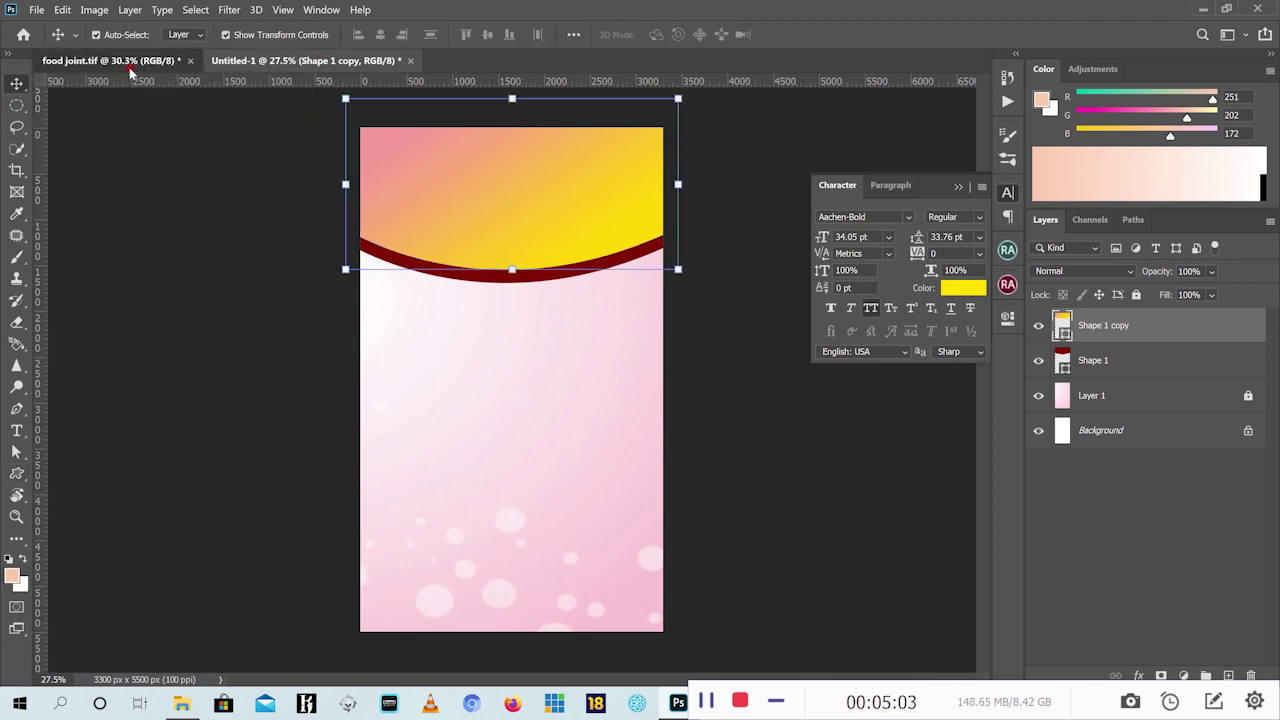
# Nudge the top curved header shape down two steps, checking the reference flyer
pyautogui.click(196, 66)
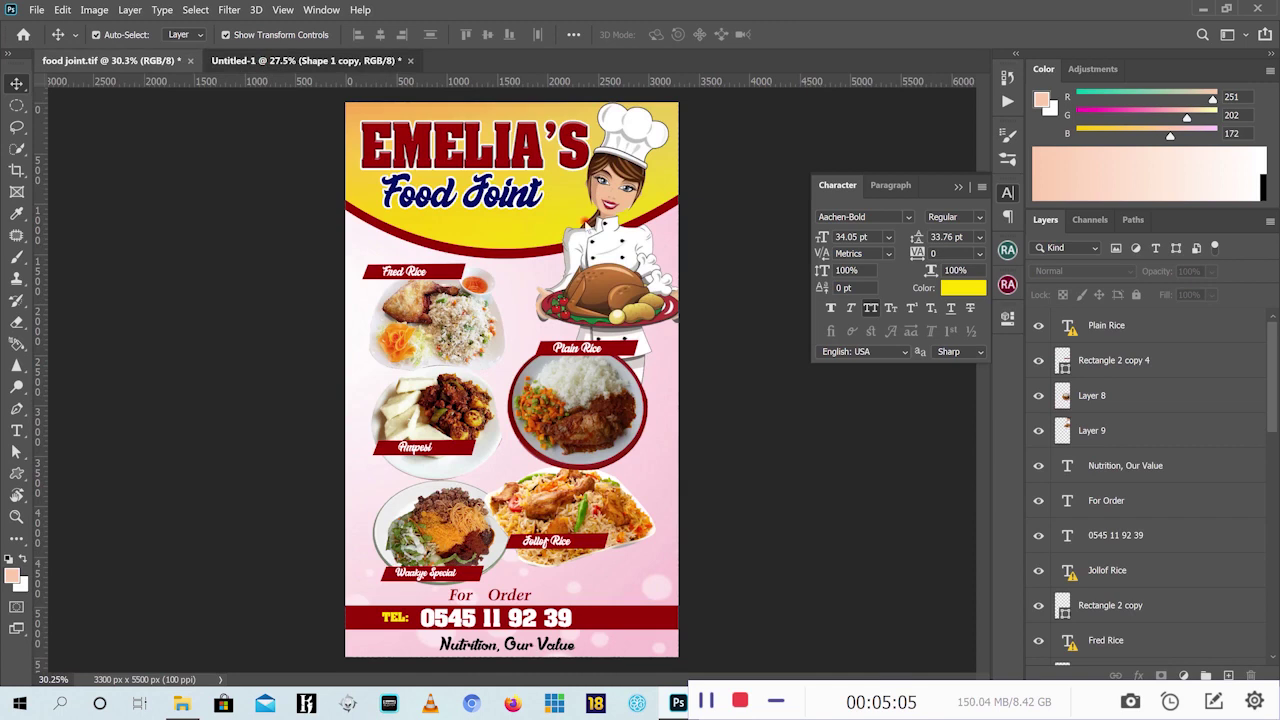
pyautogui.click(300, 61)
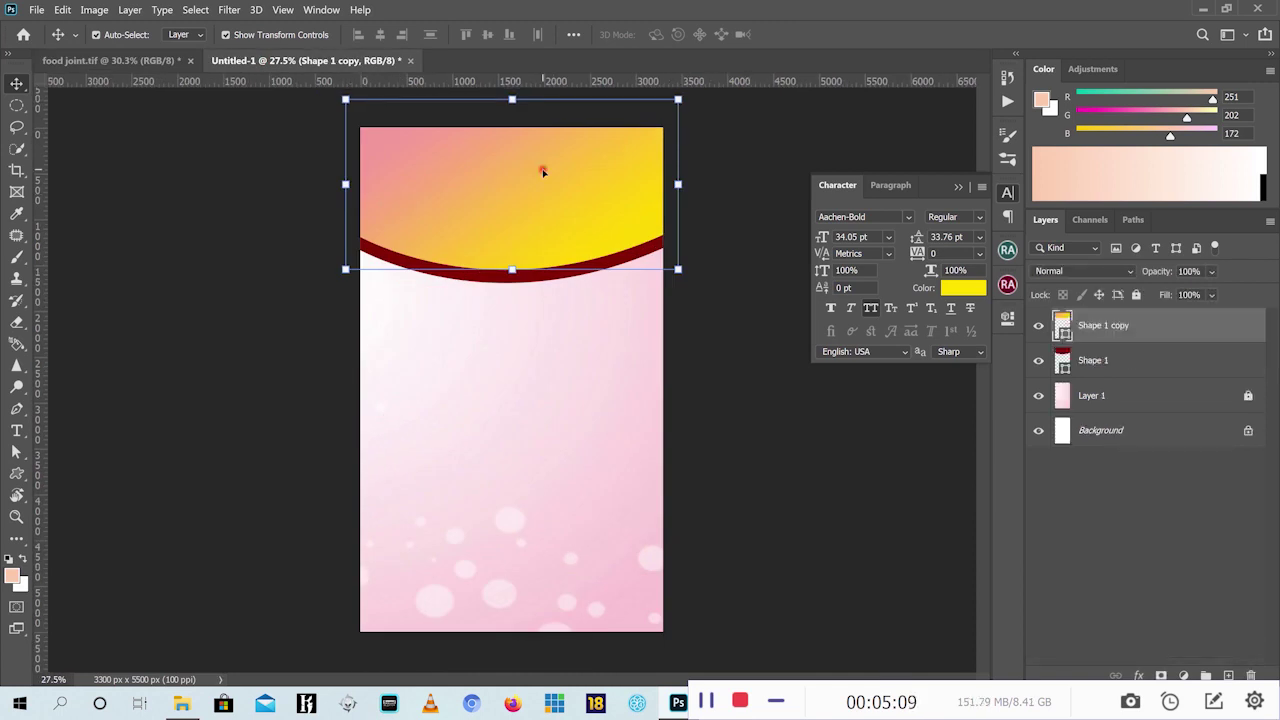
pyautogui.press('Down')
pyautogui.press('Down')
pyautogui.press('Down')
pyautogui.press('Down')
pyautogui.press('Down')
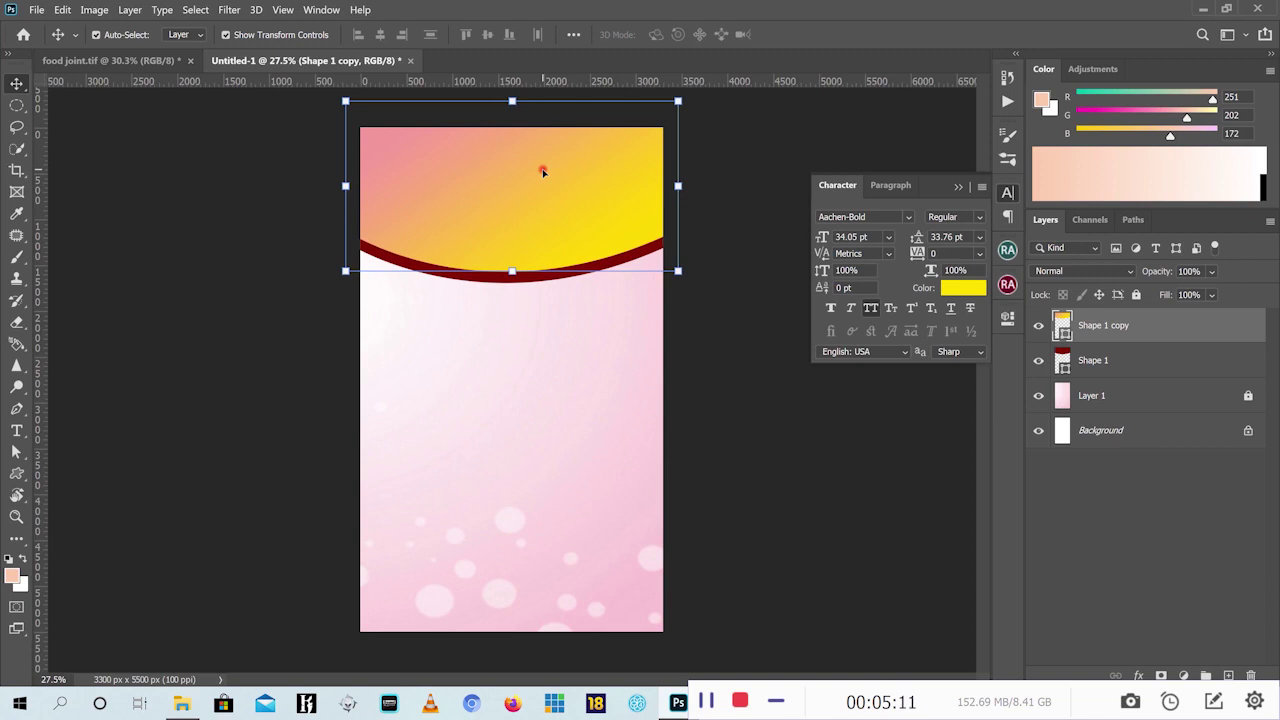
pyautogui.press('Down')
pyautogui.press('Down')
pyautogui.press('Down')
pyautogui.press('Down')
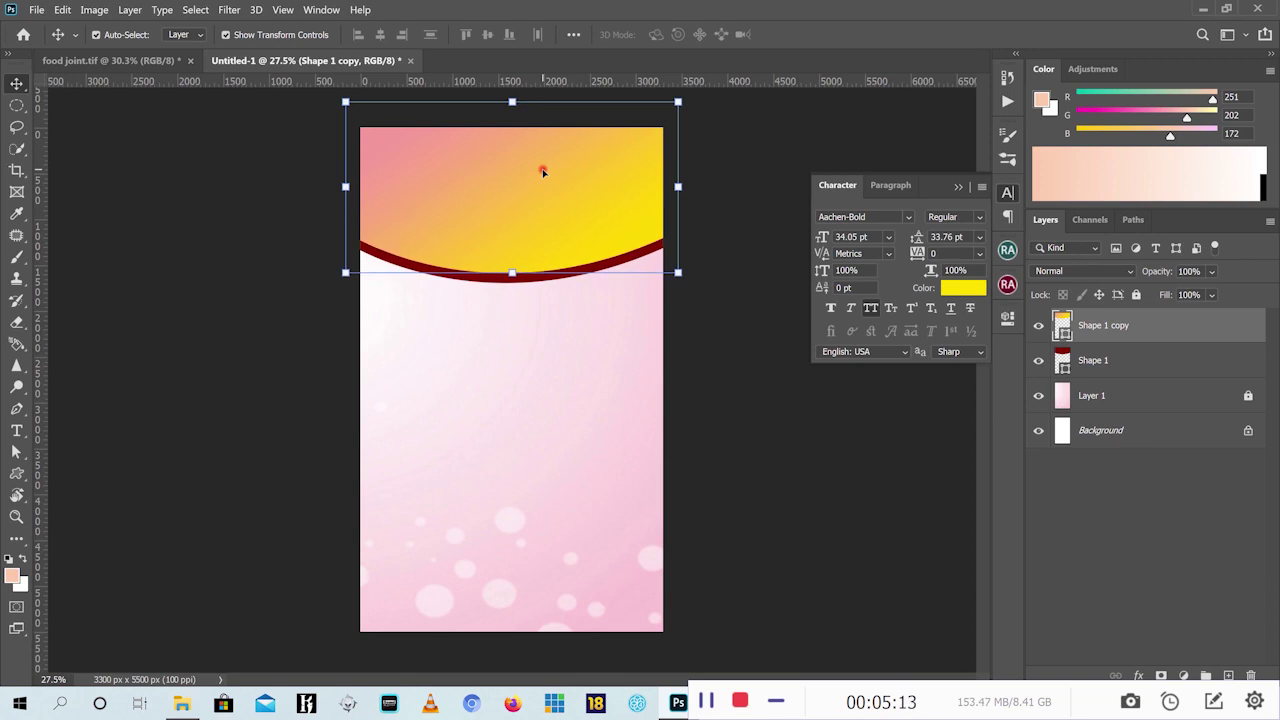
# Select both curved header shapes and nudge them up three steps together
pyautogui.click(754, 129)
pyautogui.click(627, 176)
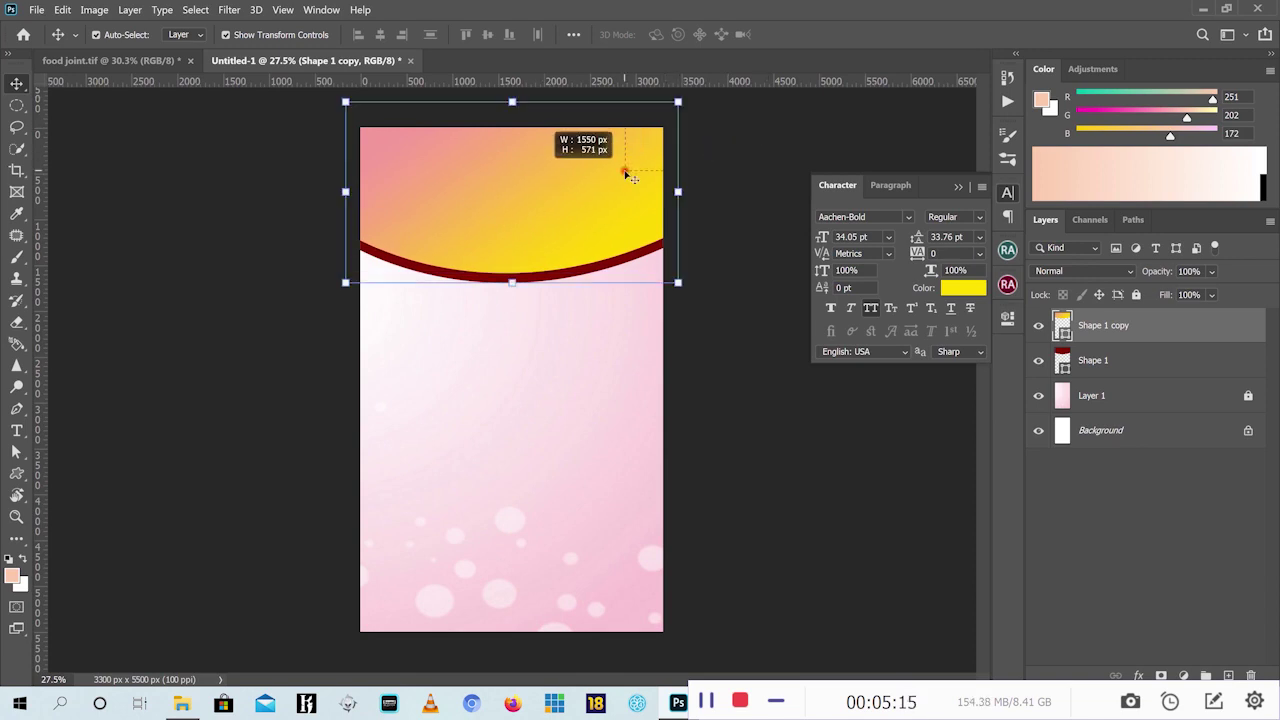
pyautogui.moveTo(627, 176); pyautogui.dragTo(572, 235)
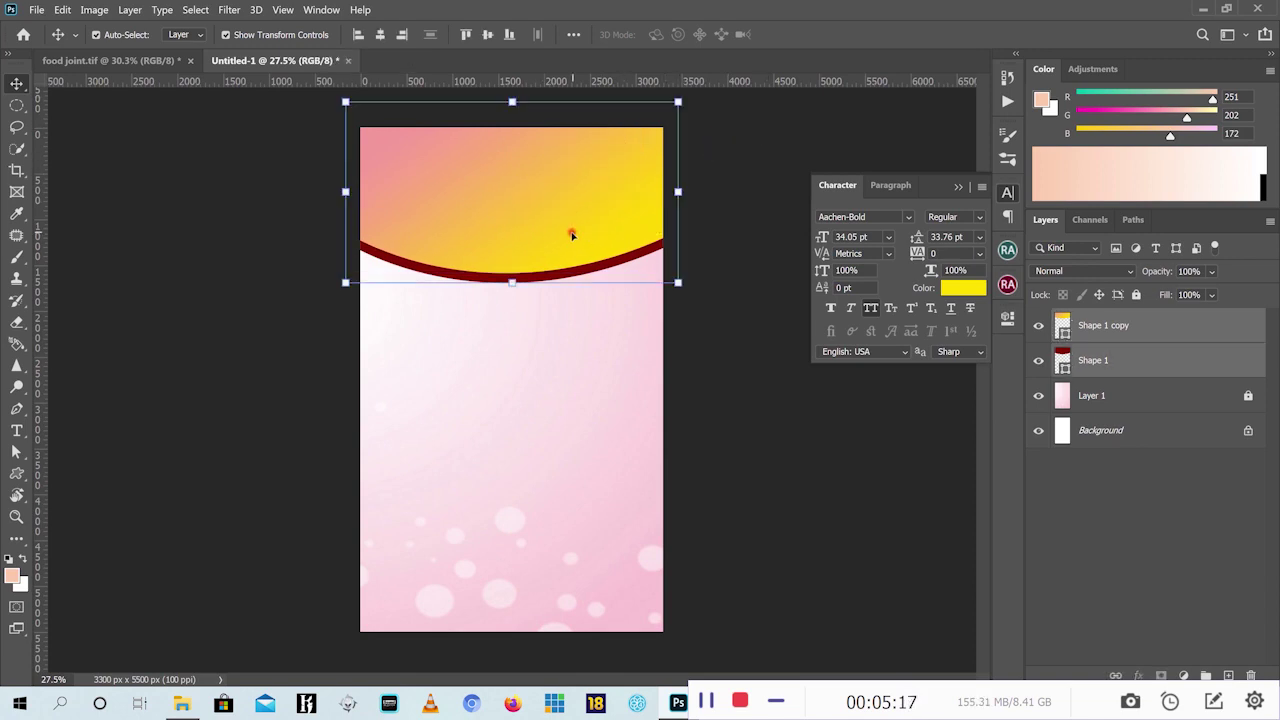
pyautogui.press('Up')
pyautogui.press('Up')
pyautogui.press('Up')
pyautogui.press('Up')
pyautogui.press('Up')
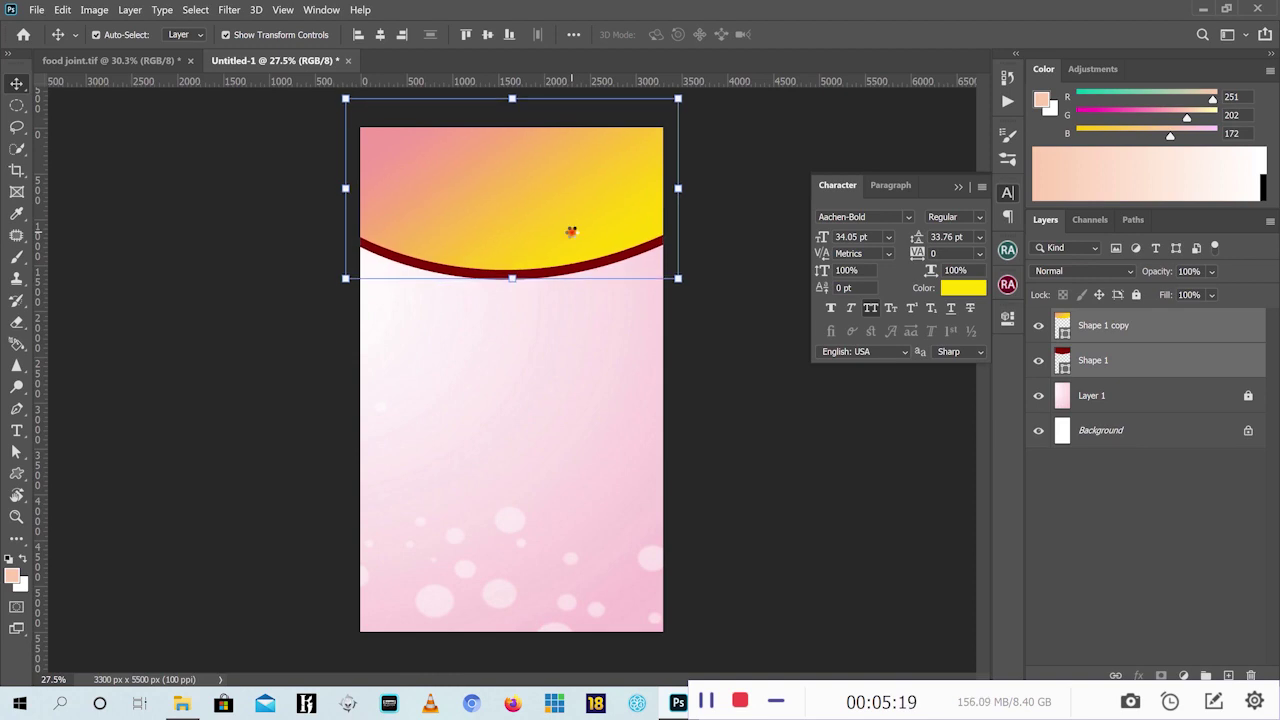
pyautogui.press('Up')
pyautogui.press('Up')
pyautogui.press('Up')
pyautogui.press('Up')
pyautogui.press('Up')
pyautogui.press('Up')
pyautogui.press('Up')
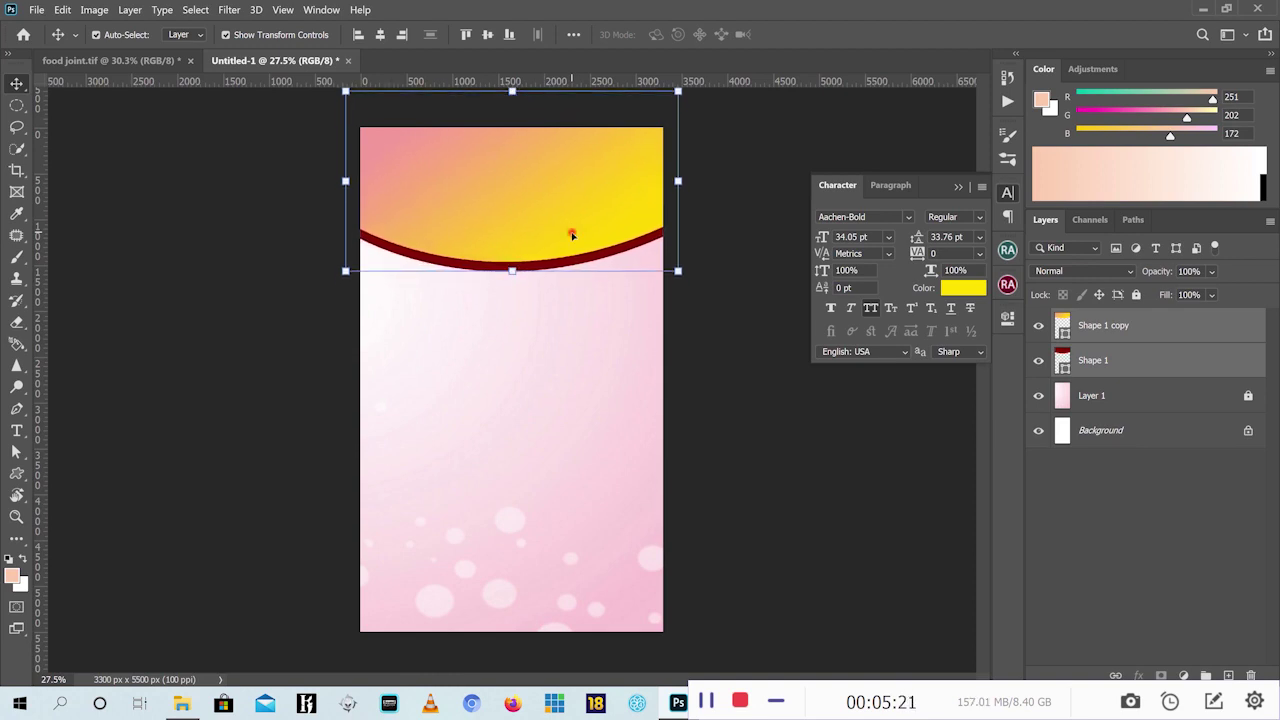
pyautogui.press('Up')
pyautogui.press('Up')
pyautogui.press('Up')
pyautogui.press('Up')
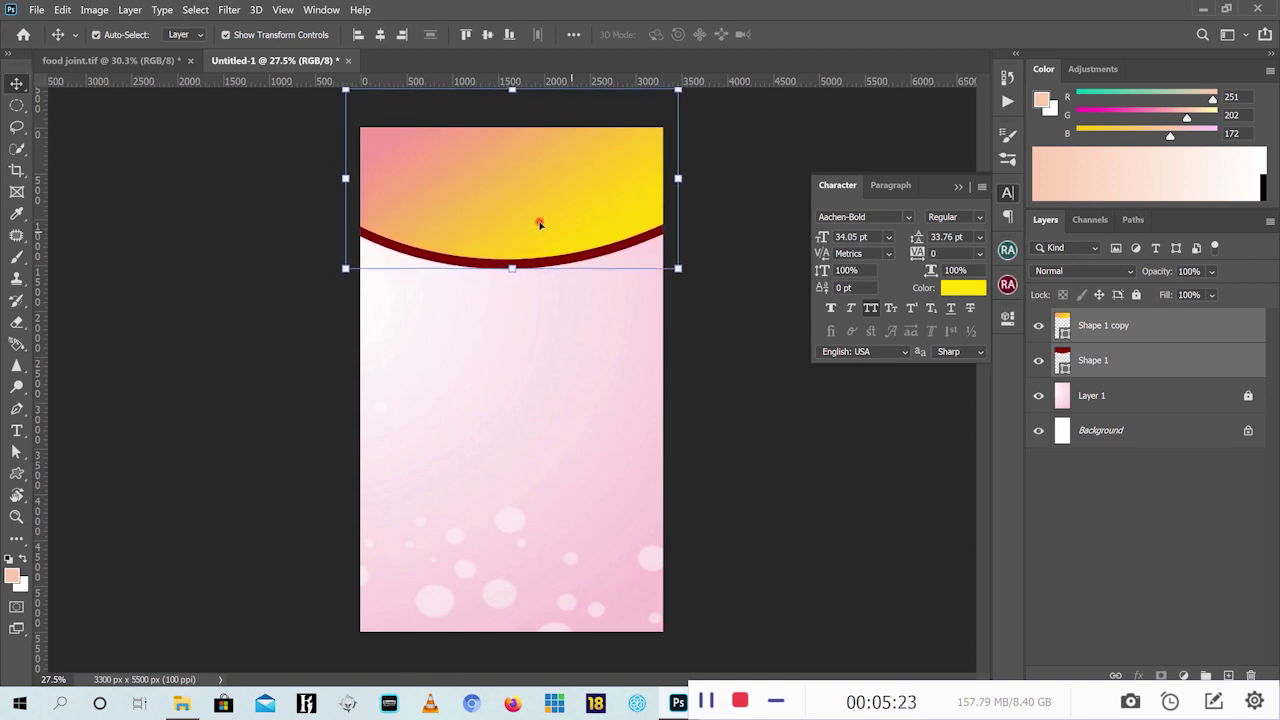
# Lock the Shape 1 and Shape 1 copy header layers
pyautogui.click(786, 472)
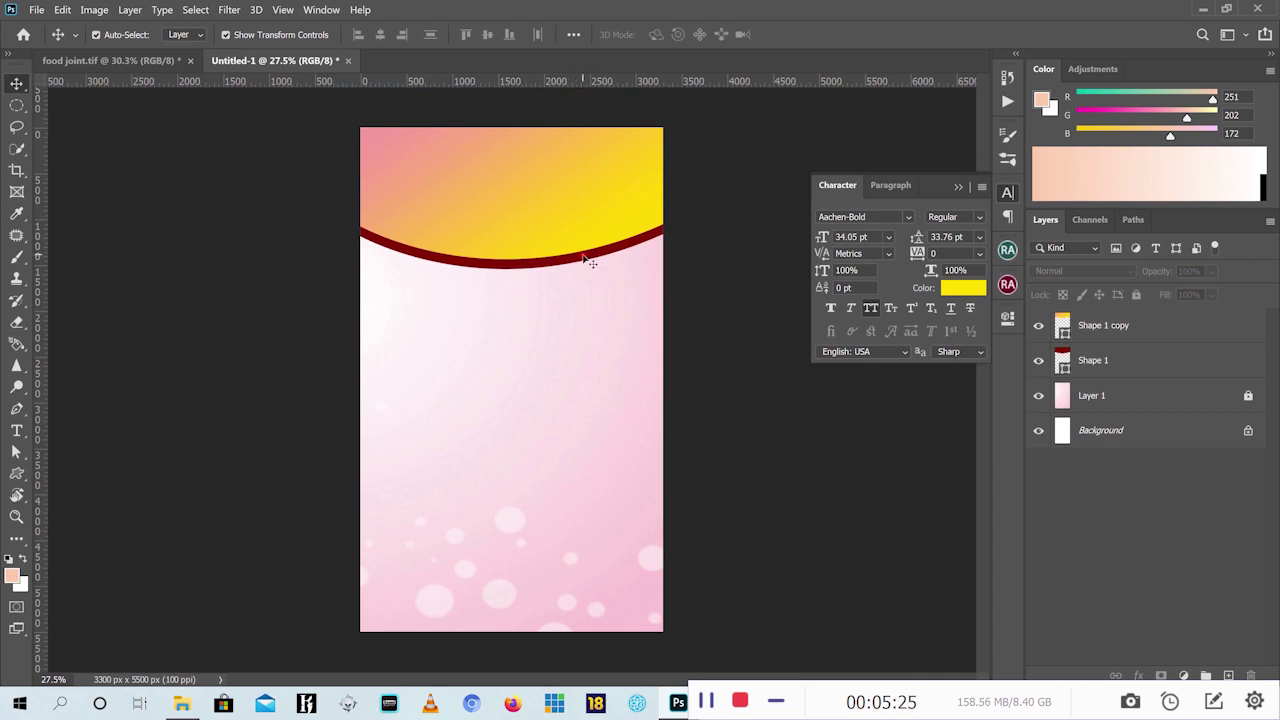
pyautogui.moveTo(700, 138); pyautogui.dragTo(357, 331)
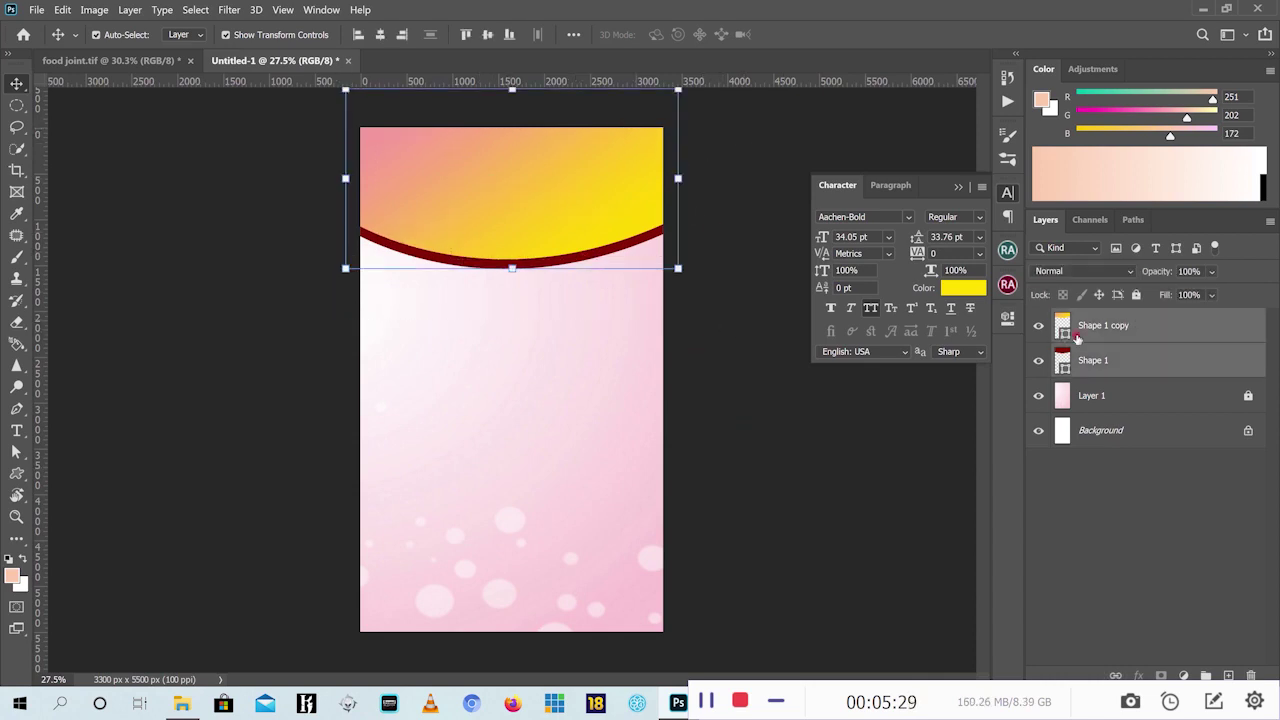
pyautogui.click(1136, 297)
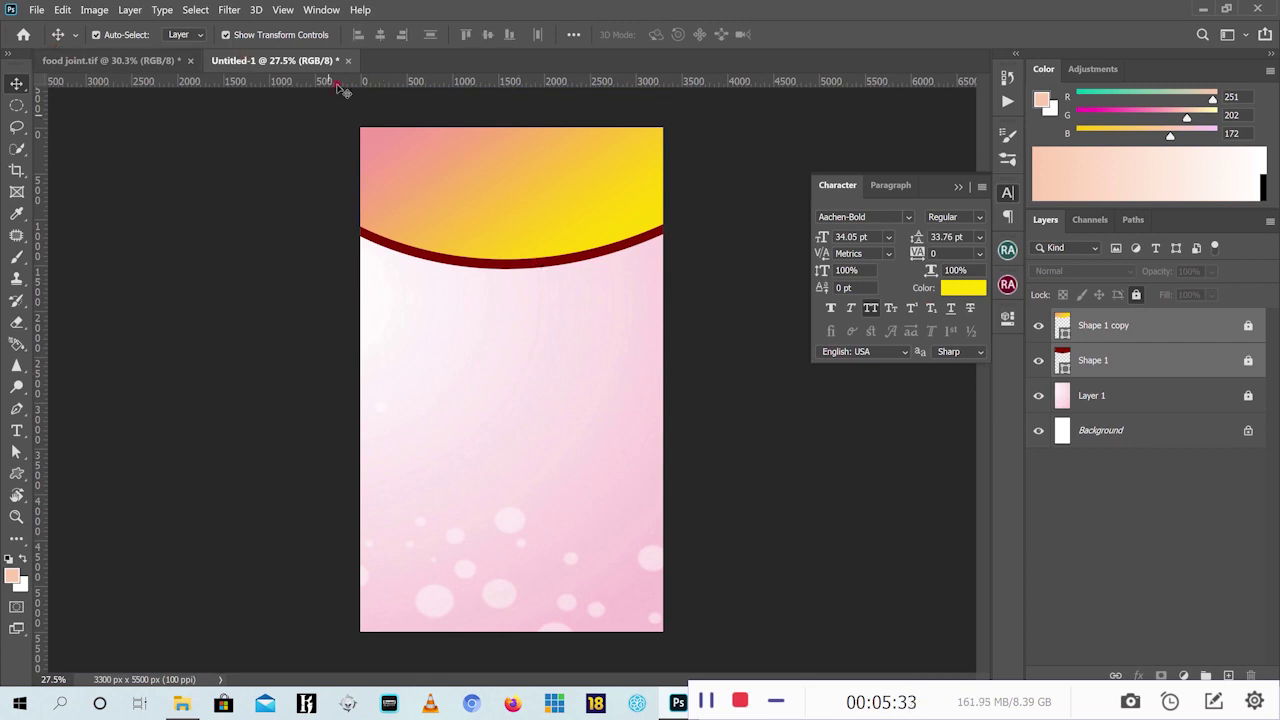
# Open food.tif and carry the chef-with-roast illustration into Untitled-1 as Layer 2, centred on the page
pyautogui.click(112, 60)
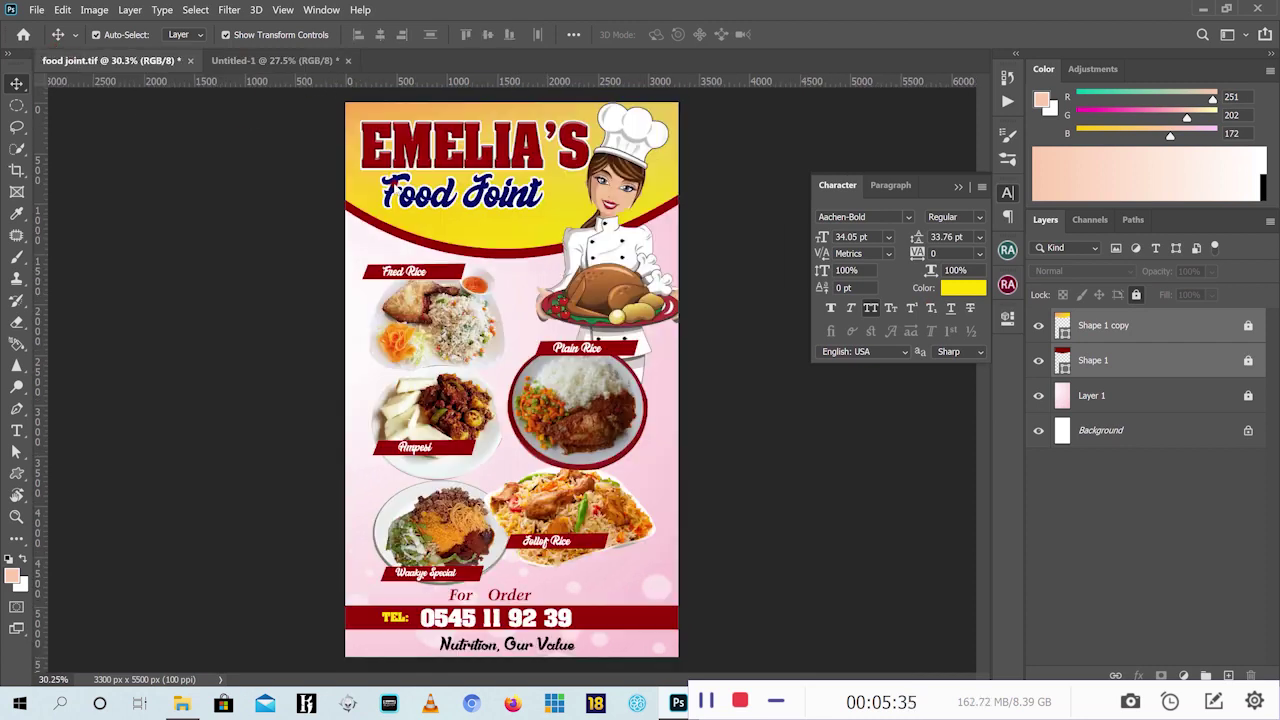
pyautogui.click(262, 61)
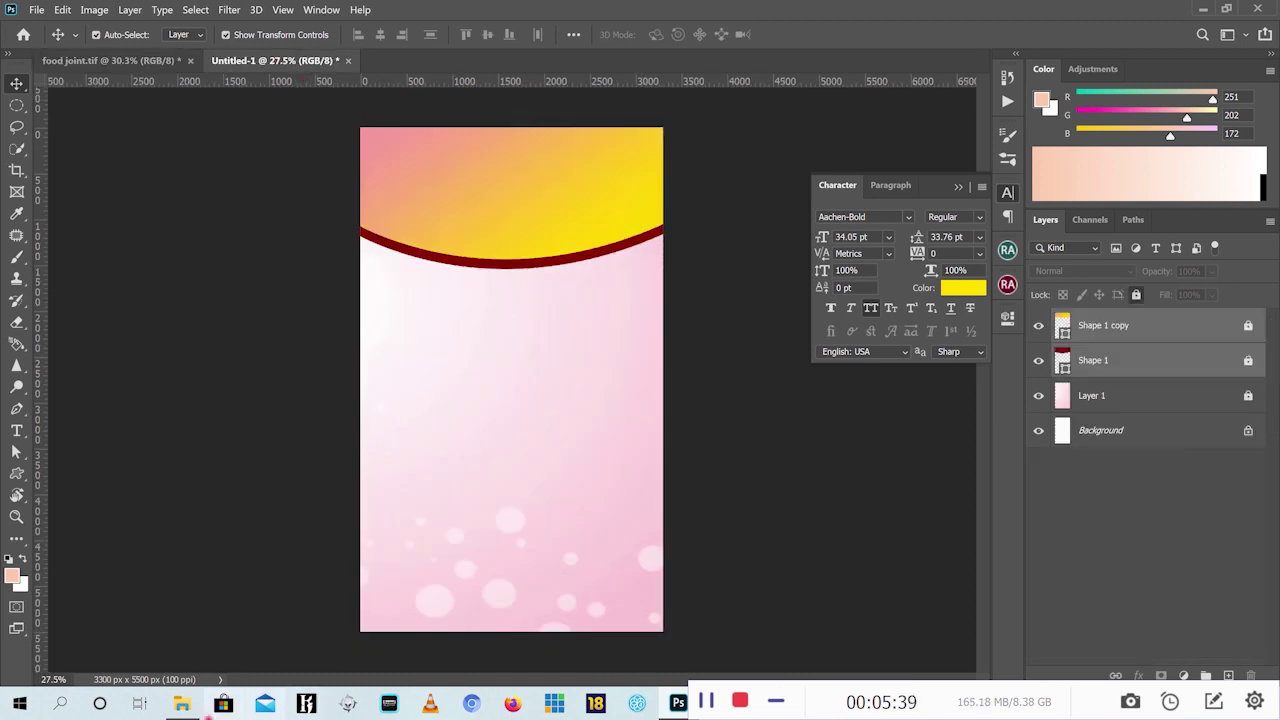
pyautogui.click(182, 703)
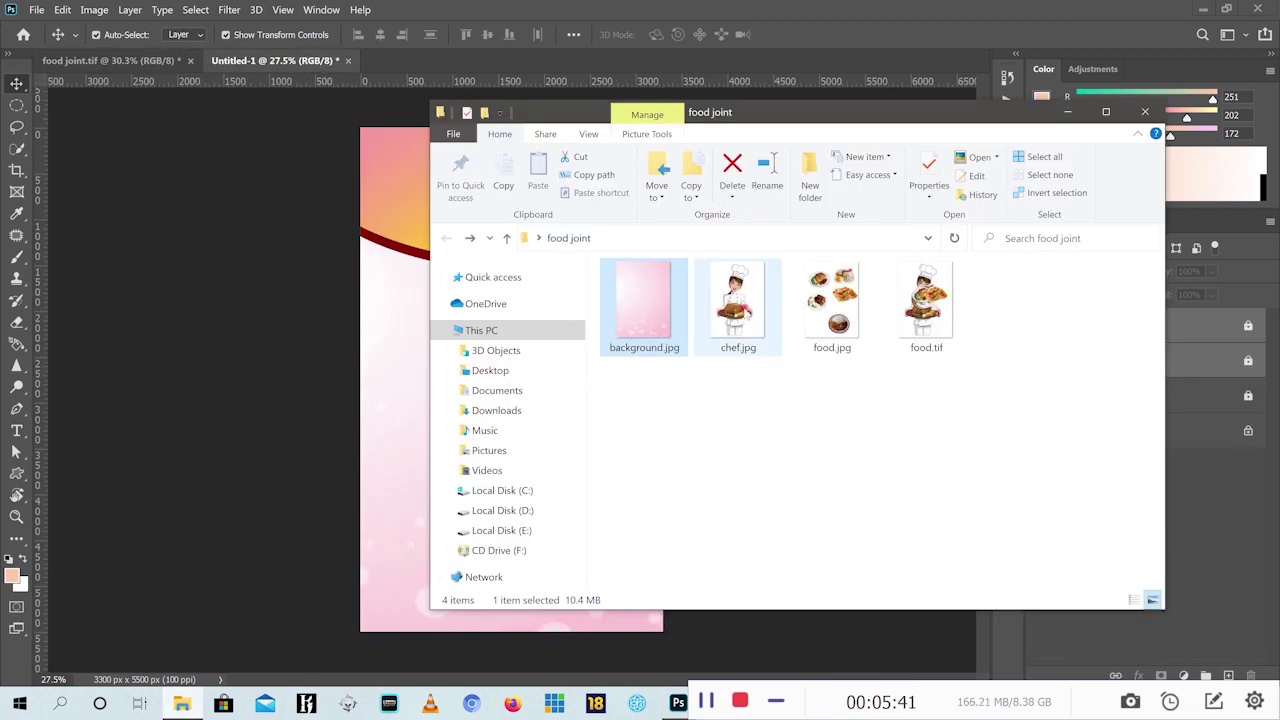
pyautogui.keyDown('ctrl'); pyautogui.click(926, 305); pyautogui.keyUp('ctrl')
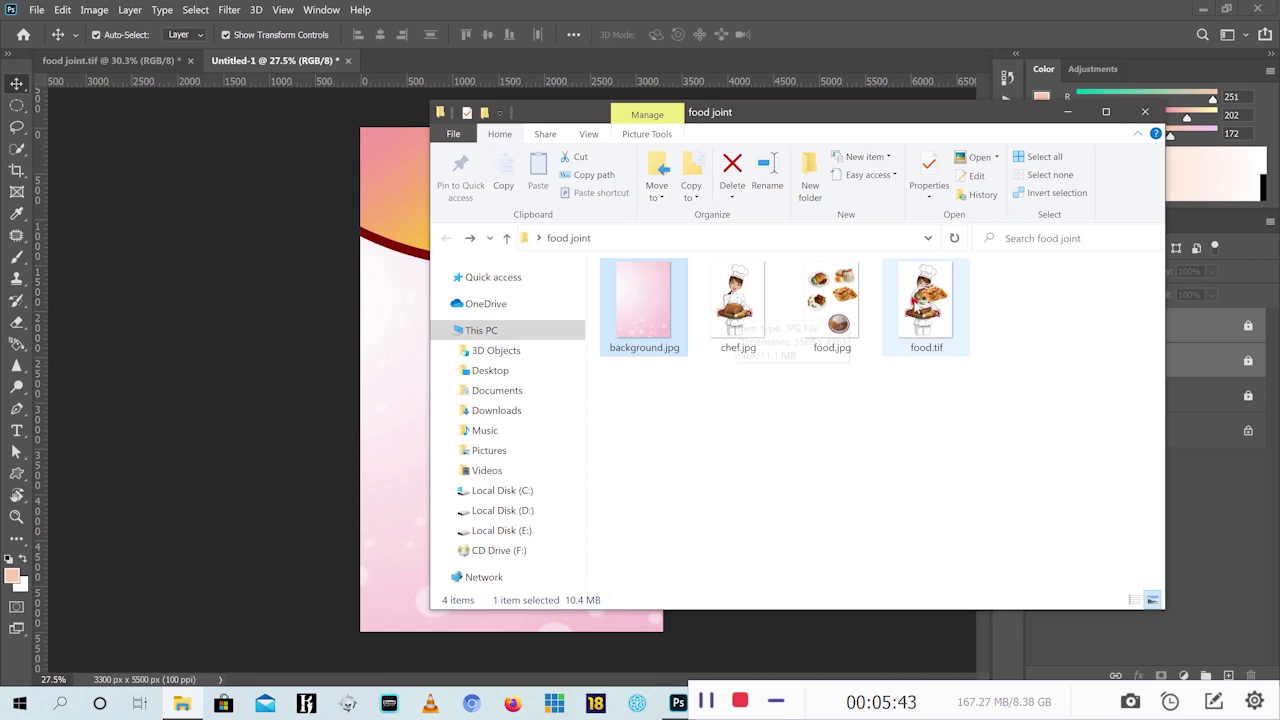
pyautogui.moveTo(926, 305); pyautogui.dragTo(568, 19)
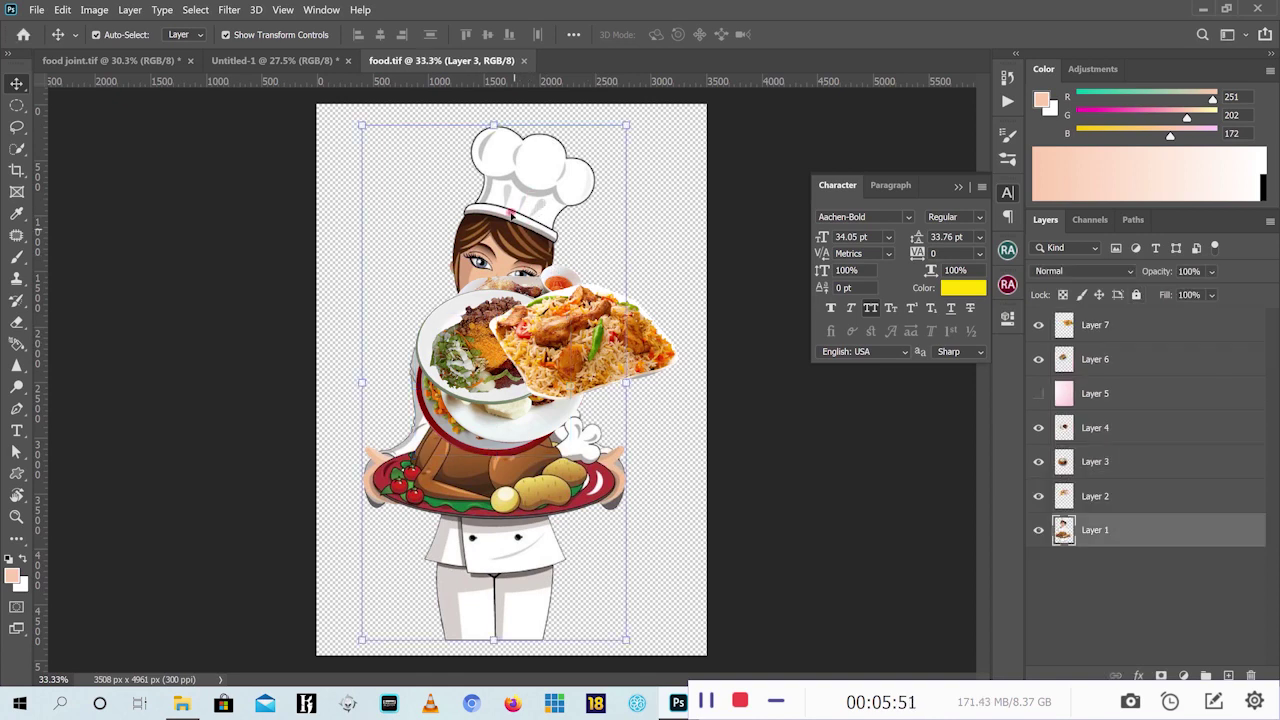
pyautogui.moveTo(510, 213)
pyautogui.mouseDown()
pyautogui.moveTo(452, 178)
pyautogui.moveTo(560, 182)
pyautogui.moveTo(506, 209)
pyautogui.mouseUp()
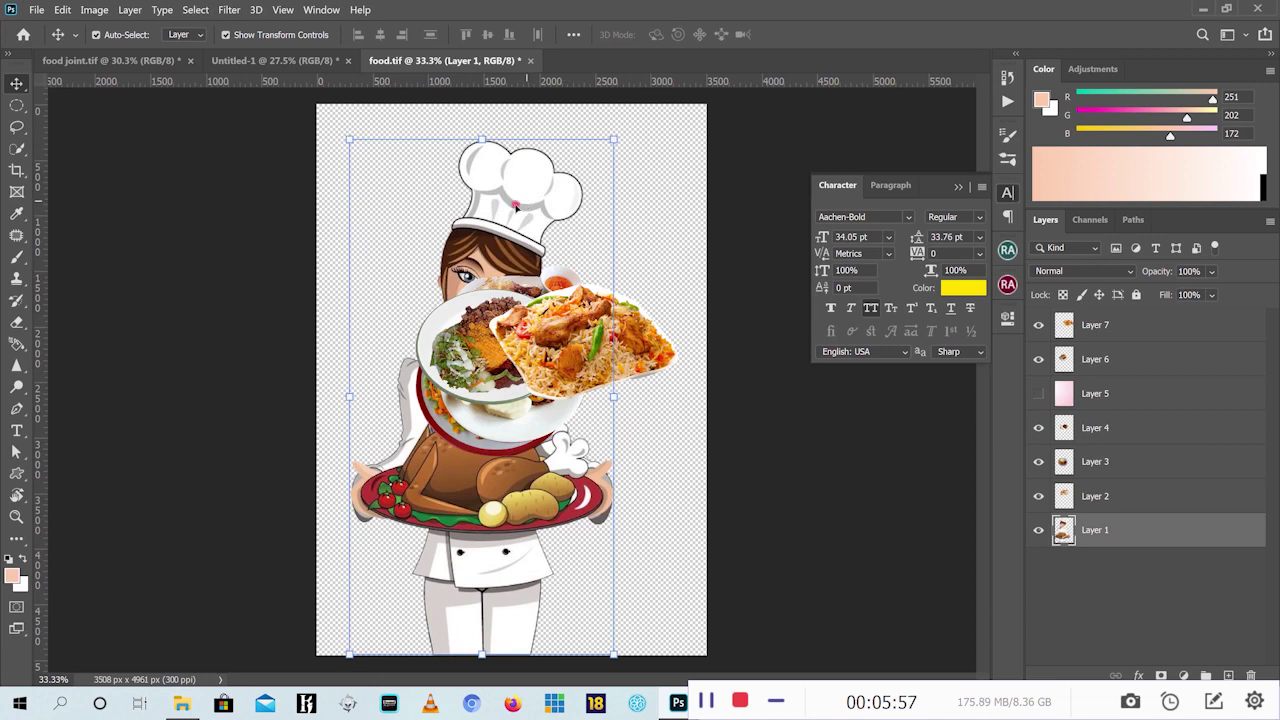
pyautogui.moveTo(506, 209); pyautogui.dragTo(516, 310)
# Scale the chef down to 58.19% and place her at the flyer's top-right over the curved header
pyautogui.moveTo(463, 350); pyautogui.dragTo(474, 441)
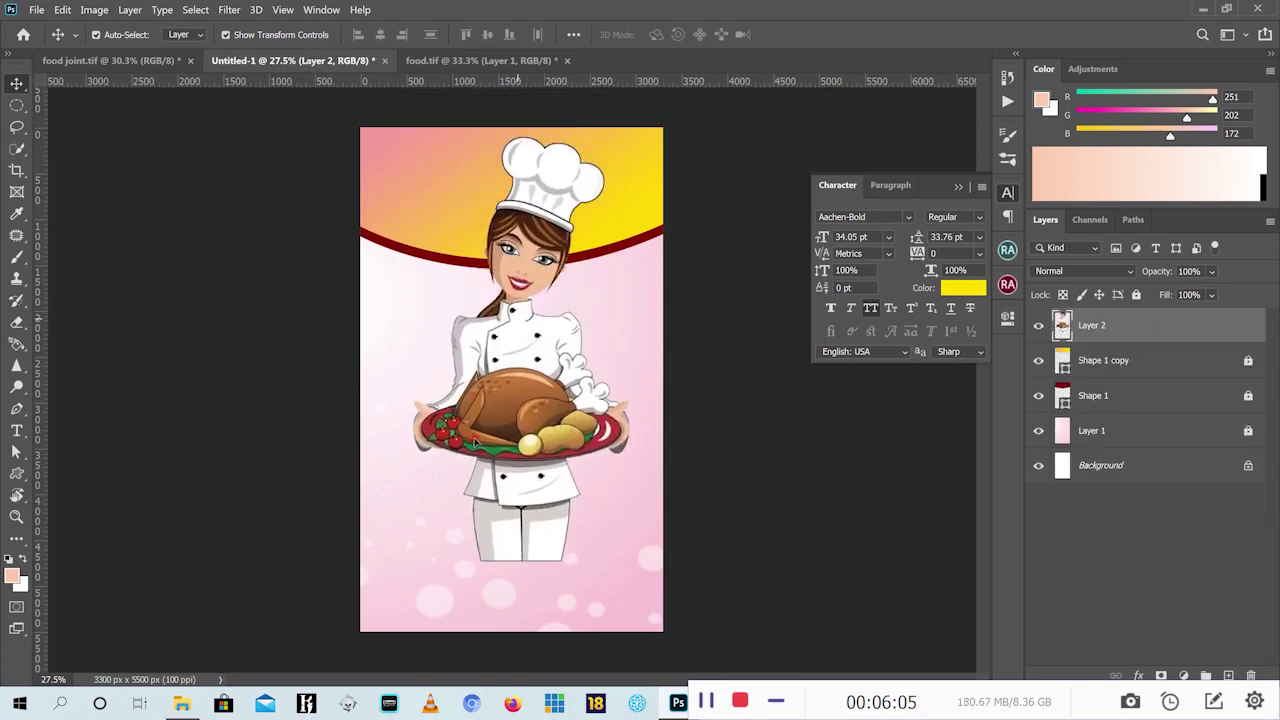
pyautogui.moveTo(408, 562); pyautogui.dragTo(555, 395)
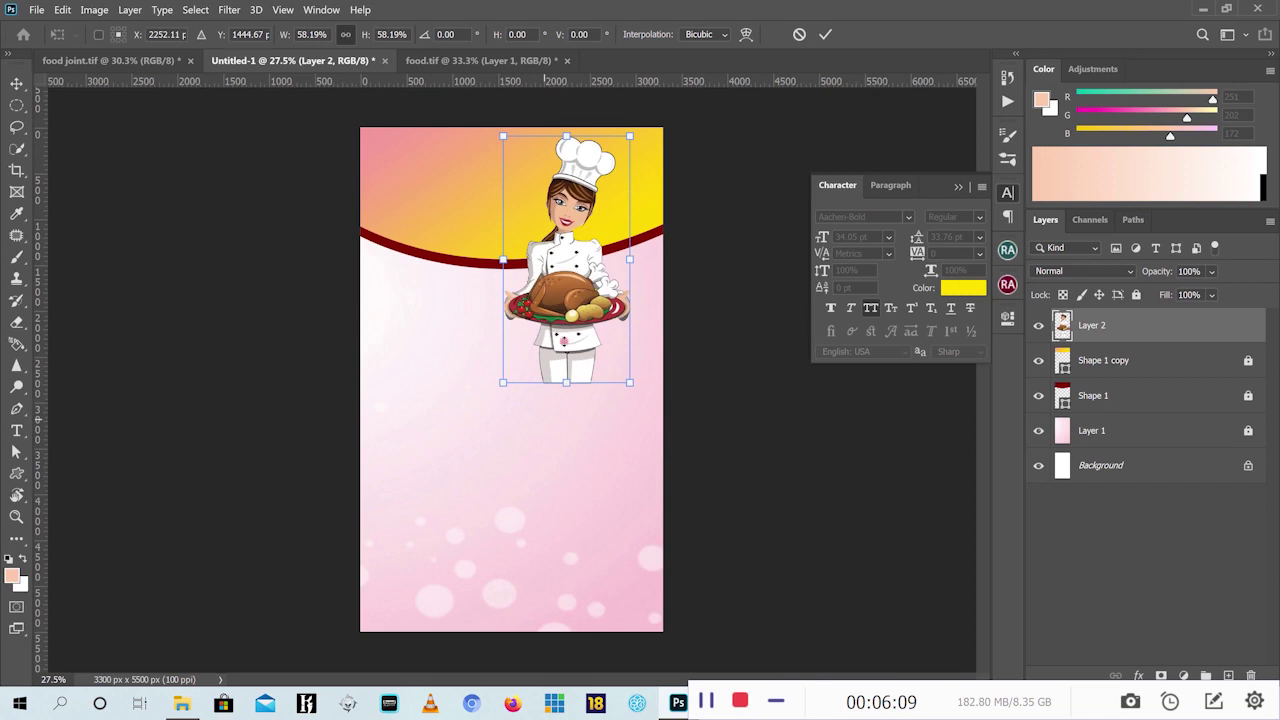
pyautogui.moveTo(557, 290); pyautogui.dragTo(594, 274)
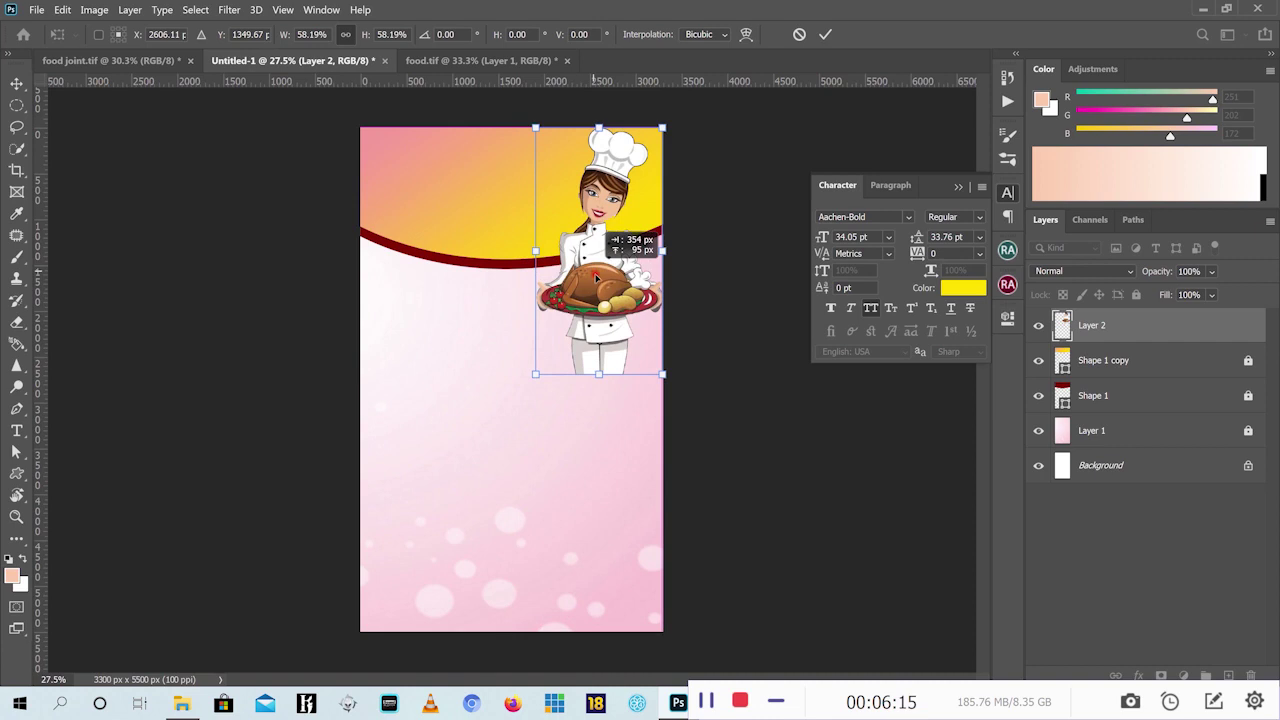
pyautogui.click(825, 34)
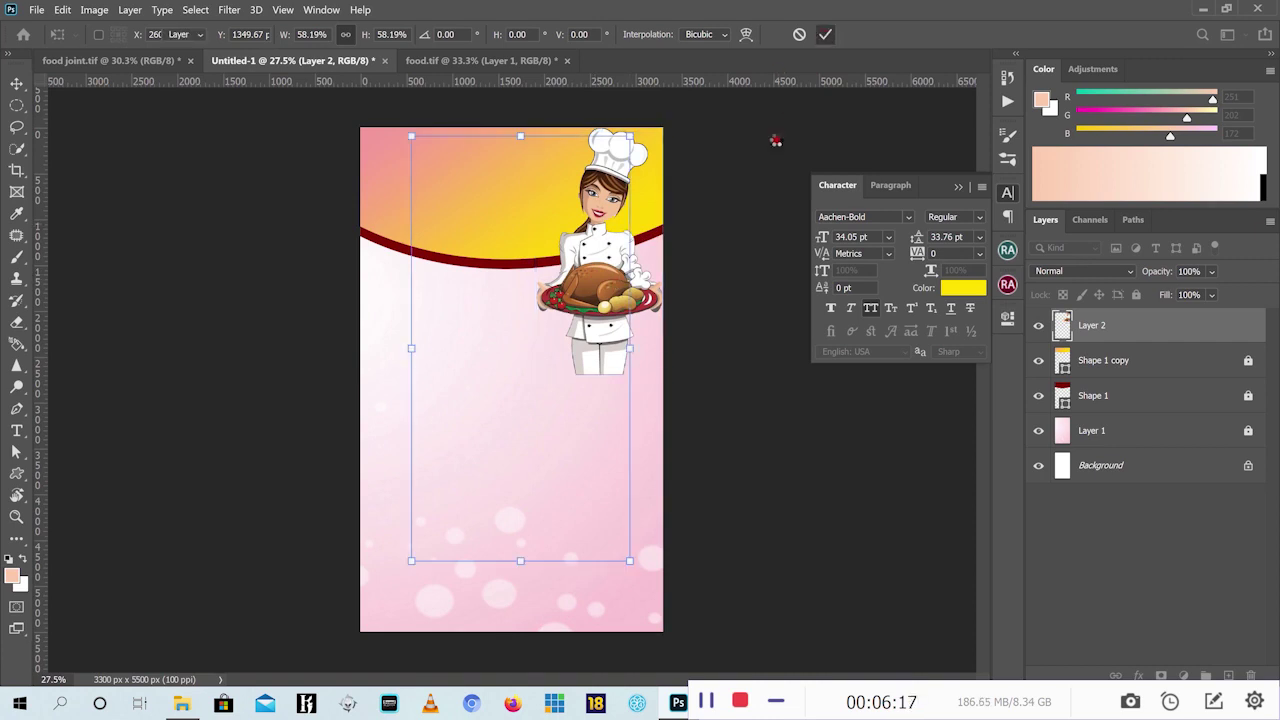
pyautogui.click(122, 62)
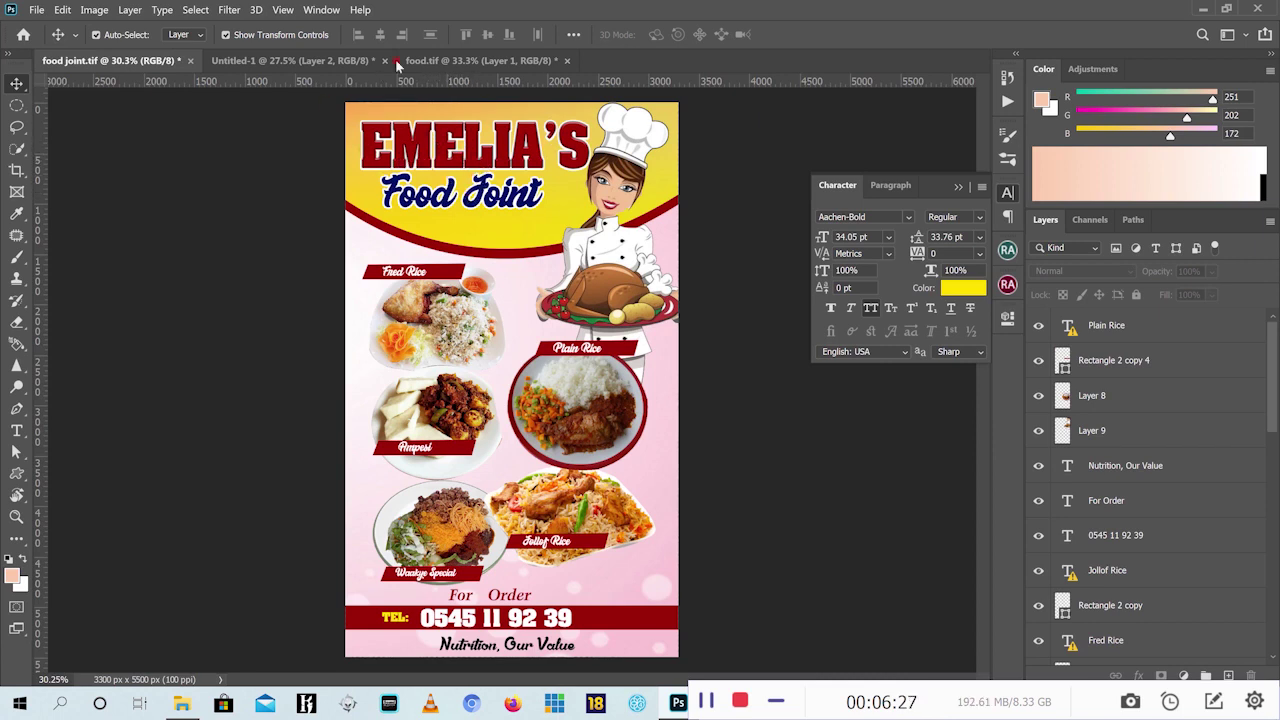
pyautogui.click(480, 60)
pyautogui.click(290, 60)
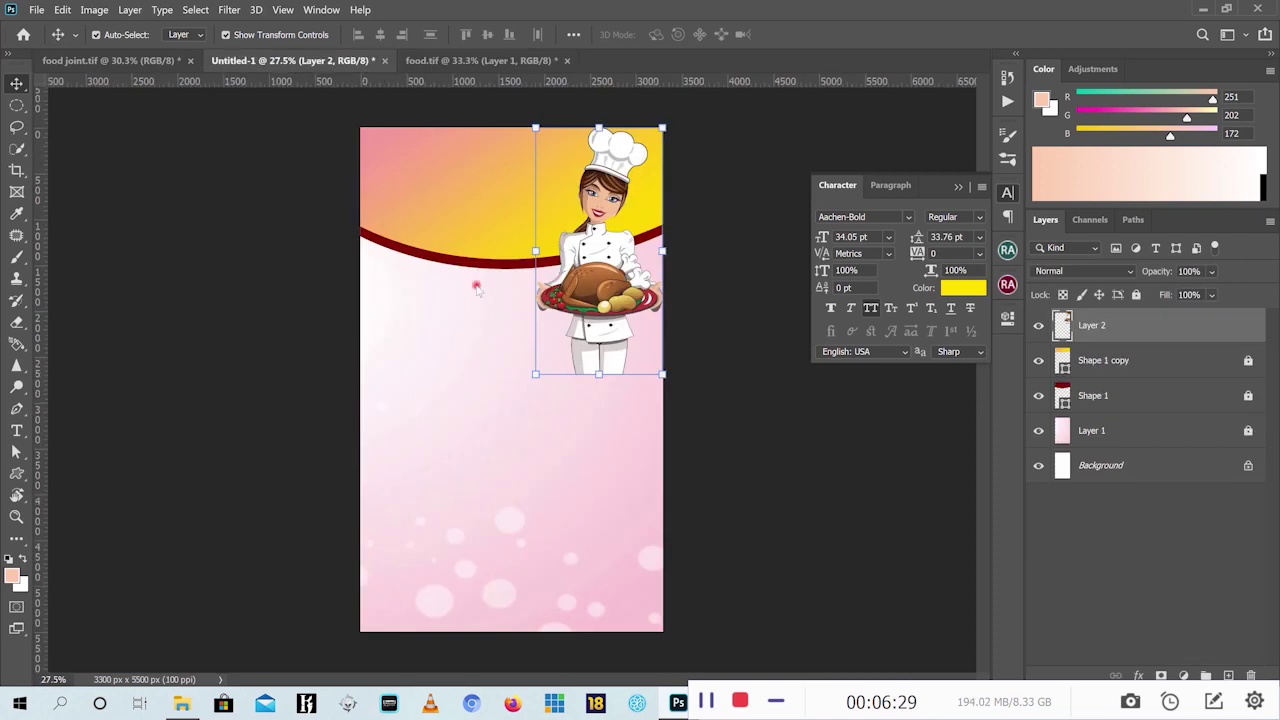
# Add a 72 pt yellow 'EMELIA'S' text line near the flyer's top-left
pyautogui.click(17, 432)
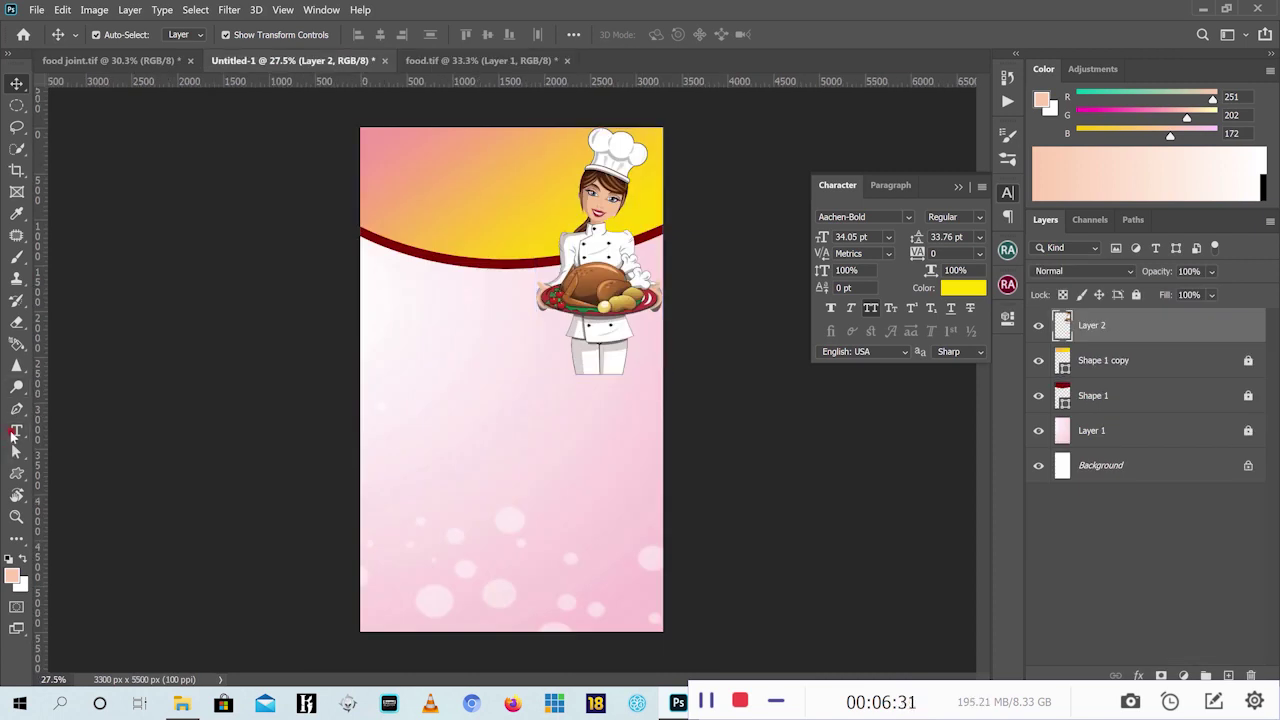
pyautogui.click(14, 432)
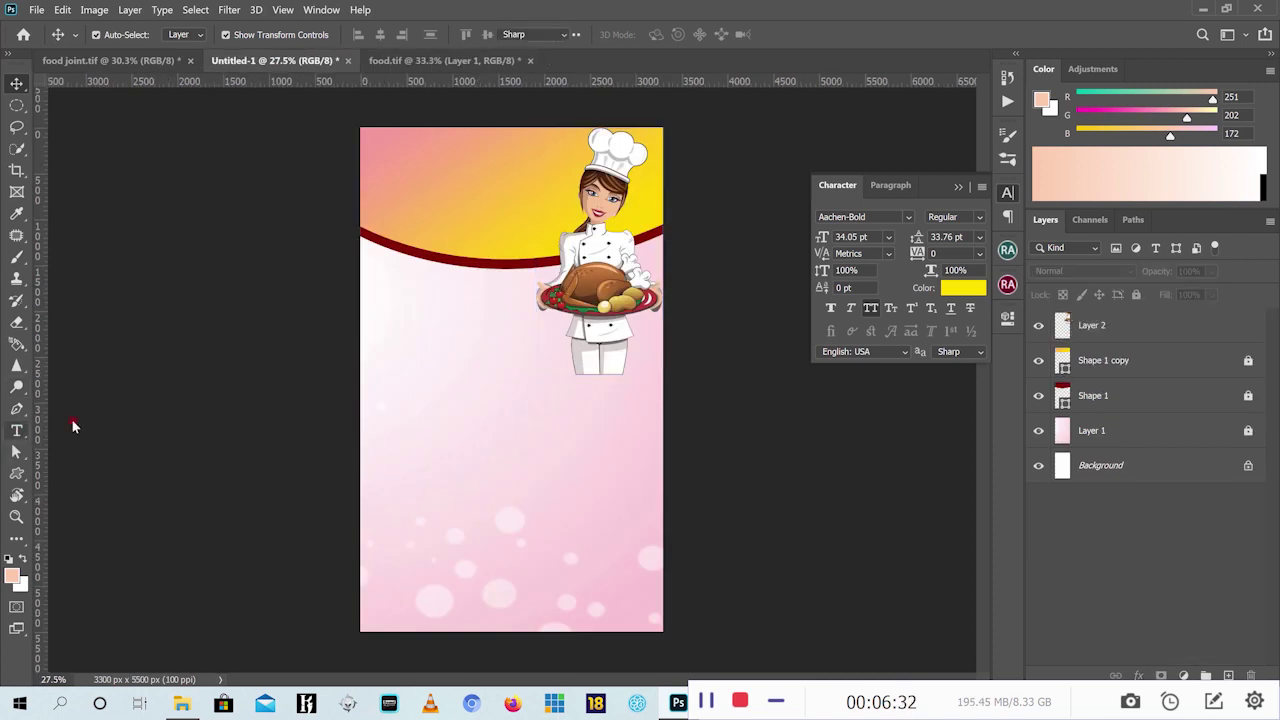
pyautogui.click(396, 167)
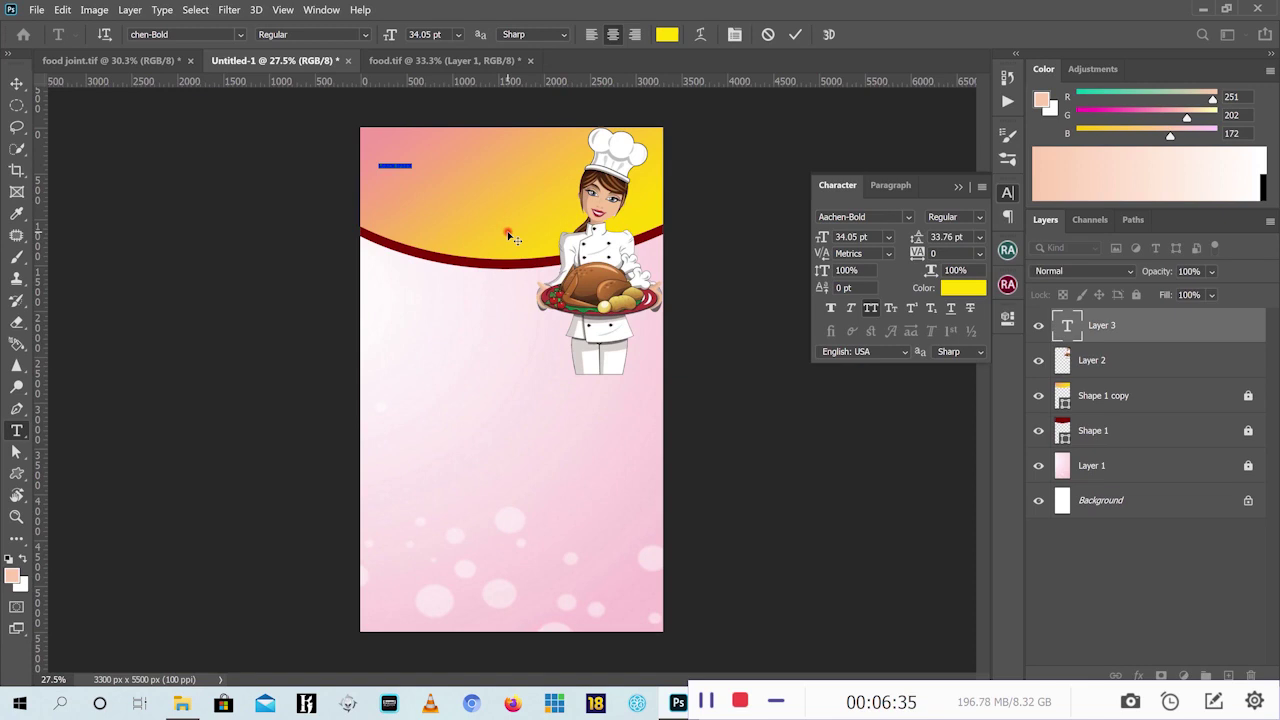
pyautogui.click(460, 34)
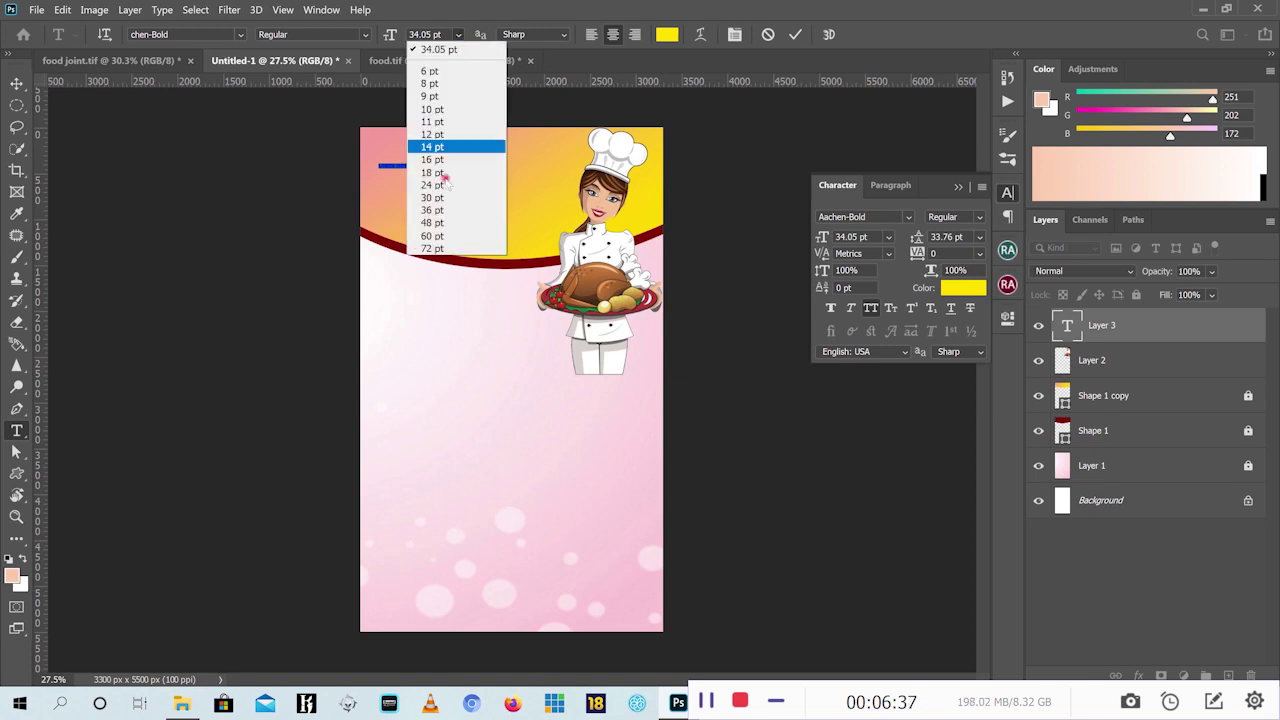
pyautogui.click(446, 249)
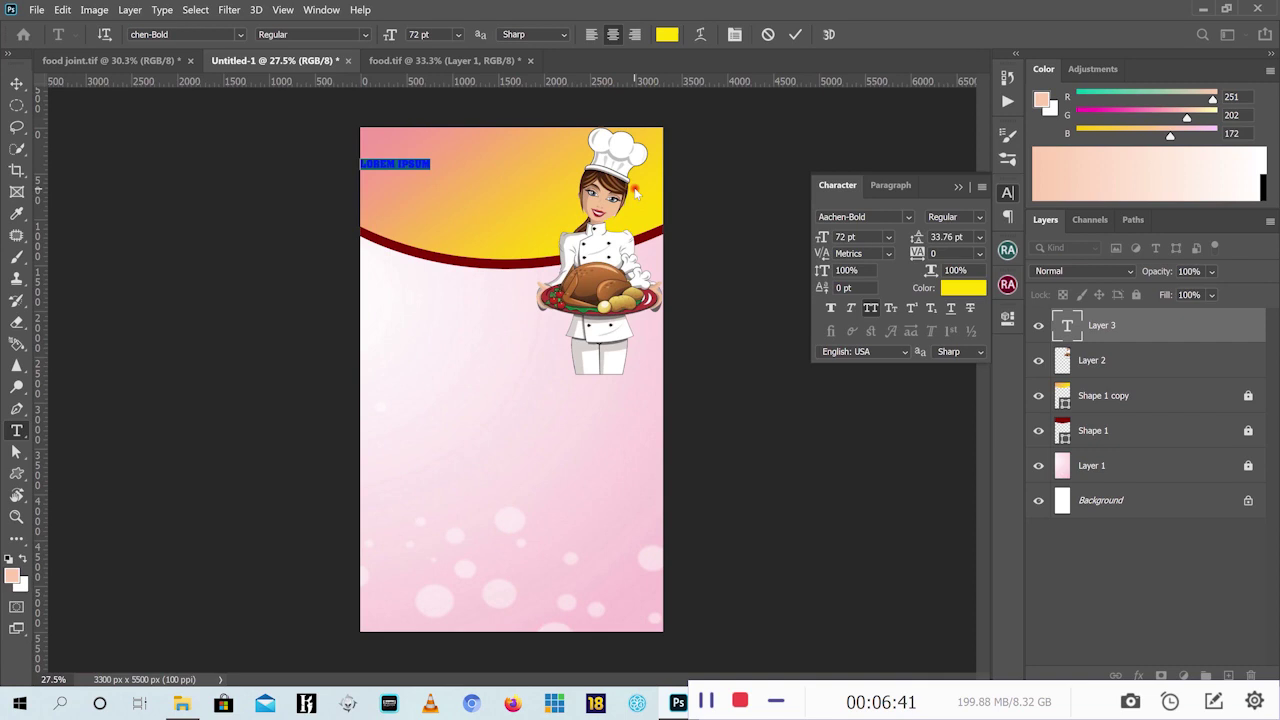
pyautogui.write('ENE')
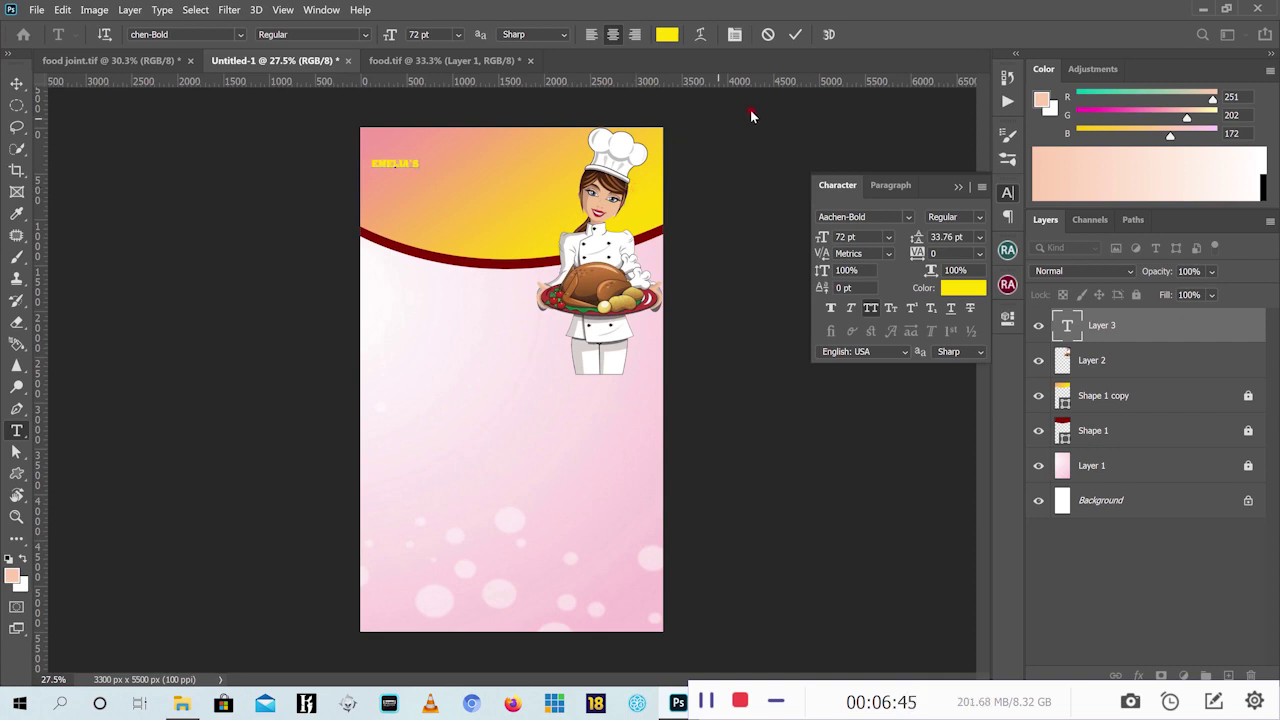
pyautogui.click(797, 36)
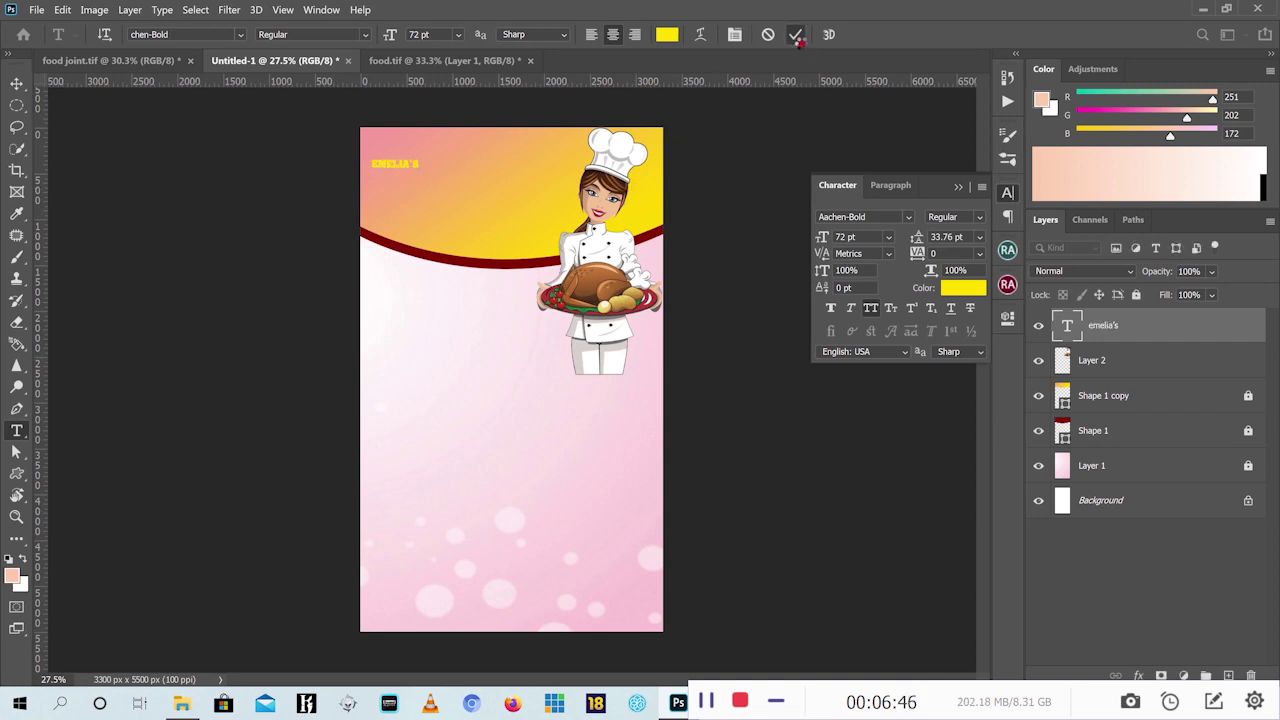
# Enlarge the EMELIA'S heading to about 307 pt across the header and nudge it down
pyautogui.click(20, 83)
pyautogui.moveTo(420, 158); pyautogui.dragTo(578, 123)
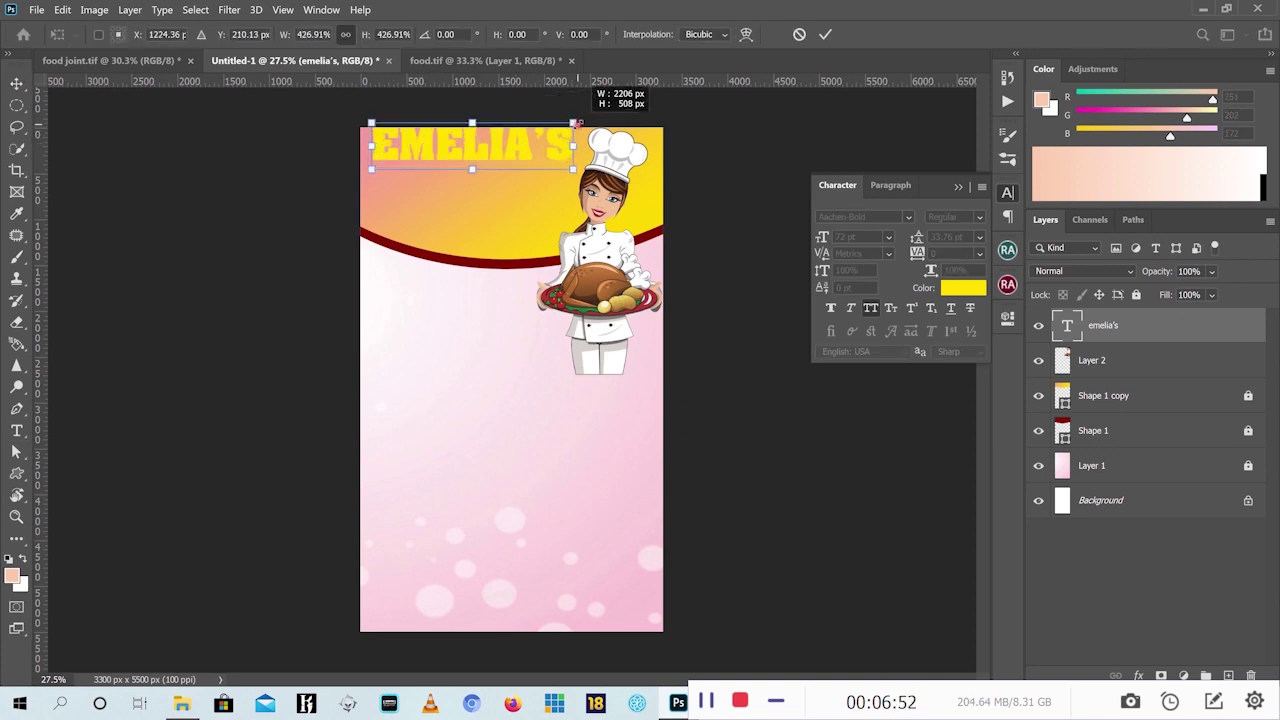
pyautogui.click(825, 34)
pyautogui.moveTo(475, 147); pyautogui.dragTo(476, 163)
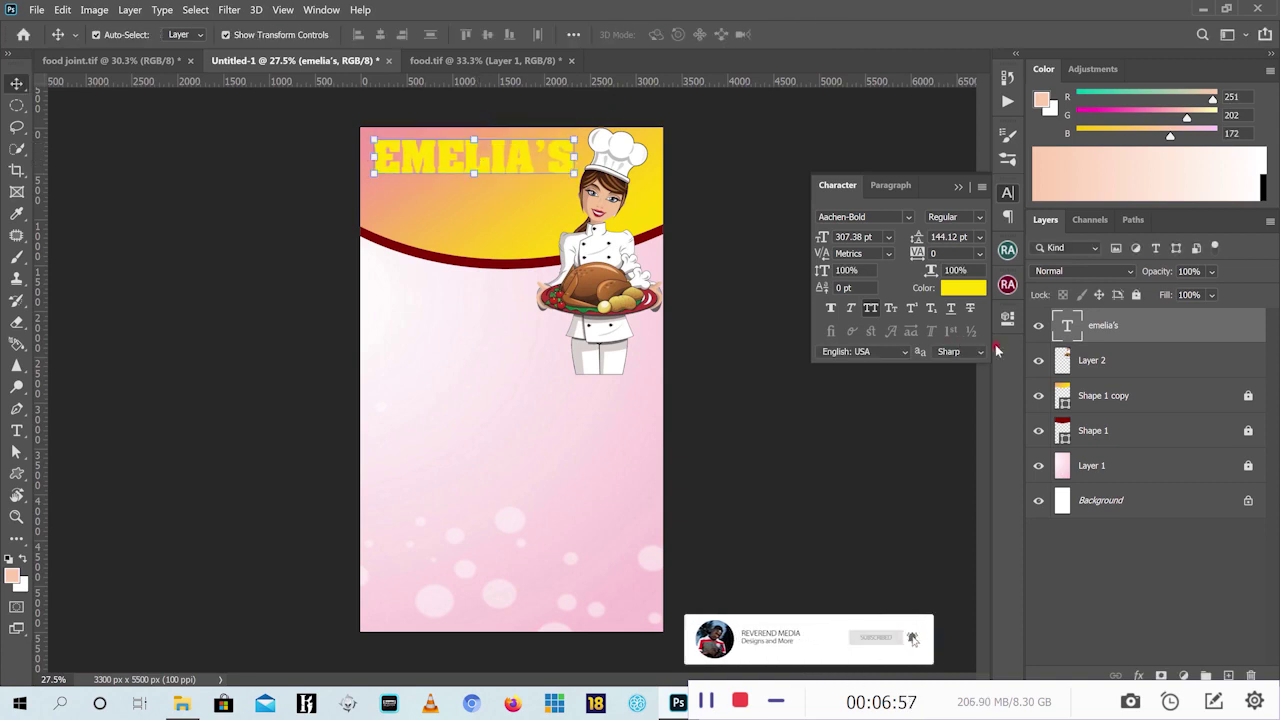
# Bring the Character panel back into view from the Window menu
pyautogui.click(963, 287)
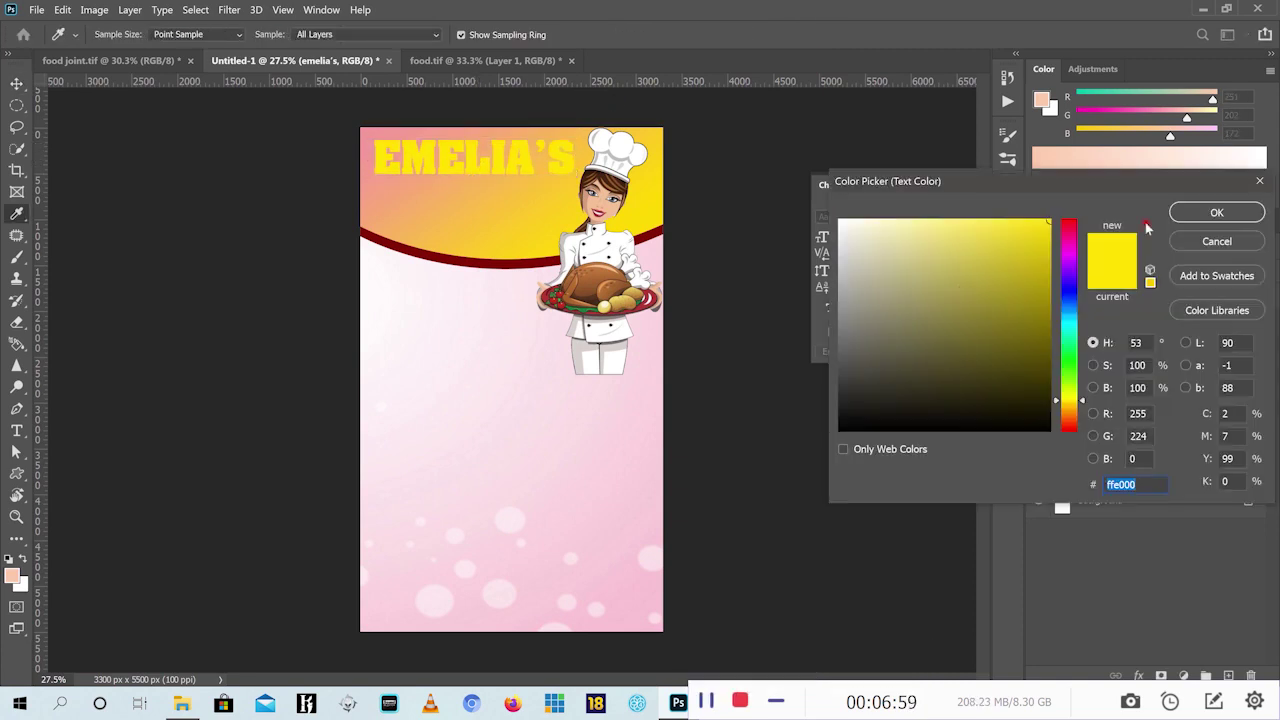
pyautogui.click(1217, 241)
pyautogui.click(955, 189)
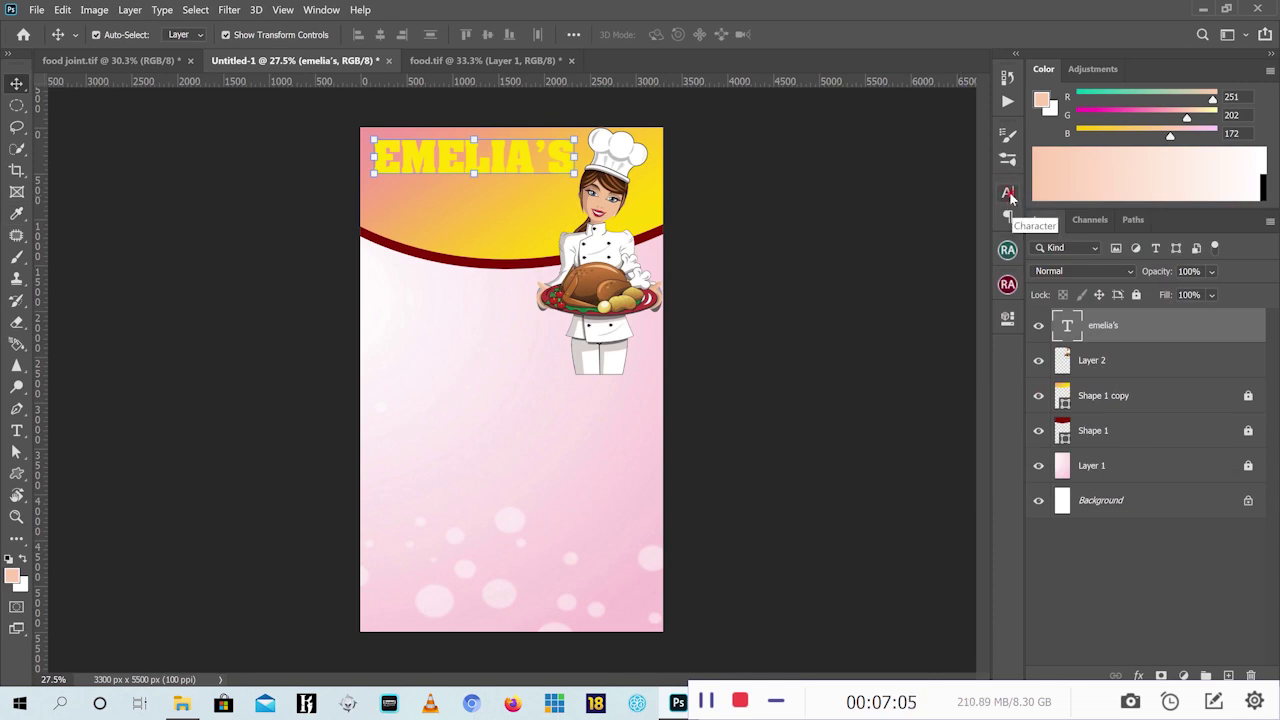
pyautogui.click(1008, 193)
pyautogui.click(1008, 193)
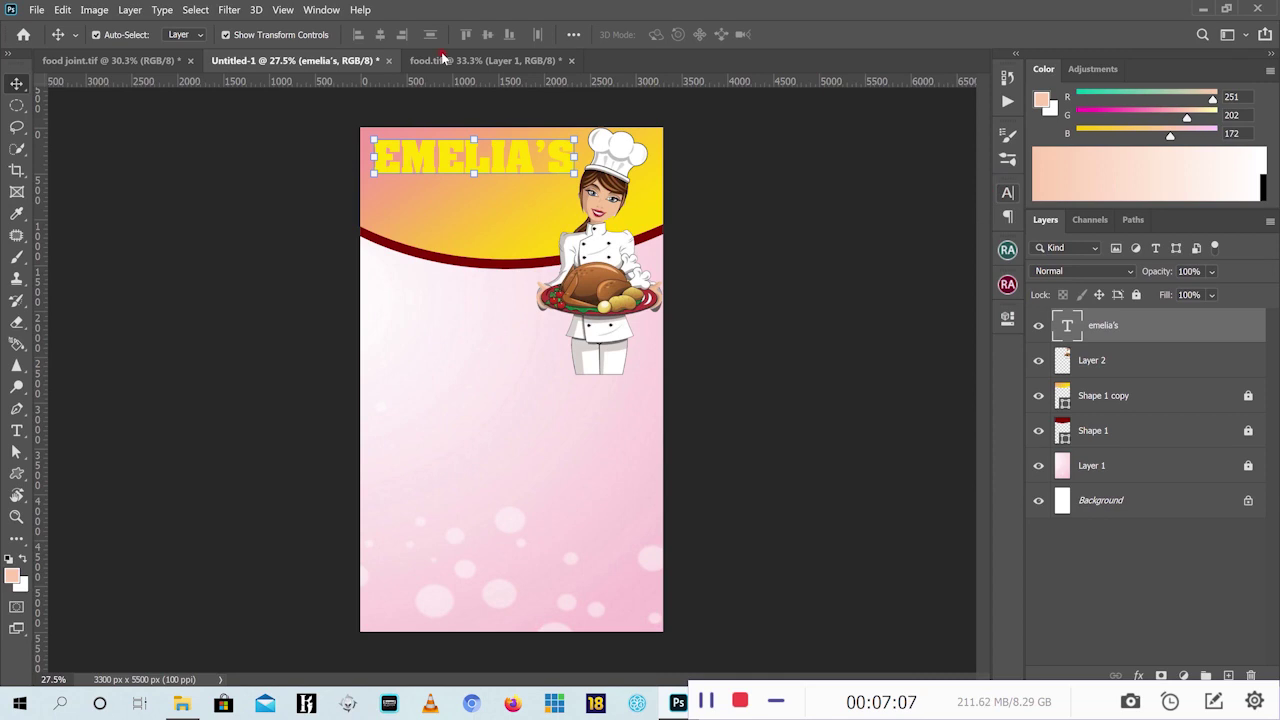
pyautogui.click(322, 10)
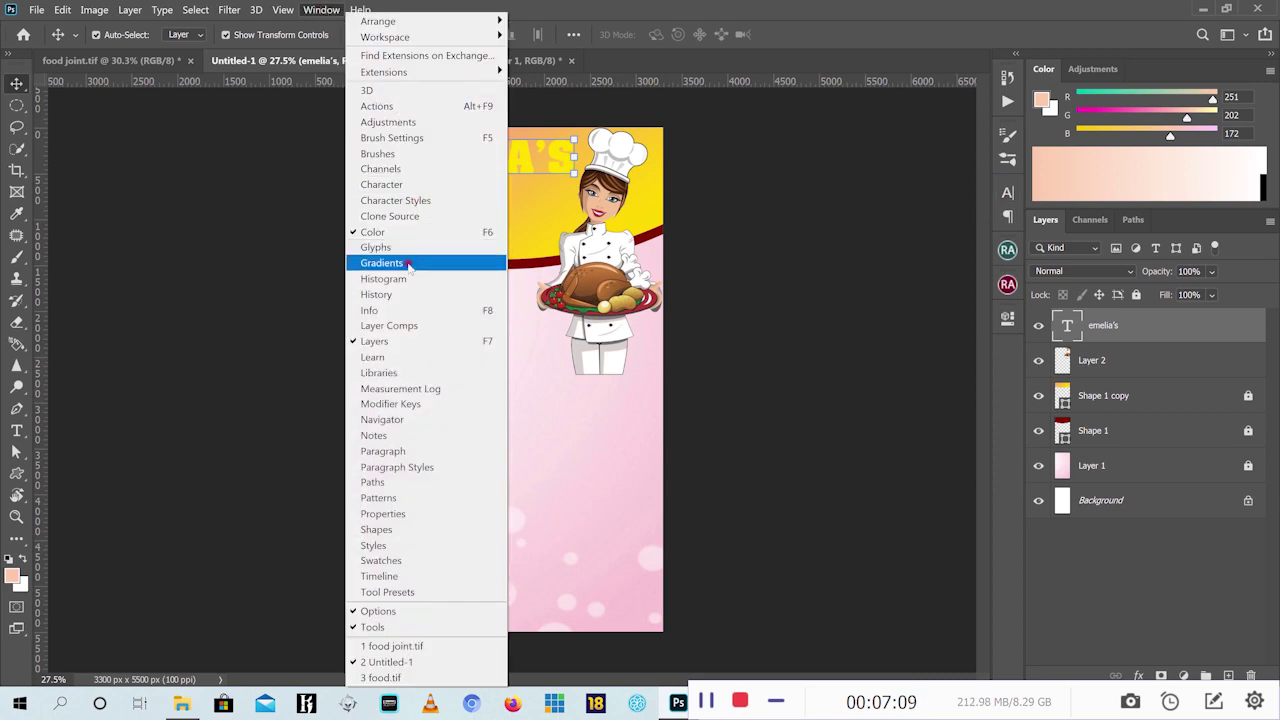
pyautogui.click(381, 185)
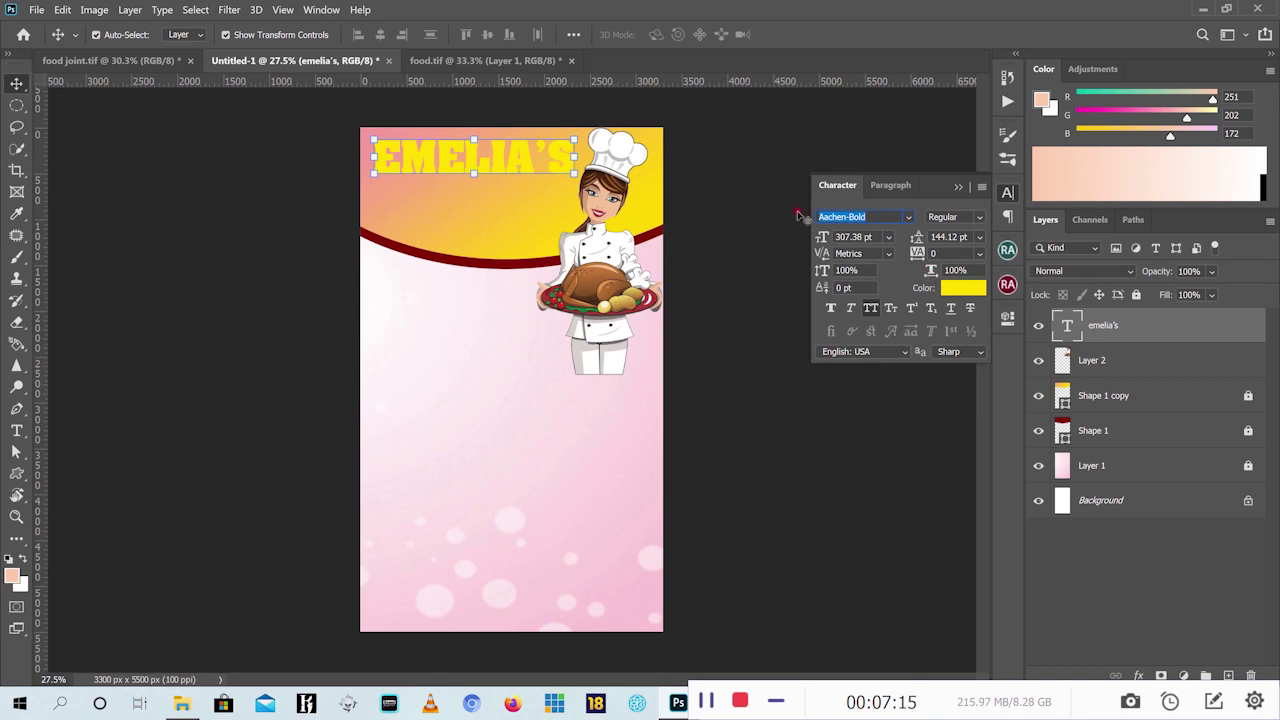
# Recolour EMELIA'S to the curve's dark red 820d03, nudge it down, and view food joint.tif
pyautogui.click(965, 289)
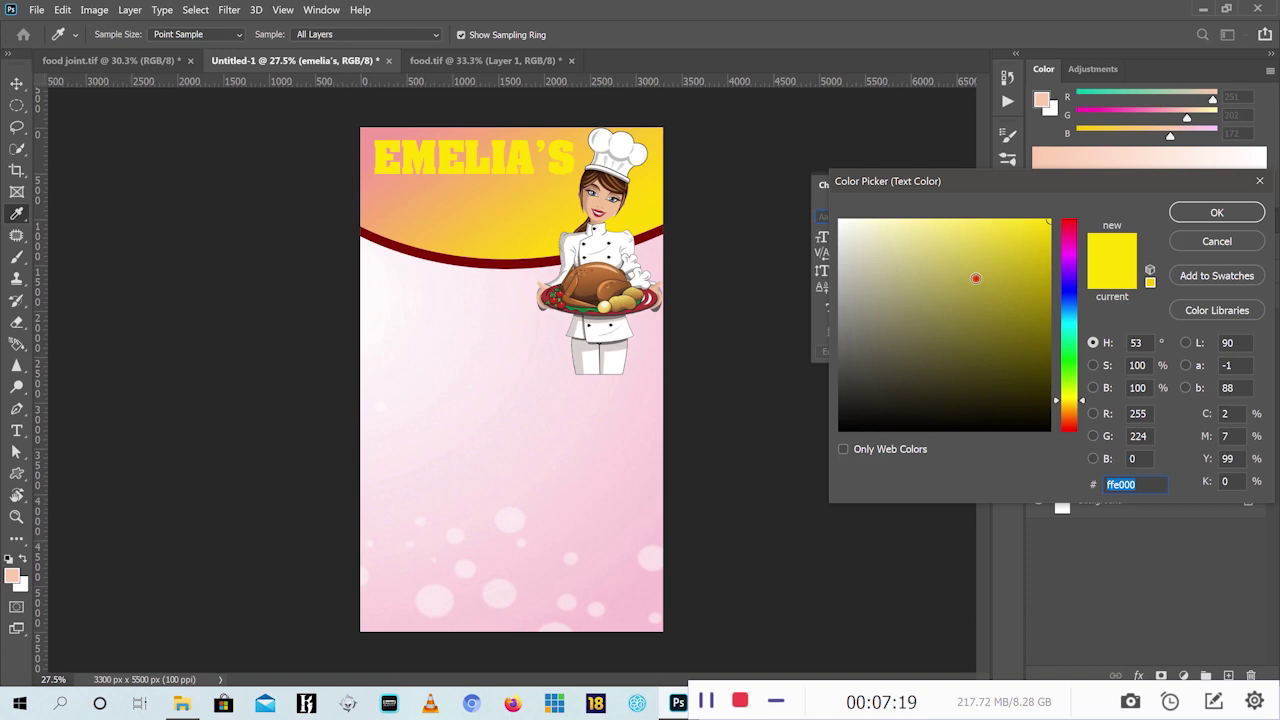
pyautogui.click(476, 258)
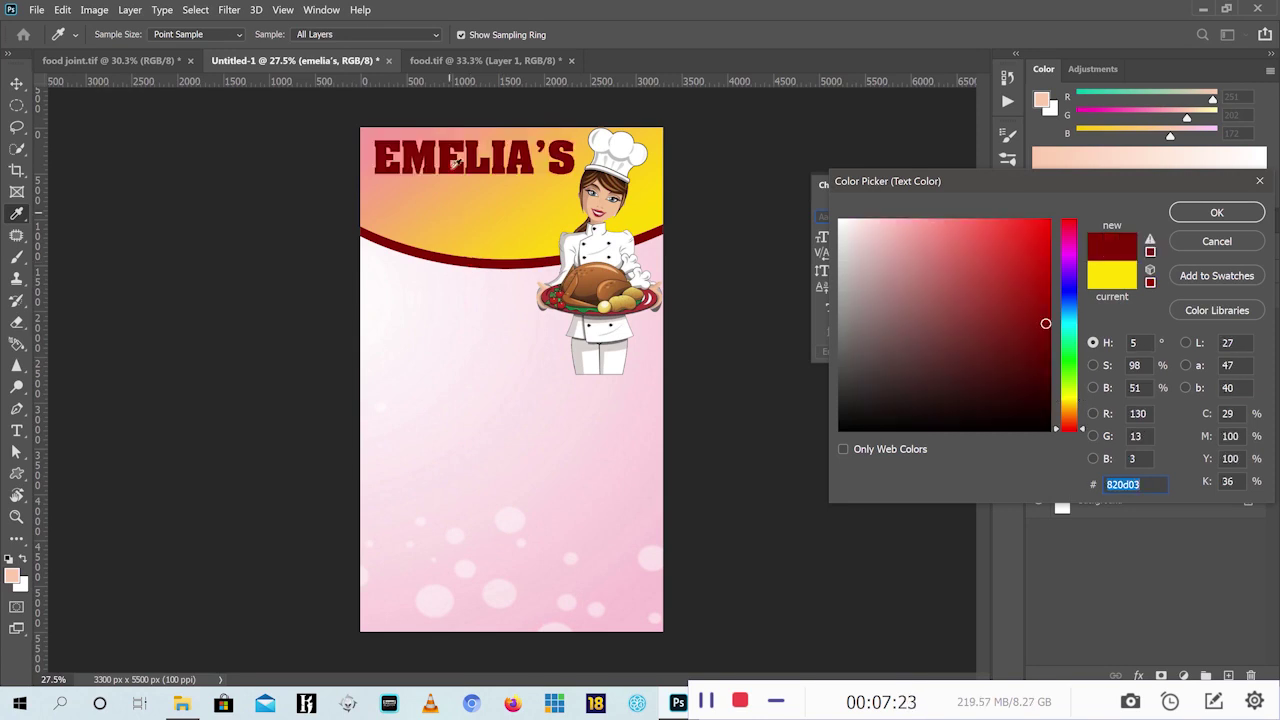
pyautogui.click(1213, 214)
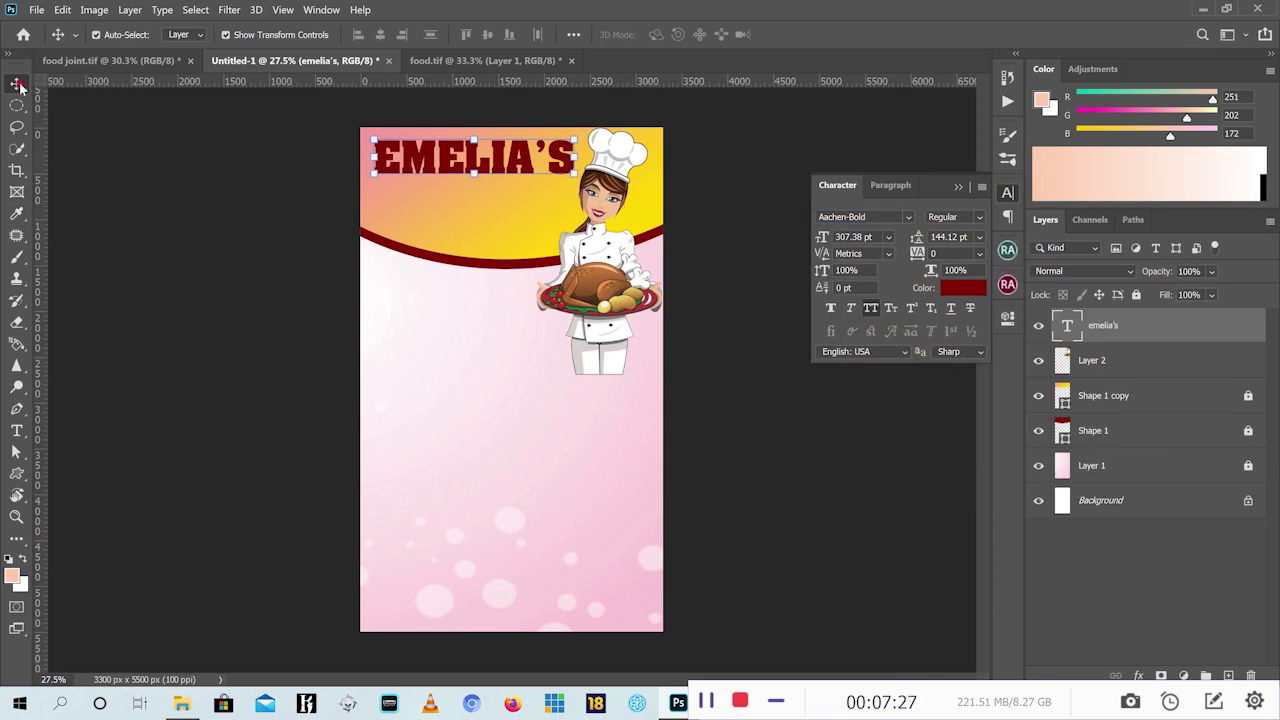
pyautogui.moveTo(522, 153); pyautogui.dragTo(522, 163)
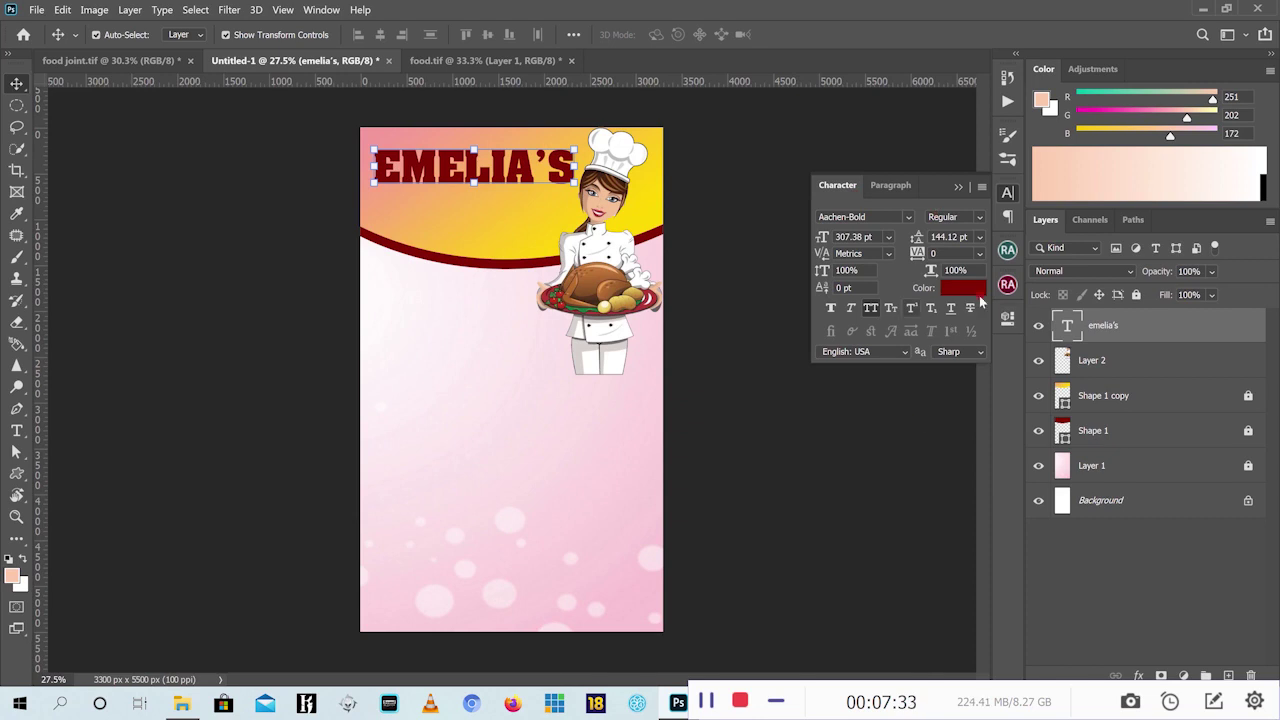
pyautogui.click(145, 62)
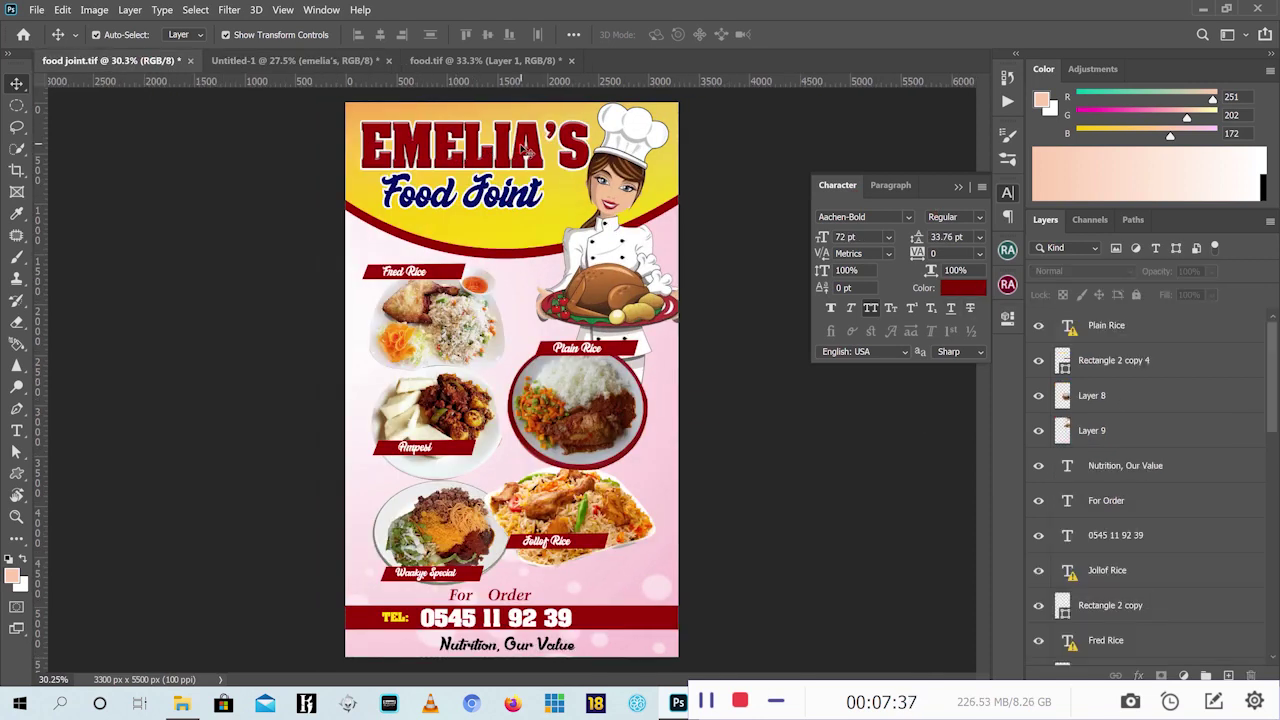
# Switch back to the Untitled-1 flyer document
pyautogui.click(295, 61)
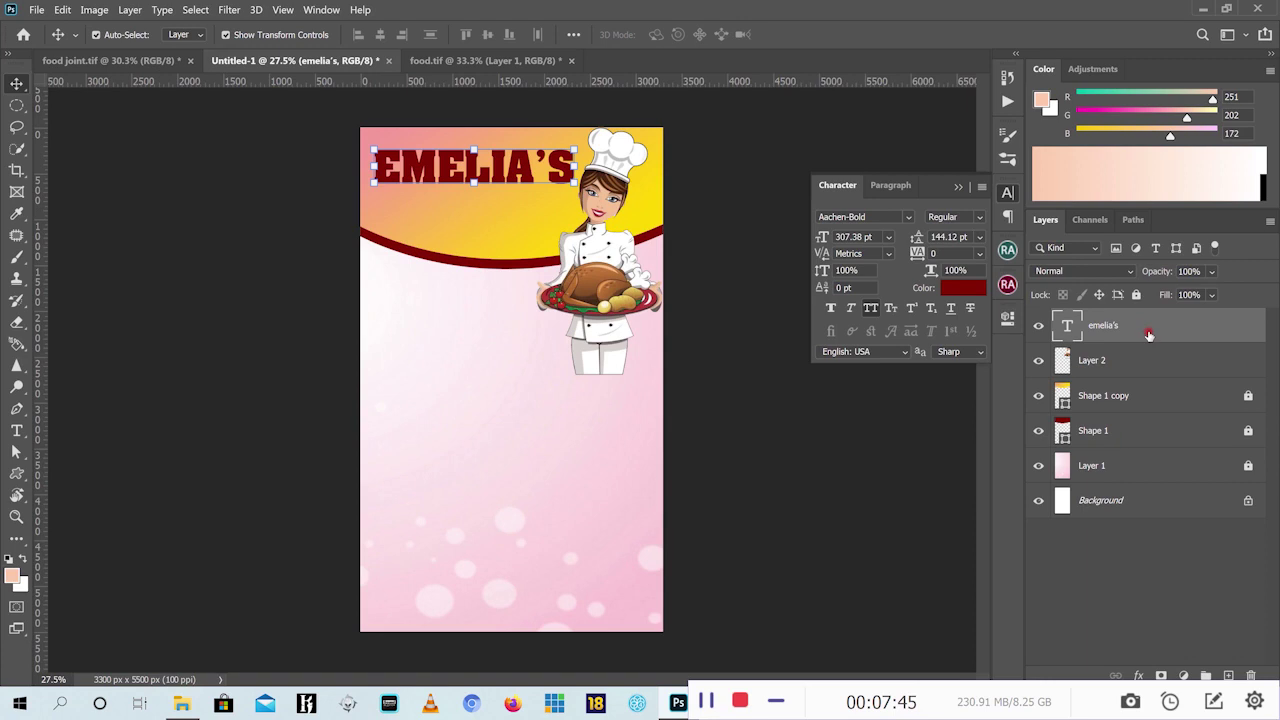
# Apply a Pillow Emboss Bevel & Emboss (1000% depth, 21 px size) to the EMELIA'S heading
pyautogui.click(1137, 676)
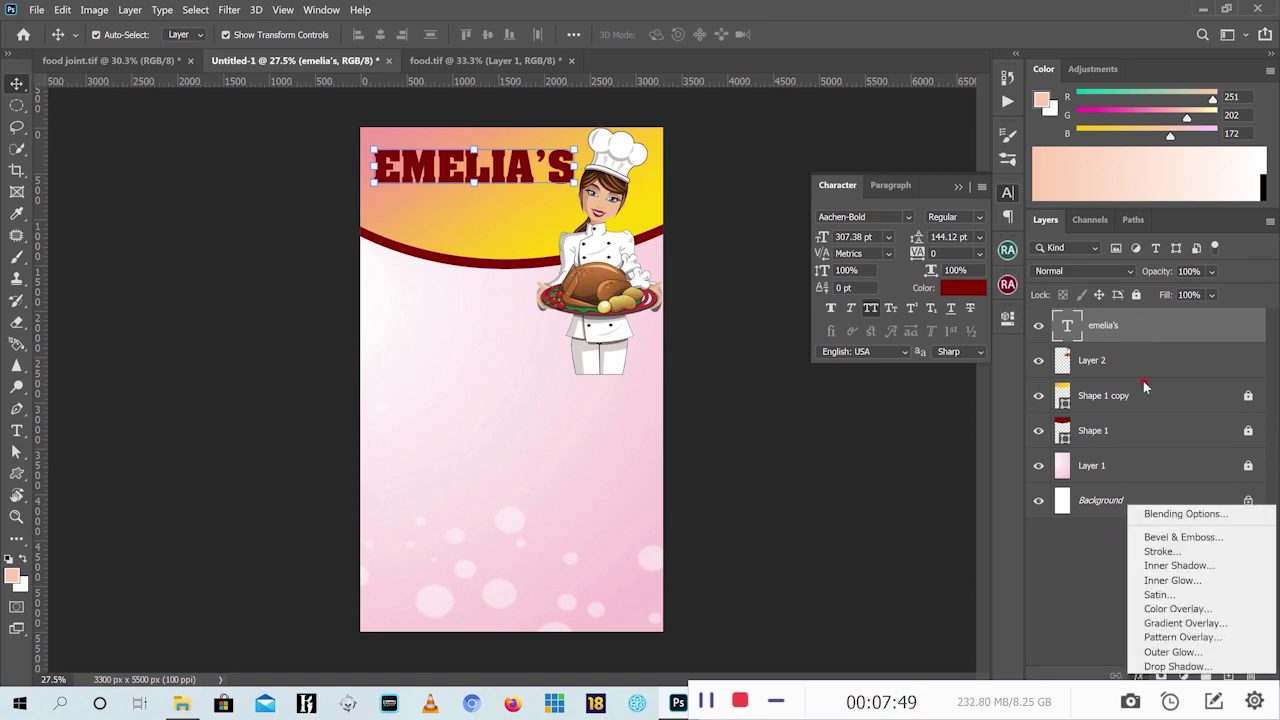
pyautogui.click(1144, 331)
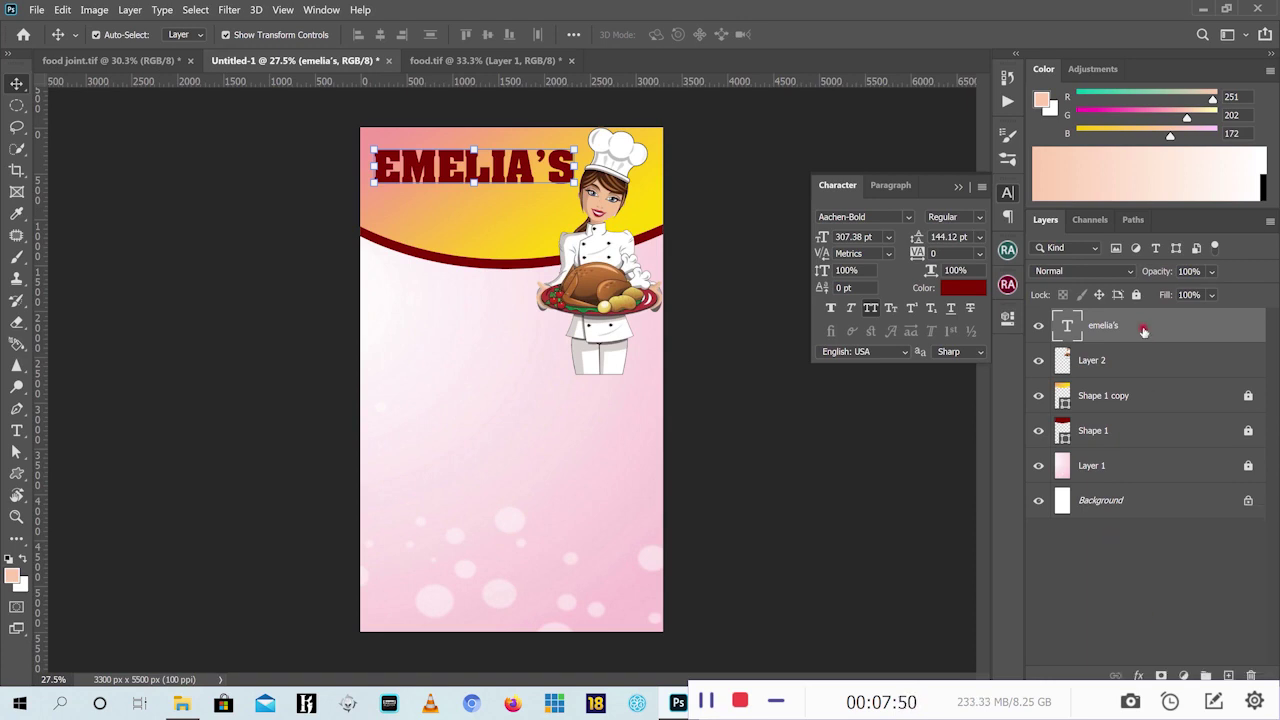
pyautogui.click(1140, 676)
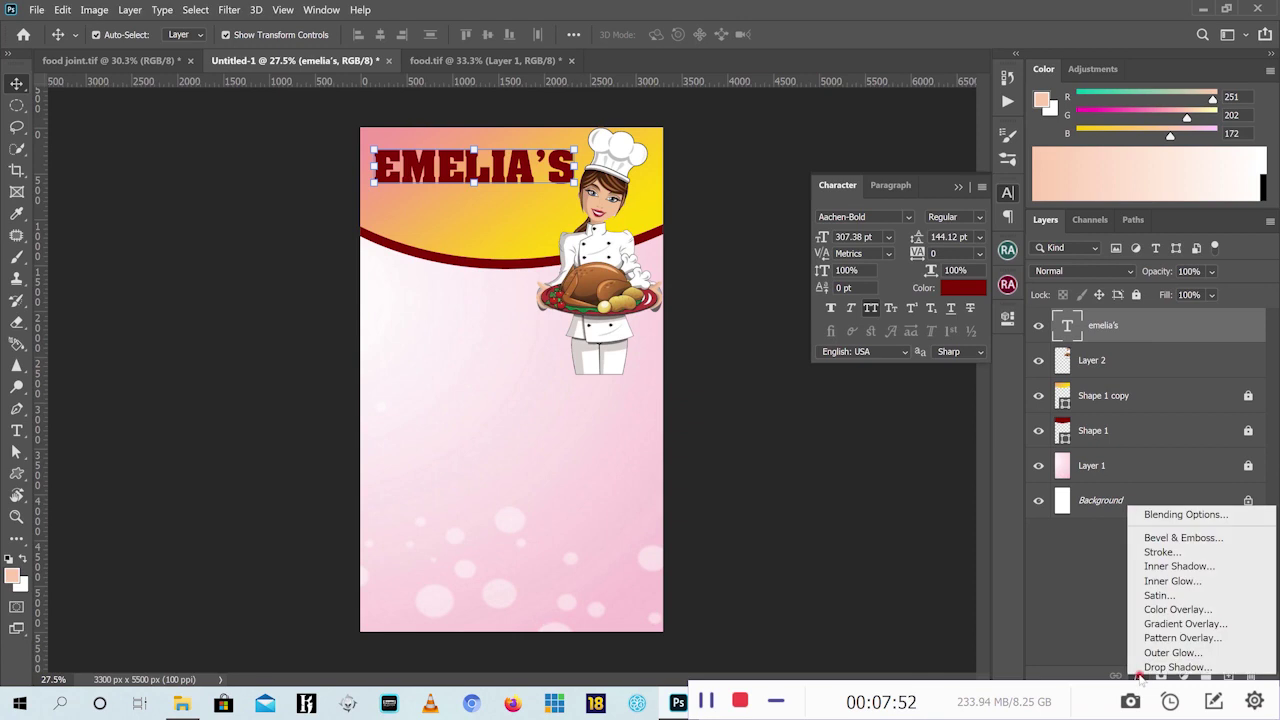
pyautogui.click(1218, 540)
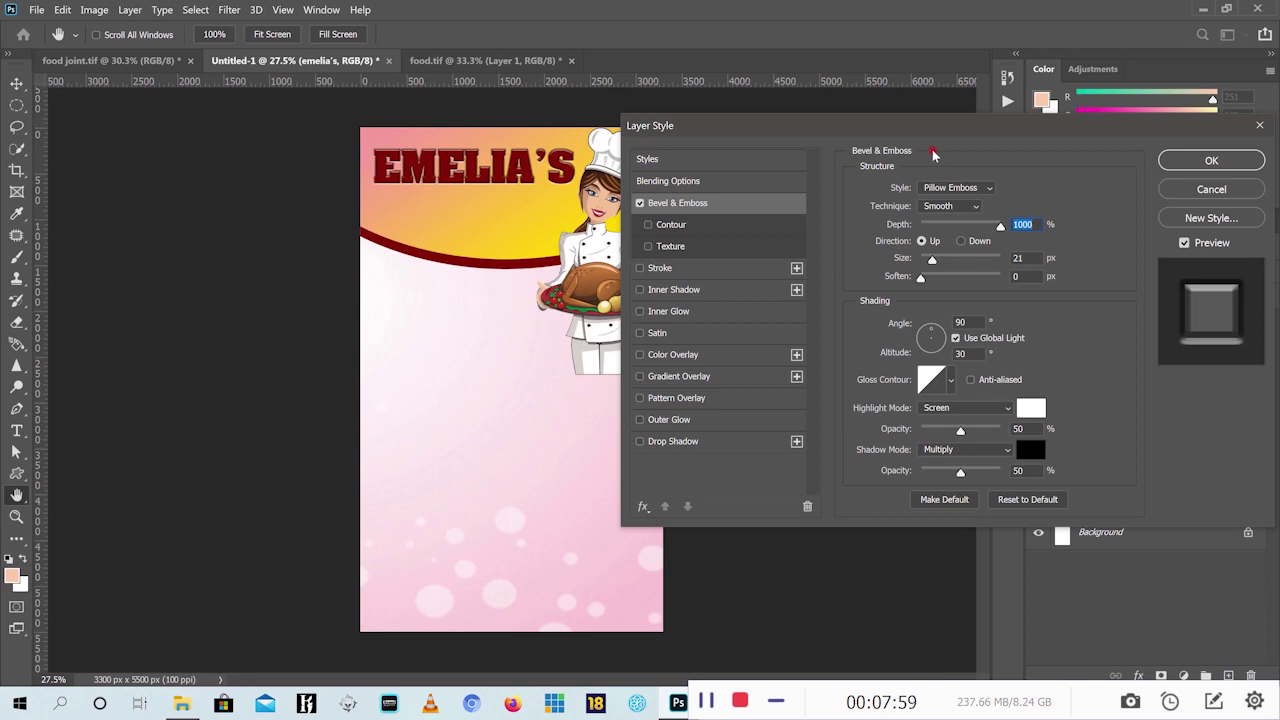
pyautogui.moveTo(909, 130); pyautogui.dragTo(943, 153)
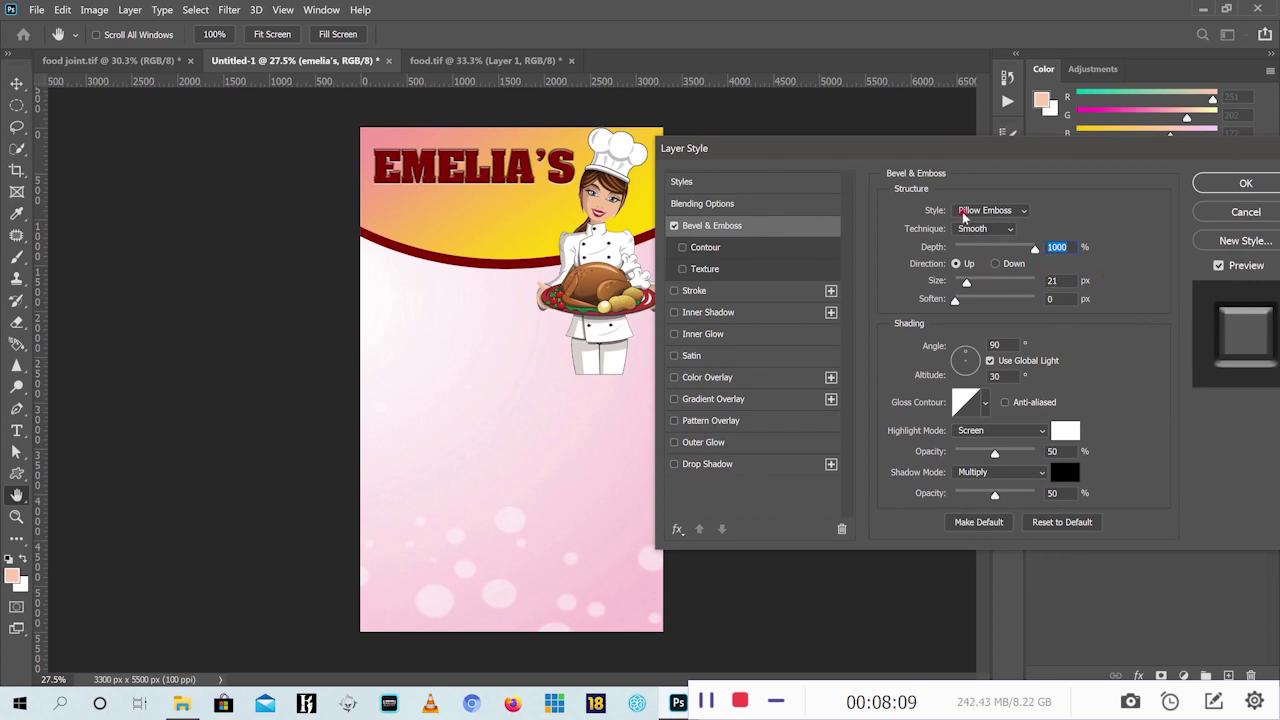
pyautogui.click(1016, 212)
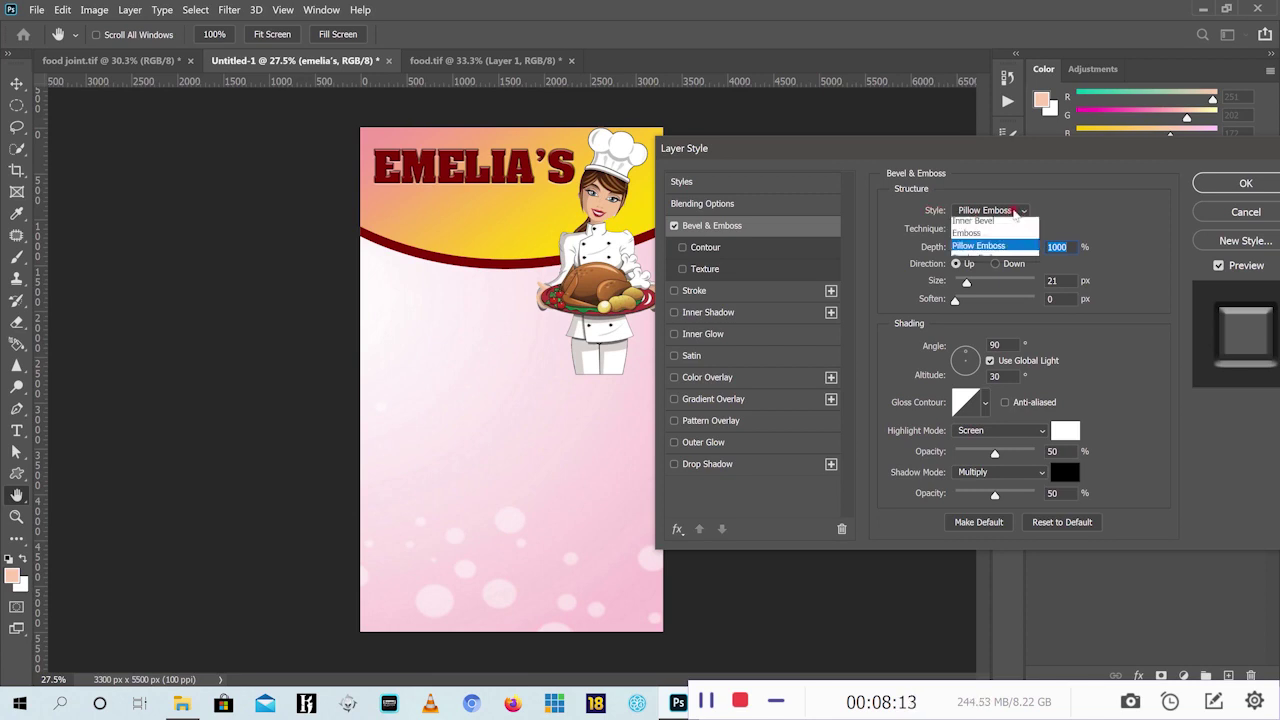
pyautogui.click(988, 237)
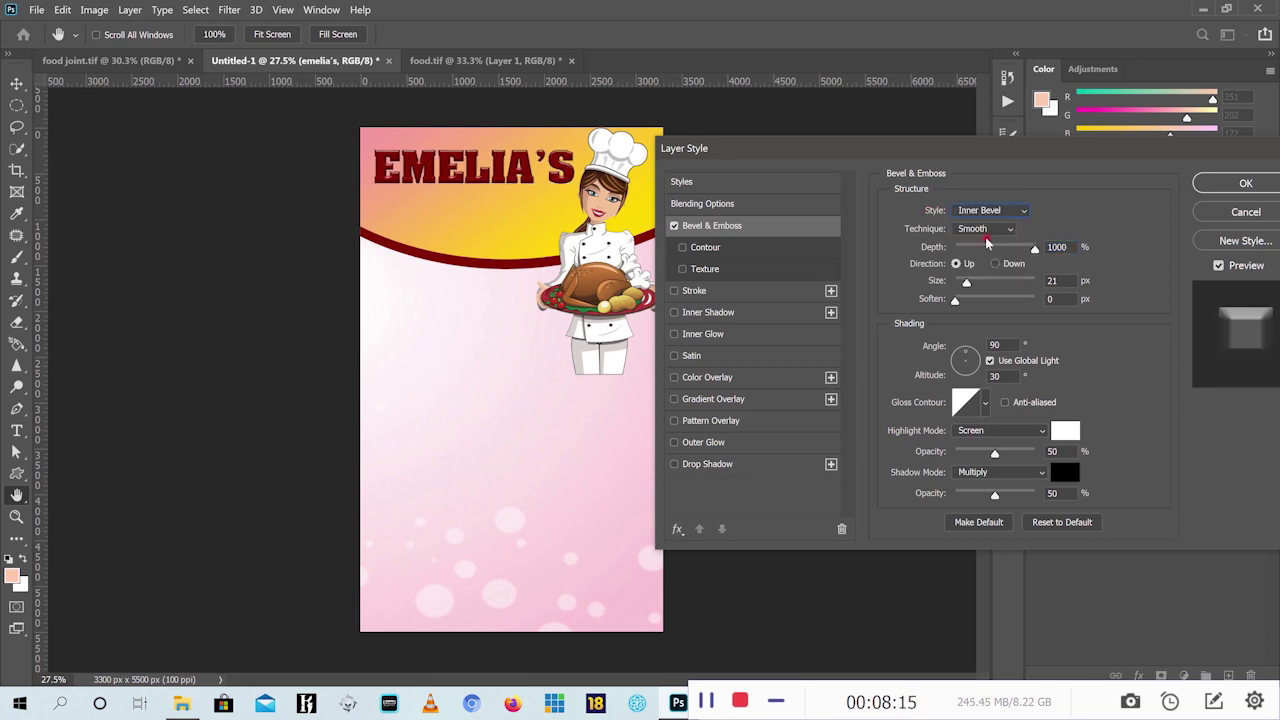
pyautogui.click(1020, 207)
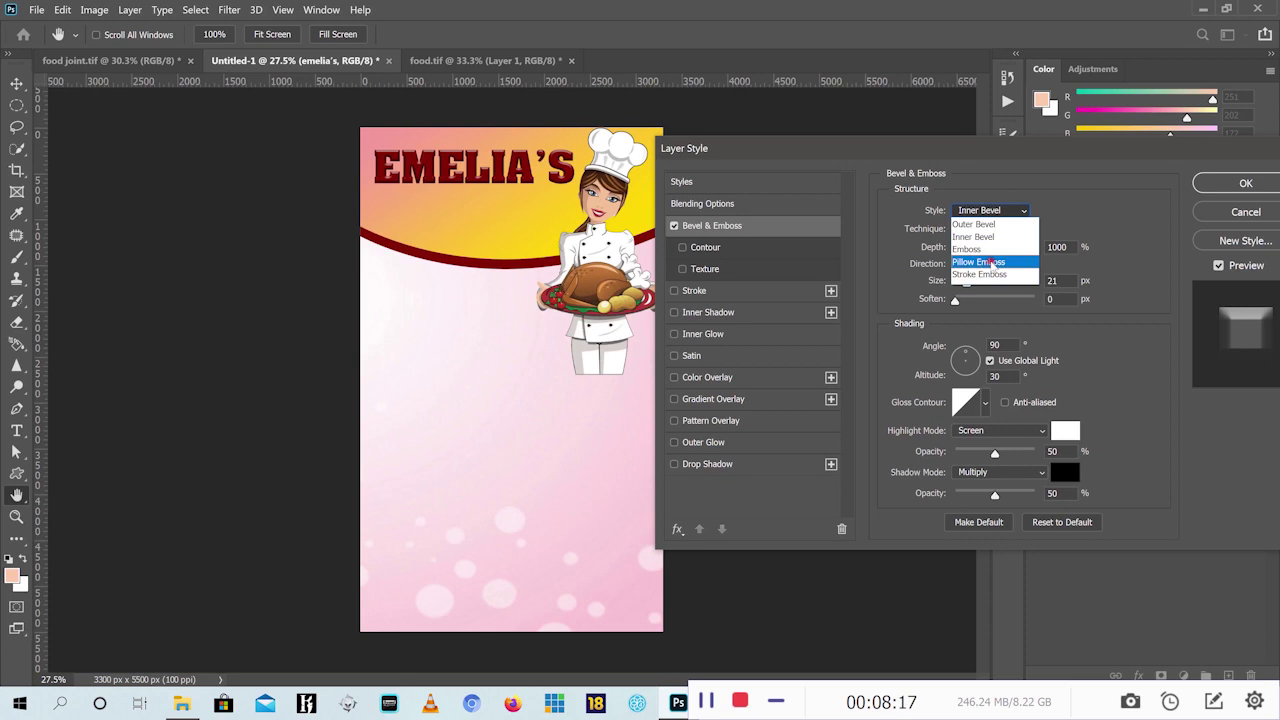
pyautogui.click(992, 264)
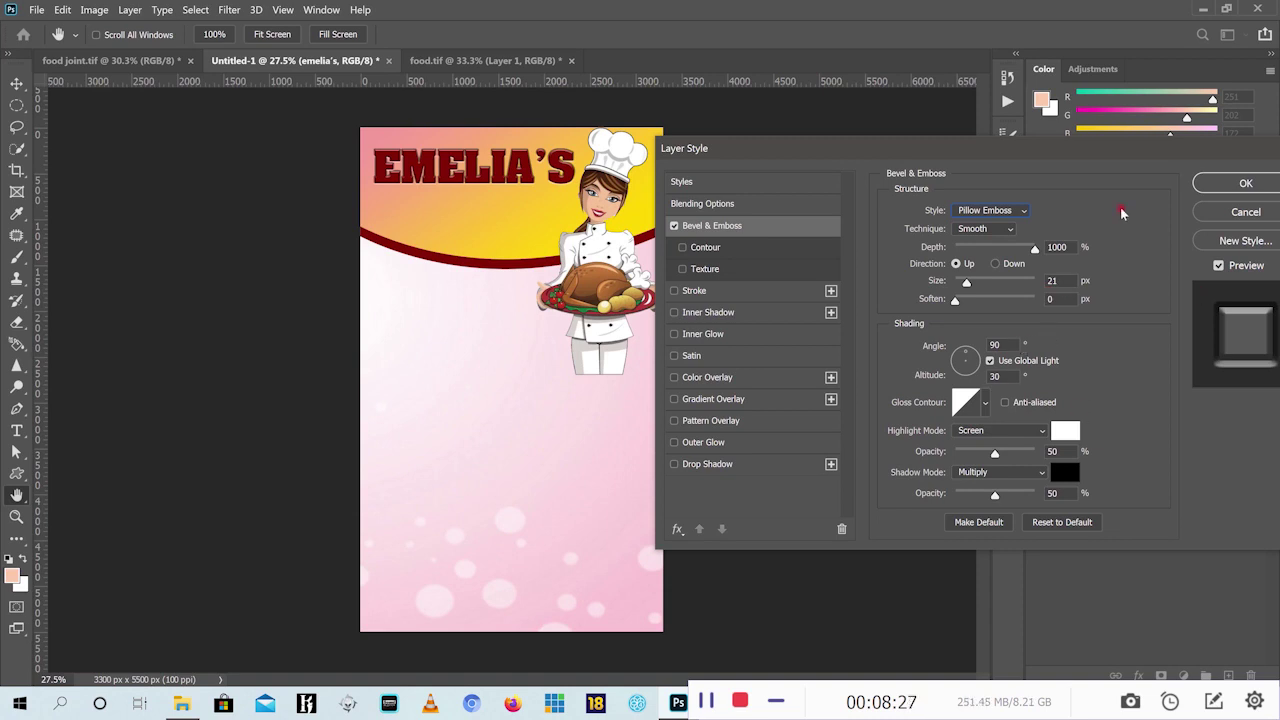
pyautogui.moveTo(1076, 155); pyautogui.dragTo(1009, 159)
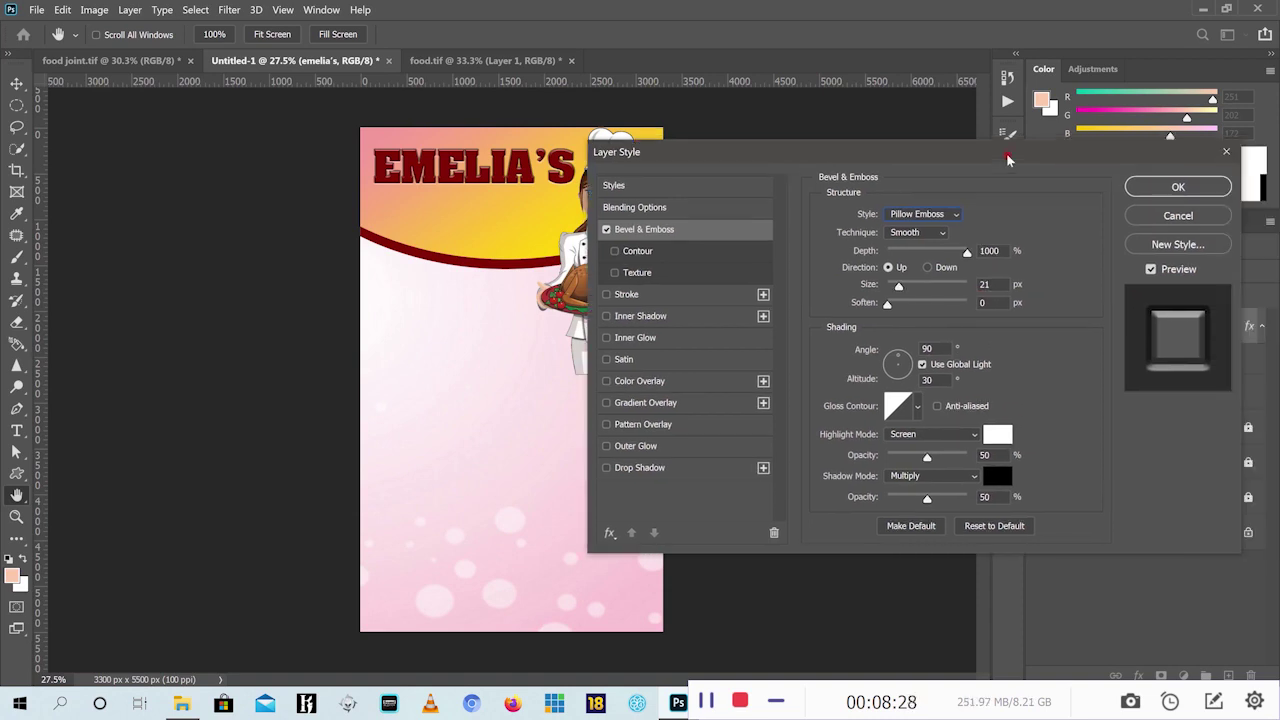
pyautogui.click(1176, 188)
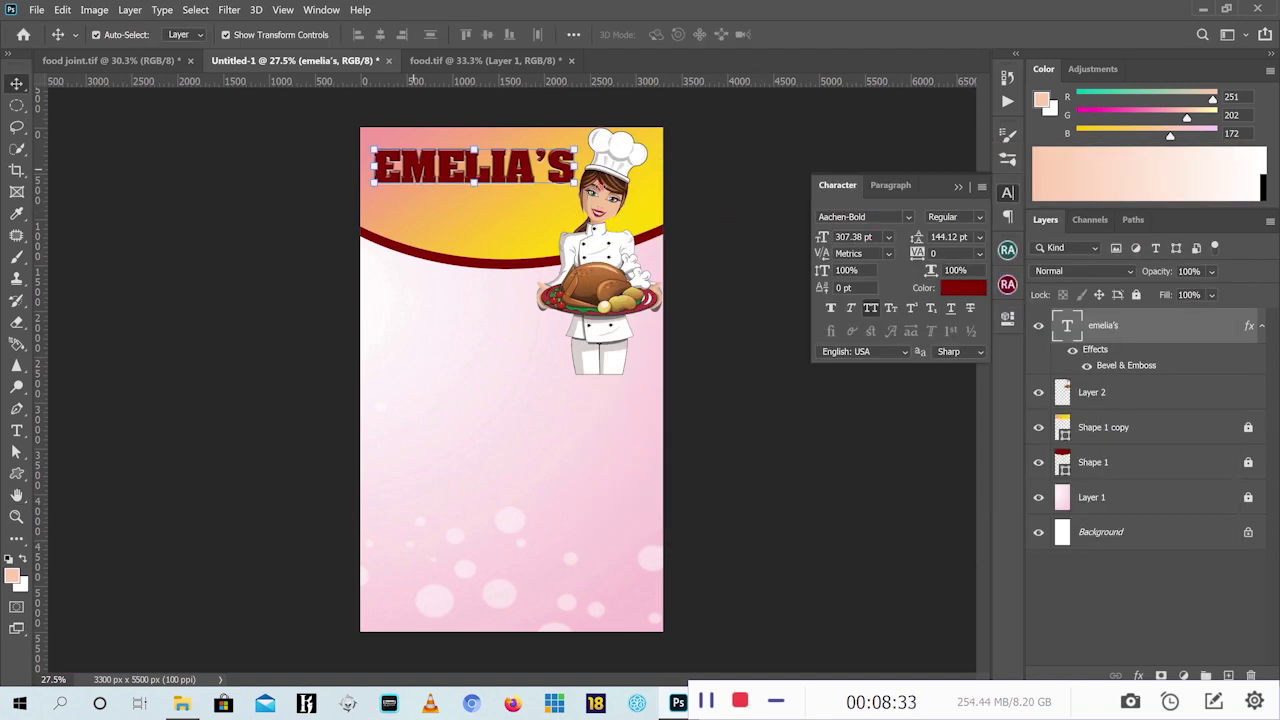
# Outline the EMELIA'S title with a 32 px white outside Stroke effect
pyautogui.click(1139, 677)
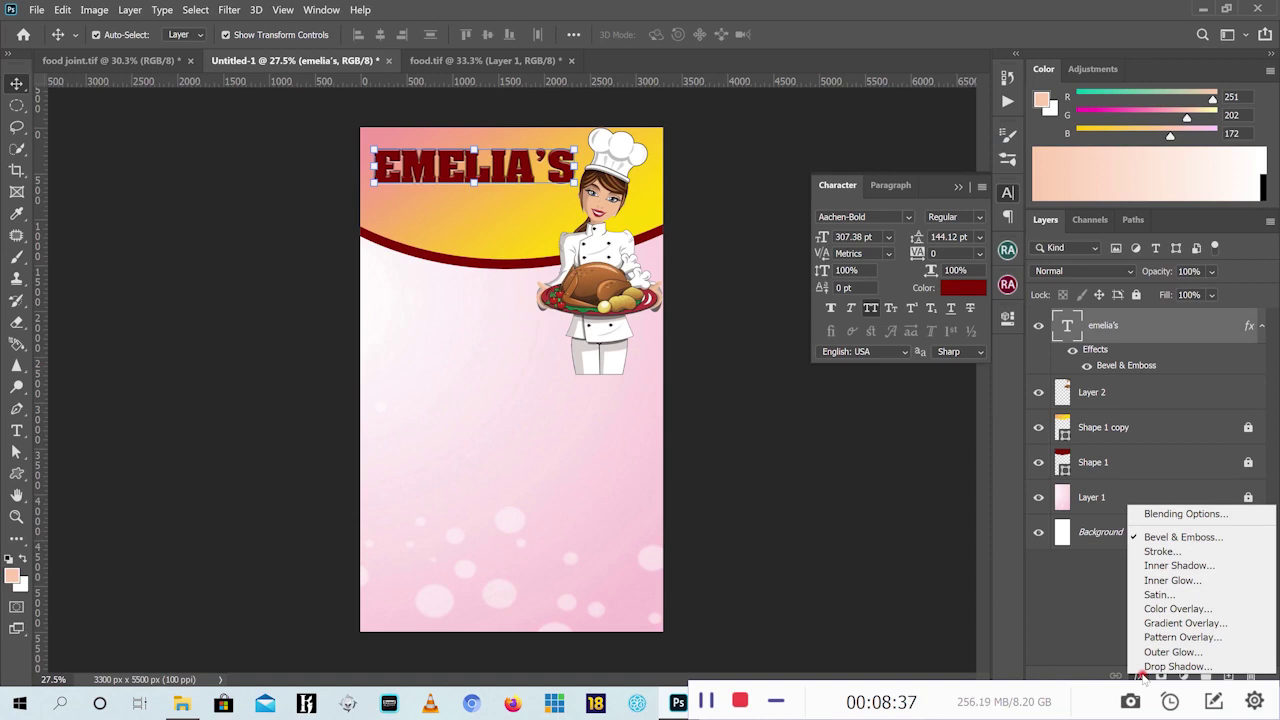
pyautogui.click(1163, 552)
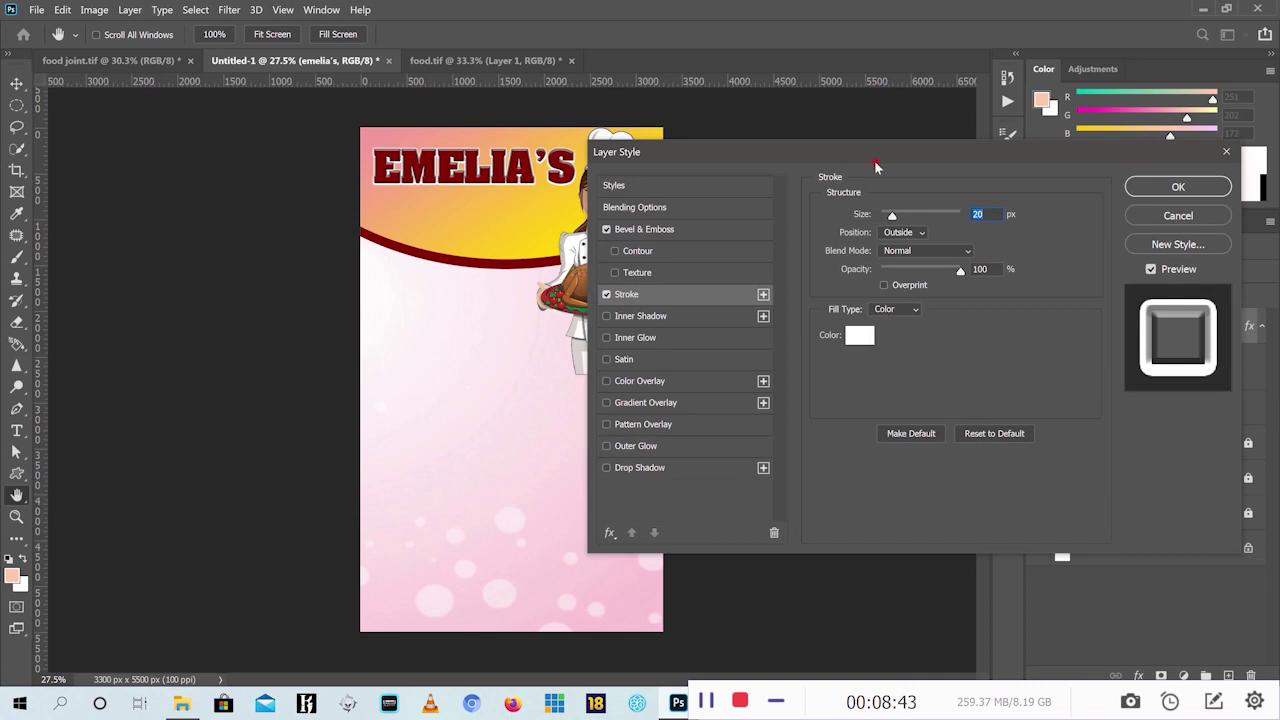
pyautogui.moveTo(876, 156); pyautogui.dragTo(948, 158)
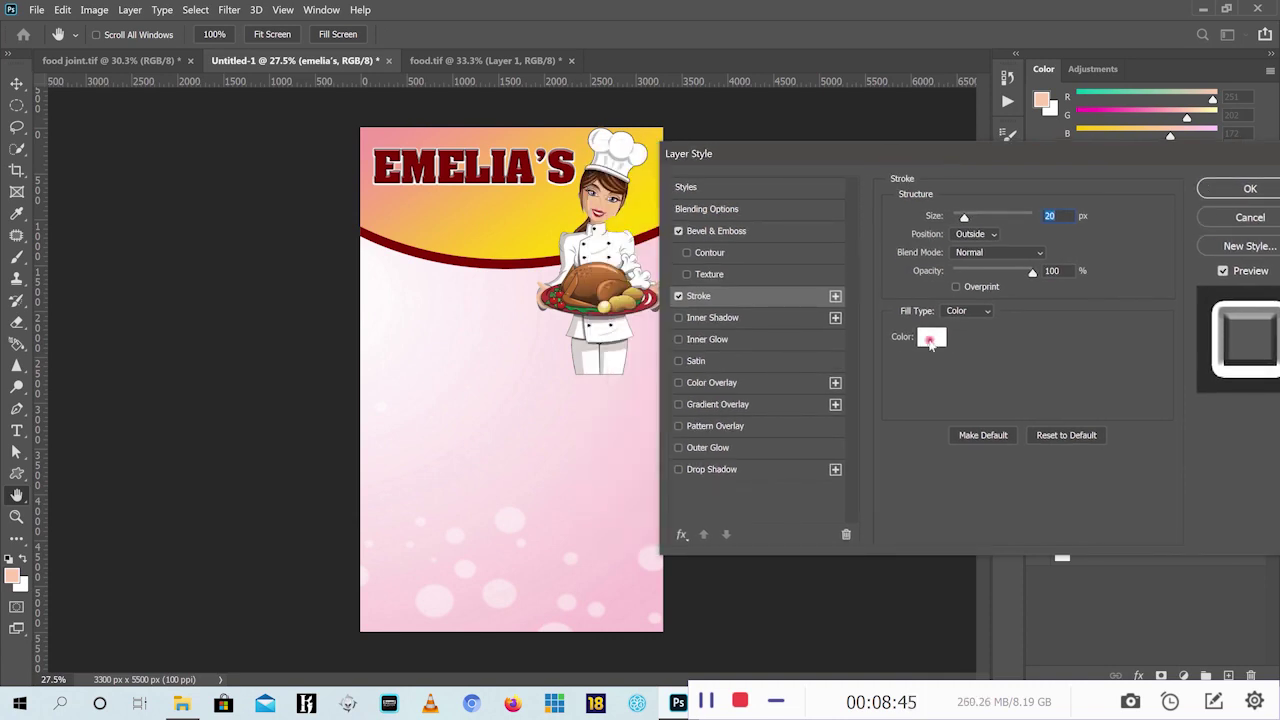
pyautogui.click(930, 340)
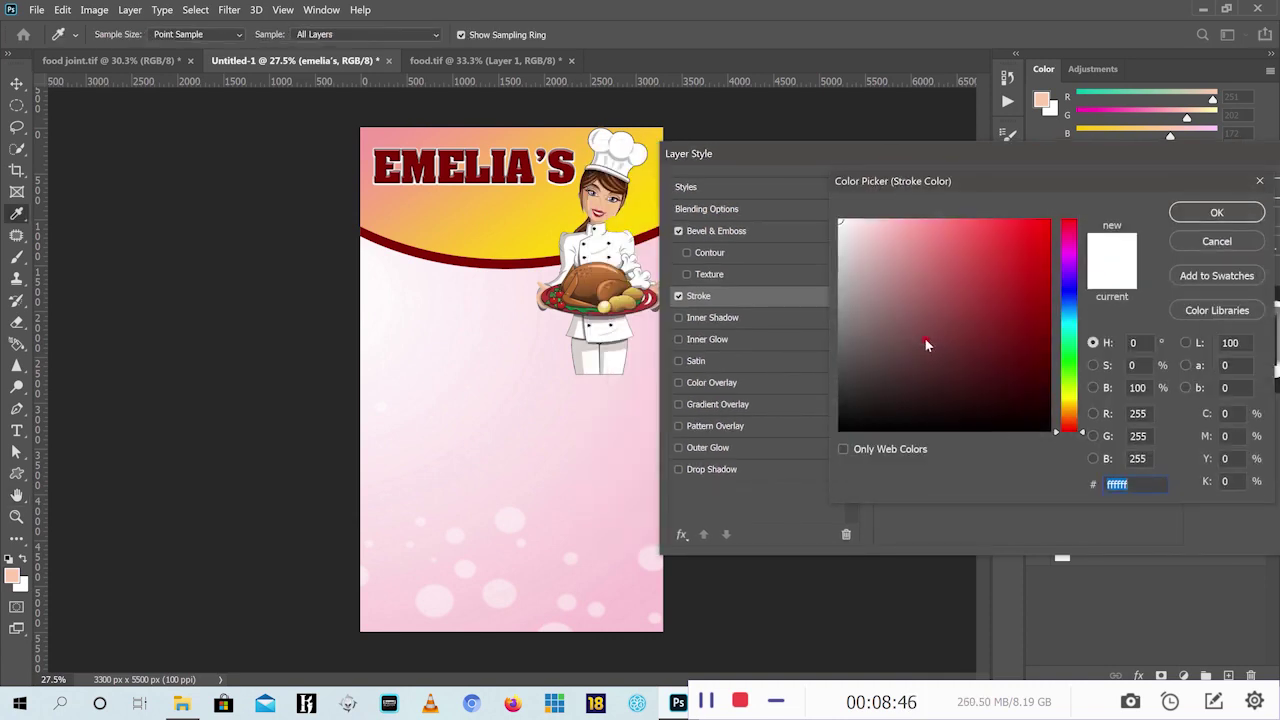
pyautogui.click(1216, 215)
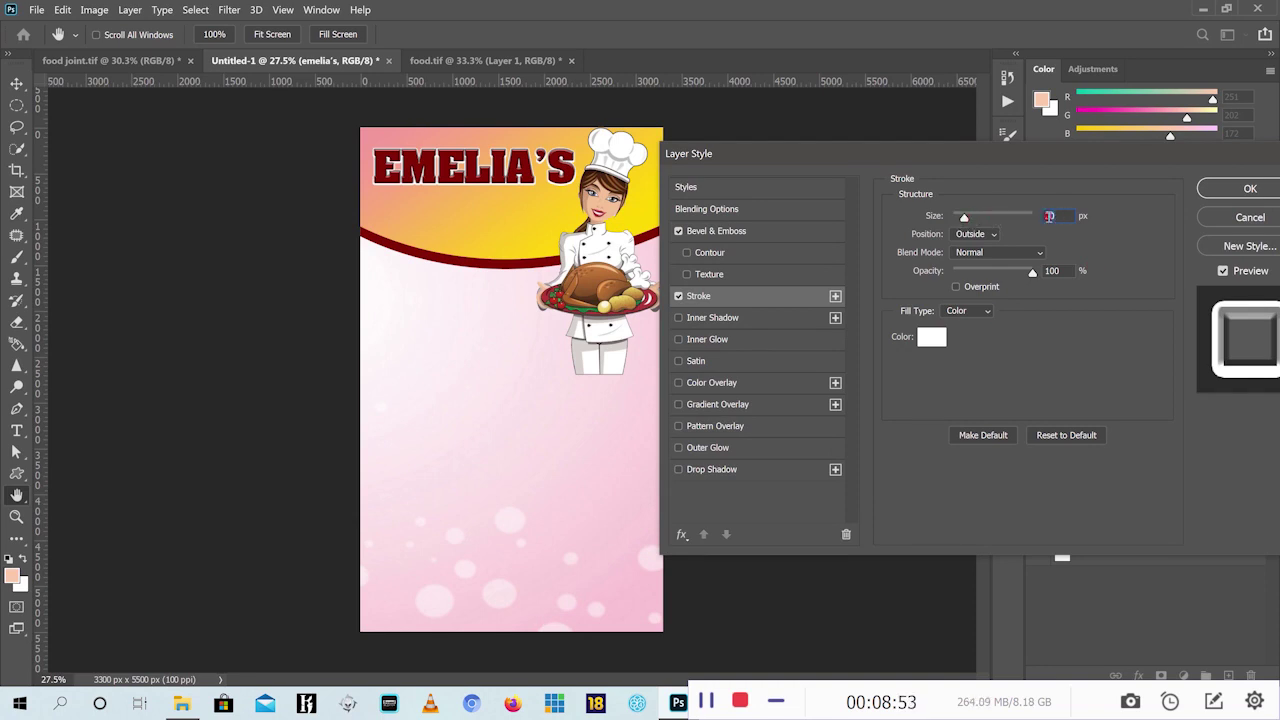
pyautogui.write('30')
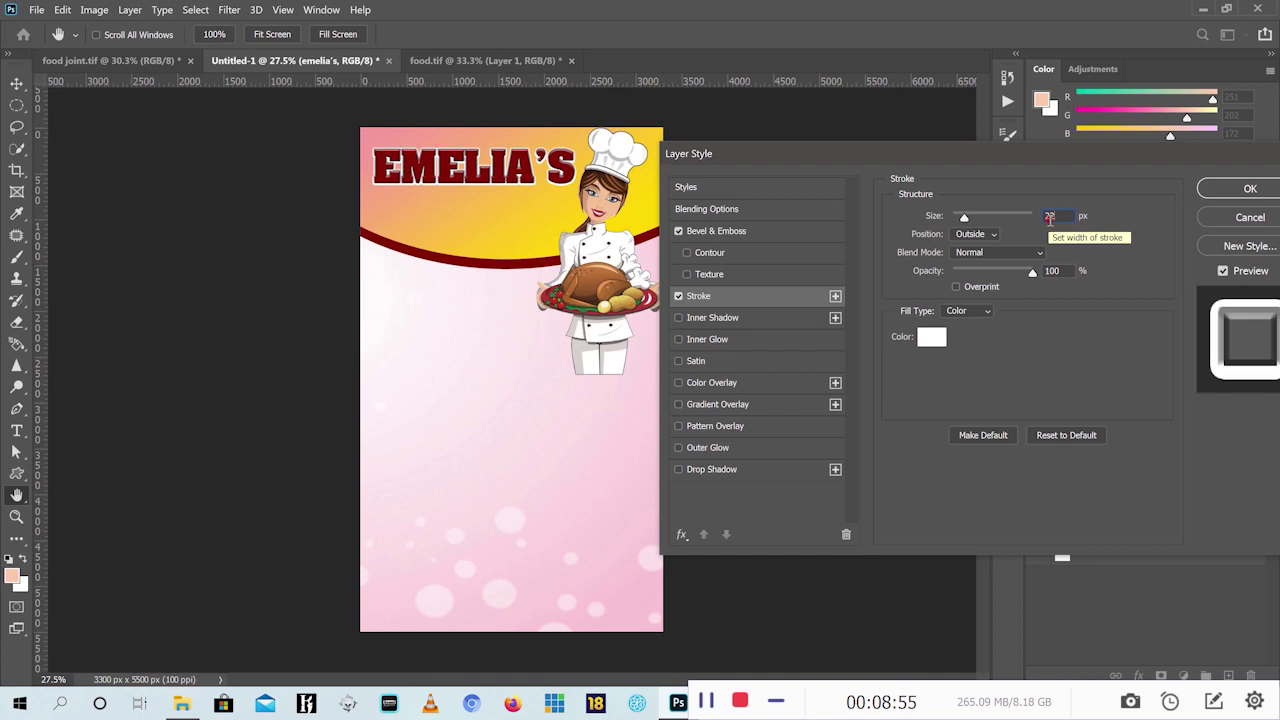
pyautogui.moveTo(964, 217); pyautogui.dragTo(967, 224)
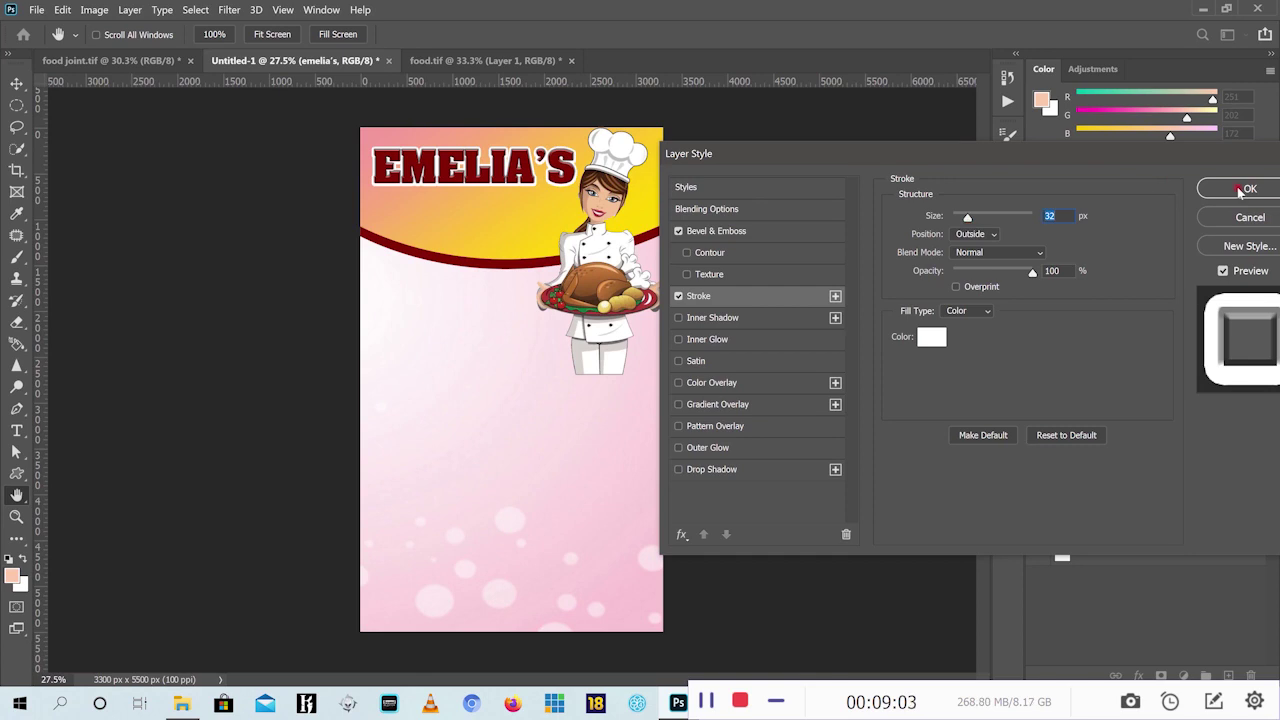
pyautogui.click(1244, 189)
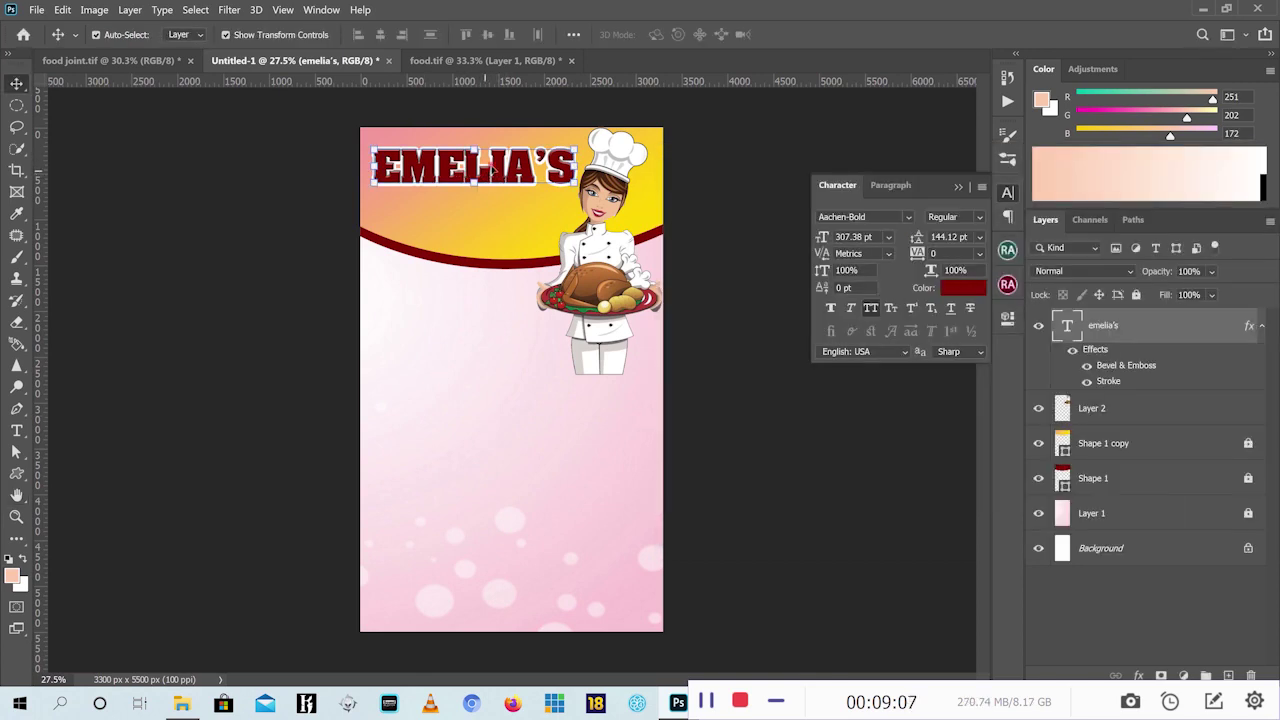
# Set the EMELIA'S title's tracking to 50 in the Character panel
pyautogui.click(979, 254)
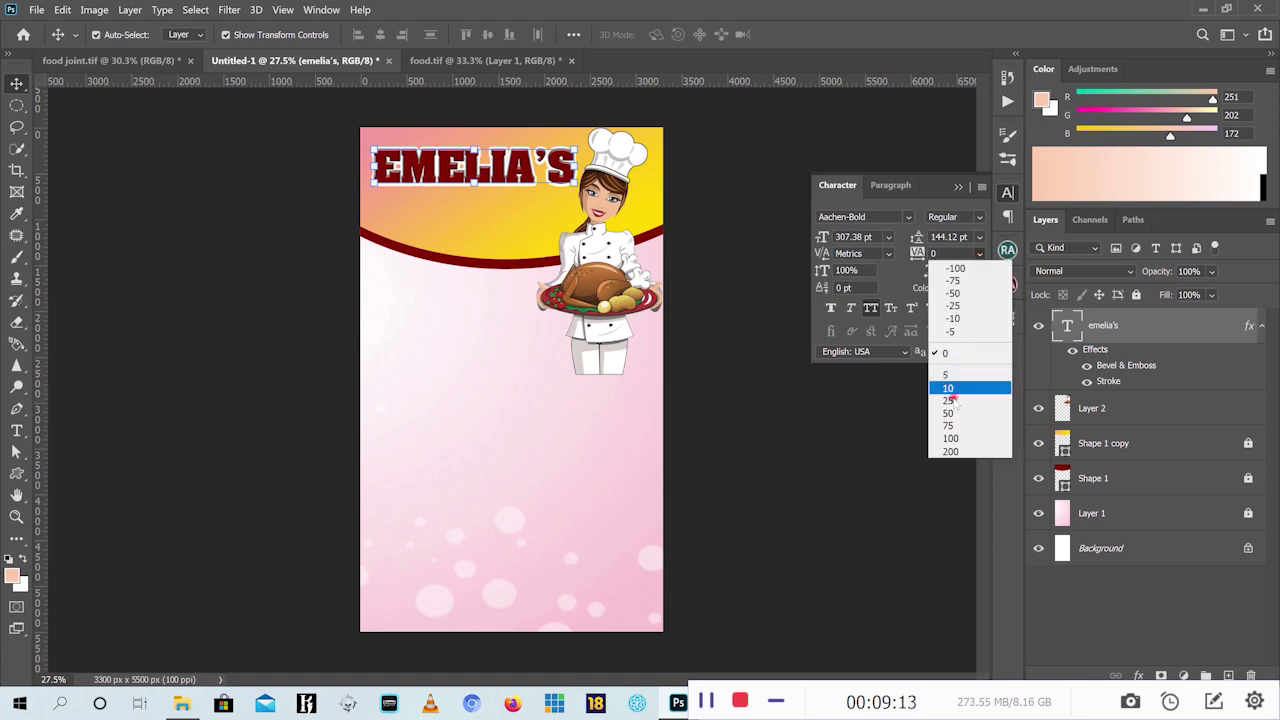
pyautogui.click(930, 183)
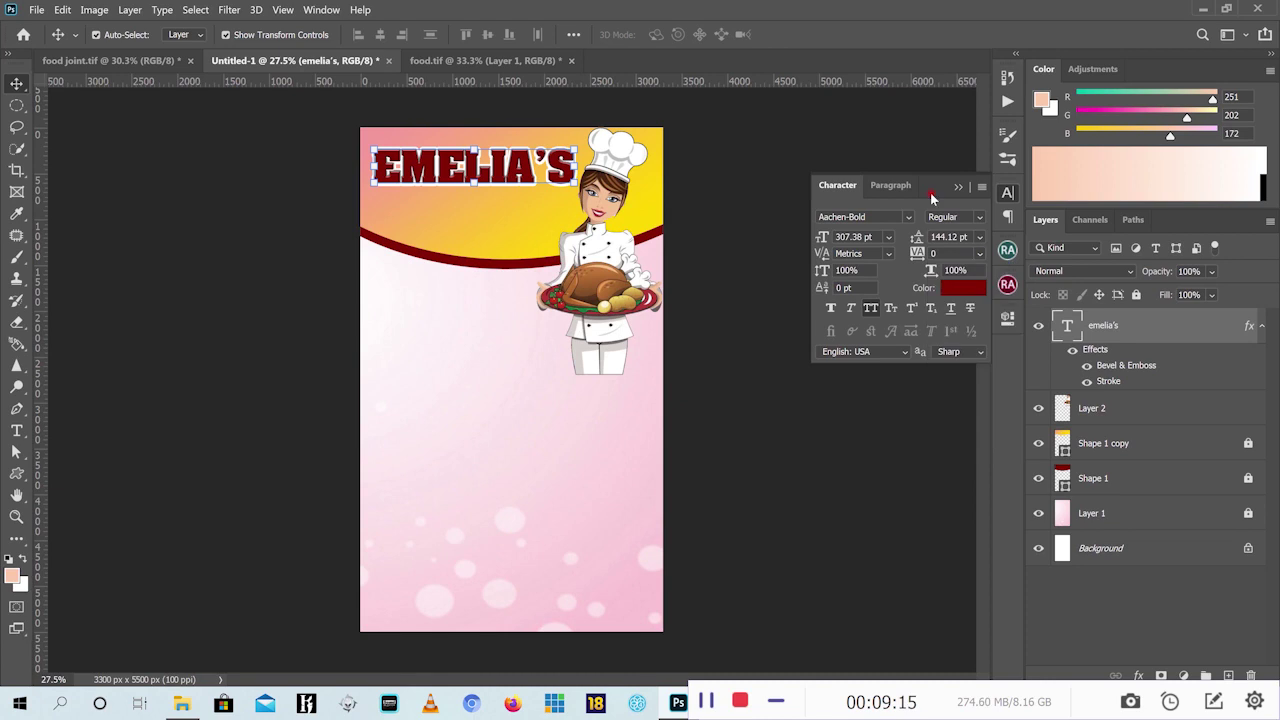
pyautogui.click(980, 256)
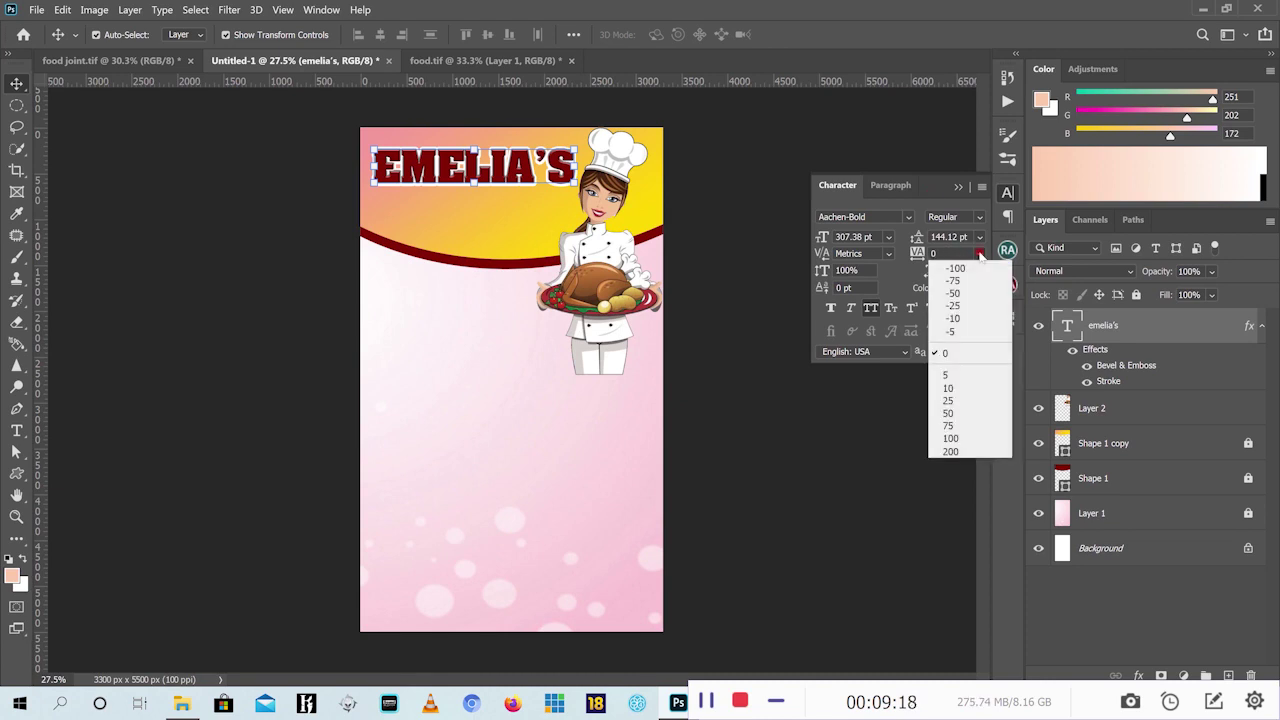
pyautogui.click(948, 400)
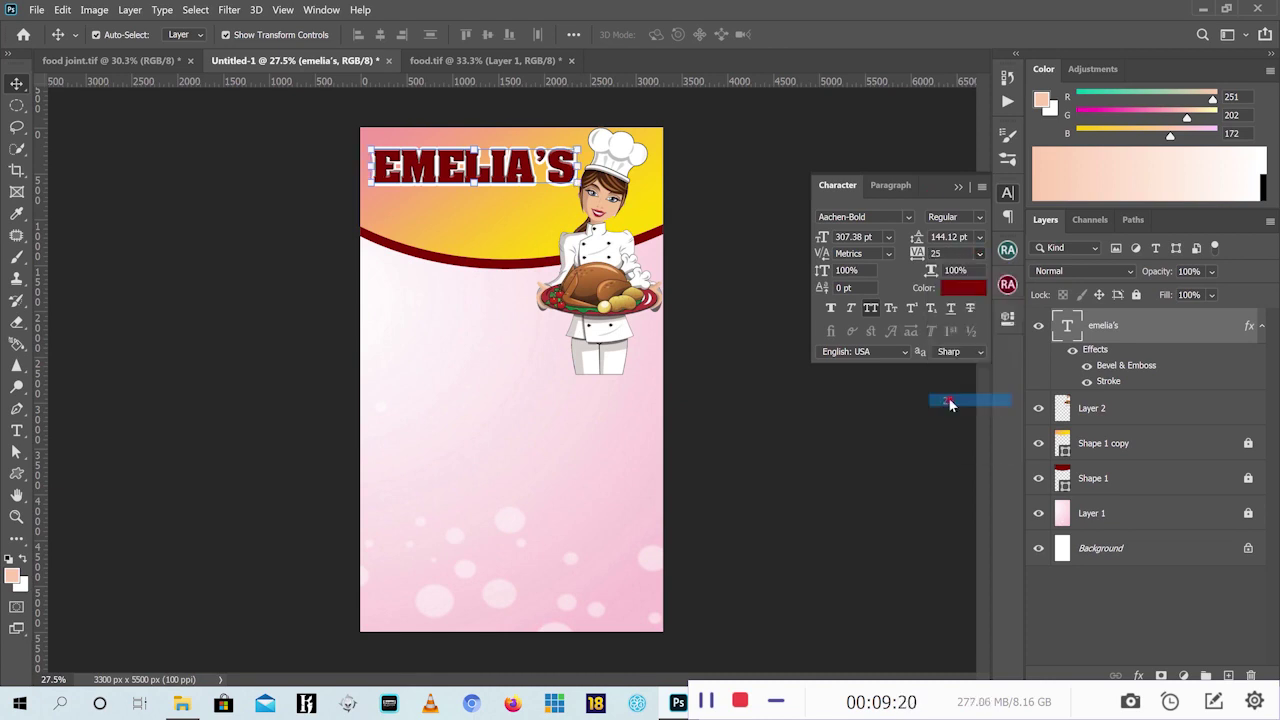
pyautogui.click(980, 256)
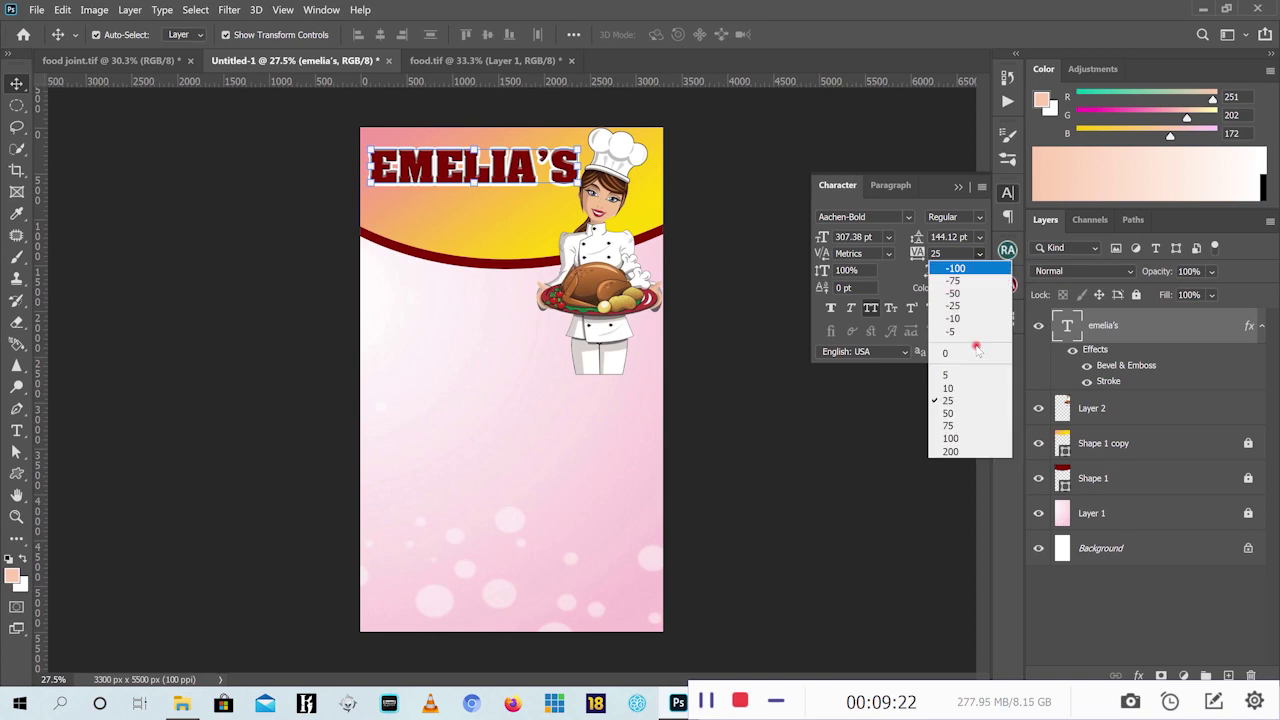
pyautogui.click(954, 413)
pyautogui.click(748, 380)
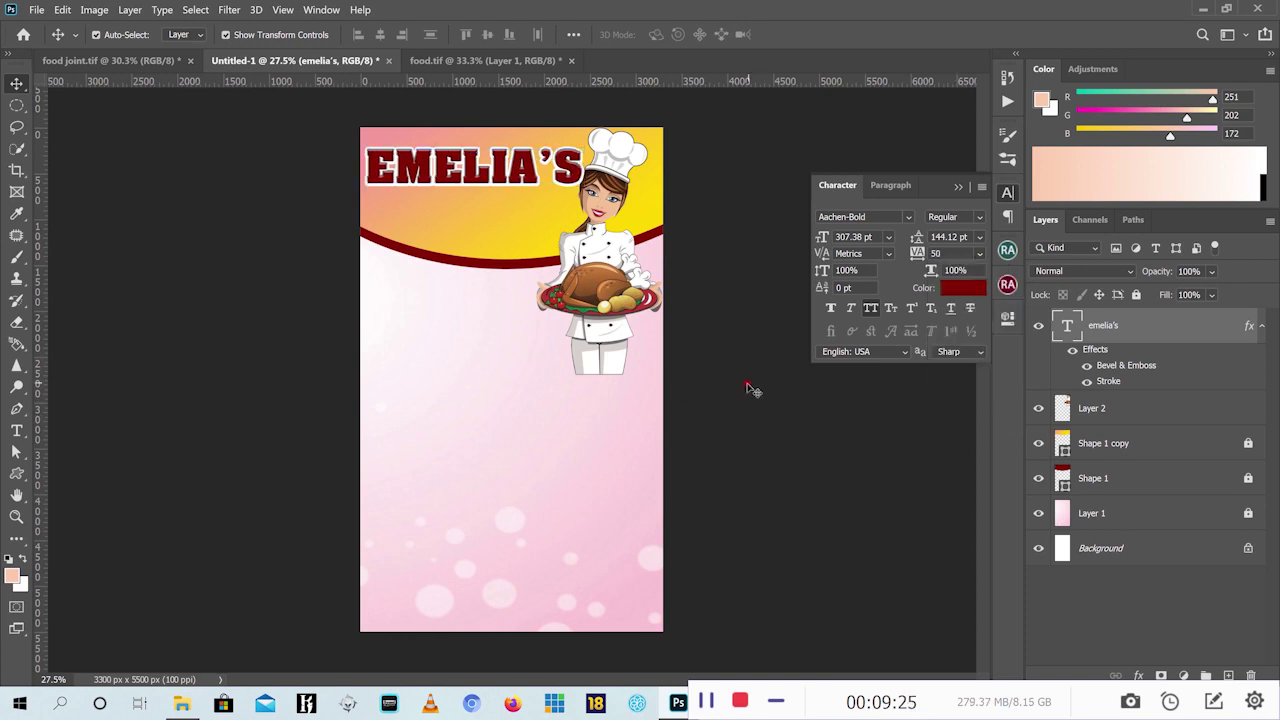
pyautogui.doubleClick(533, 181)
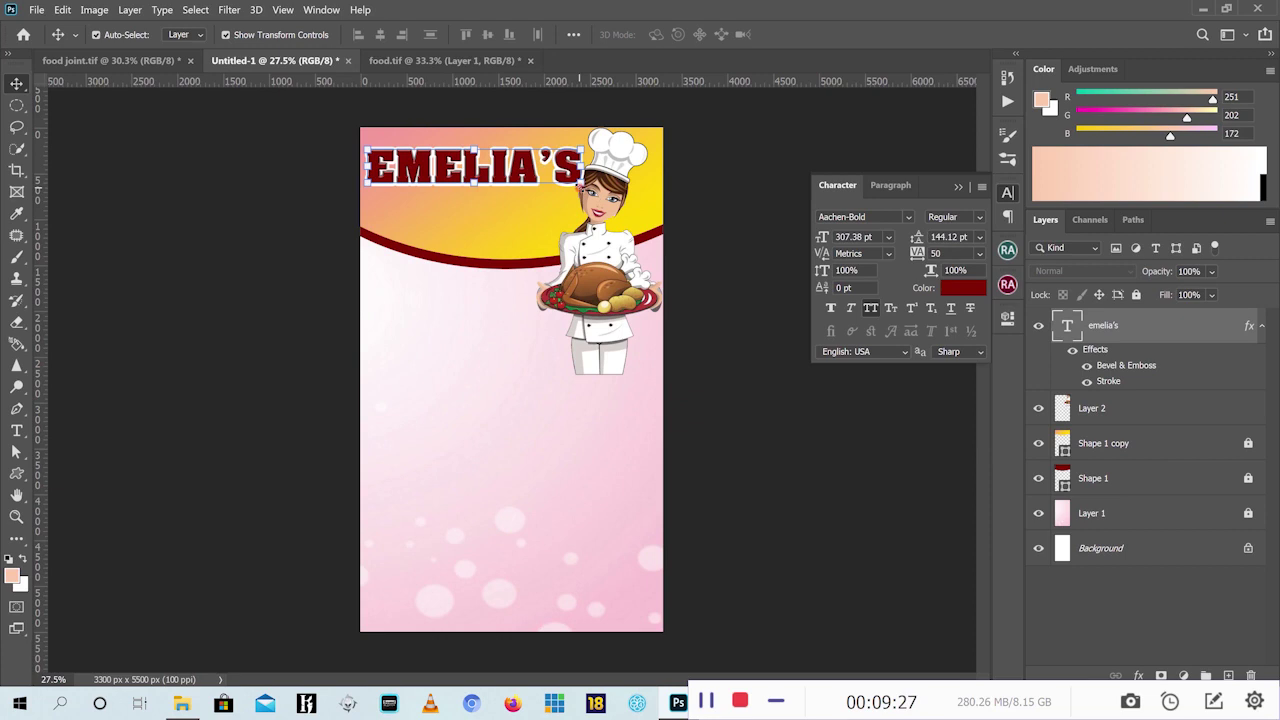
# Nudge the chef into place and shift the EMELIA'S title slightly to the right
pyautogui.hotkey('ctrl', 't')
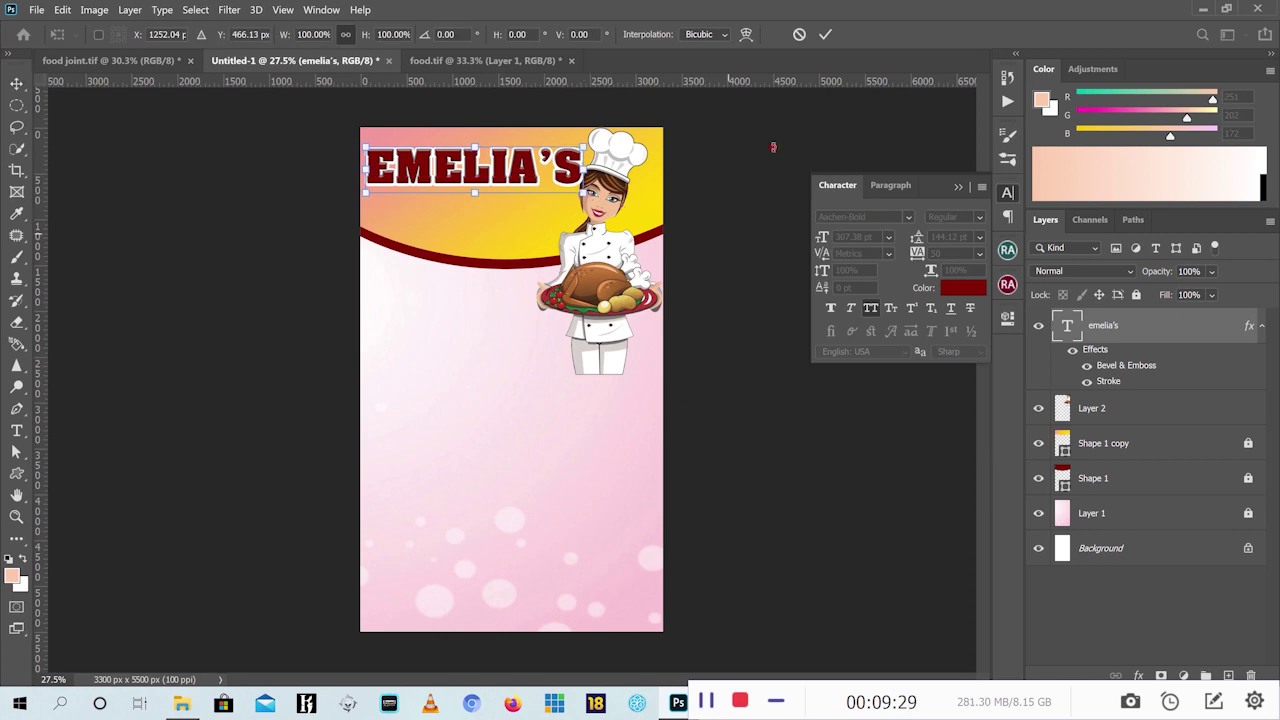
pyautogui.click(825, 34)
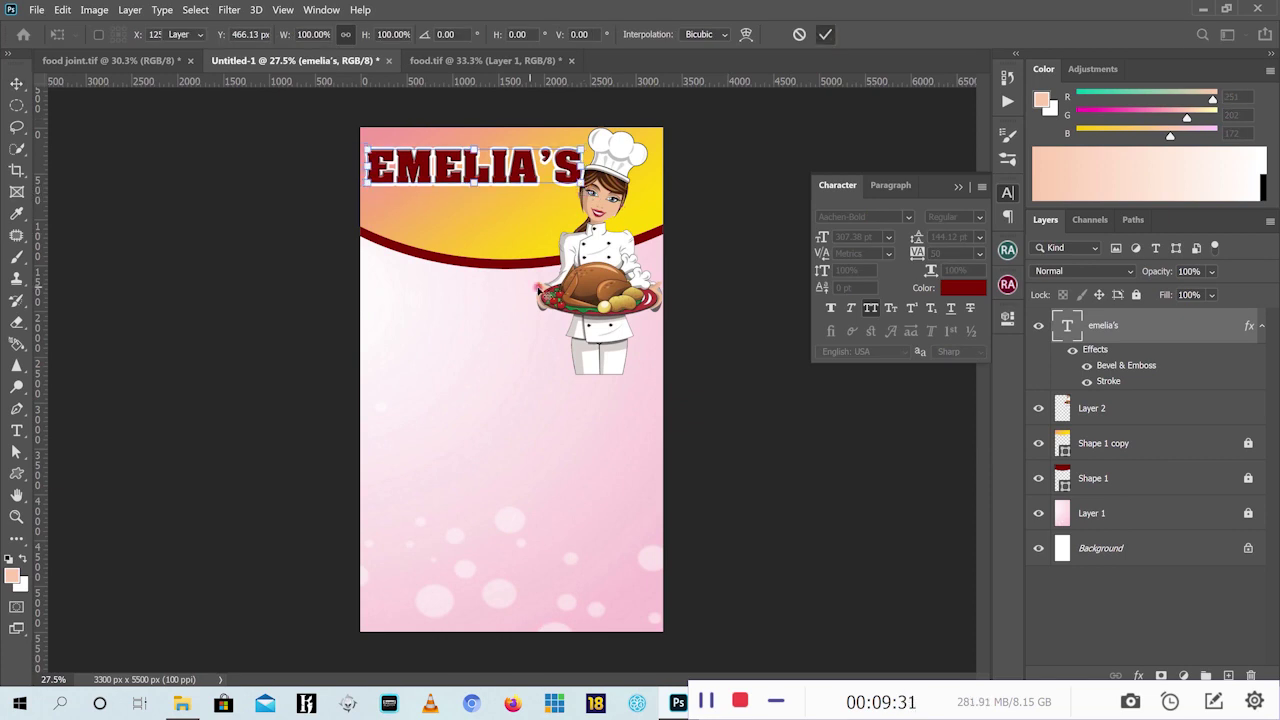
pyautogui.press('v')
pyautogui.click(598, 245)
pyautogui.moveTo(598, 245); pyautogui.dragTo(613, 245)
pyautogui.press('Left')
pyautogui.press('Left')
pyautogui.press('Left')
pyautogui.press('Left')
pyautogui.press('Left')
pyautogui.press('Left')
pyautogui.press('Left')
pyautogui.press('Left')
pyautogui.press('Left')
pyautogui.press('Left')
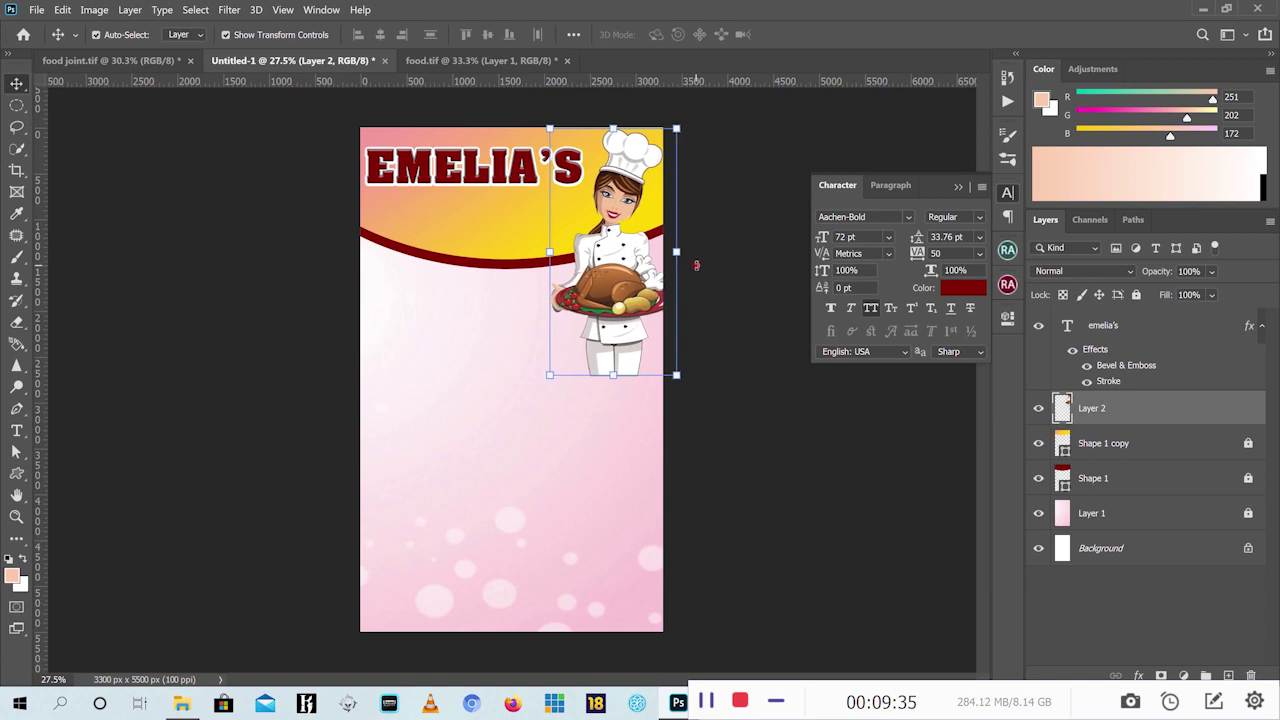
pyautogui.press('Left')
pyautogui.press('Left')
pyautogui.press('Left')
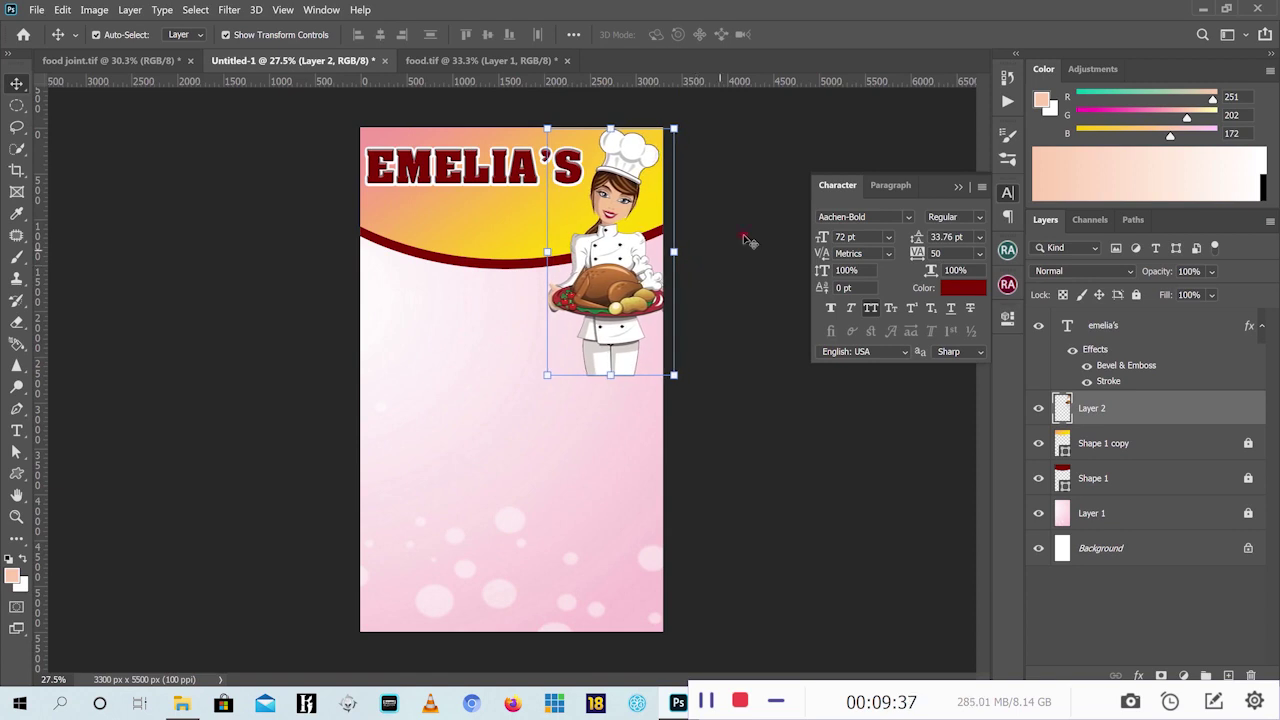
pyautogui.moveTo(493, 172); pyautogui.dragTo(493, 172)
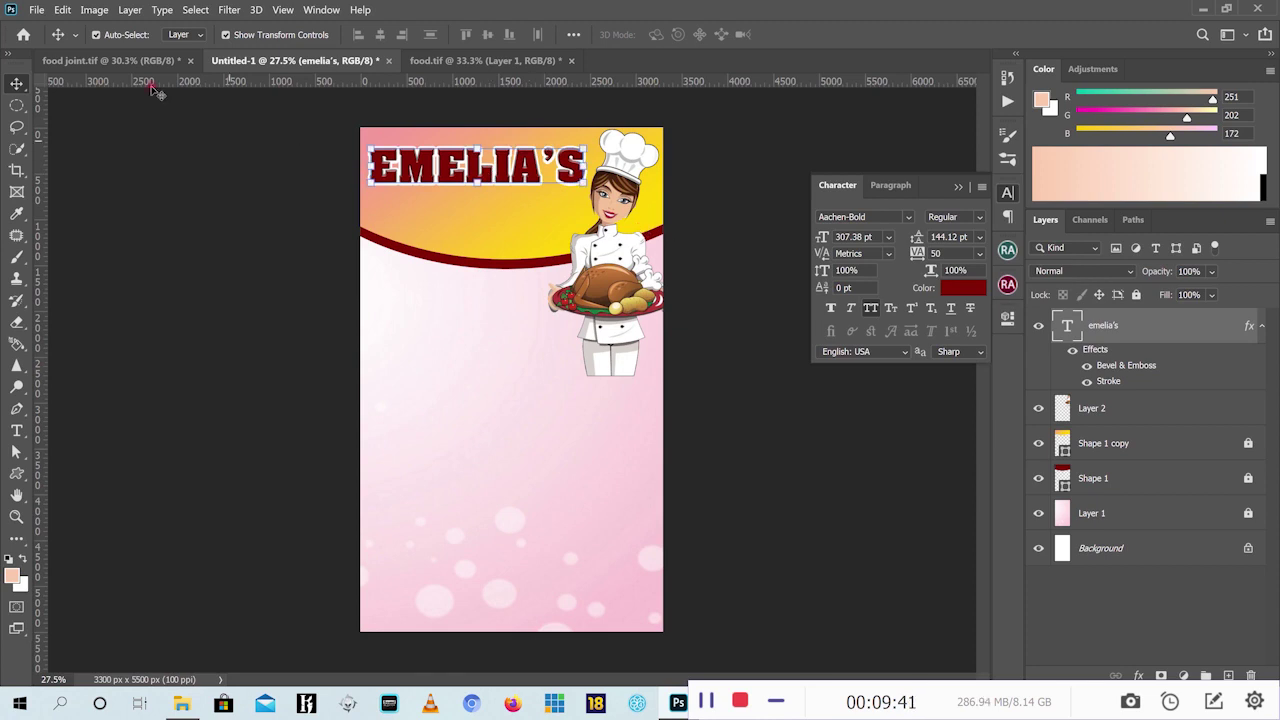
# Stretch the EMELIA'S title about 110% taller, to 338.17 pt, checking against food joint.tif
pyautogui.click(131, 61)
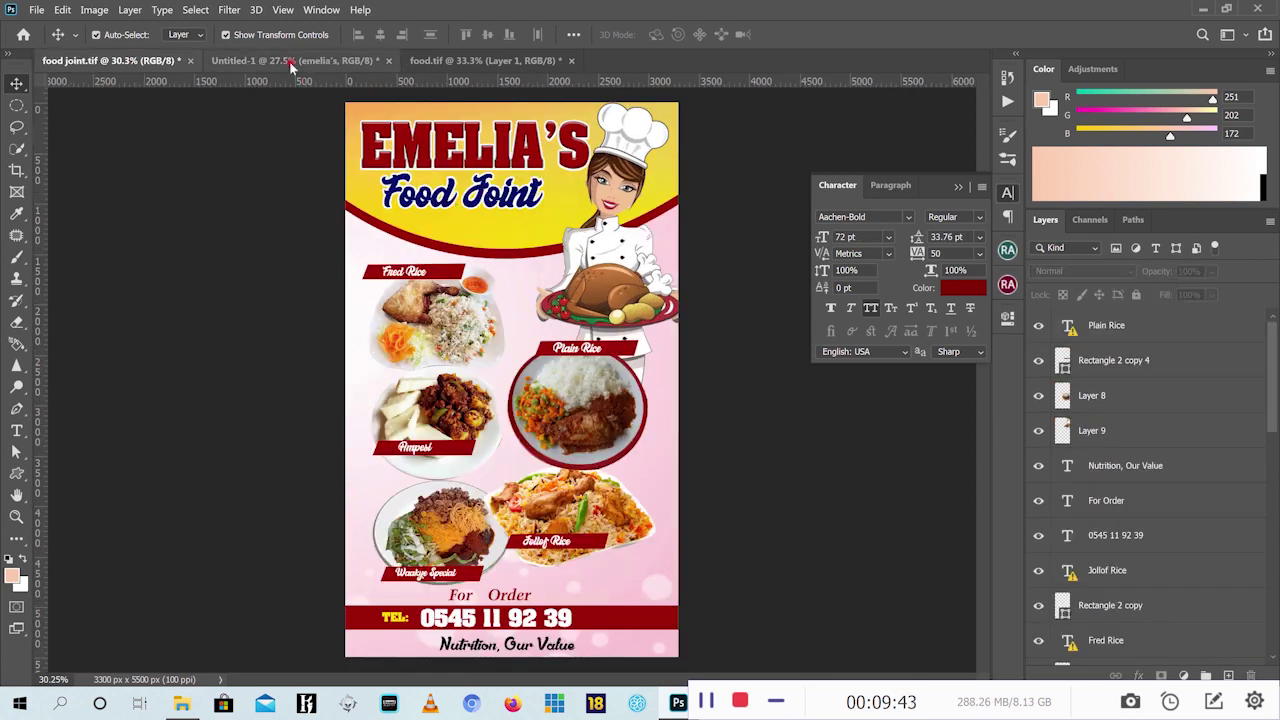
pyautogui.click(292, 61)
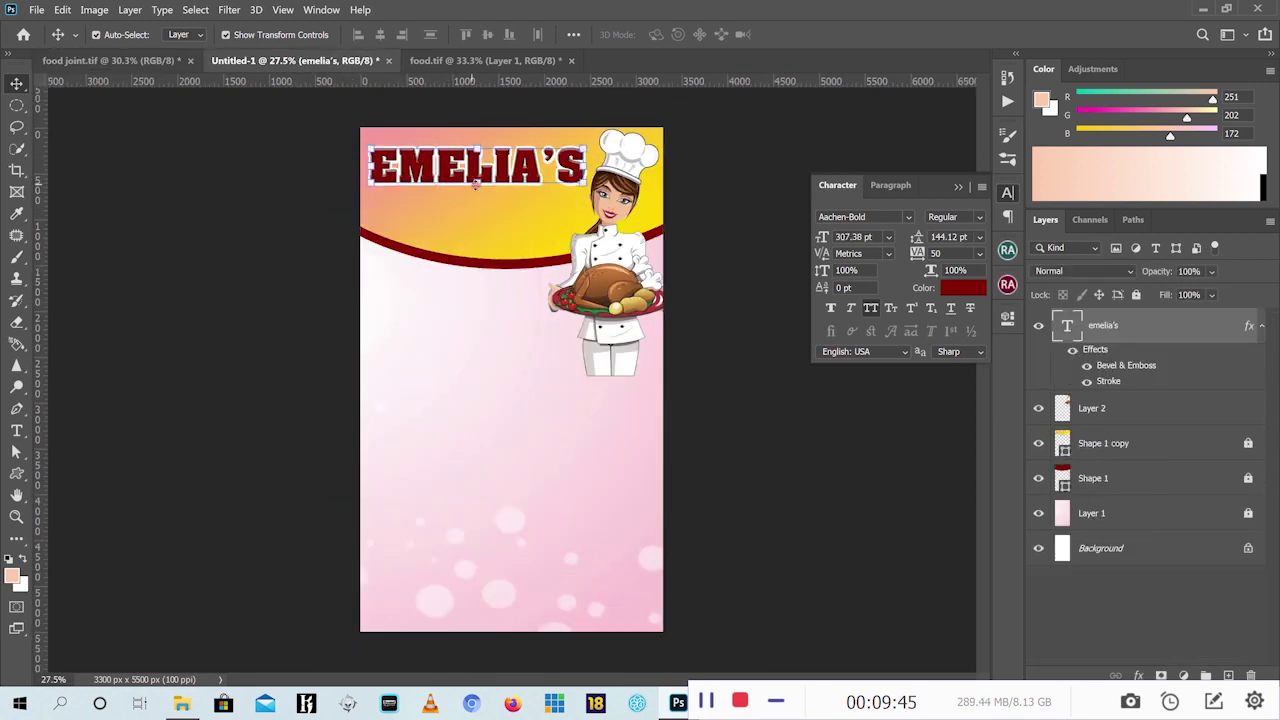
pyautogui.hotkey('ctrl', 't')
pyautogui.moveTo(476, 185); pyautogui.dragTo(478, 198)
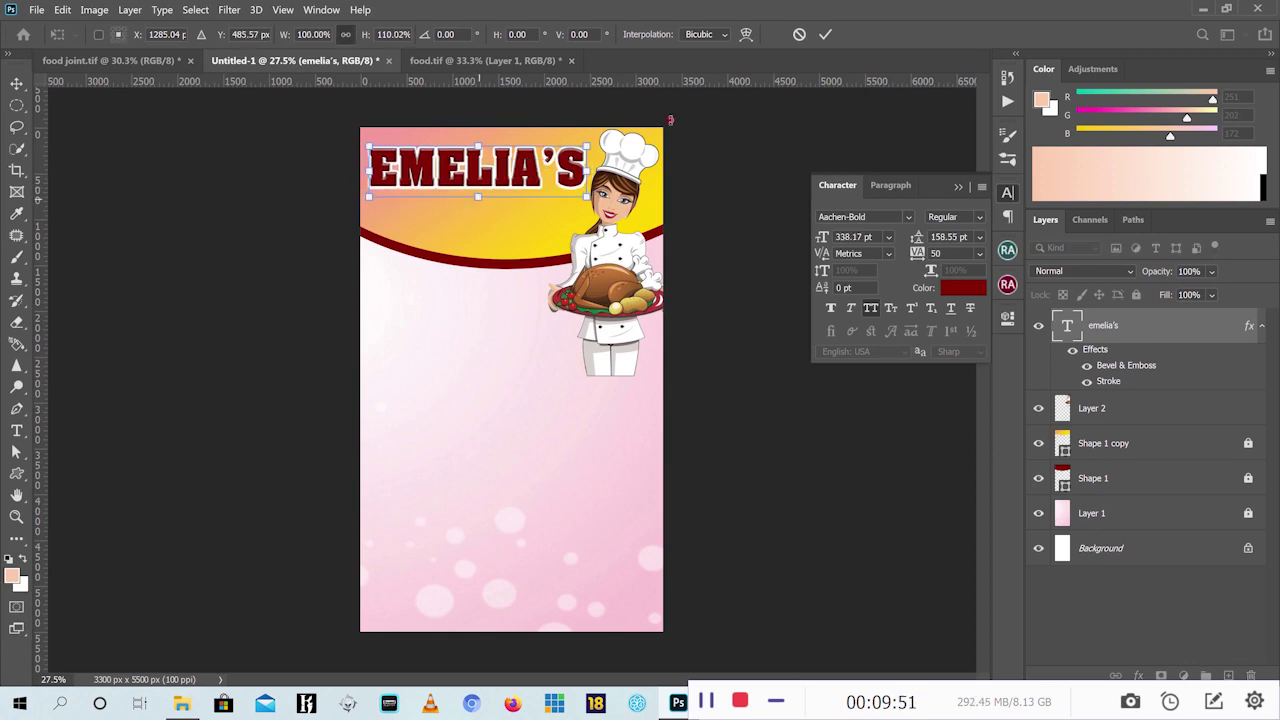
pyautogui.click(825, 34)
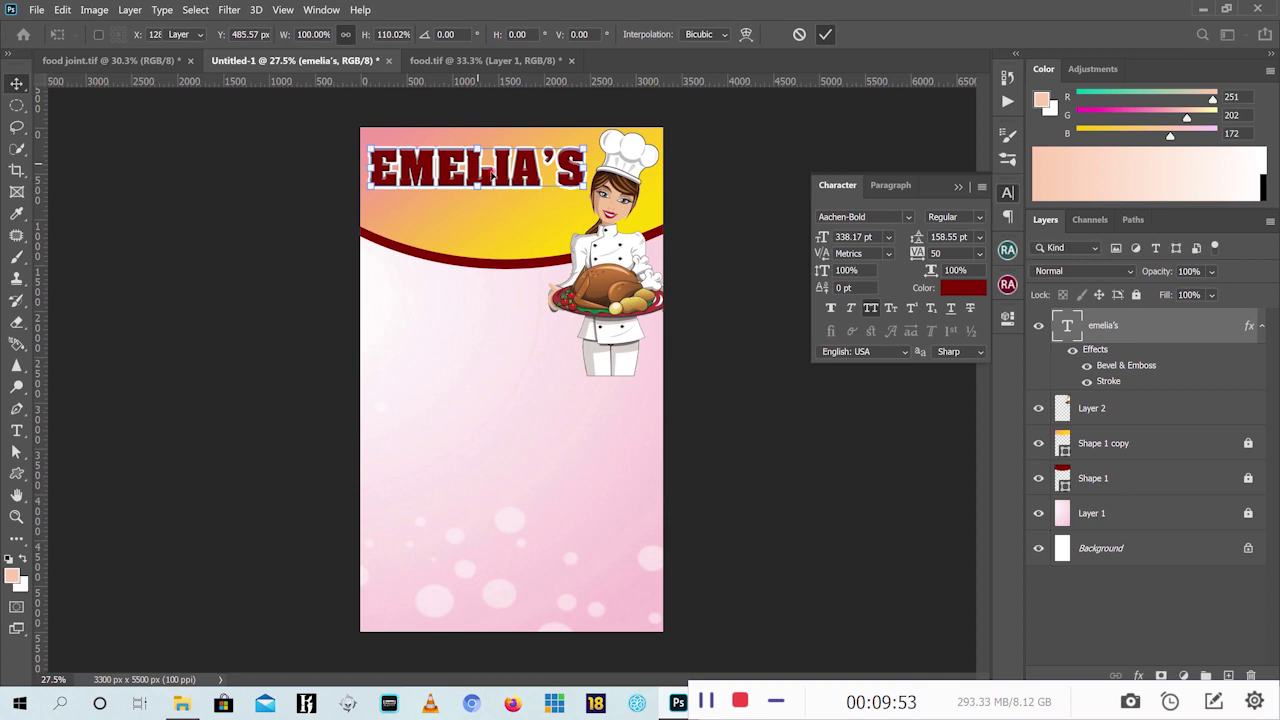
pyautogui.click(112, 61)
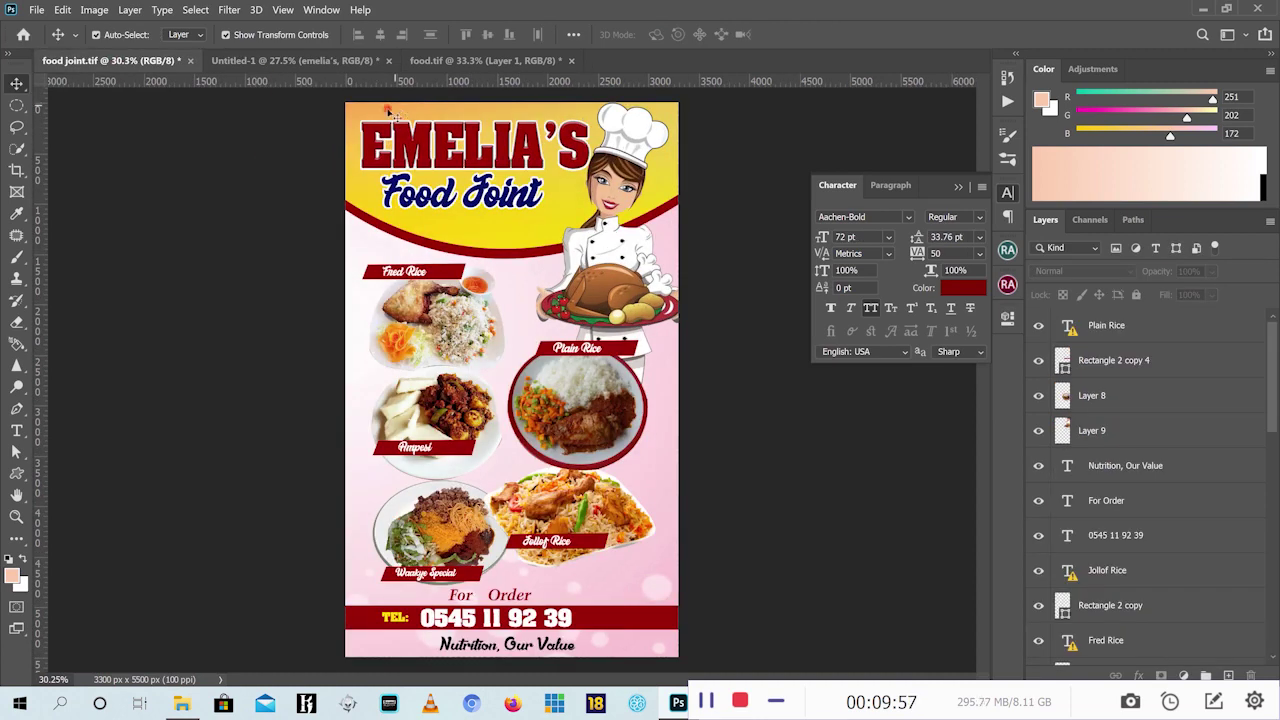
pyautogui.click(285, 62)
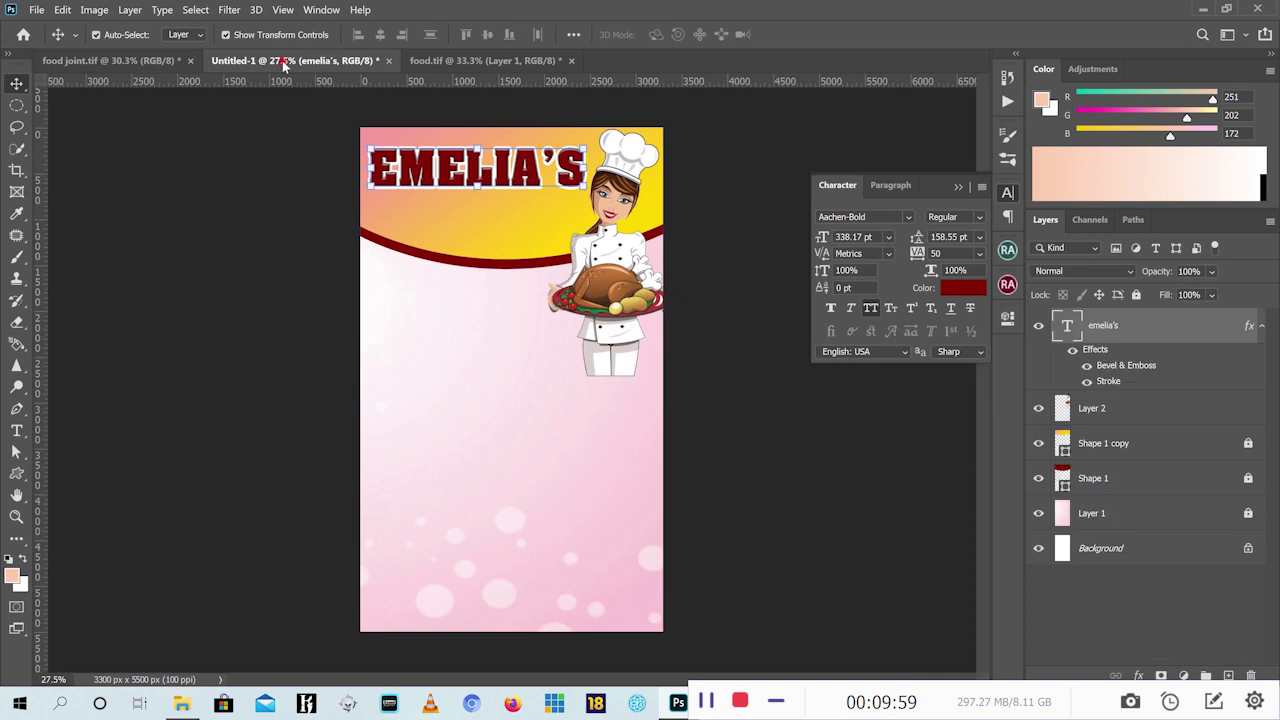
pyautogui.click(112, 61)
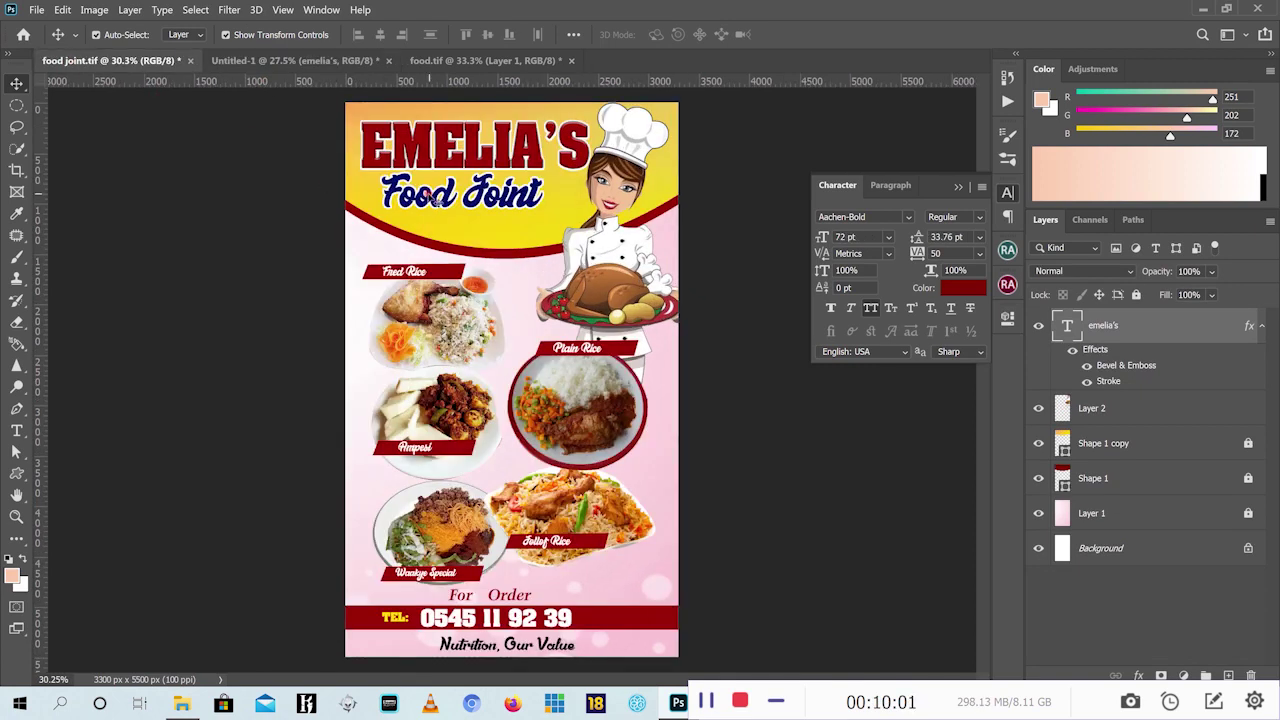
pyautogui.click(320, 61)
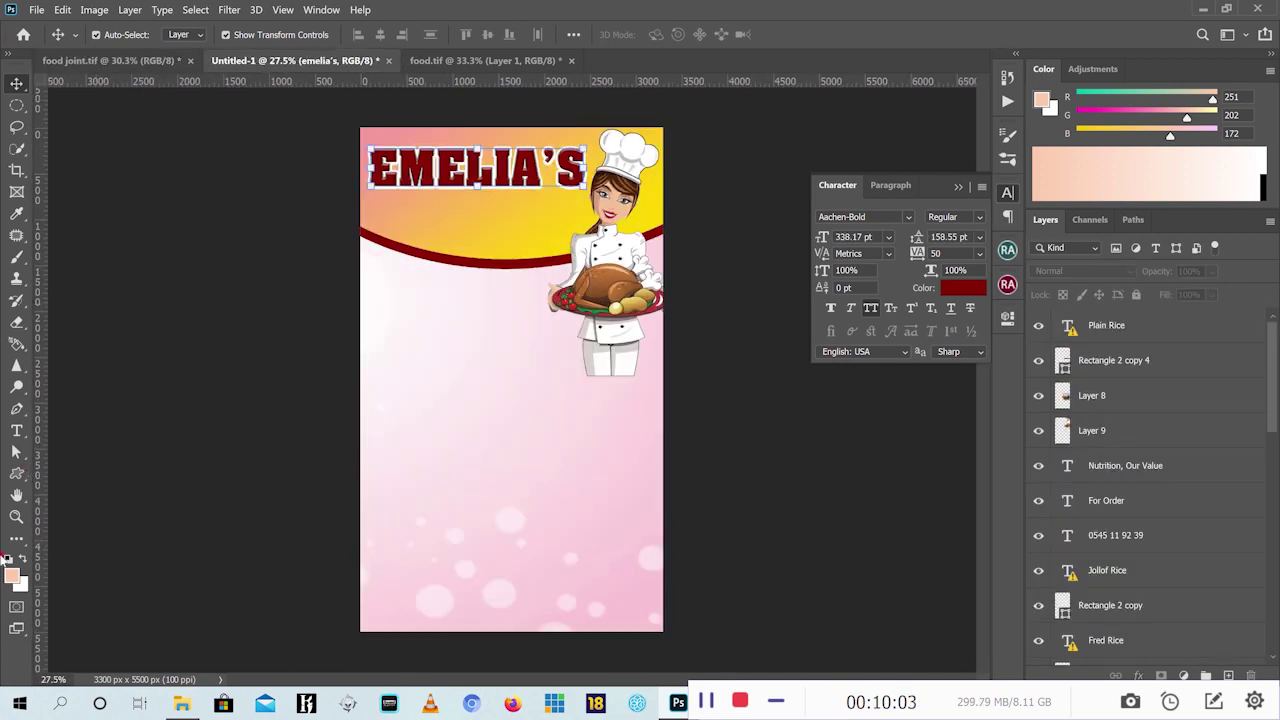
pyautogui.click(16, 430)
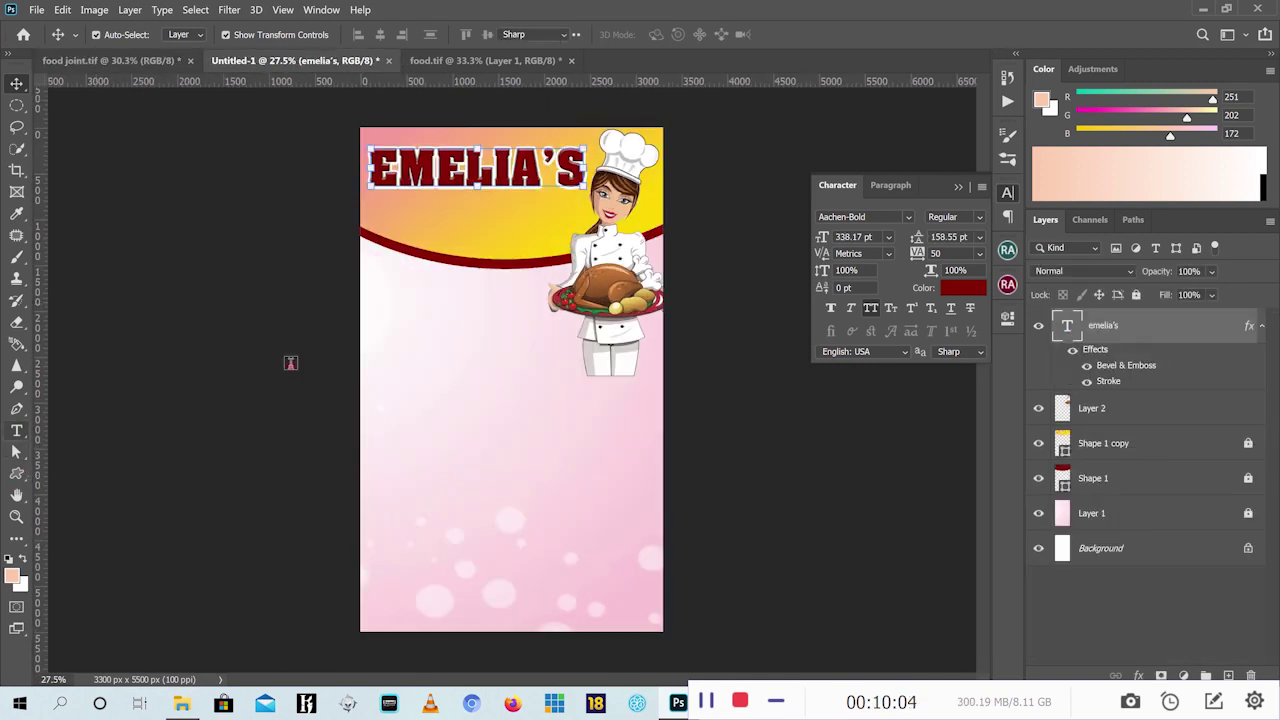
# Type 'FOOD JOINT' in 72 pt Aachen-Bold just beneath the EMELIA'S heading
pyautogui.click(418, 226)
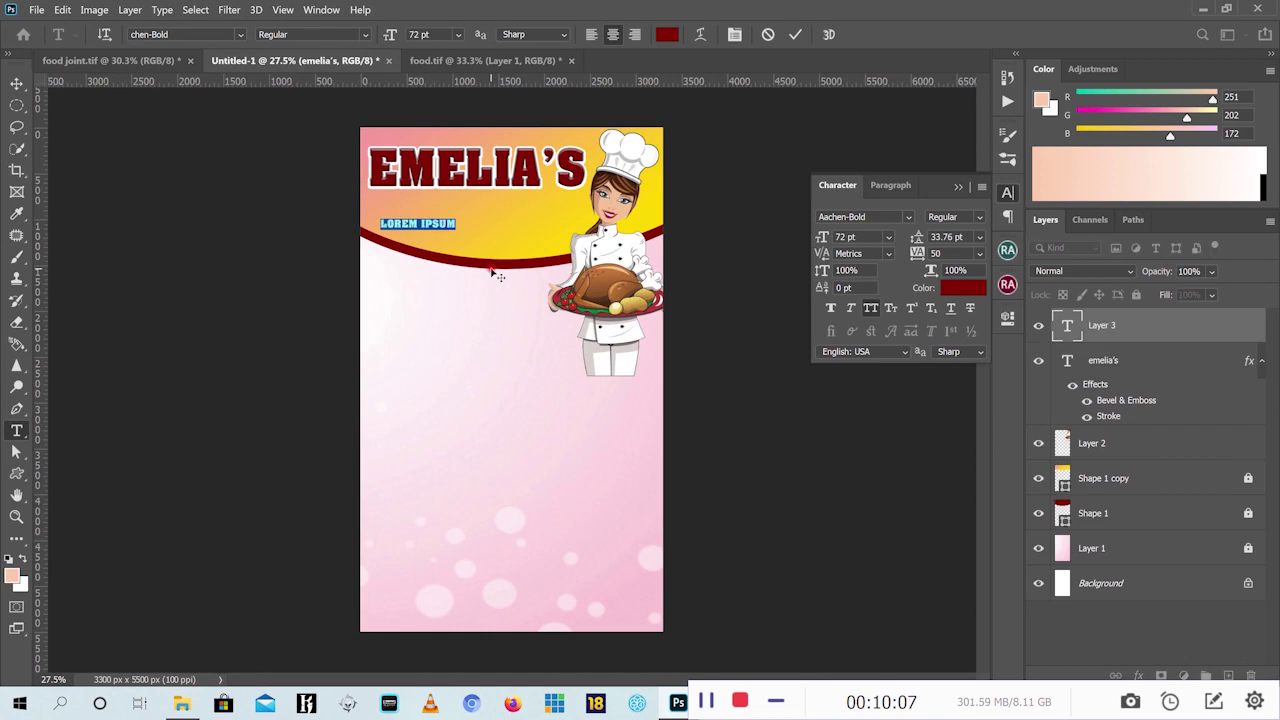
pyautogui.write('FOO')
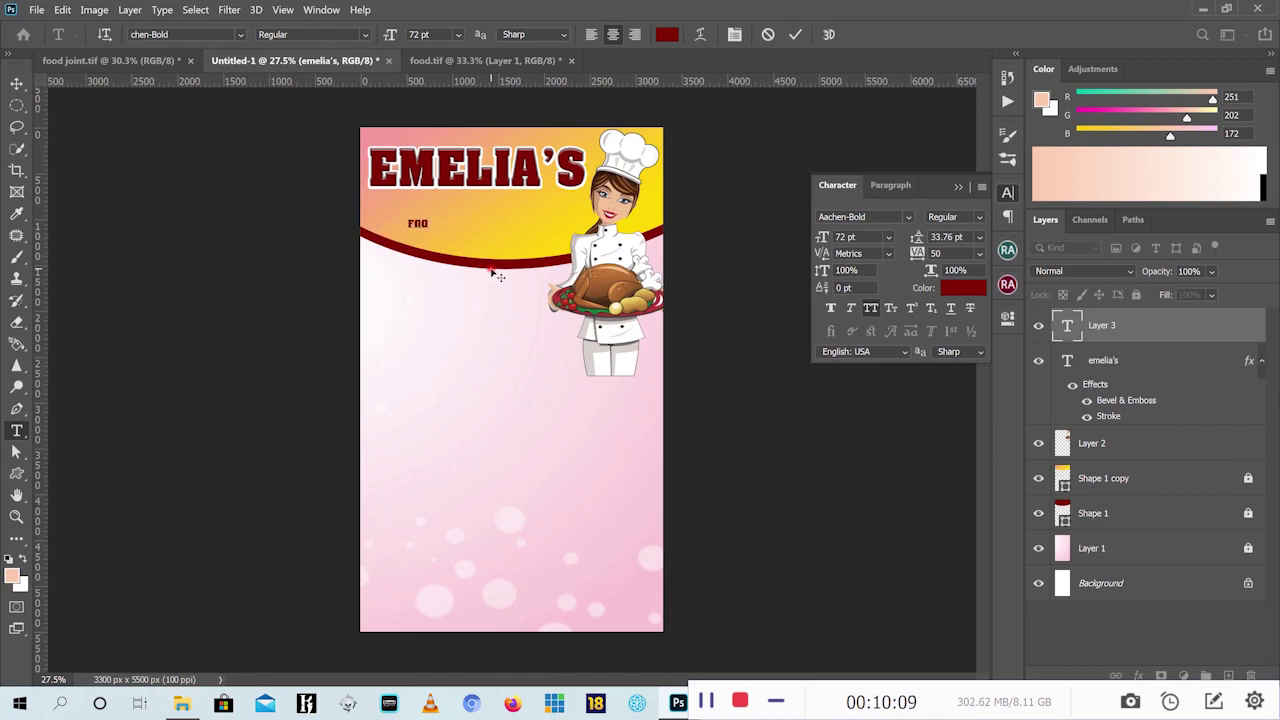
pyautogui.write('D JOINT')
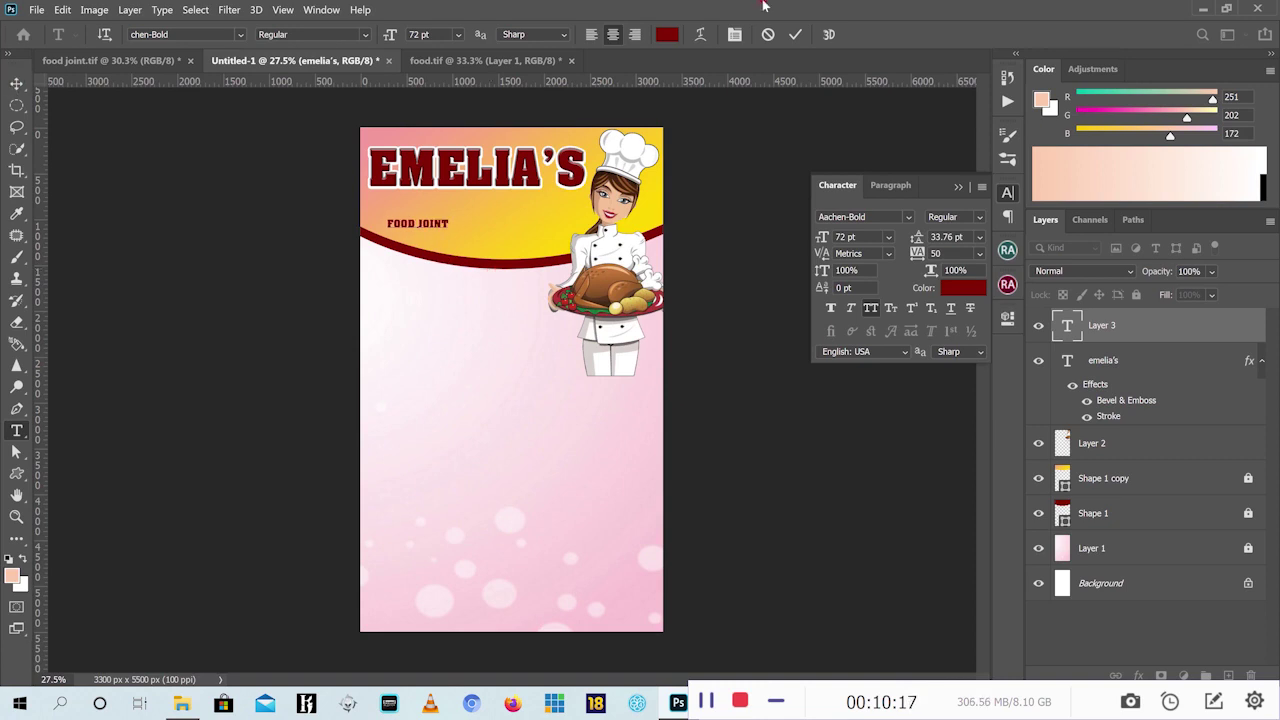
pyautogui.click(792, 35)
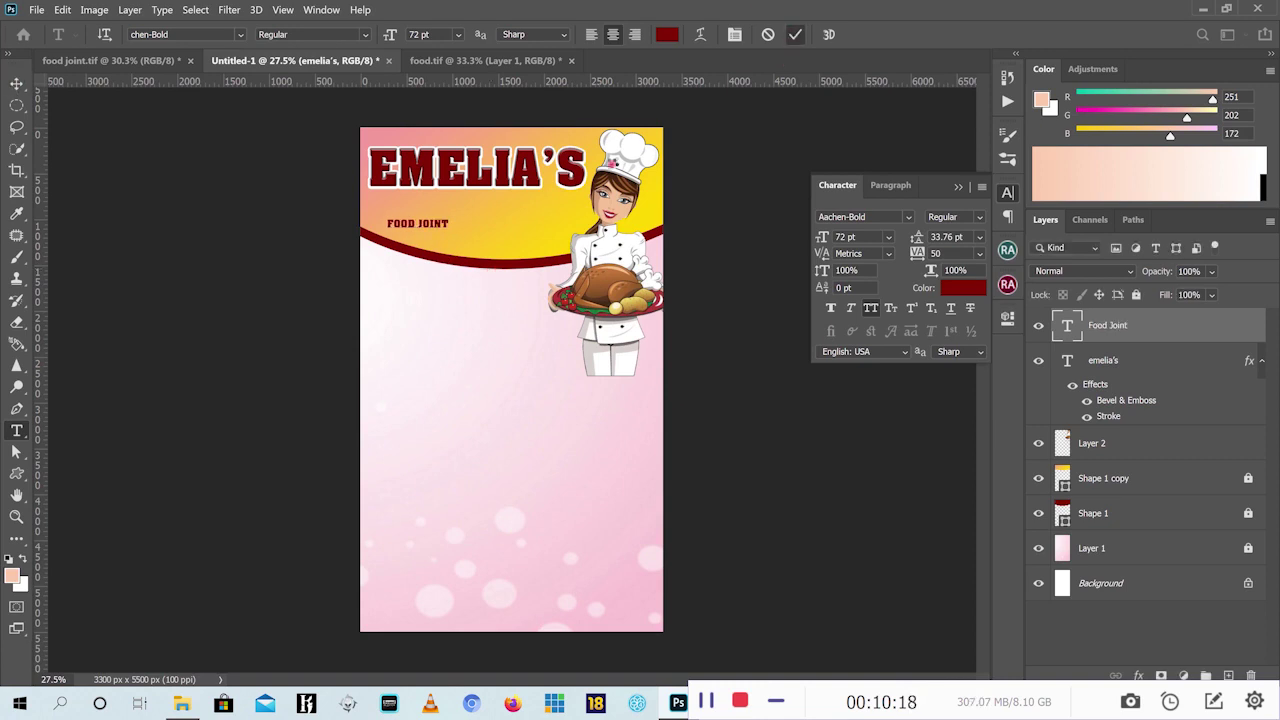
pyautogui.click(19, 87)
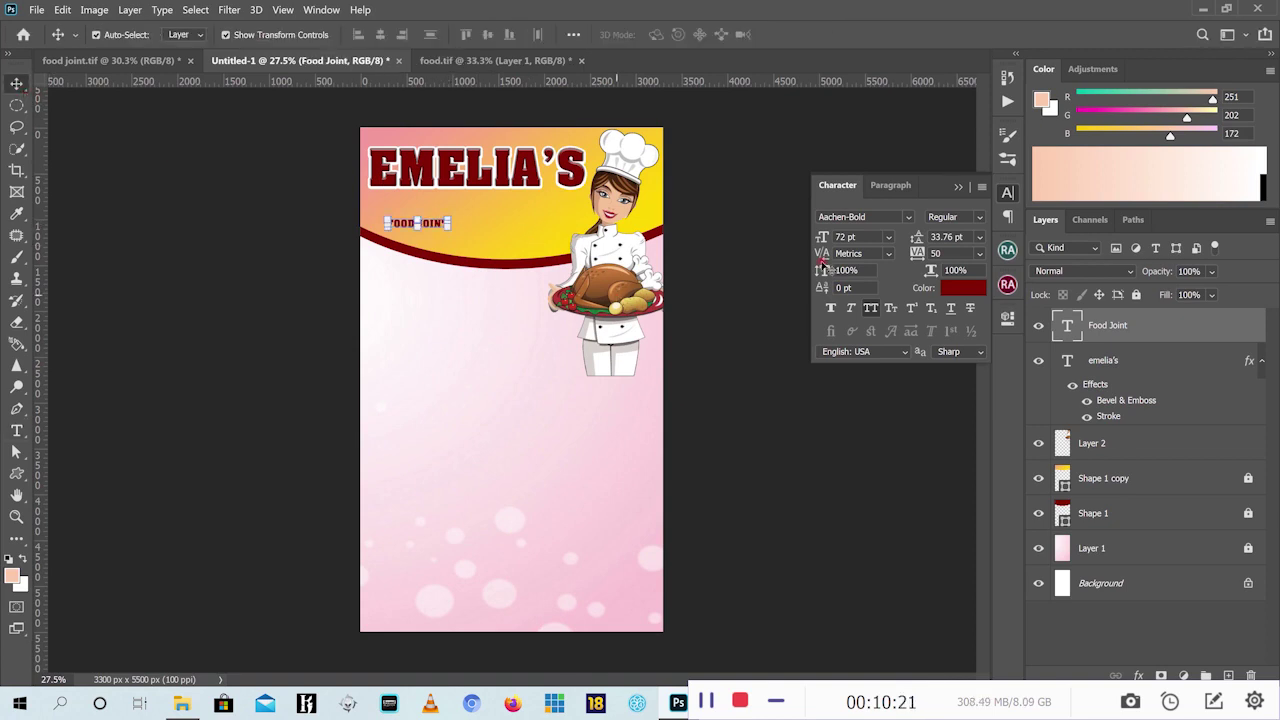
# Set FOOD JOINT in Bellynice and scale it to 260.51 pt just under EMELIA'S
pyautogui.click(910, 217)
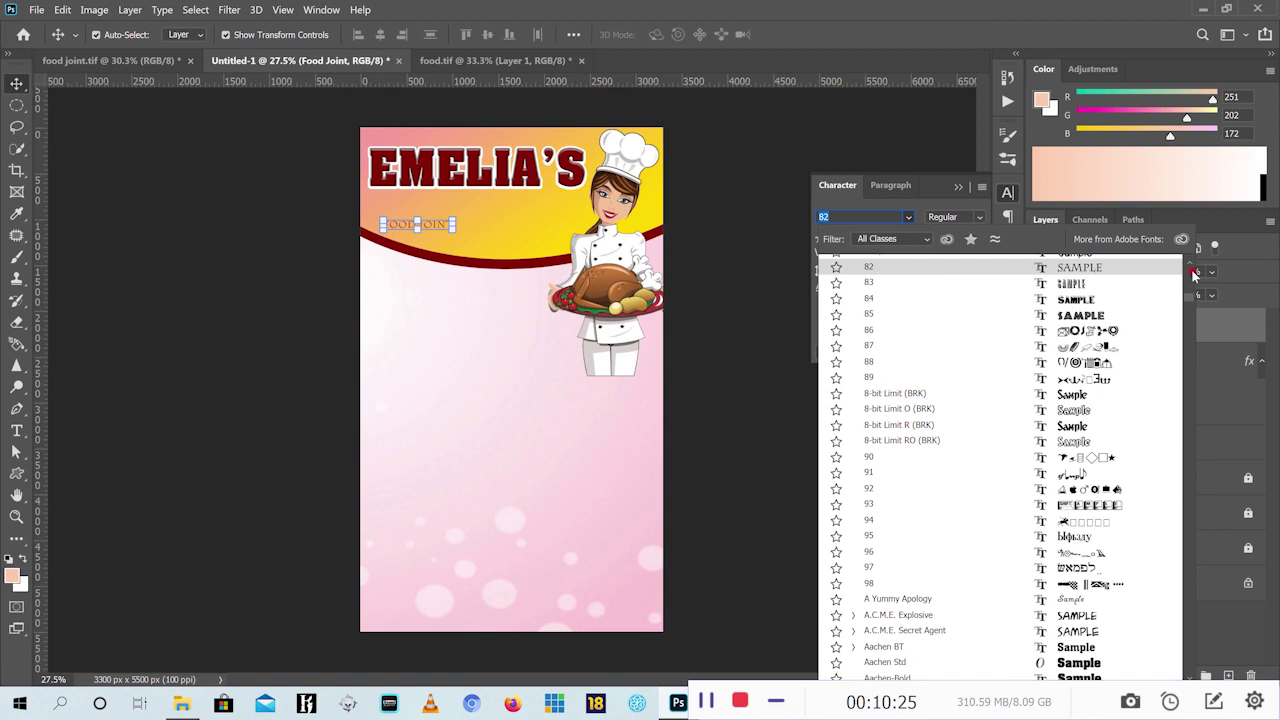
pyautogui.moveTo(1193, 275); pyautogui.dragTo(1188, 260)
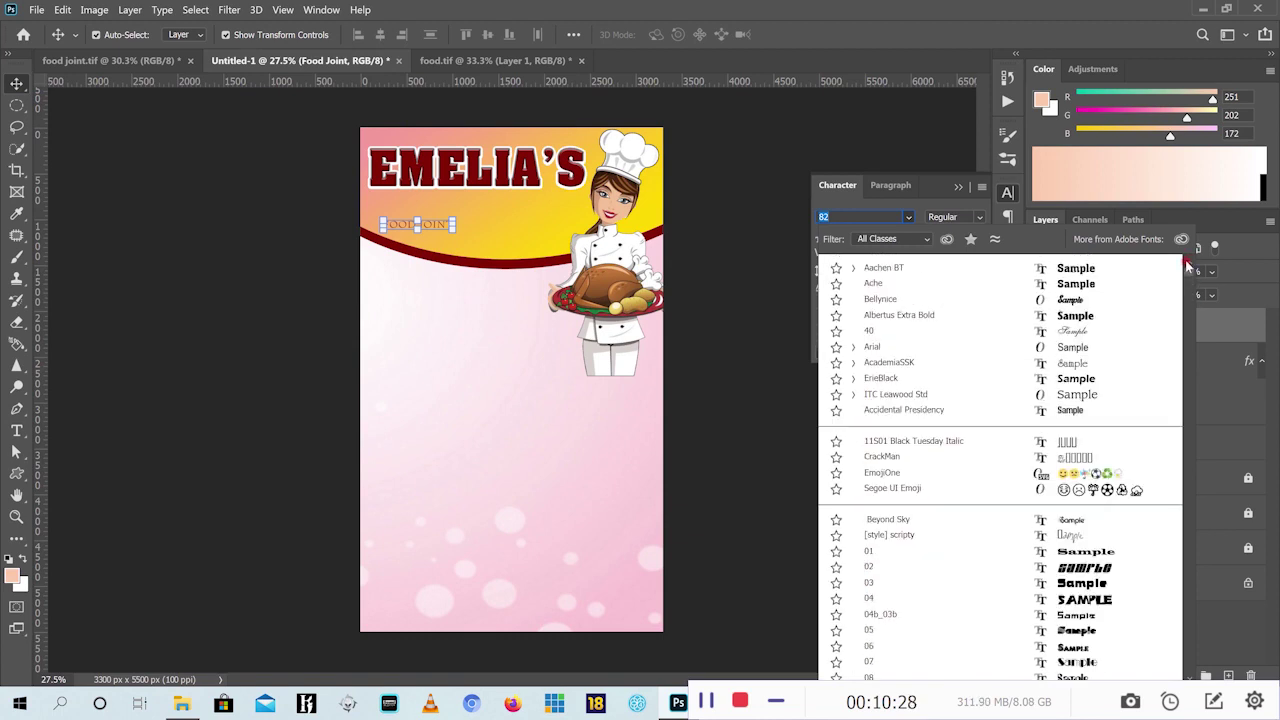
pyautogui.click(880, 298)
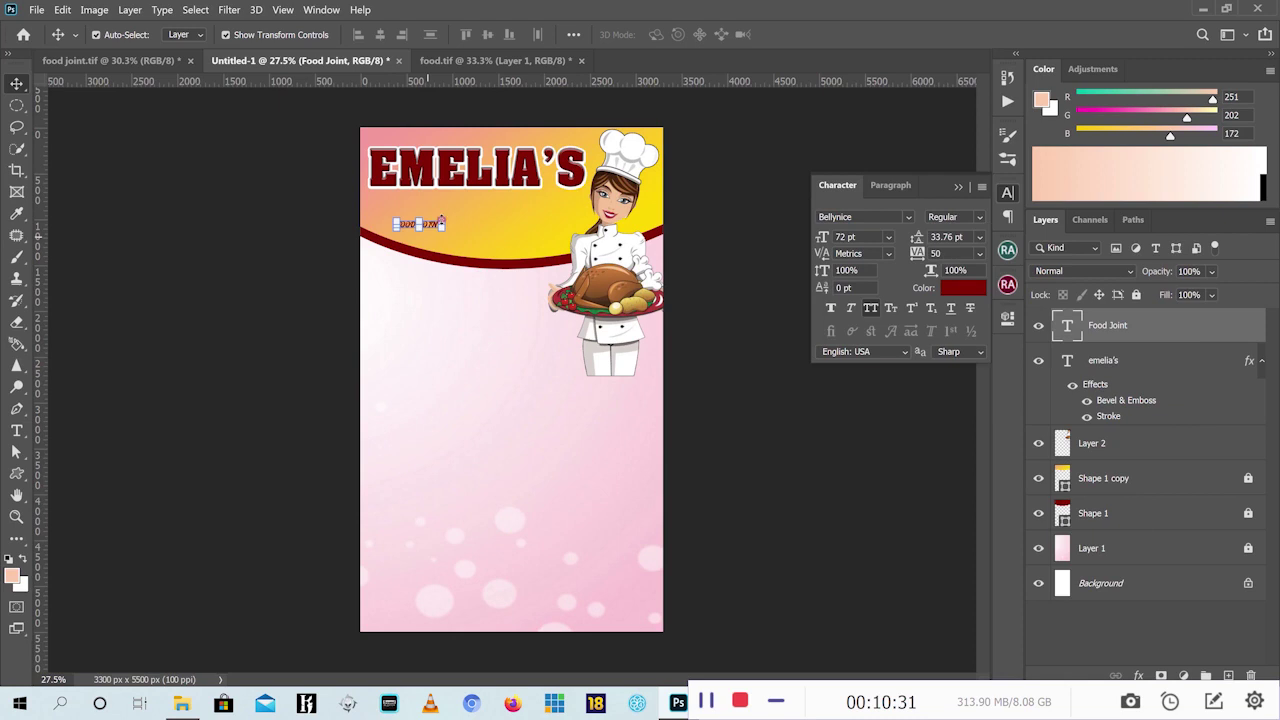
pyautogui.hotkey('ctrl', 't')
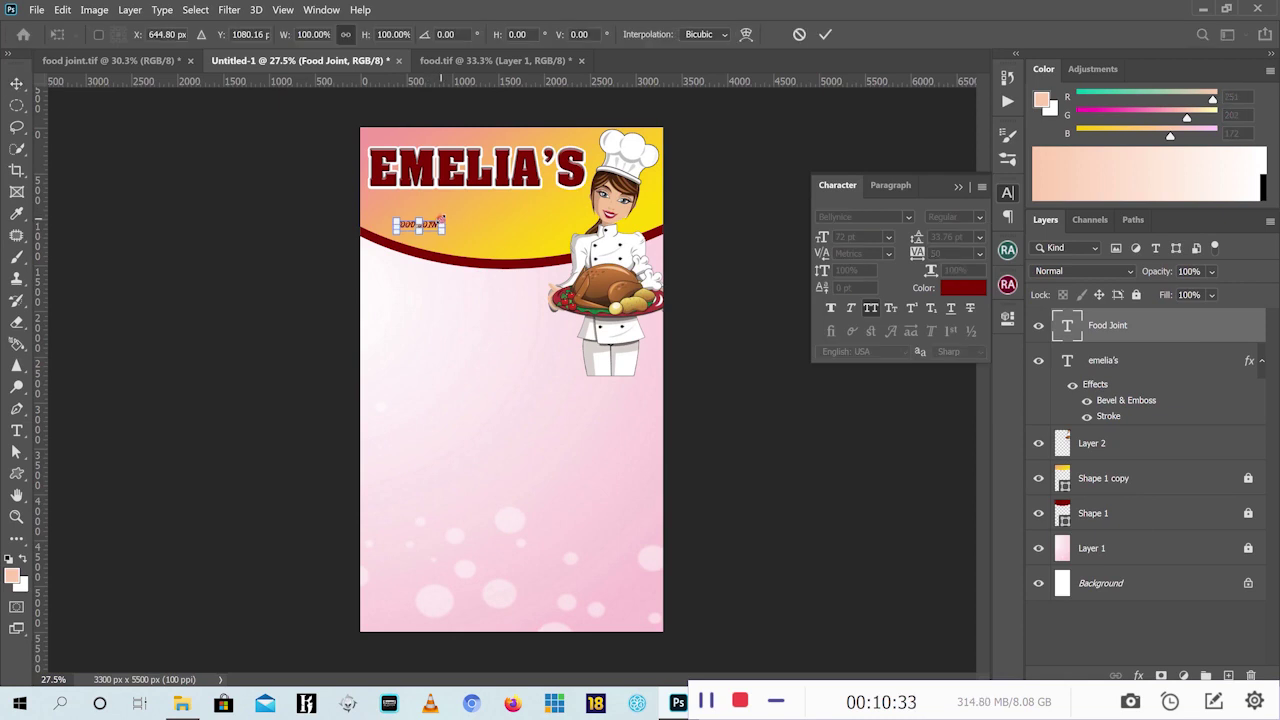
pyautogui.moveTo(447, 213); pyautogui.dragTo(562, 196)
pyautogui.moveTo(553, 150); pyautogui.dragTo(555, 150)
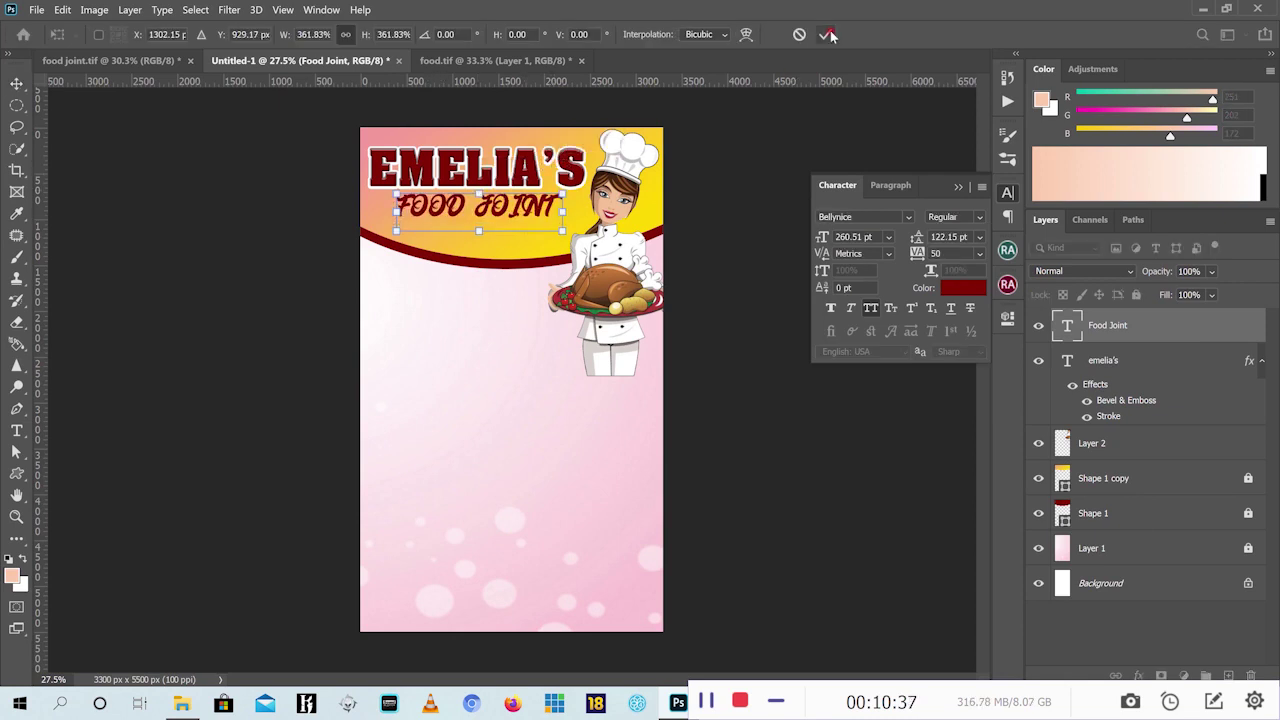
pyautogui.press('Return')
# Delete the letters of the word FOOD from the Food Joint text
pyautogui.press('v')
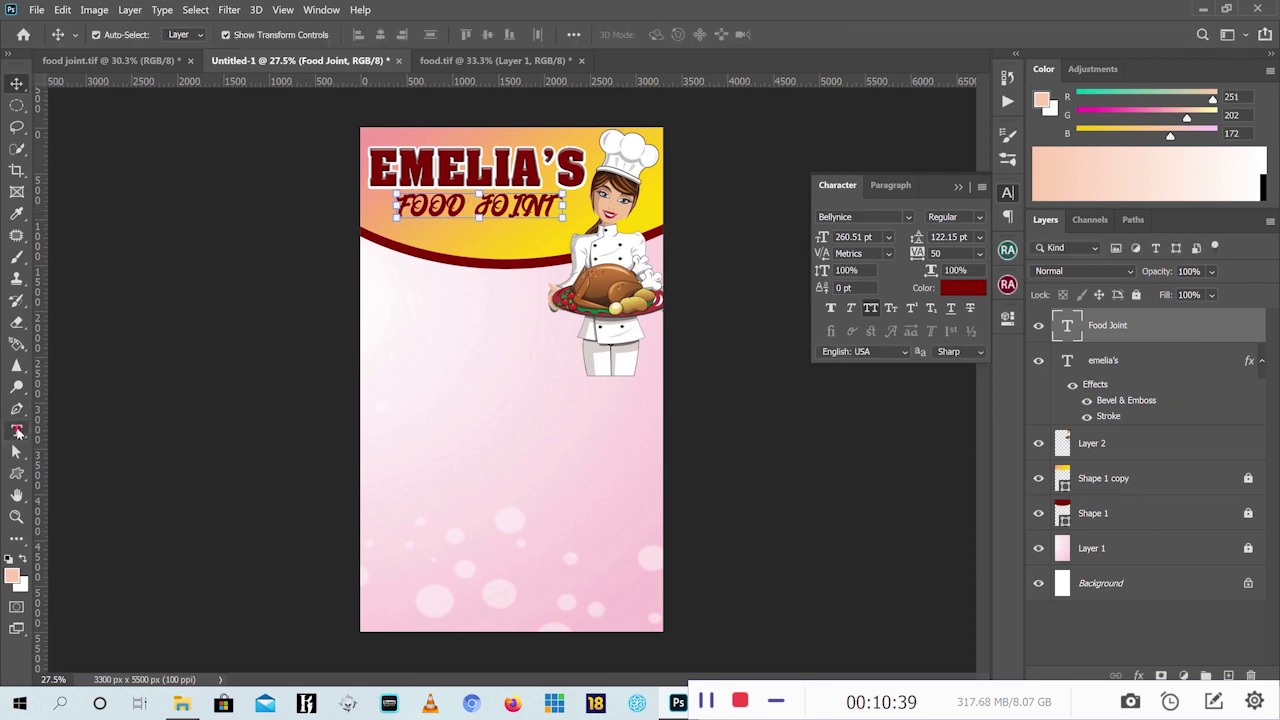
pyautogui.press('t')
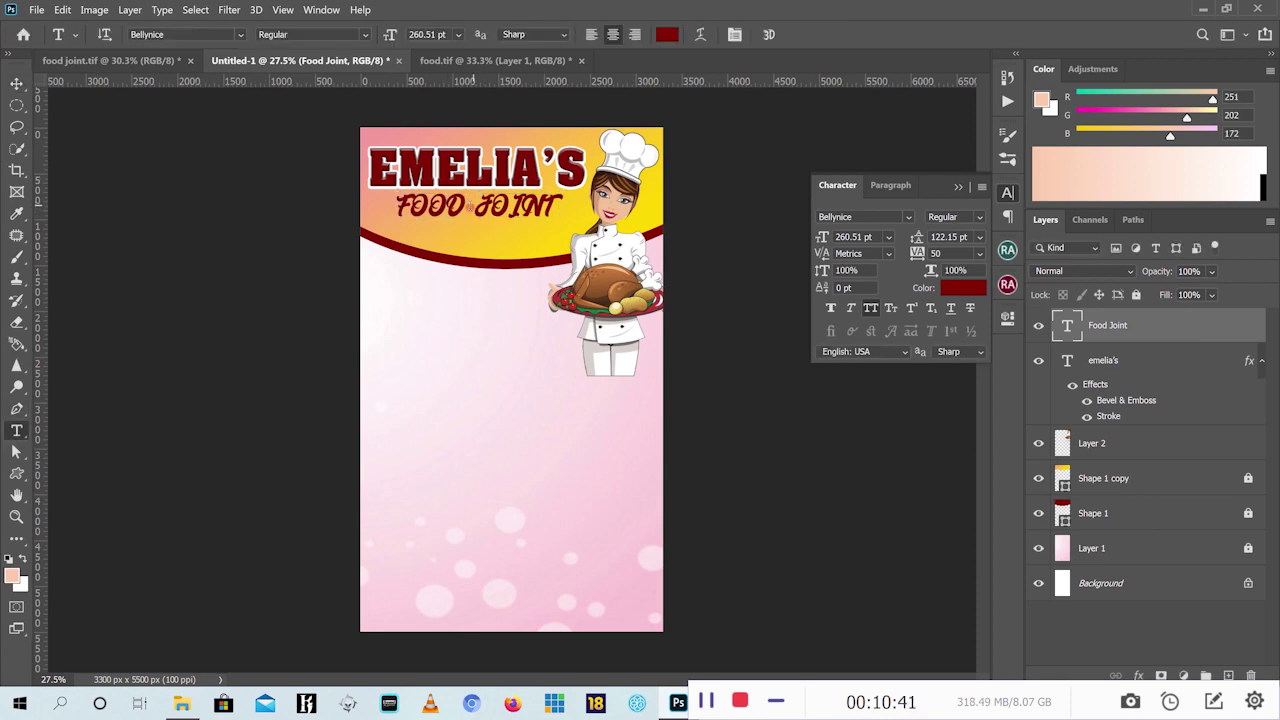
pyautogui.doubleClick(401, 205)
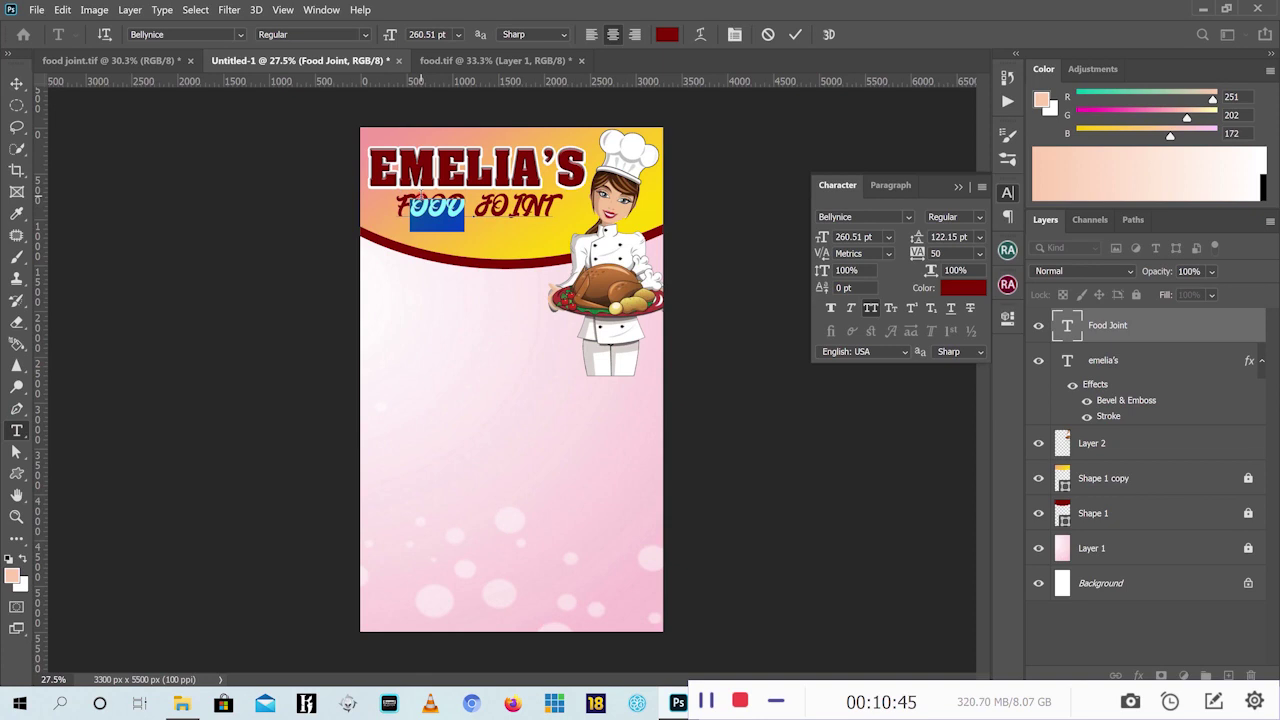
pyautogui.click(421, 195)
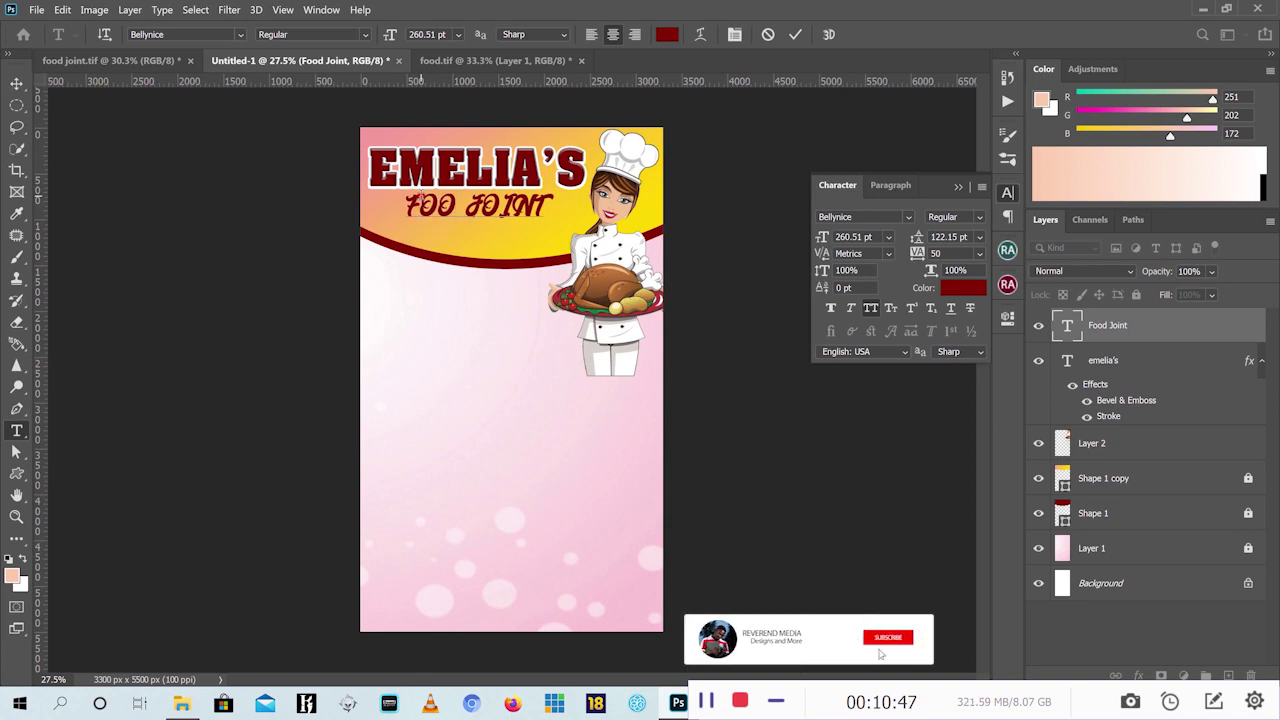
pyautogui.press('BackSpace')
pyautogui.press('BackSpace')
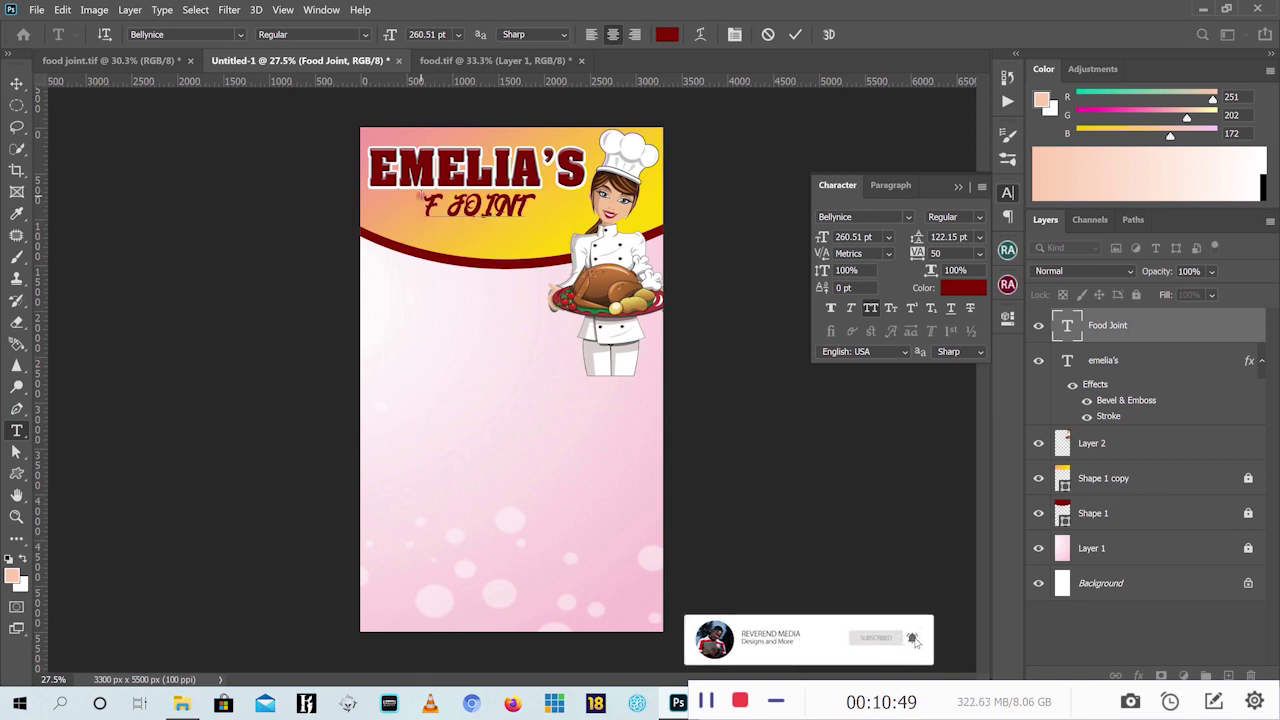
pyautogui.write('OO')
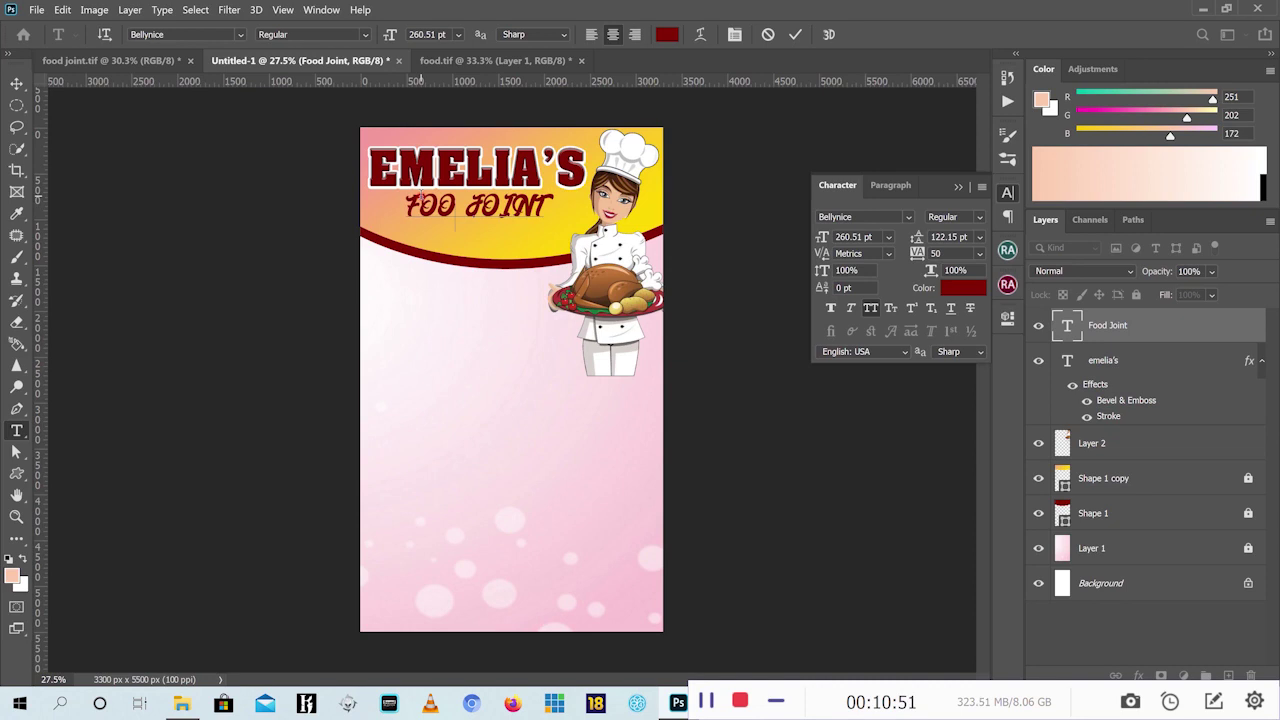
pyautogui.press('BackSpace')
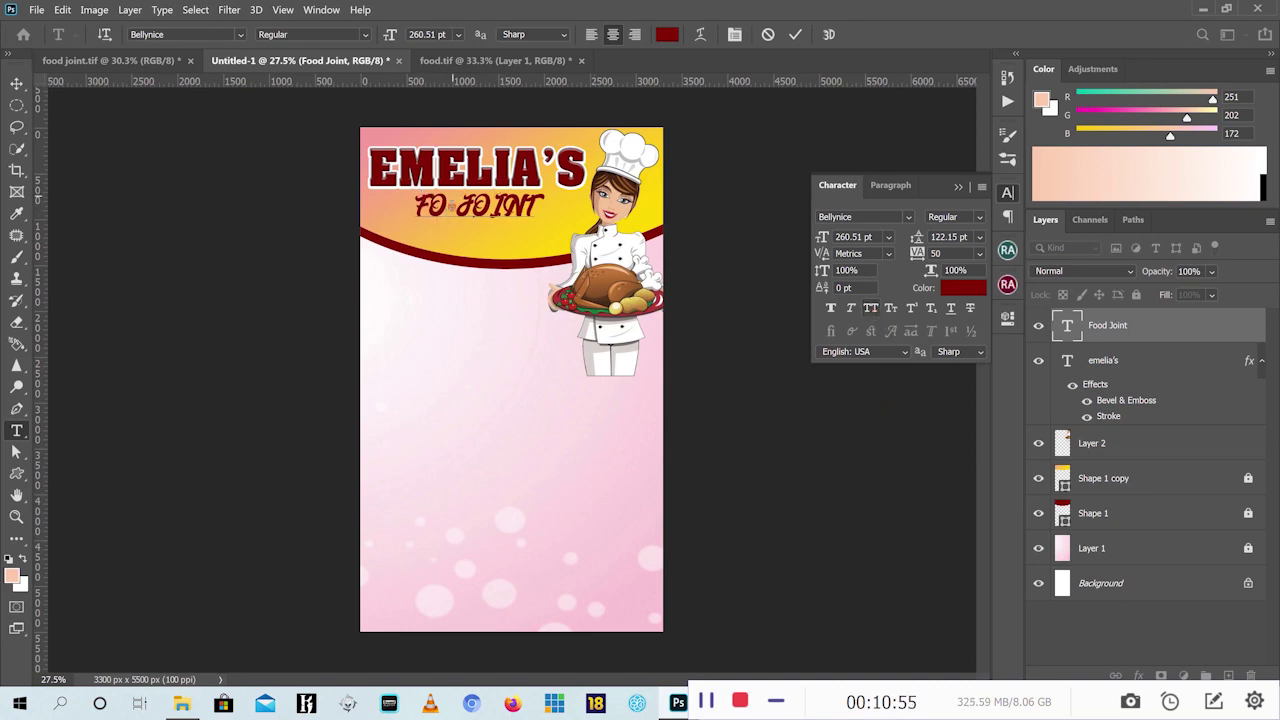
pyautogui.moveTo(445, 222); pyautogui.dragTo(433, 207)
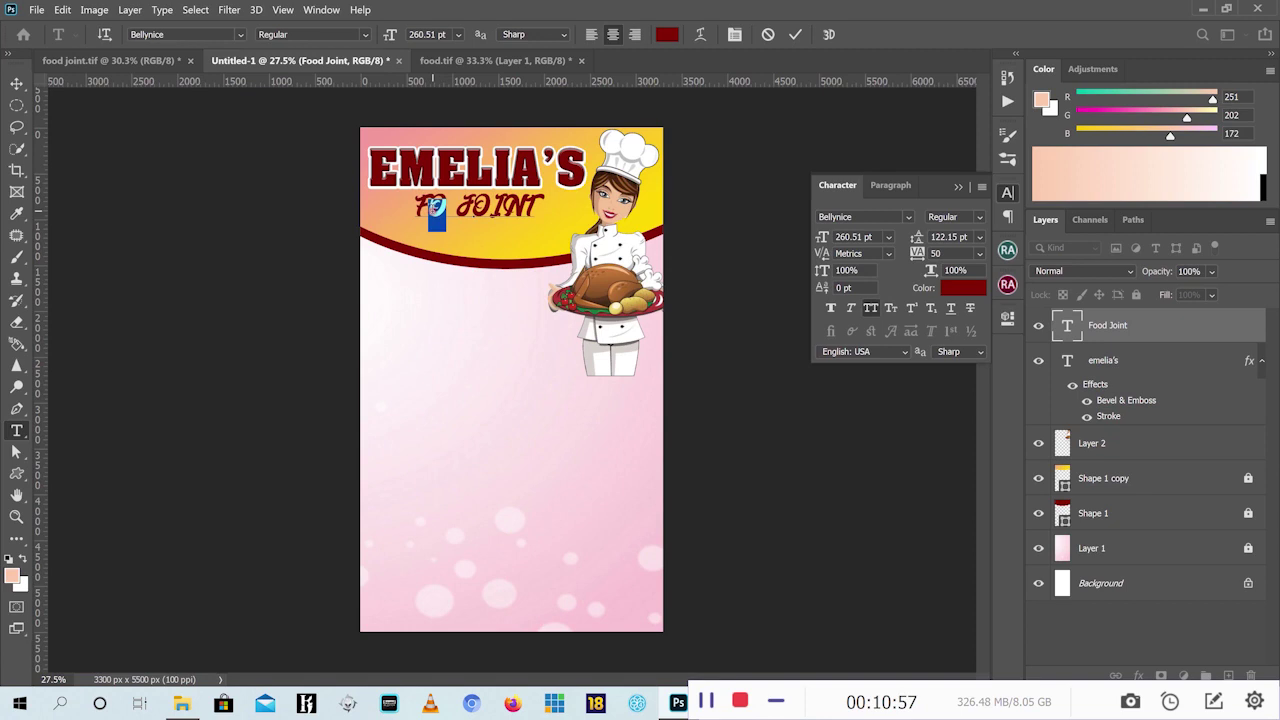
pyautogui.click(446, 226)
pyautogui.press('BackSpace')
pyautogui.write('OOD')
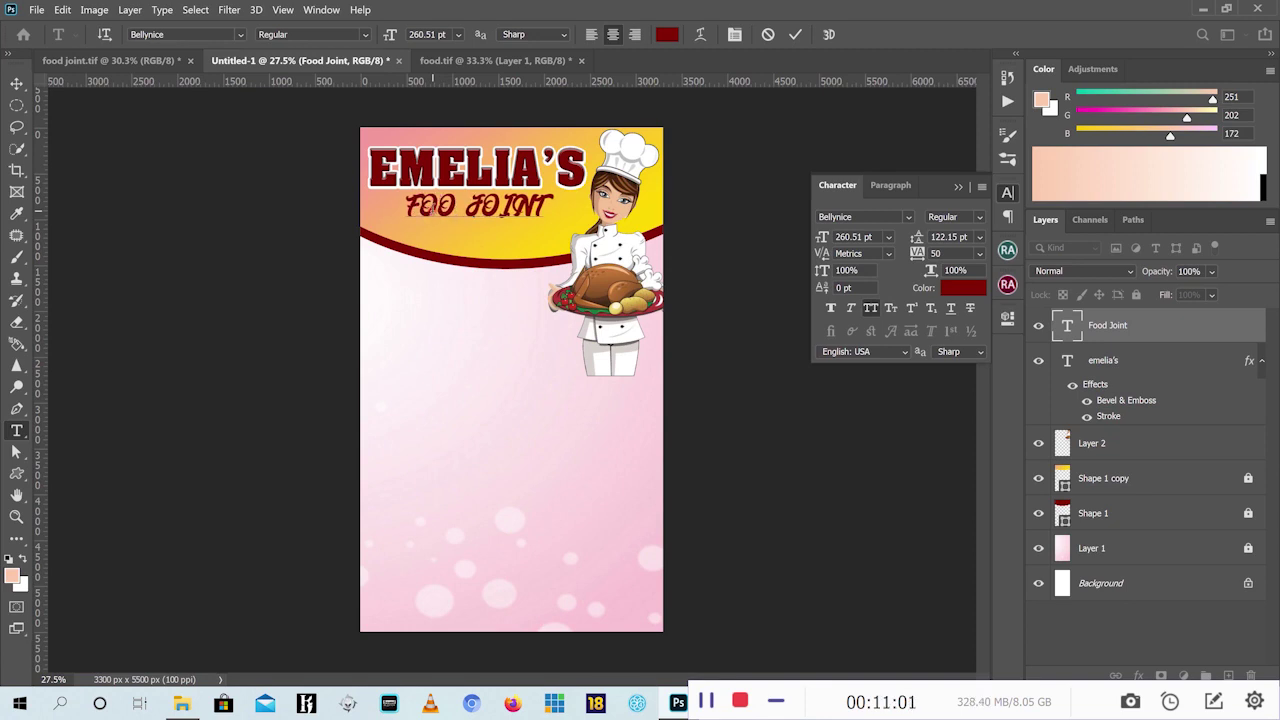
pyautogui.press('BackSpace')
pyautogui.press('BackSpace')
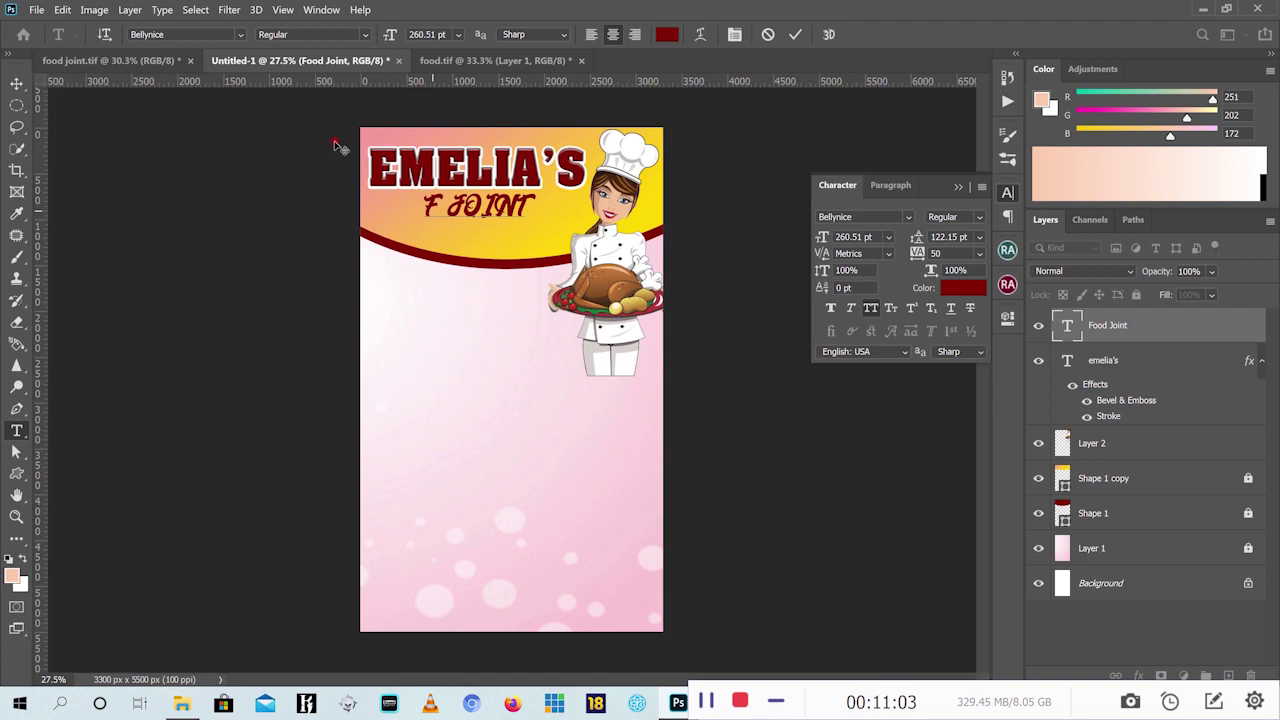
# Commit the edit and delete the leftover F JOINT text layer
pyautogui.click(795, 34)
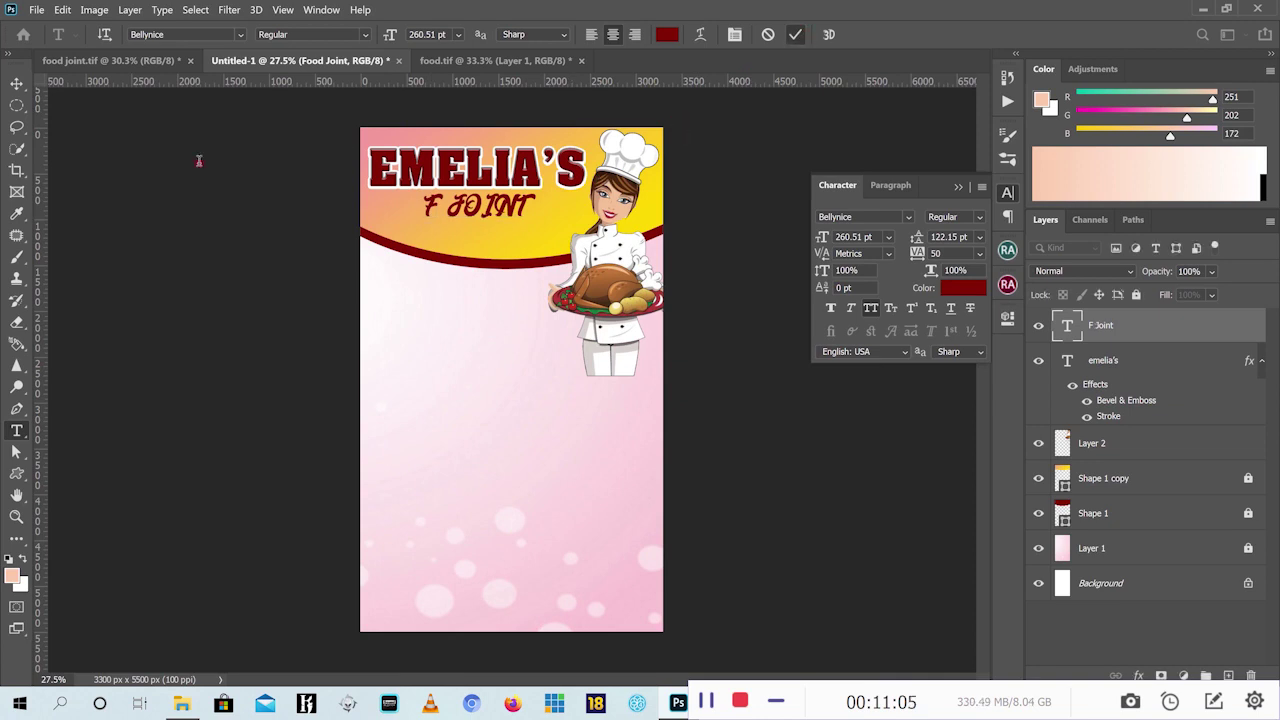
pyautogui.click(14, 83)
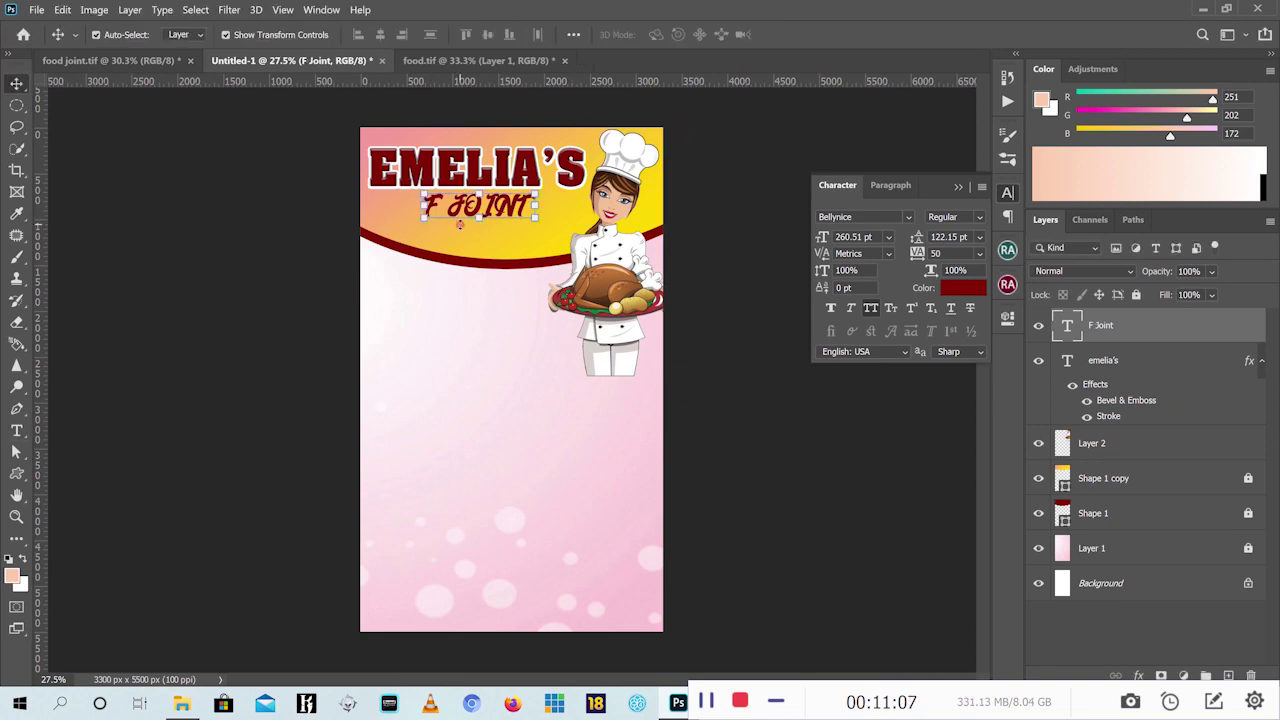
pyautogui.press('Delete')
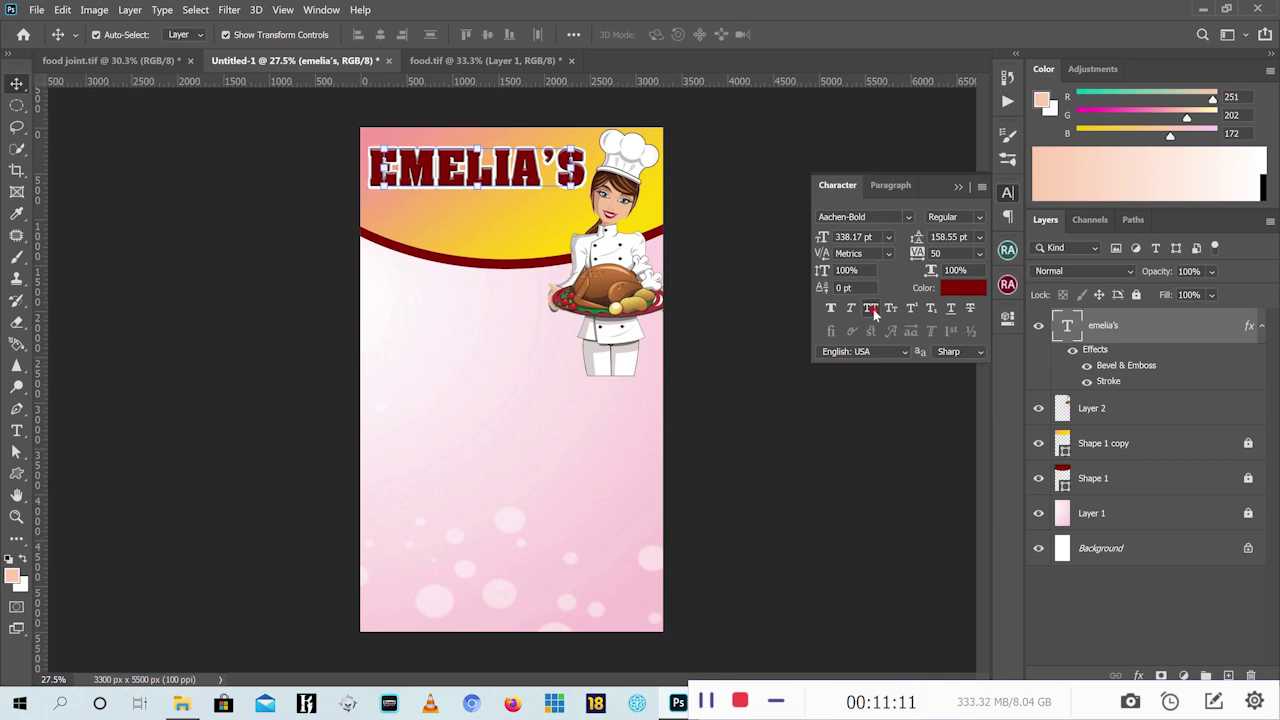
pyautogui.click(871, 309)
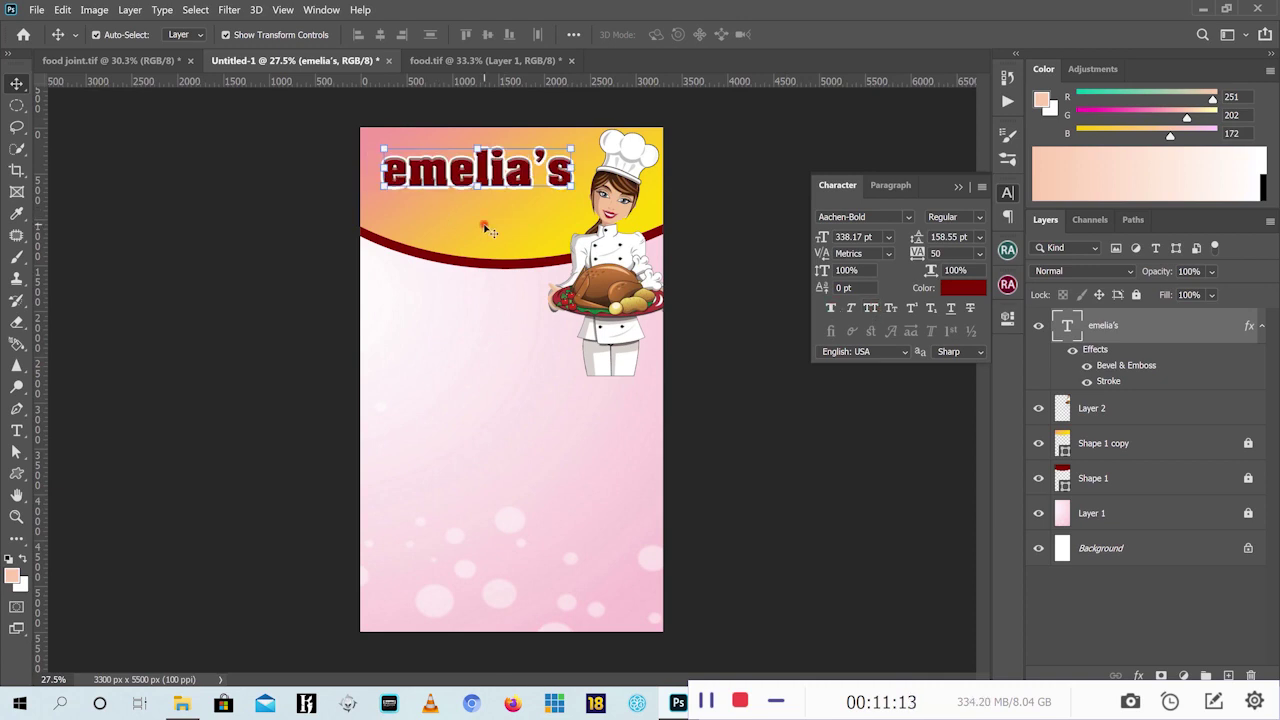
pyautogui.moveTo(487, 230)
pyautogui.mouseDown()
pyautogui.moveTo(505, 230)
pyautogui.moveTo(487, 230)
pyautogui.mouseUp()
pyautogui.click(872, 310)
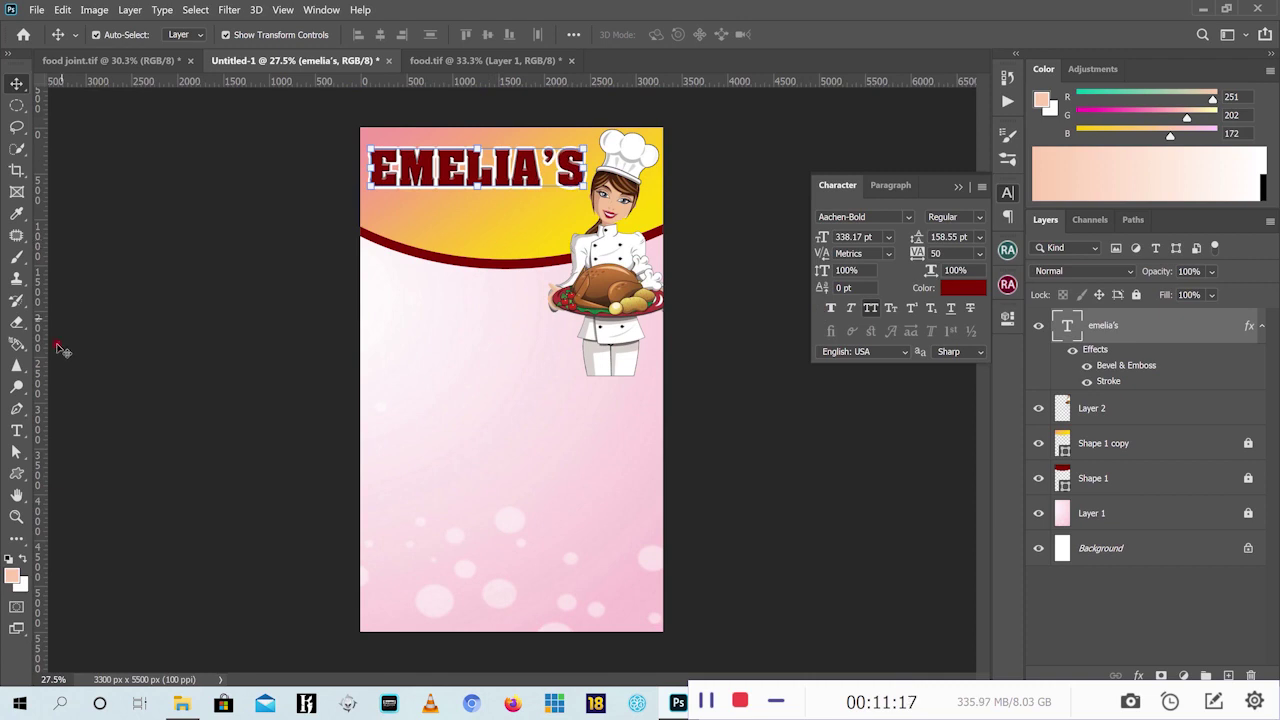
pyautogui.click(16, 430)
# Type 'Food Joint' below the curve with All Caps turned off
pyautogui.click(405, 345)
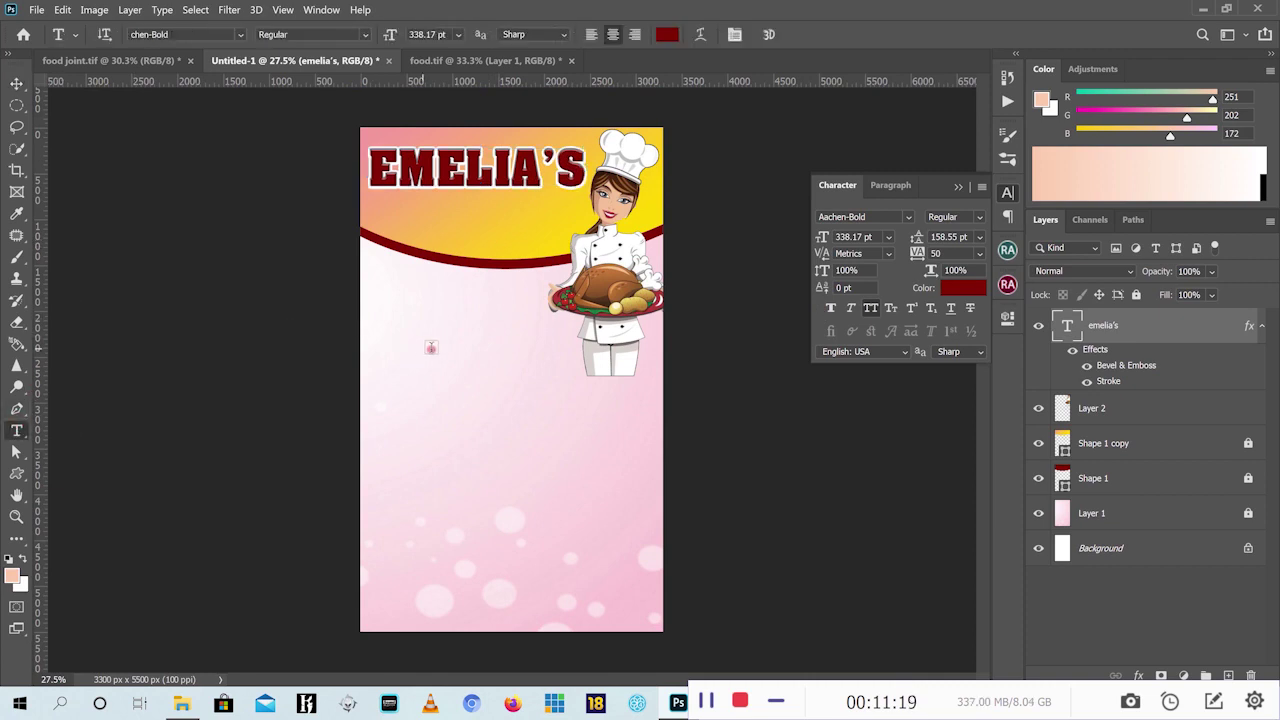
pyautogui.click(874, 311)
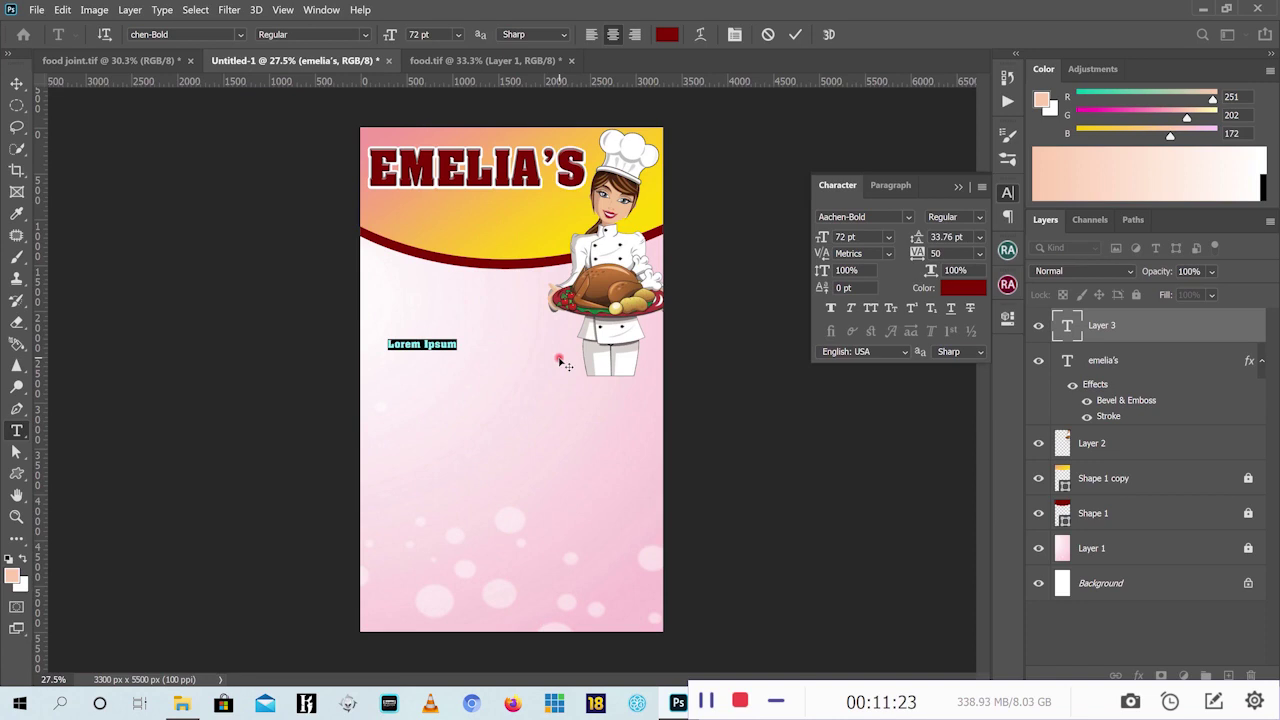
pyautogui.press('BackSpace')
pyautogui.write('Food ')
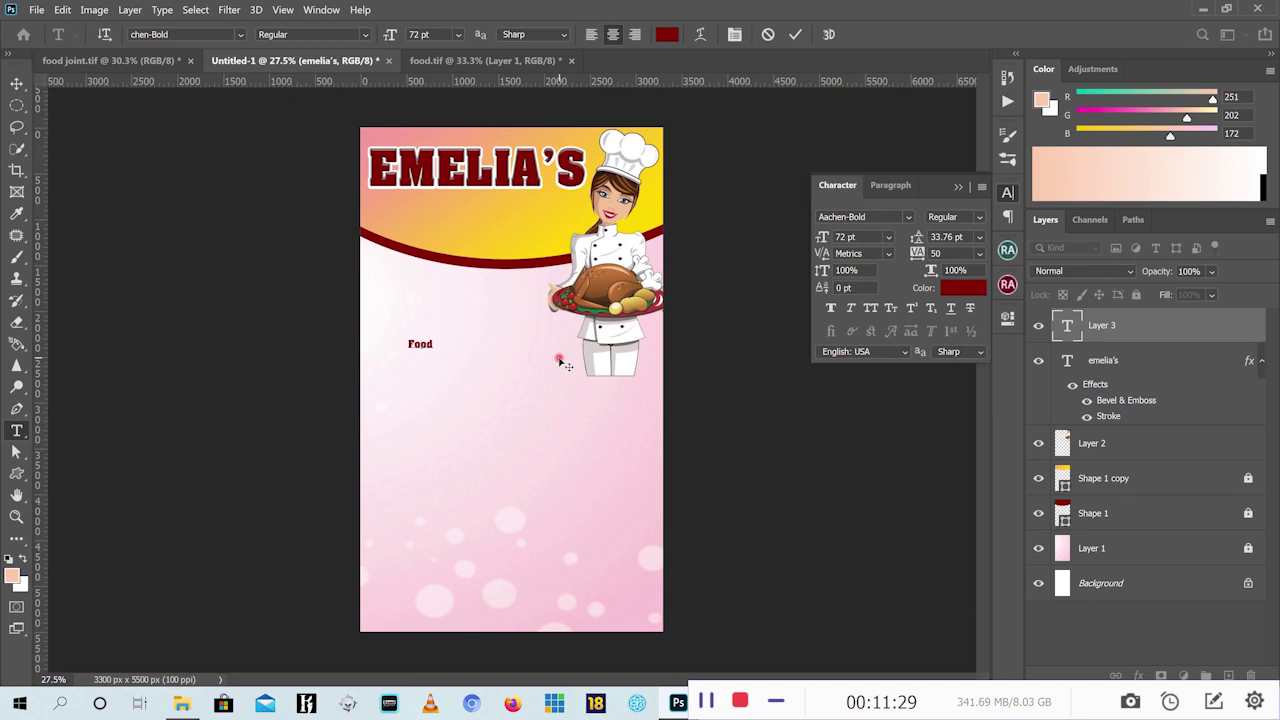
pyautogui.write('Joiny')
pyautogui.press('BackSpace')
pyautogui.write('t')
pyautogui.click(795, 34)
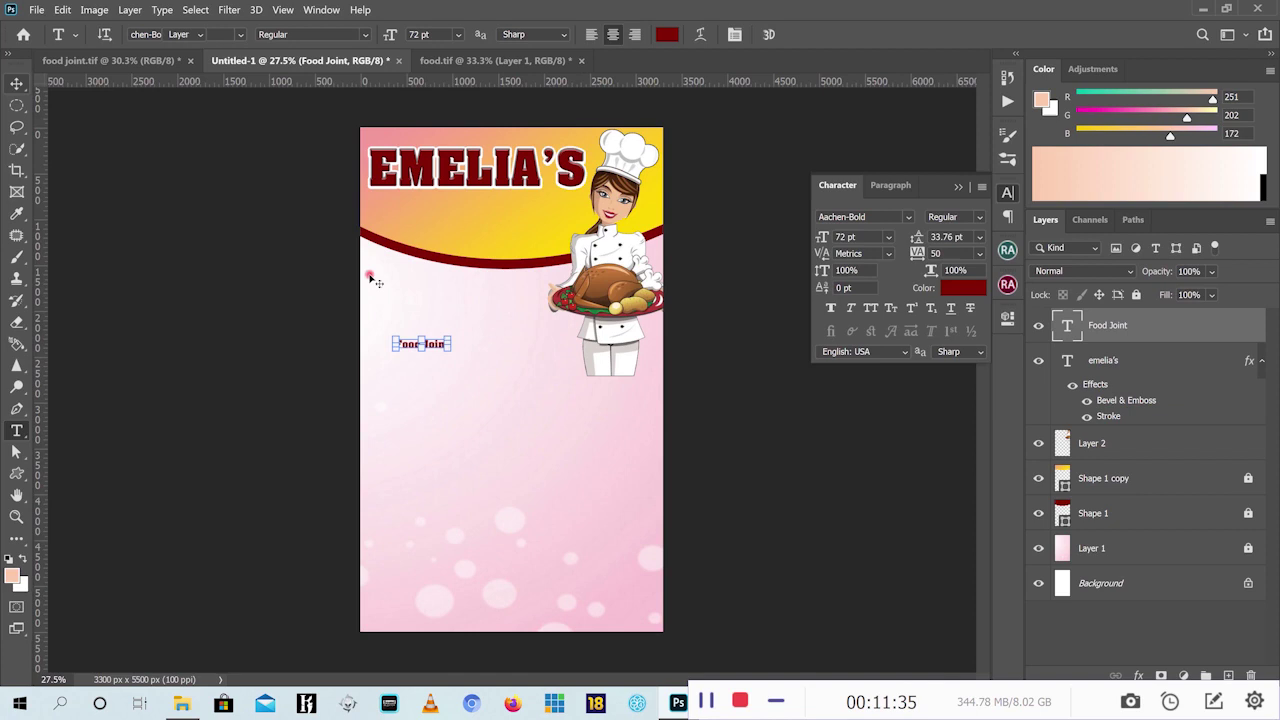
# Scale the Food Joint text to about 379% and place it under EMELIA'S
pyautogui.press('v')
pyautogui.hotkey('ctrl', 't')
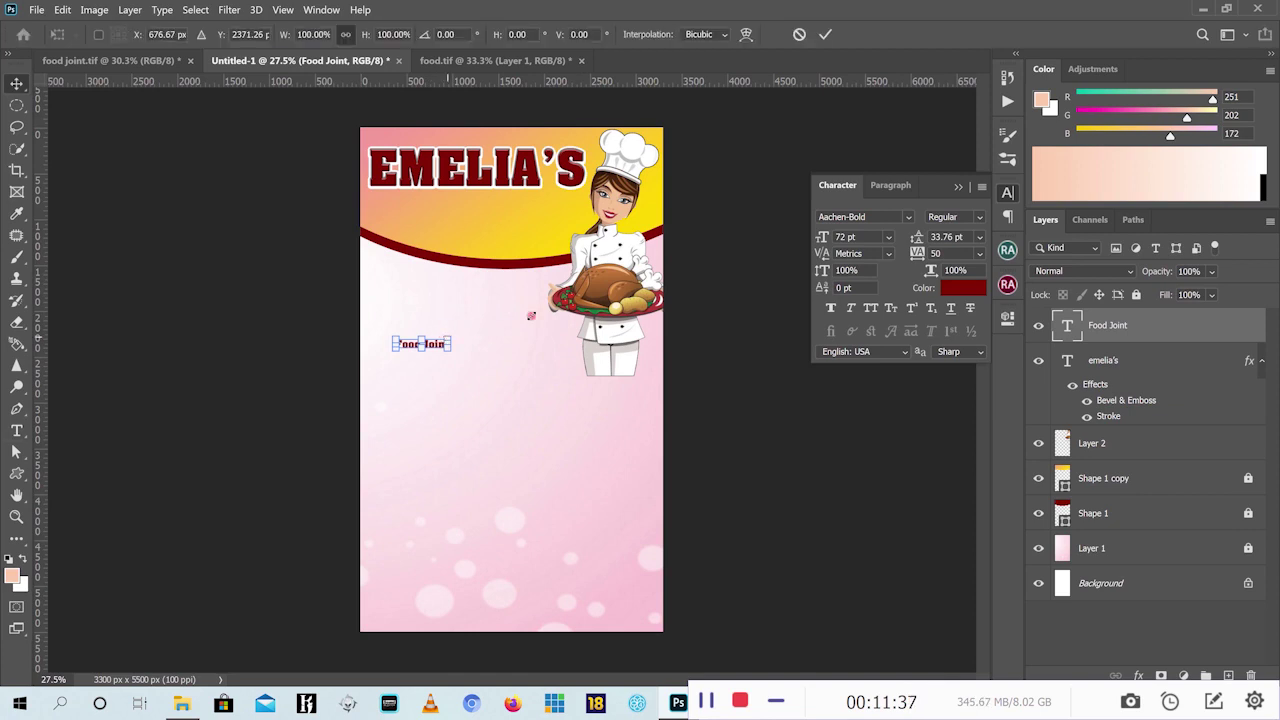
pyautogui.moveTo(452, 336); pyautogui.dragTo(597, 310)
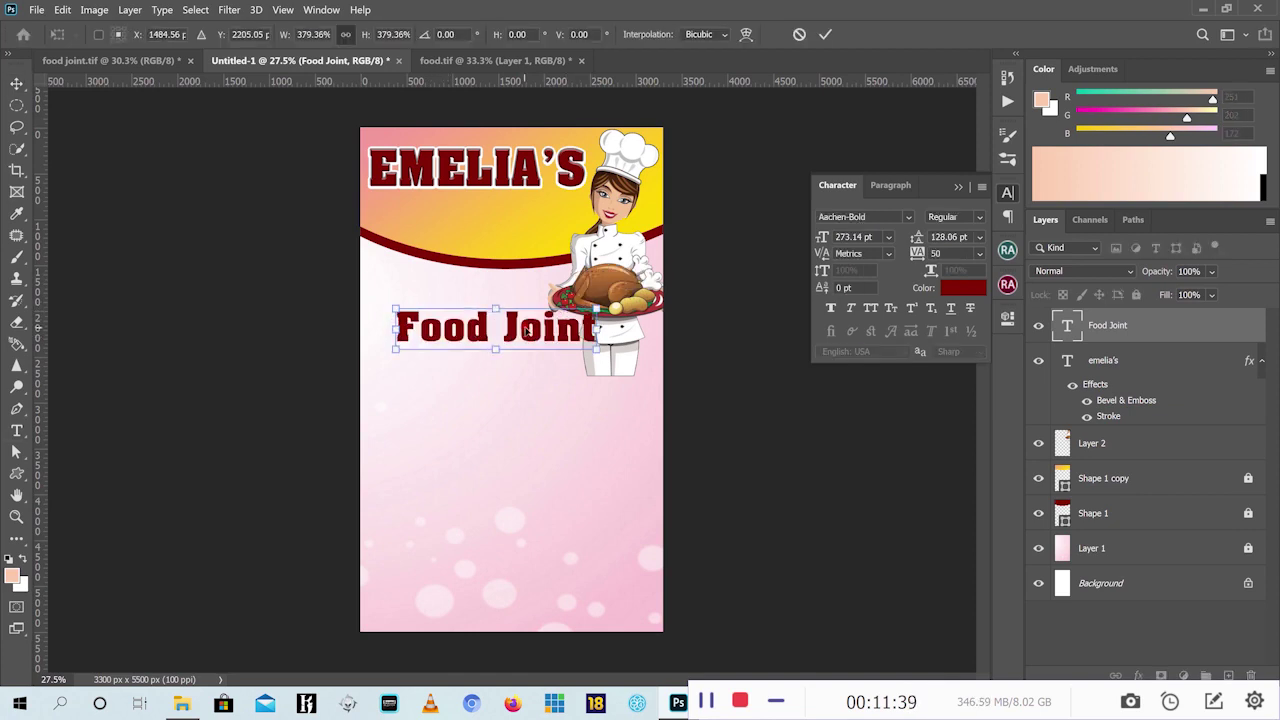
pyautogui.moveTo(507, 265); pyautogui.dragTo(513, 221)
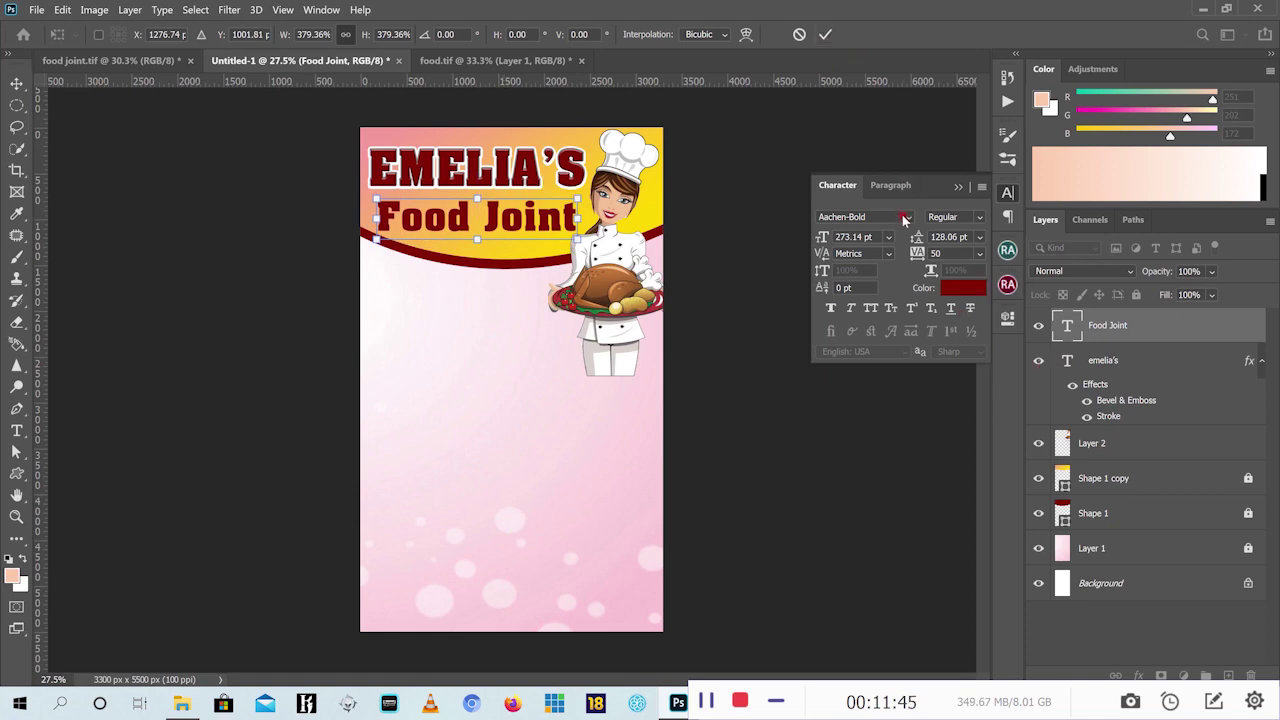
pyautogui.click(824, 34)
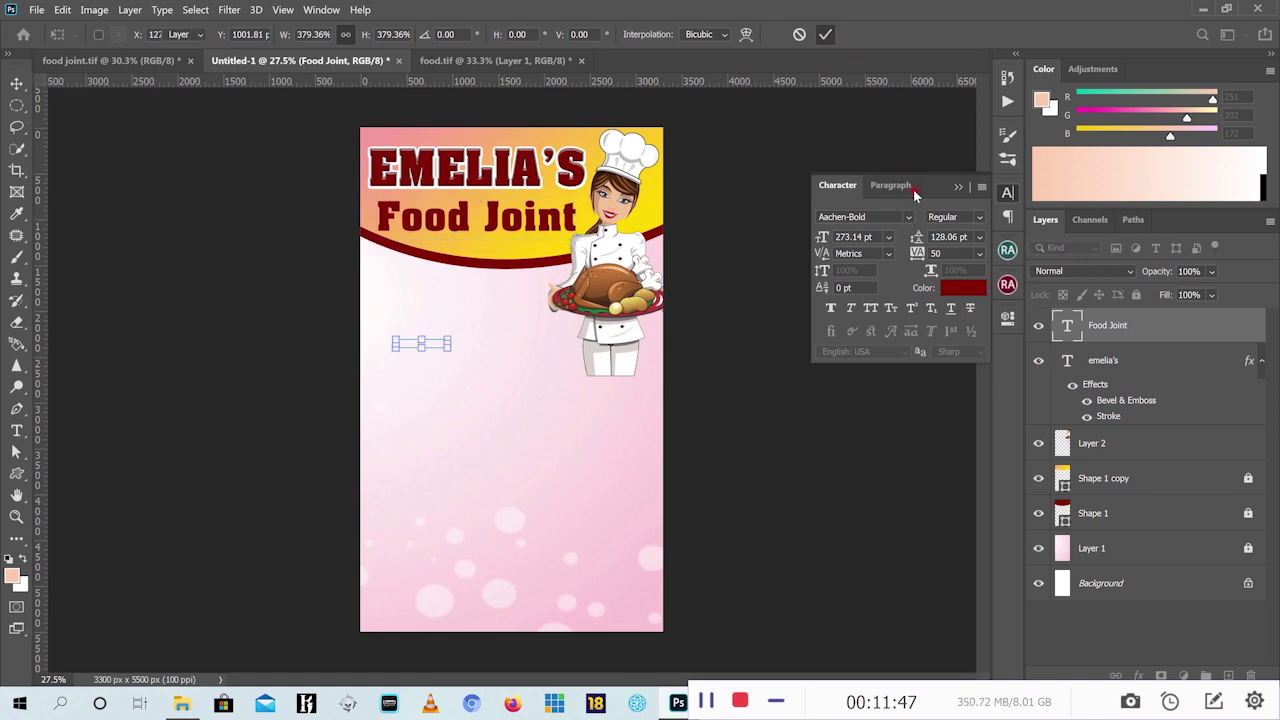
# Change the Food Joint font to Bellynice, after trying ErieBlack
pyautogui.click(909, 218)
pyautogui.scroll(-15, 978, 312)
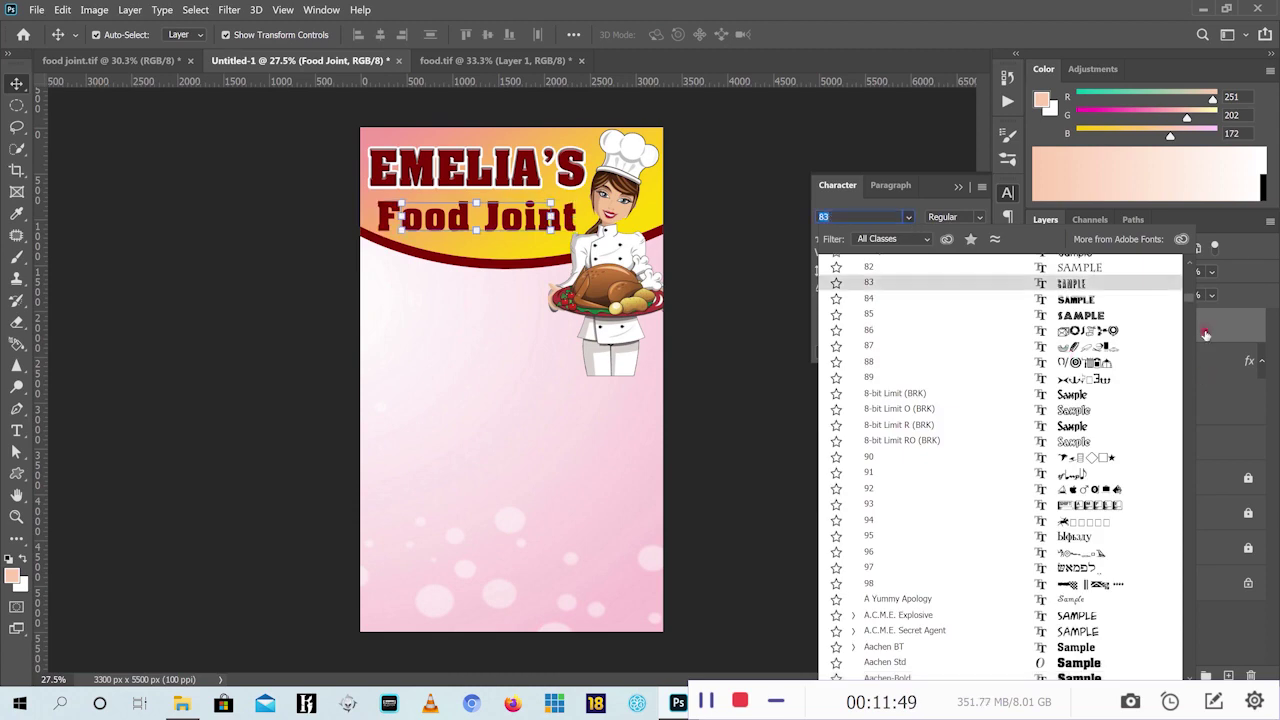
pyautogui.moveTo(1186, 299); pyautogui.dragTo(1187, 255)
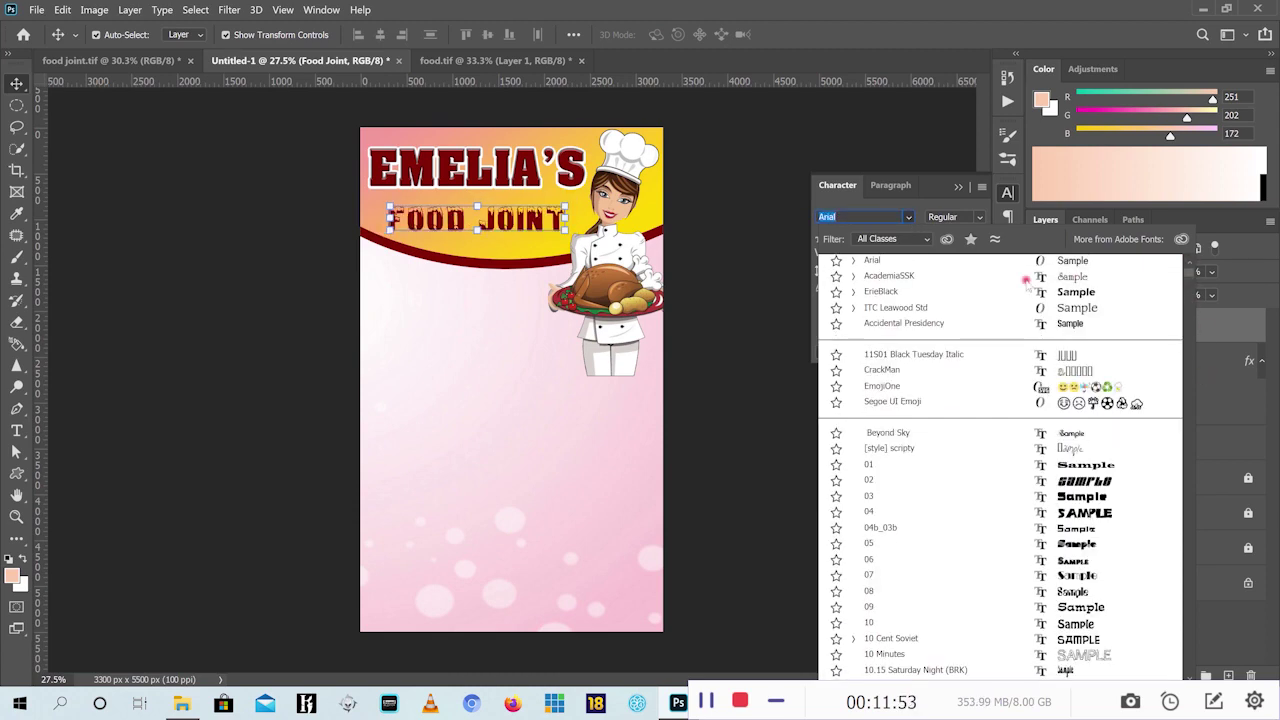
pyautogui.click(954, 297)
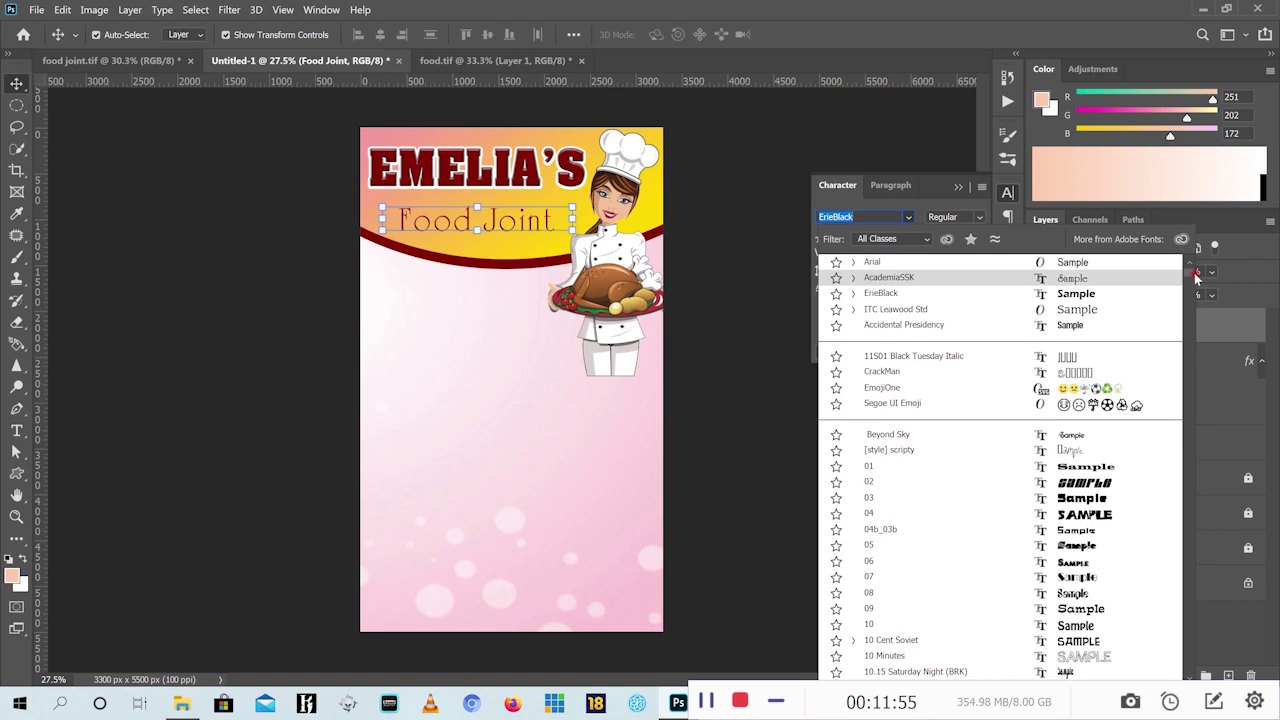
pyautogui.moveTo(1192, 276); pyautogui.dragTo(1192, 268)
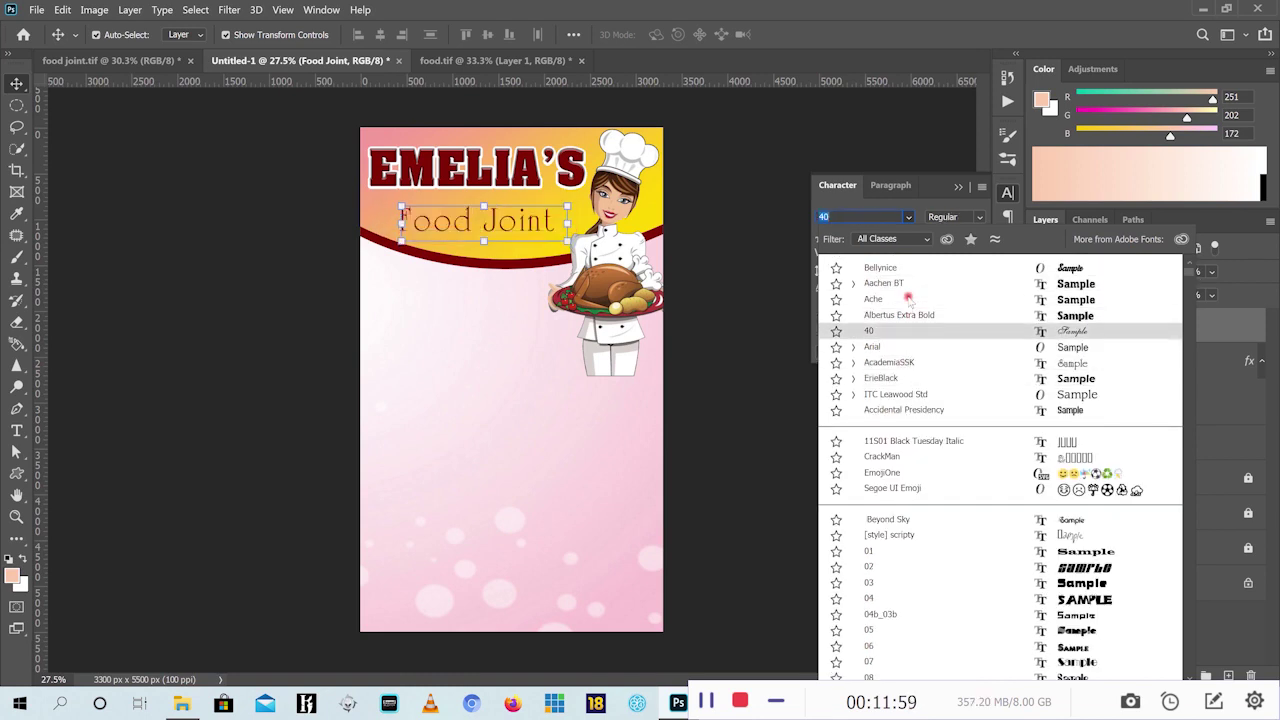
pyautogui.click(897, 268)
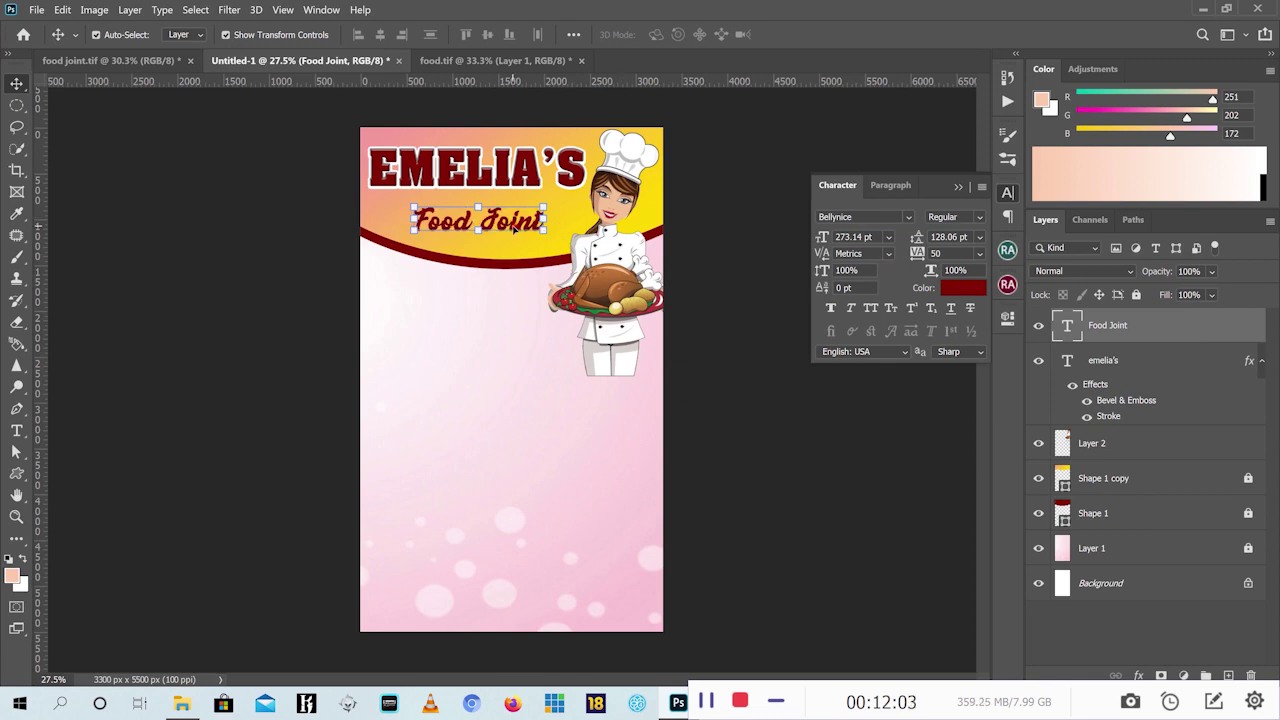
# Move Food Joint onto the yellow arc and enlarge it to 331.88 pt
pyautogui.moveTo(513, 228)
pyautogui.mouseDown()
pyautogui.moveTo(500, 200)
pyautogui.moveTo(494, 216)
pyautogui.mouseUp()
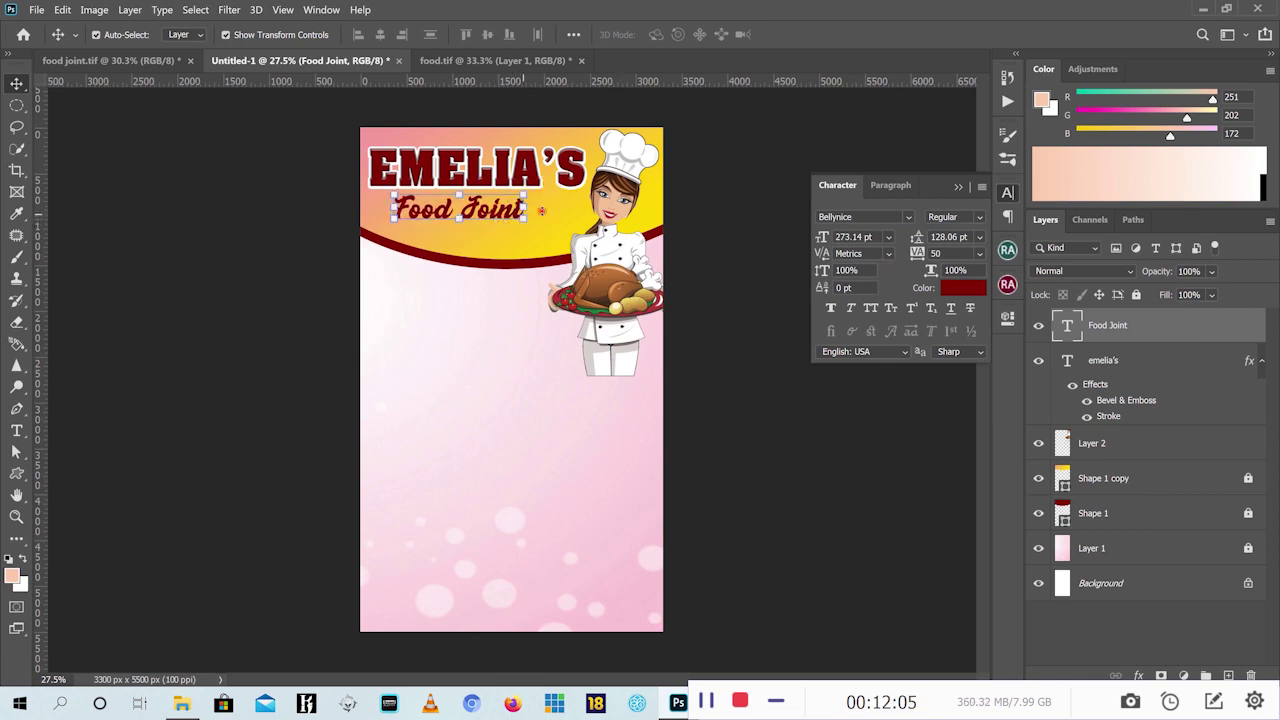
pyautogui.click(525, 222)
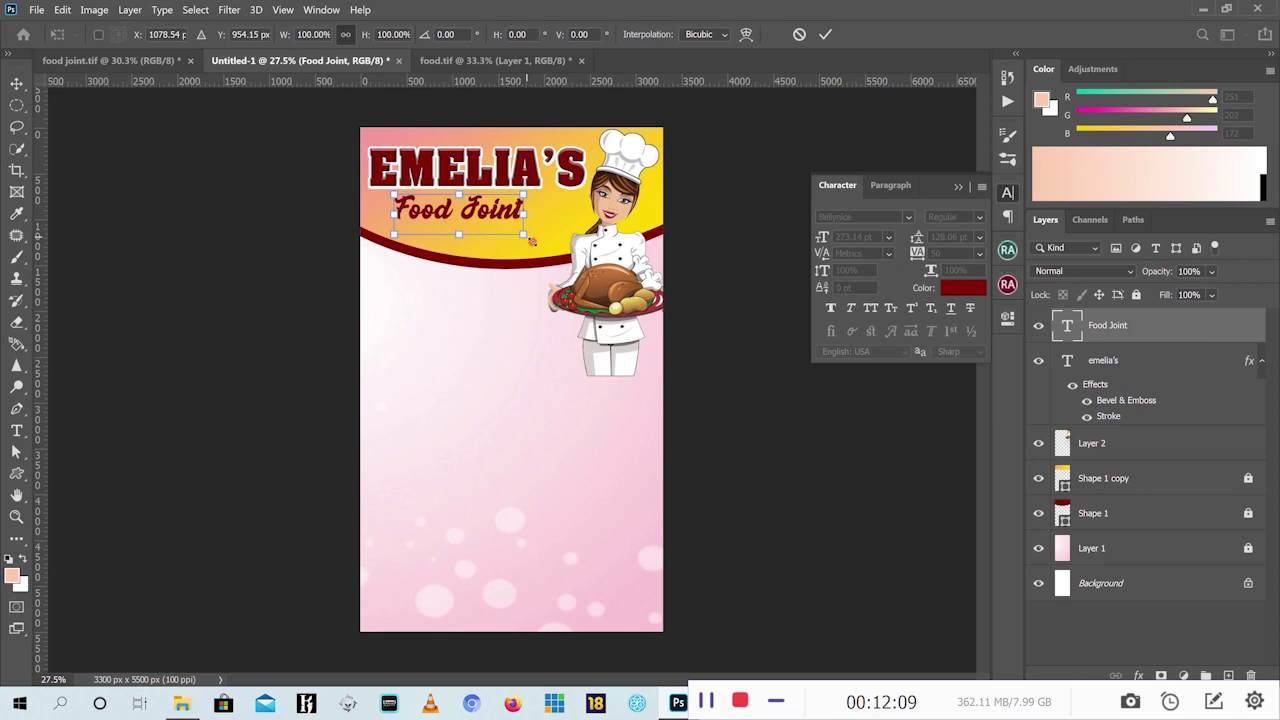
pyautogui.moveTo(531, 241); pyautogui.dragTo(556, 253)
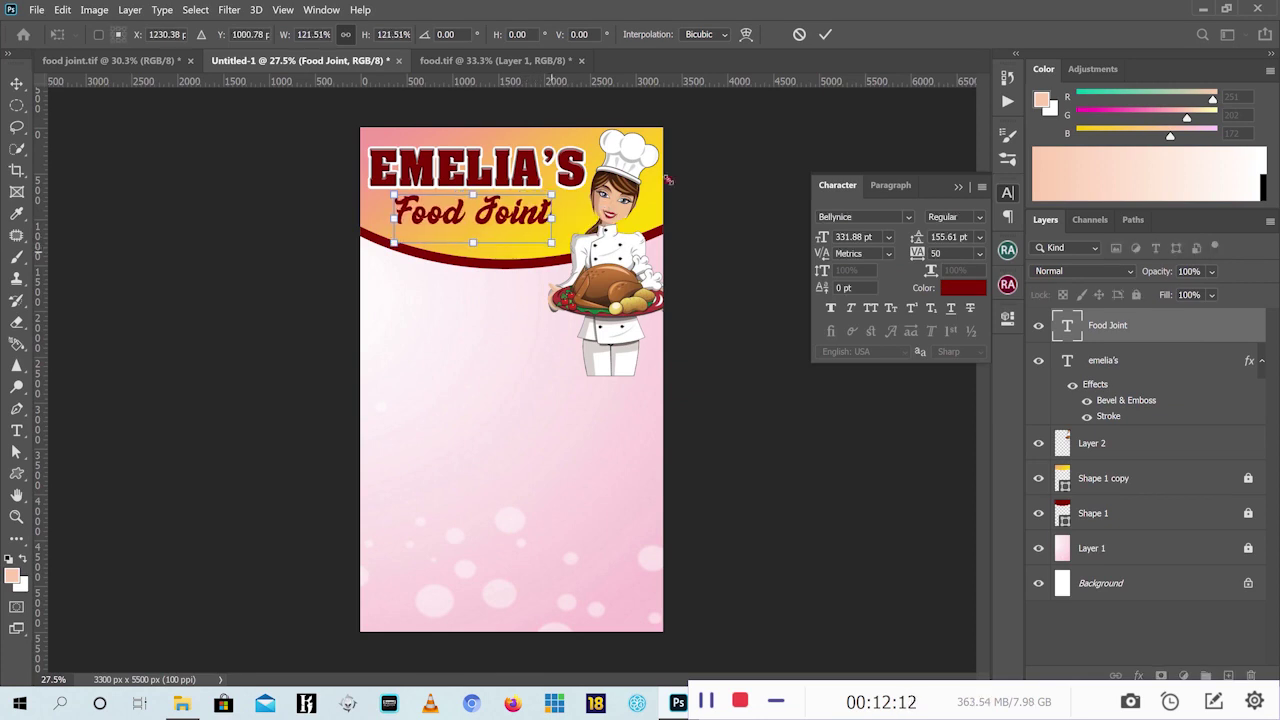
pyautogui.click(823, 36)
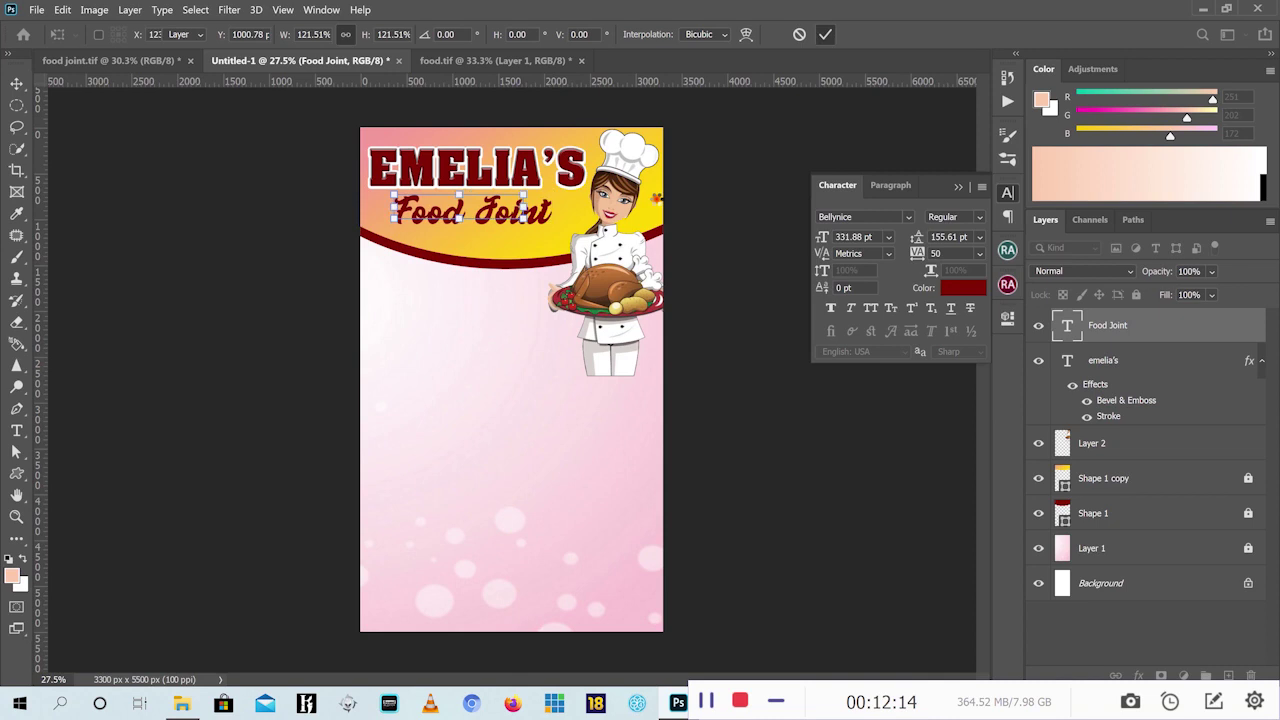
# Colour the Food Joint text dark blue
pyautogui.click(965, 290)
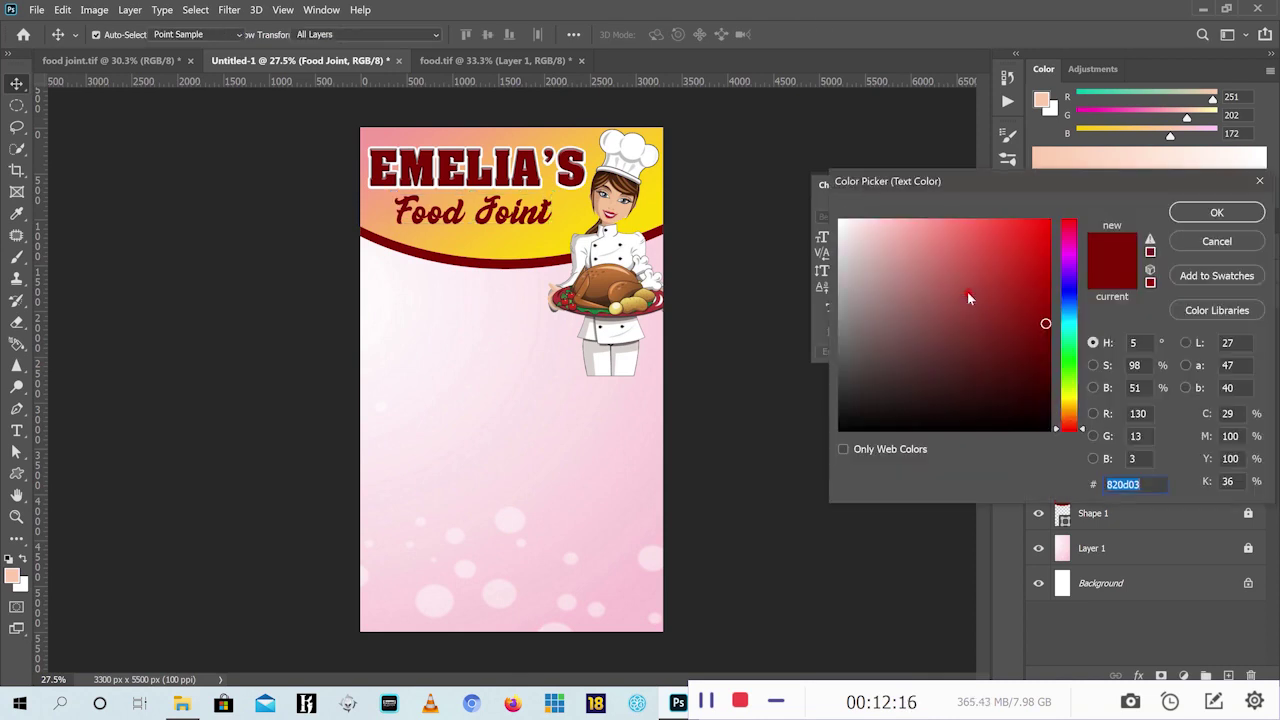
pyautogui.click(1072, 289)
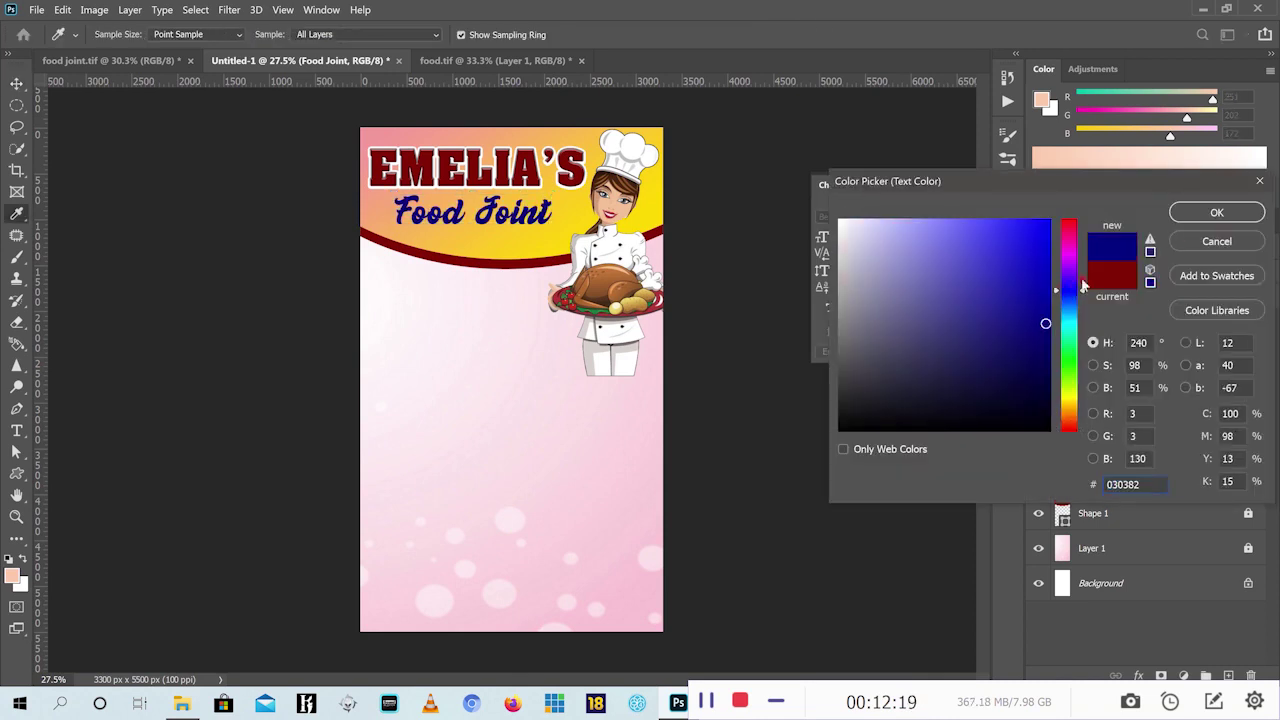
pyautogui.click(1040, 304)
pyautogui.click(1210, 214)
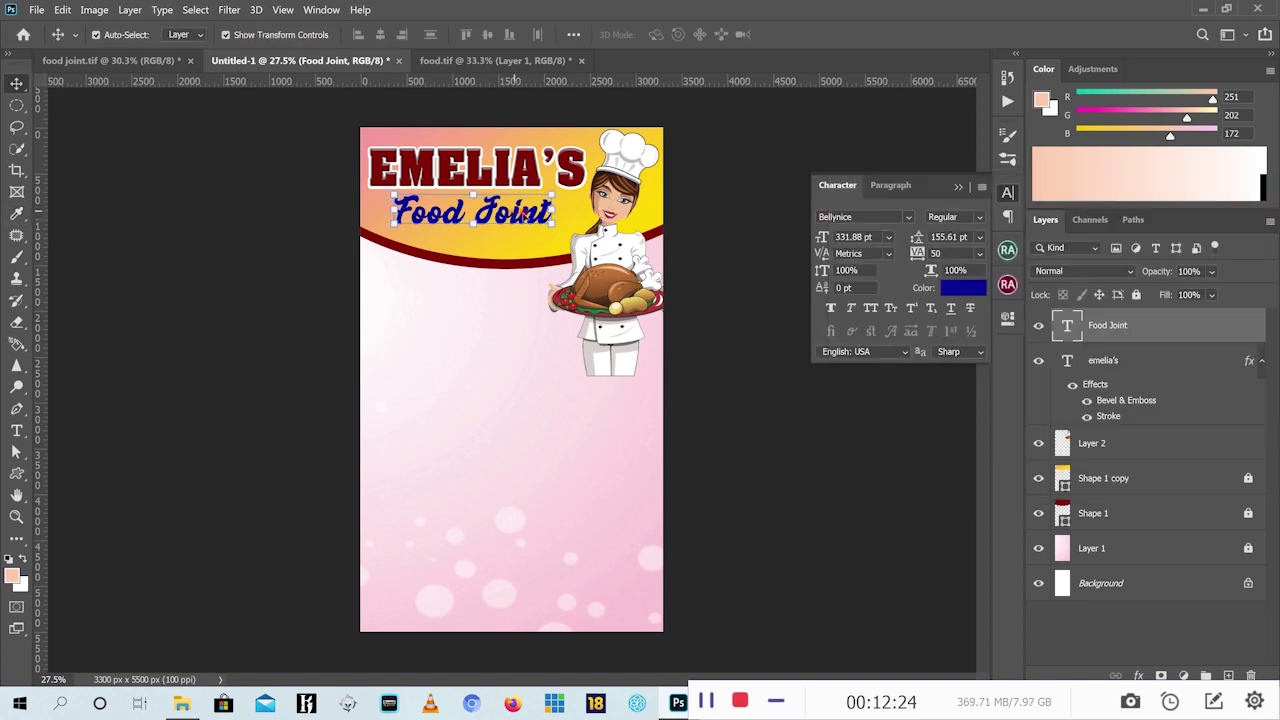
# Add a 21 px white Stroke effect to Food Joint
pyautogui.click(1143, 674)
pyautogui.click(1185, 554)
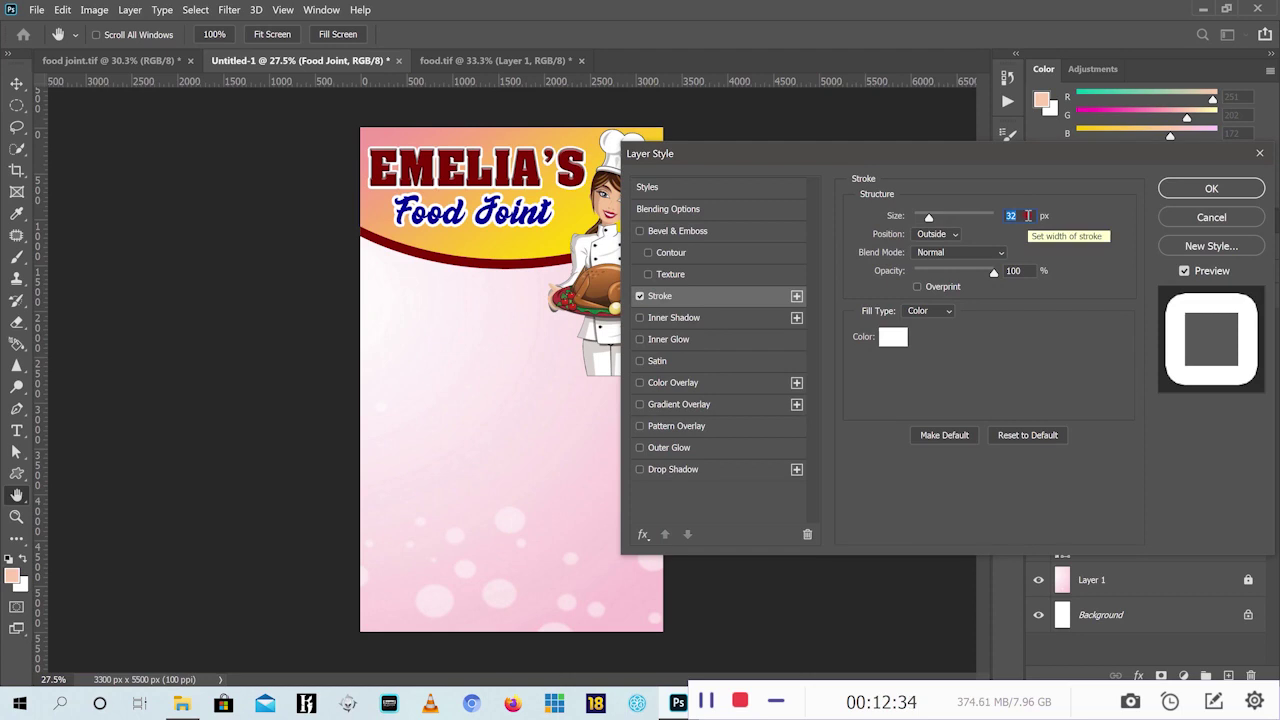
pyautogui.write('21')
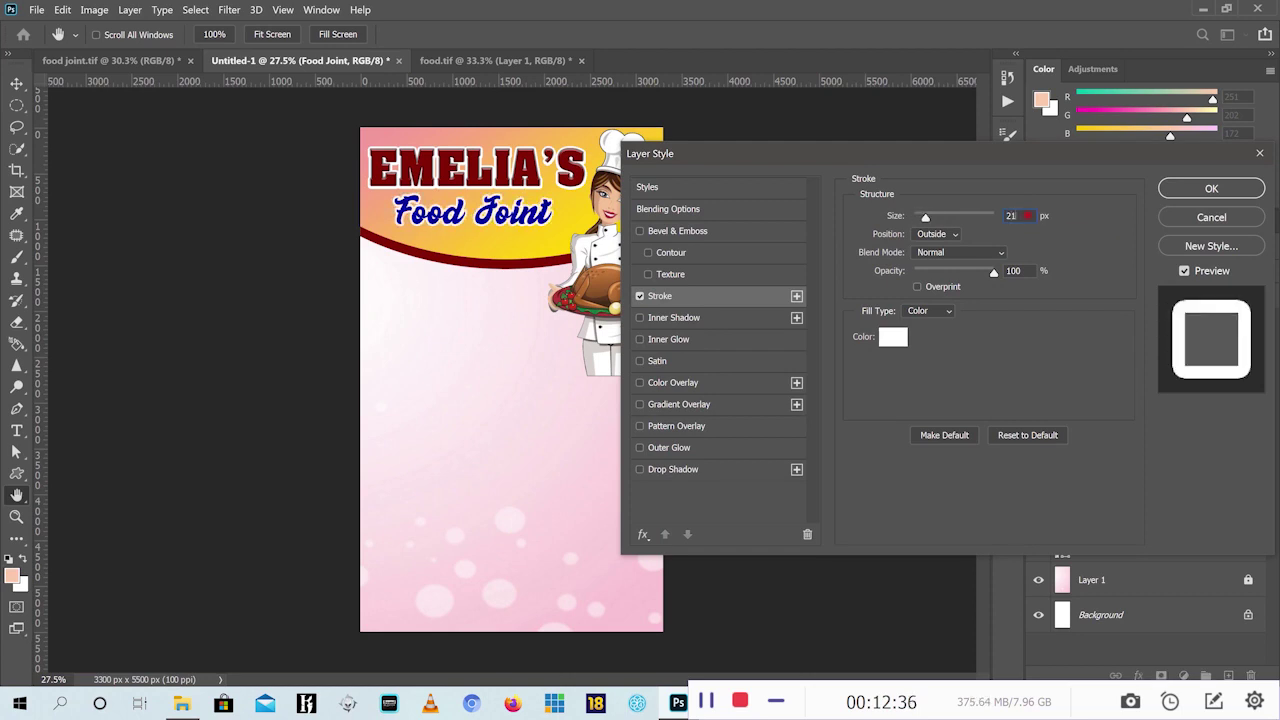
pyautogui.click(1222, 191)
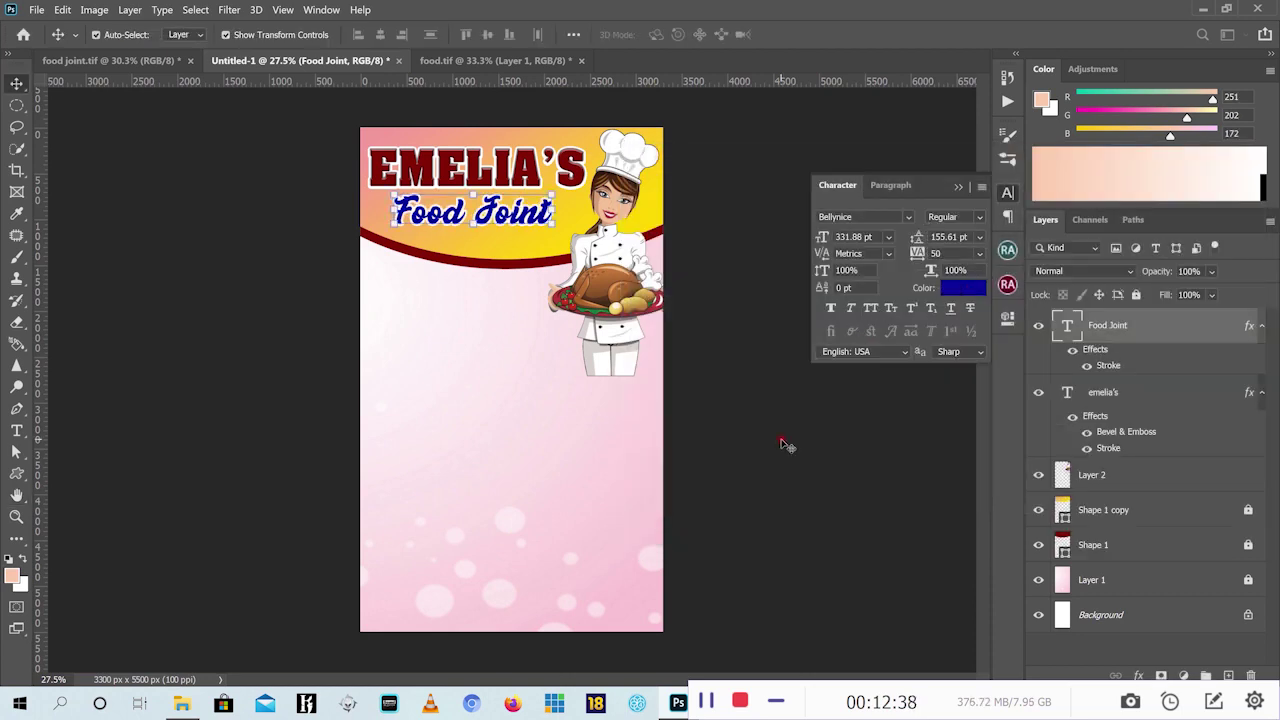
# Nudge Food Joint up and left and enlarge it slightly to 344.83 pt
pyautogui.moveTo(488, 212); pyautogui.dragTo(559, 187)
pyautogui.hotkey('ctrl', 't')
pyautogui.click(823, 34)
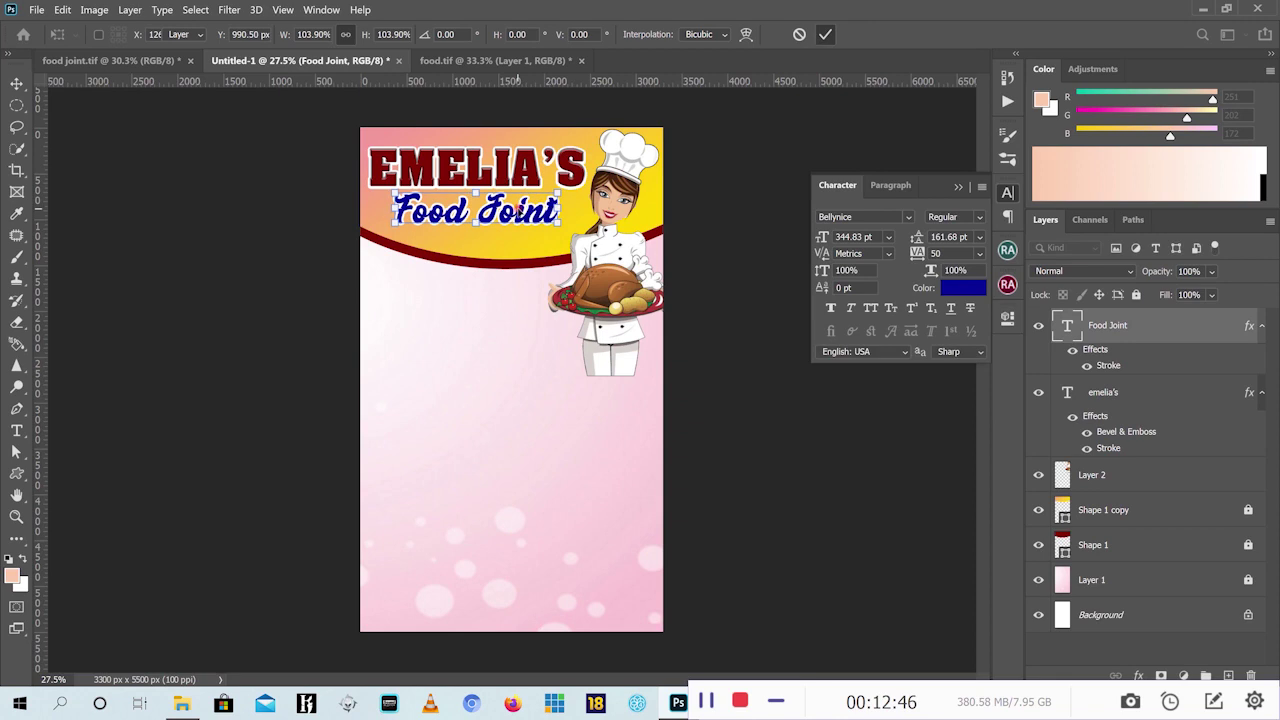
pyautogui.press('Left')
pyautogui.press('Left')
pyautogui.press('Left')
pyautogui.press('Left')
pyautogui.press('Left')
pyautogui.press('Left')
pyautogui.press('Left')
pyautogui.press('Left')
pyautogui.press('Left')
pyautogui.press('Left')
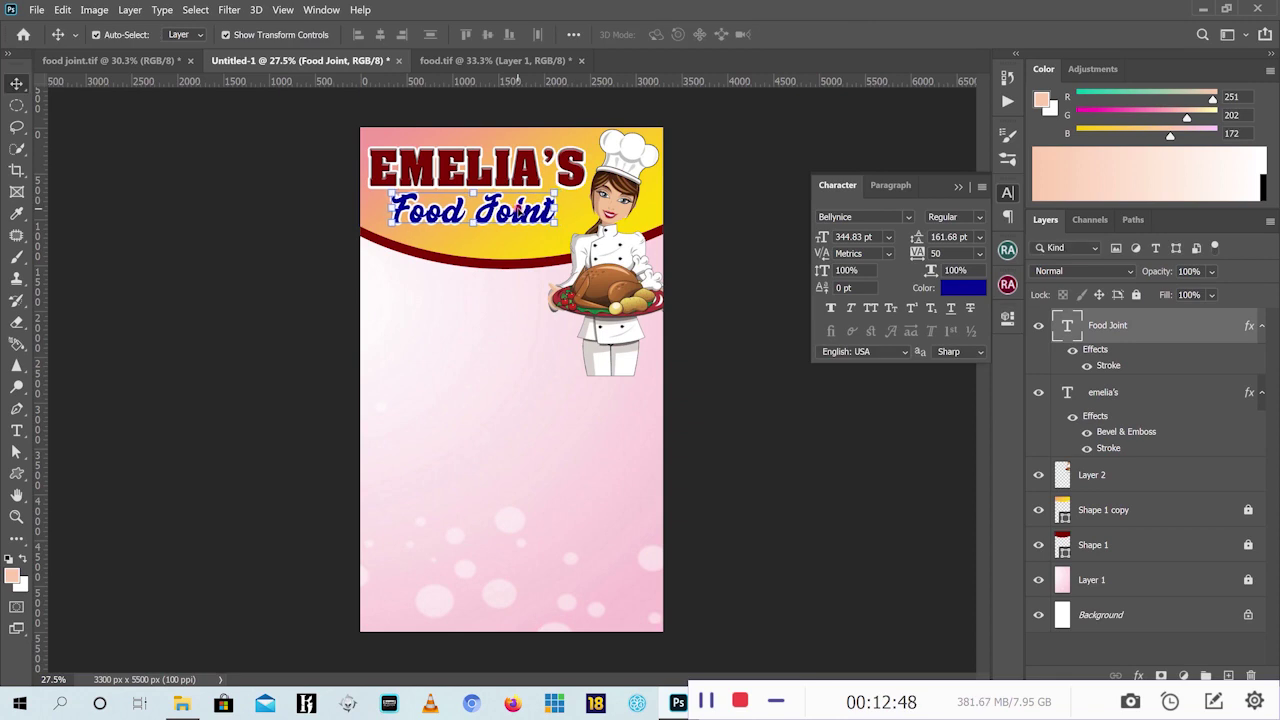
# In food.tif, hide the chef layer and drag the five plate layers into the flyer
pyautogui.click(250, 158)
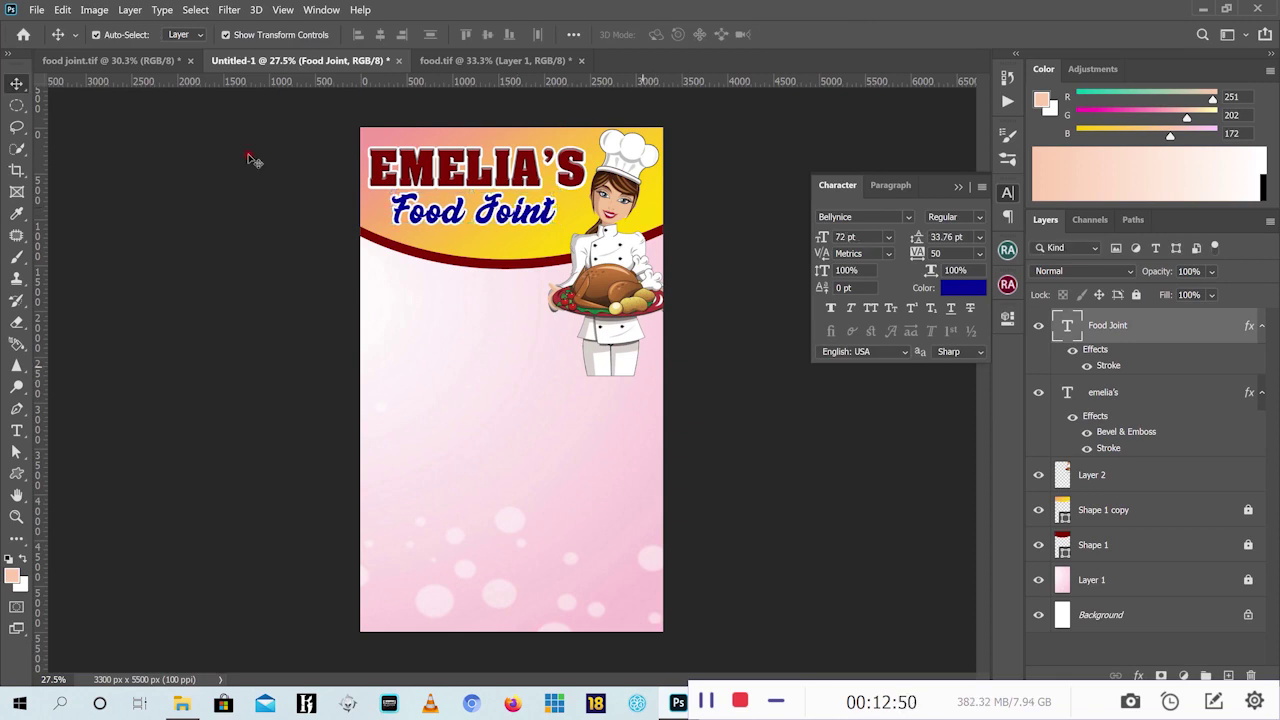
pyautogui.click(150, 60)
pyautogui.hotkey('ctrl', 'alt', 'a')
pyautogui.moveTo(480, 380); pyautogui.dragTo(1088, 400)
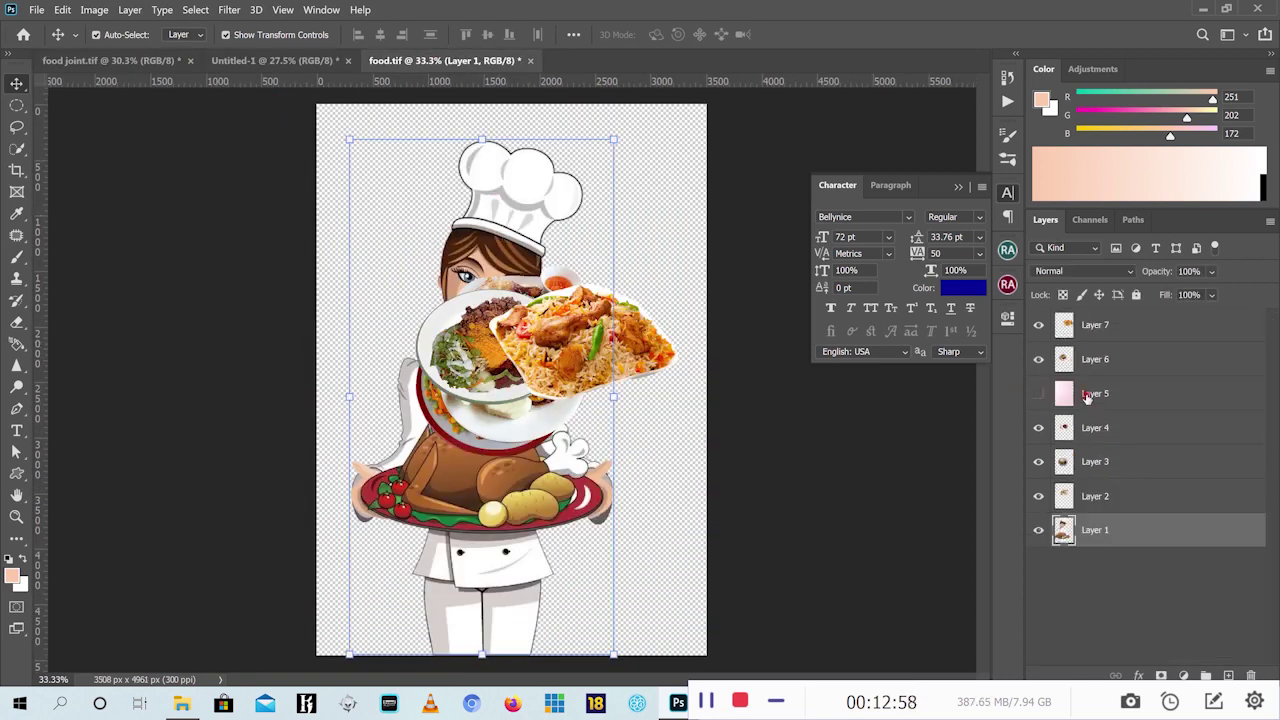
pyautogui.hotkey('ctrl', ',')
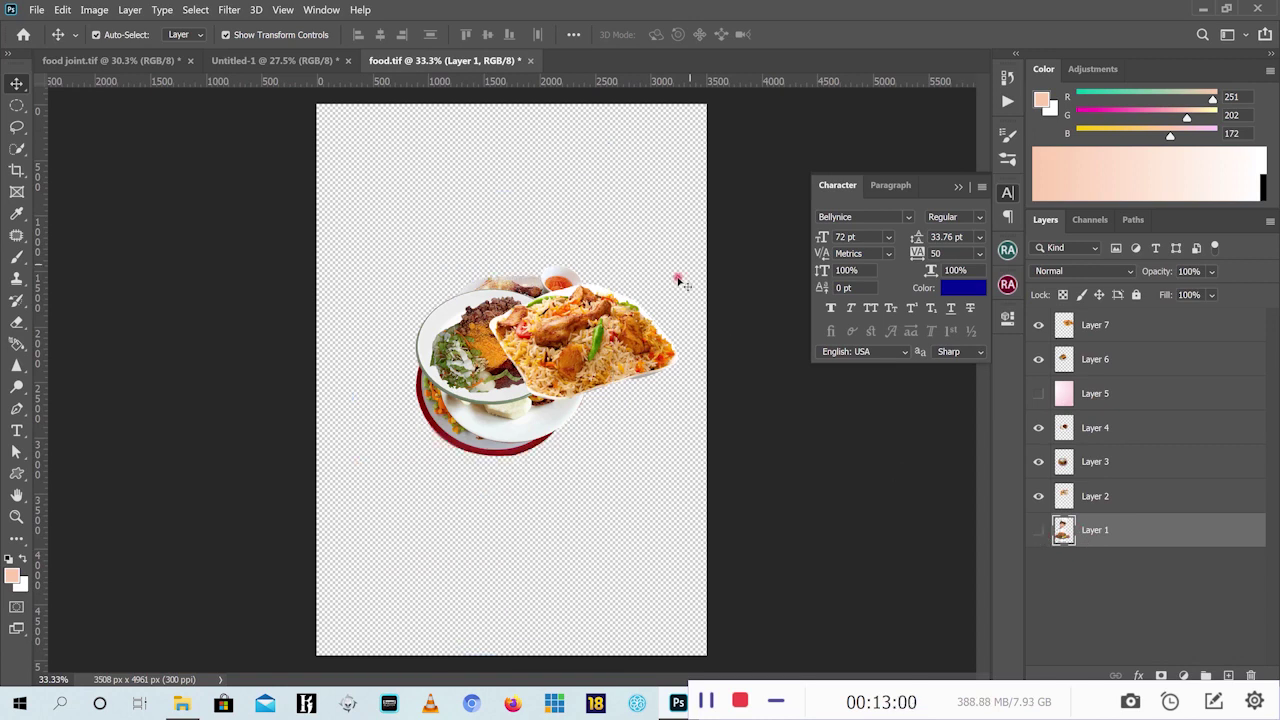
pyautogui.moveTo(680, 272); pyautogui.dragTo(414, 457)
pyautogui.moveTo(530, 290); pyautogui.dragTo(471, 517)
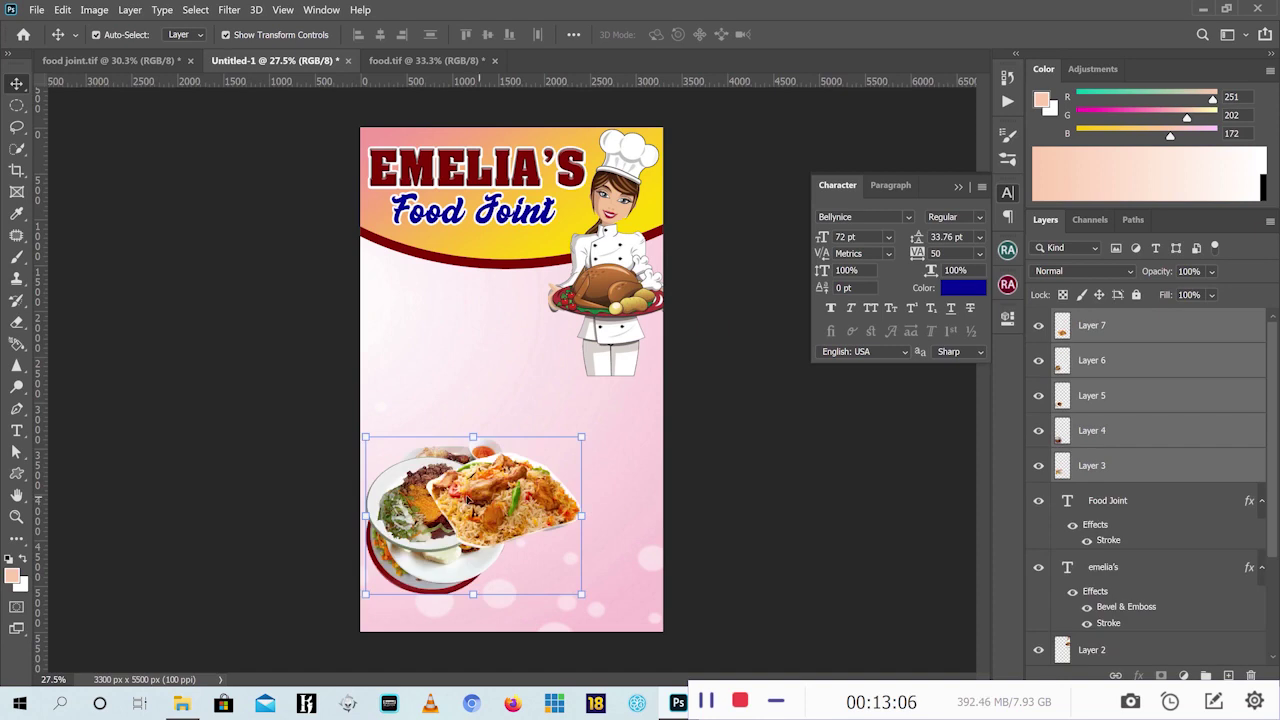
# Move the rice, salad and yam plates toward the right side
pyautogui.click(709, 506)
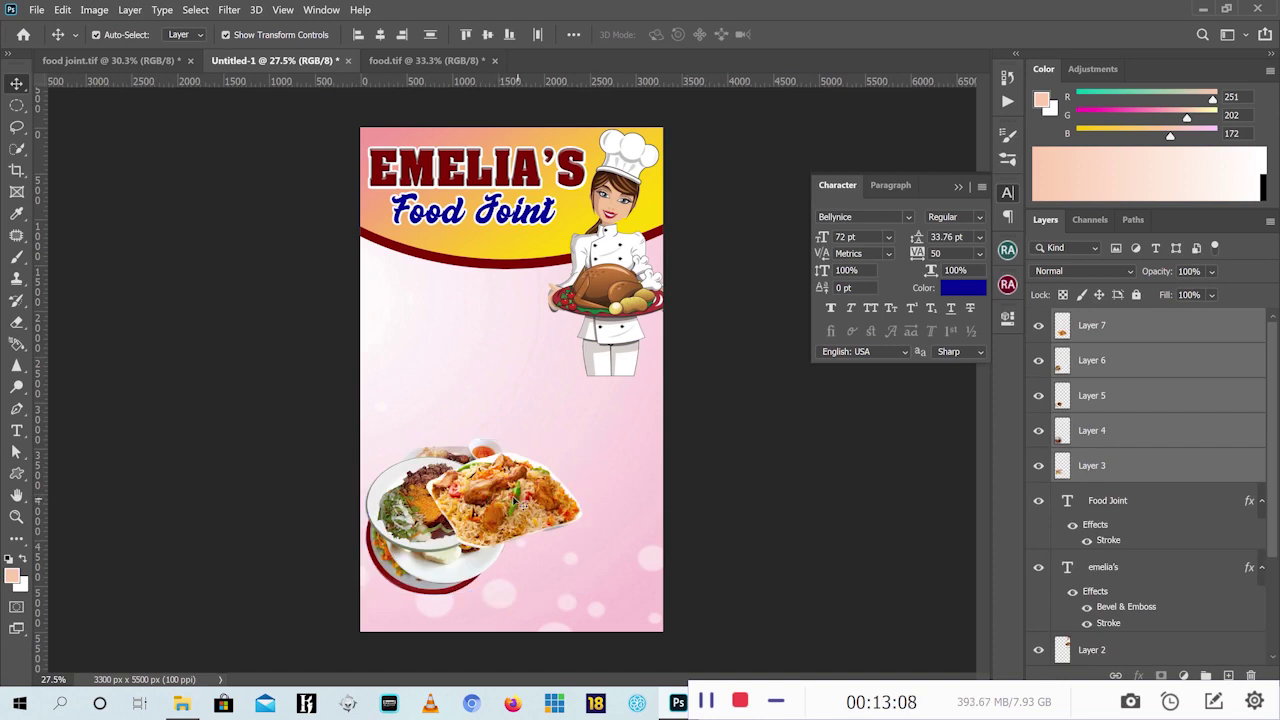
pyautogui.moveTo(518, 496); pyautogui.dragTo(600, 498)
pyautogui.moveTo(476, 505); pyautogui.dragTo(556, 506)
pyautogui.moveTo(588, 490); pyautogui.dragTo(590, 492)
pyautogui.moveTo(375, 488); pyautogui.dragTo(466, 287)
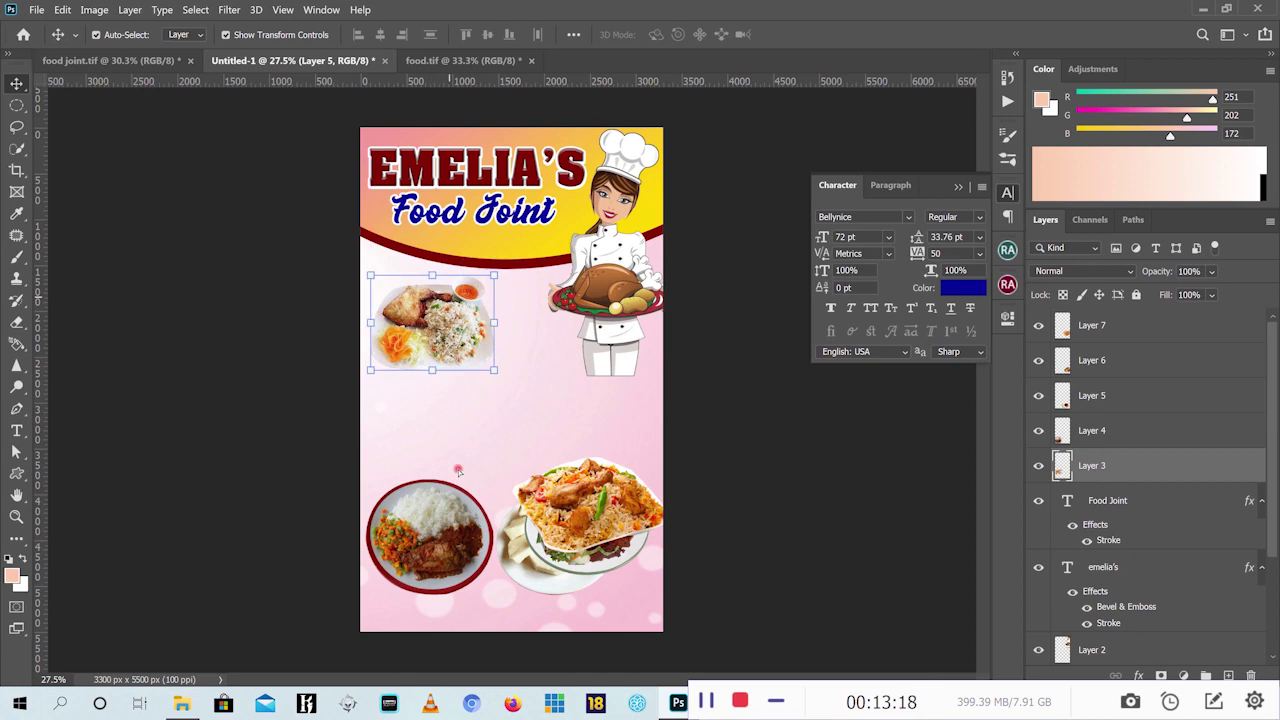
# Tilt the red-rimmed plate slightly and reposition the biryani, bottom-right and yam plates
pyautogui.click(442, 538)
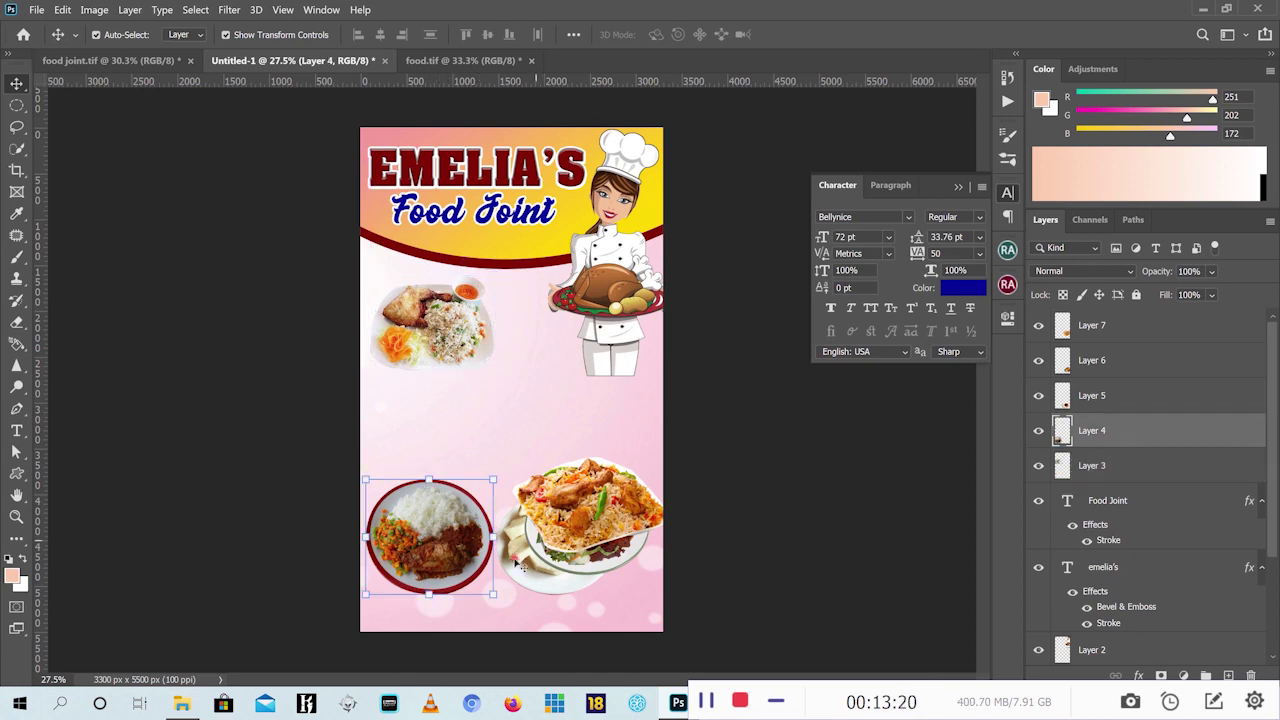
pyautogui.hotkey('ctrl', 't')
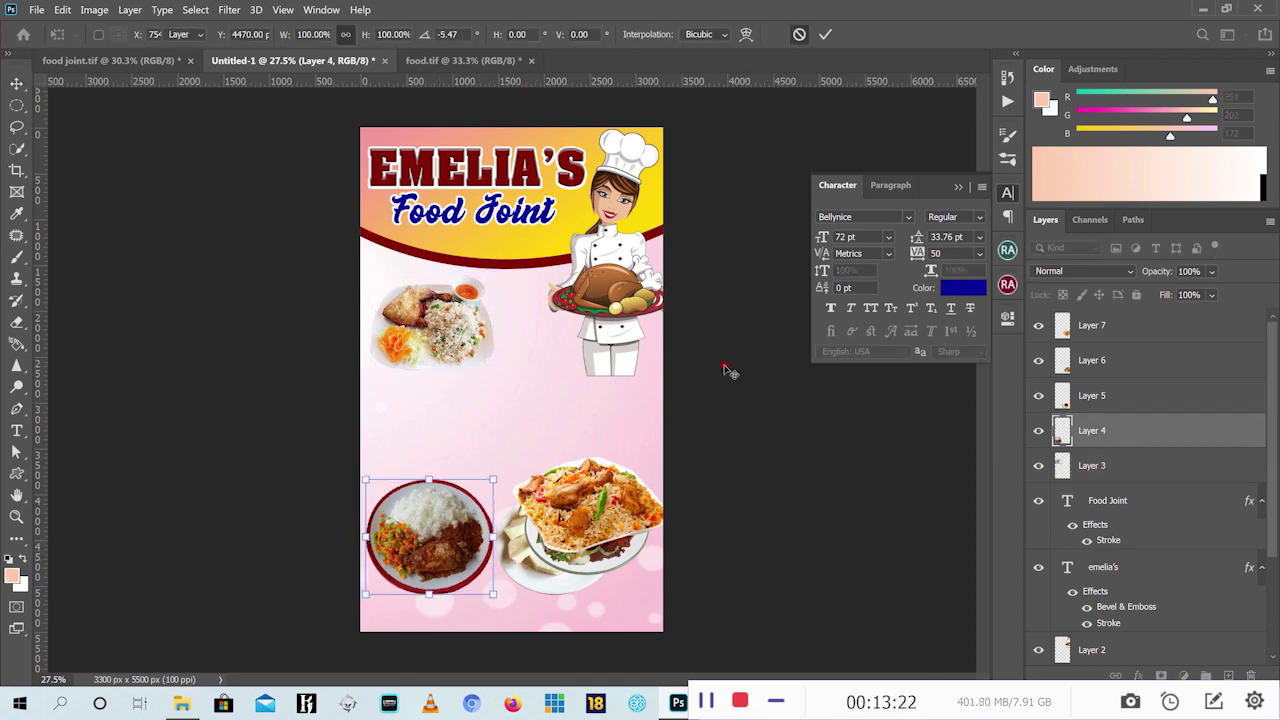
pyautogui.press('Return')
pyautogui.moveTo(560, 518); pyautogui.dragTo(582, 423)
pyautogui.moveTo(553, 568); pyautogui.dragTo(470, 452)
pyautogui.moveTo(424, 398); pyautogui.dragTo(417, 419)
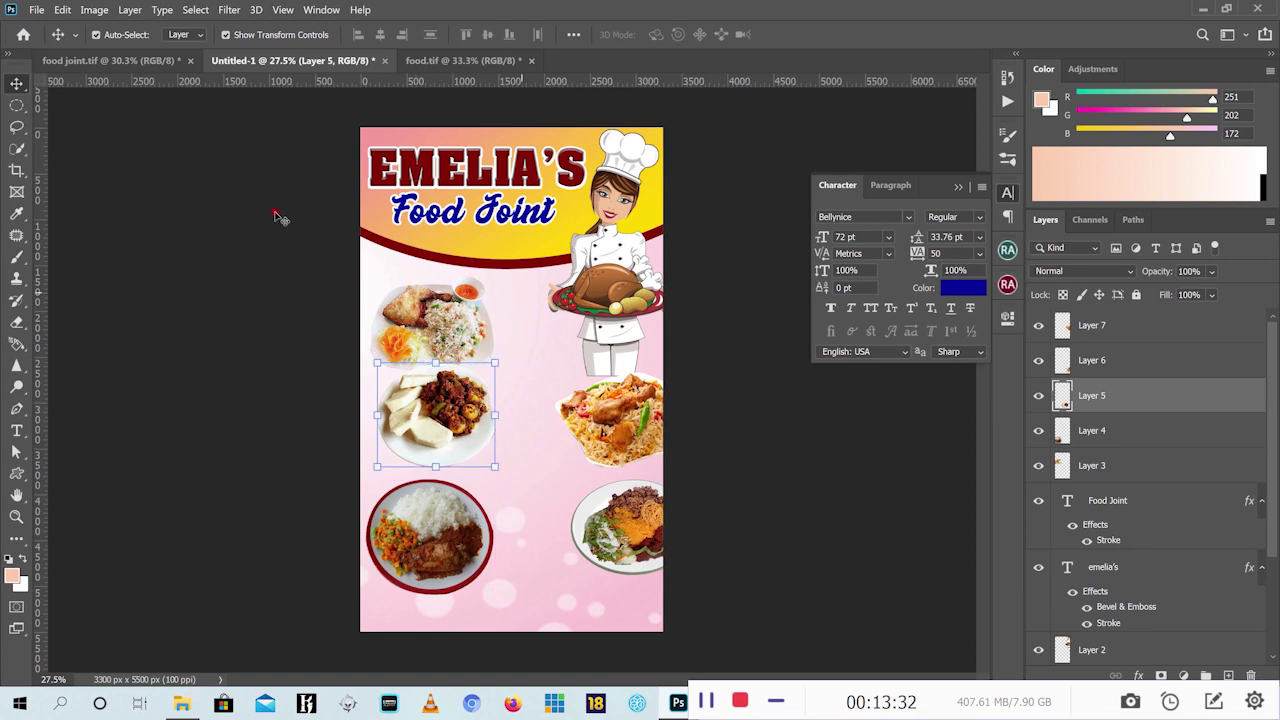
# Rearrange the salad, red-rimmed, biryani, yam and chicken-rice plates to match the reference flyer
pyautogui.click(125, 61)
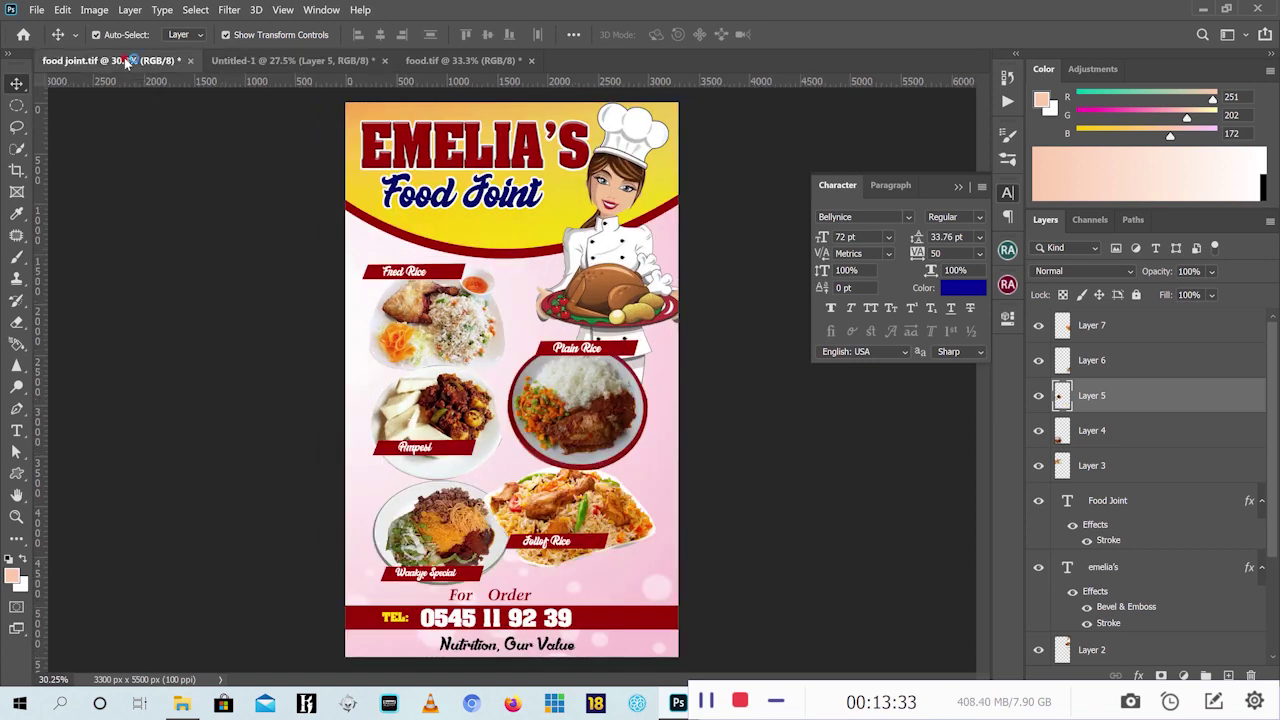
pyautogui.click(303, 61)
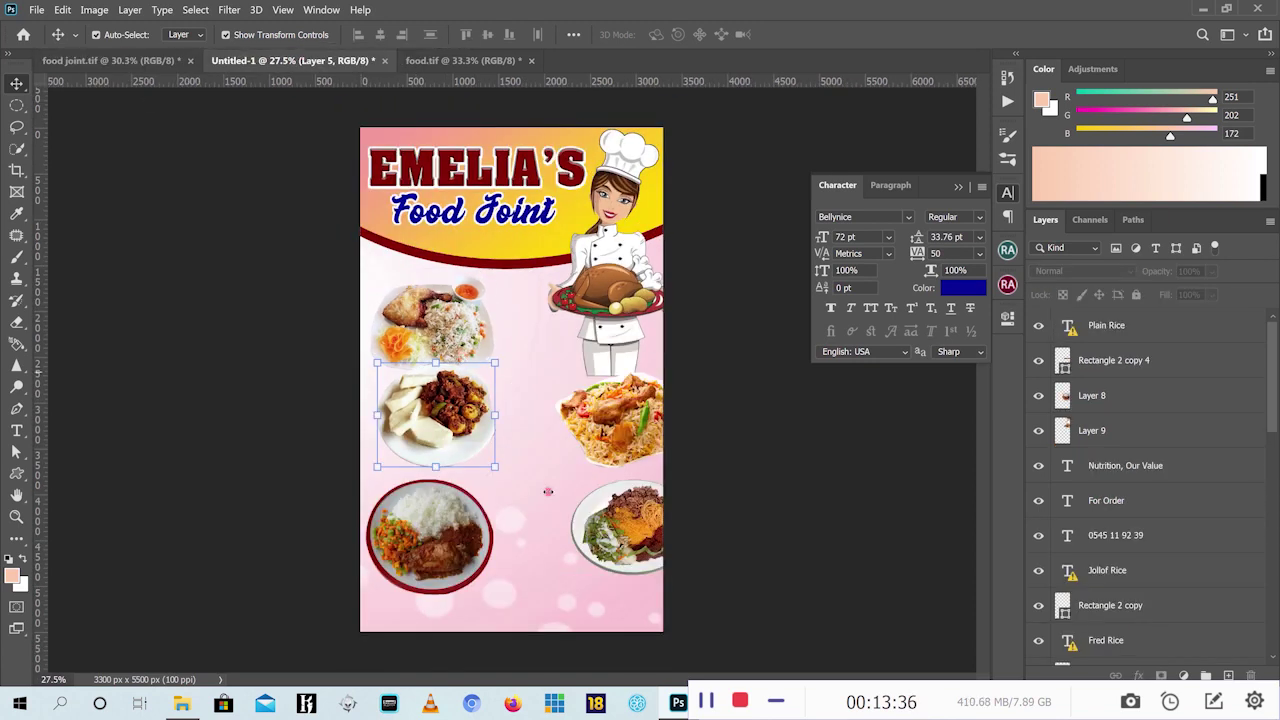
pyautogui.moveTo(625, 500); pyautogui.dragTo(447, 468)
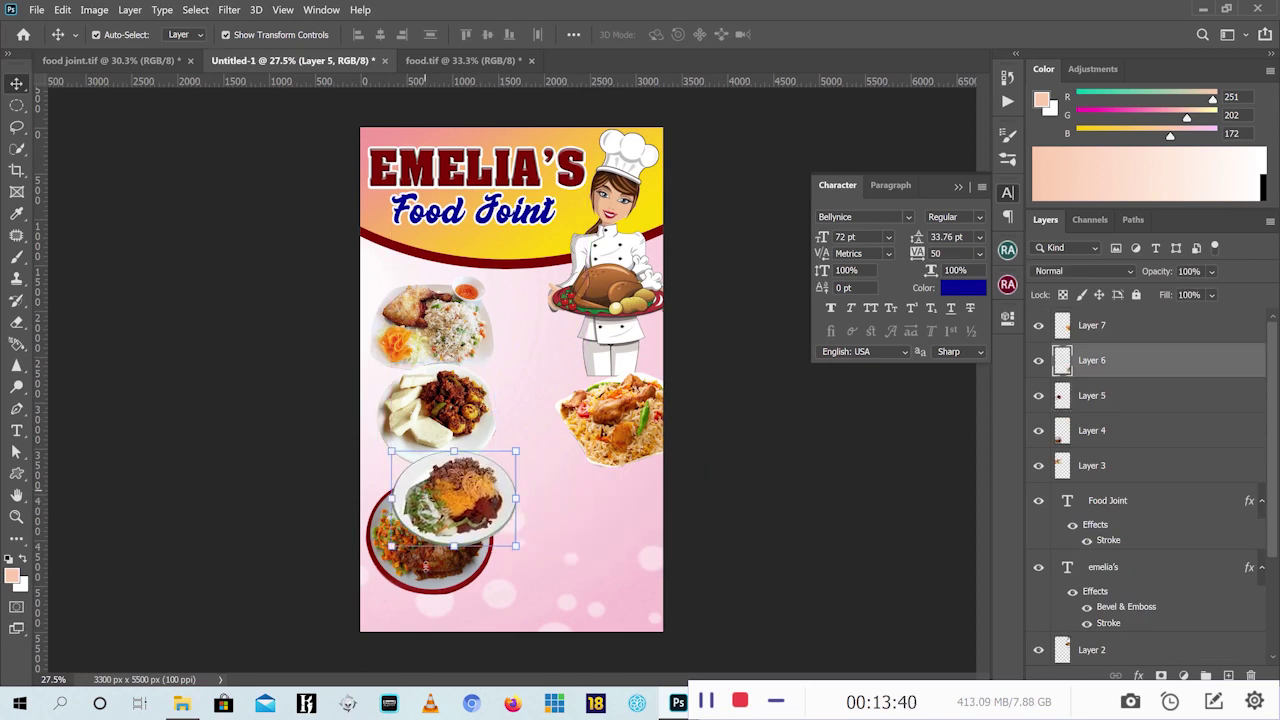
pyautogui.moveTo(425, 565); pyautogui.dragTo(588, 378)
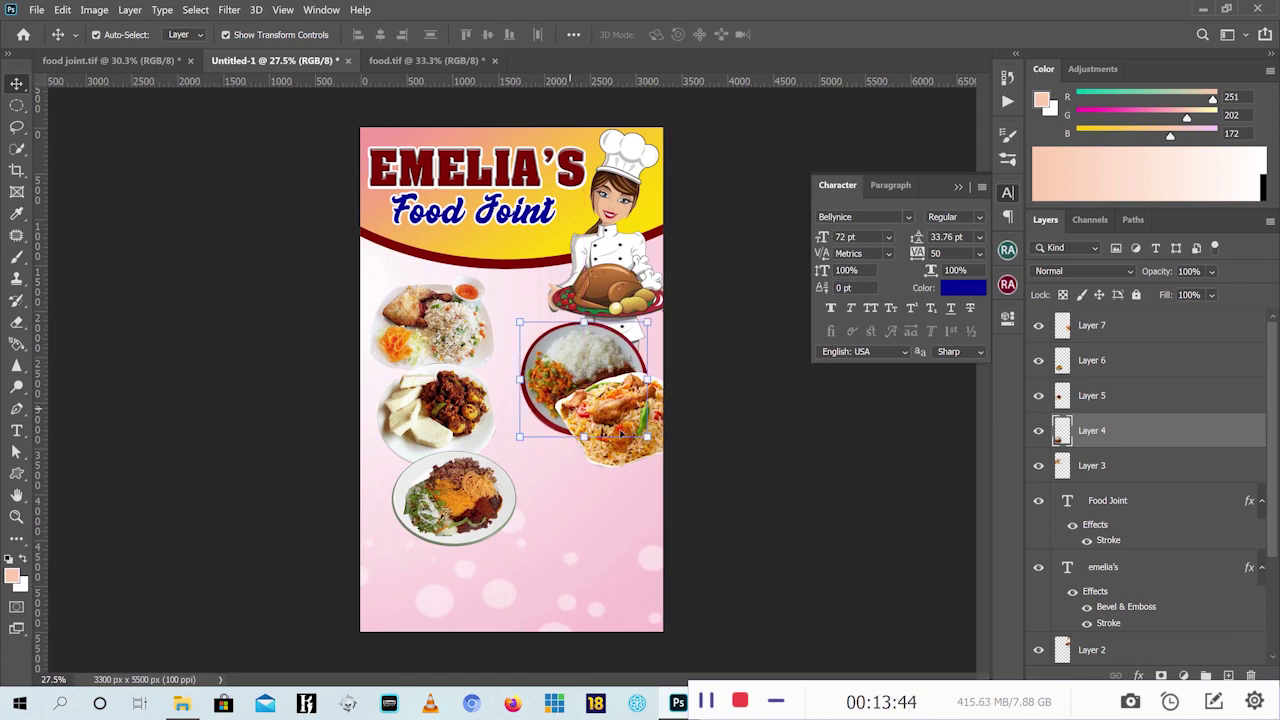
pyautogui.moveTo(610, 470); pyautogui.dragTo(570, 565)
pyautogui.moveTo(566, 395); pyautogui.dragTo(578, 428)
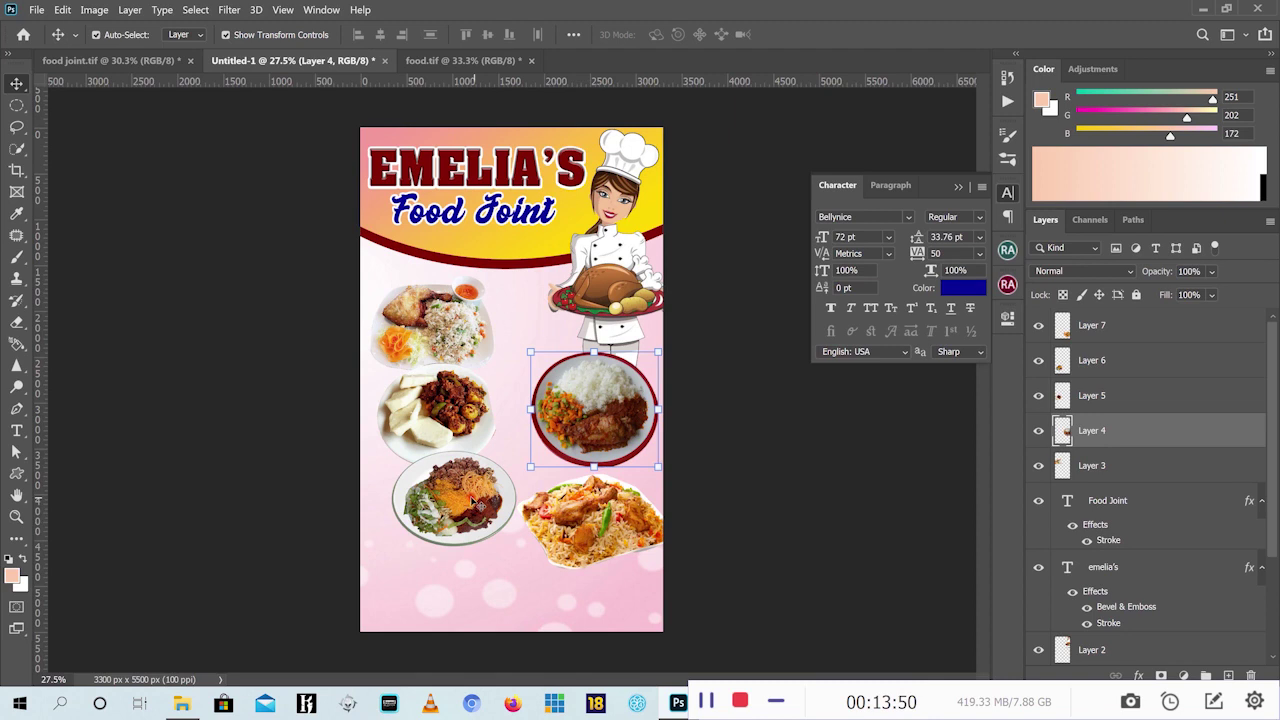
pyautogui.moveTo(473, 494)
pyautogui.mouseDown()
pyautogui.moveTo(452, 515)
pyautogui.moveTo(455, 500)
pyautogui.mouseUp()
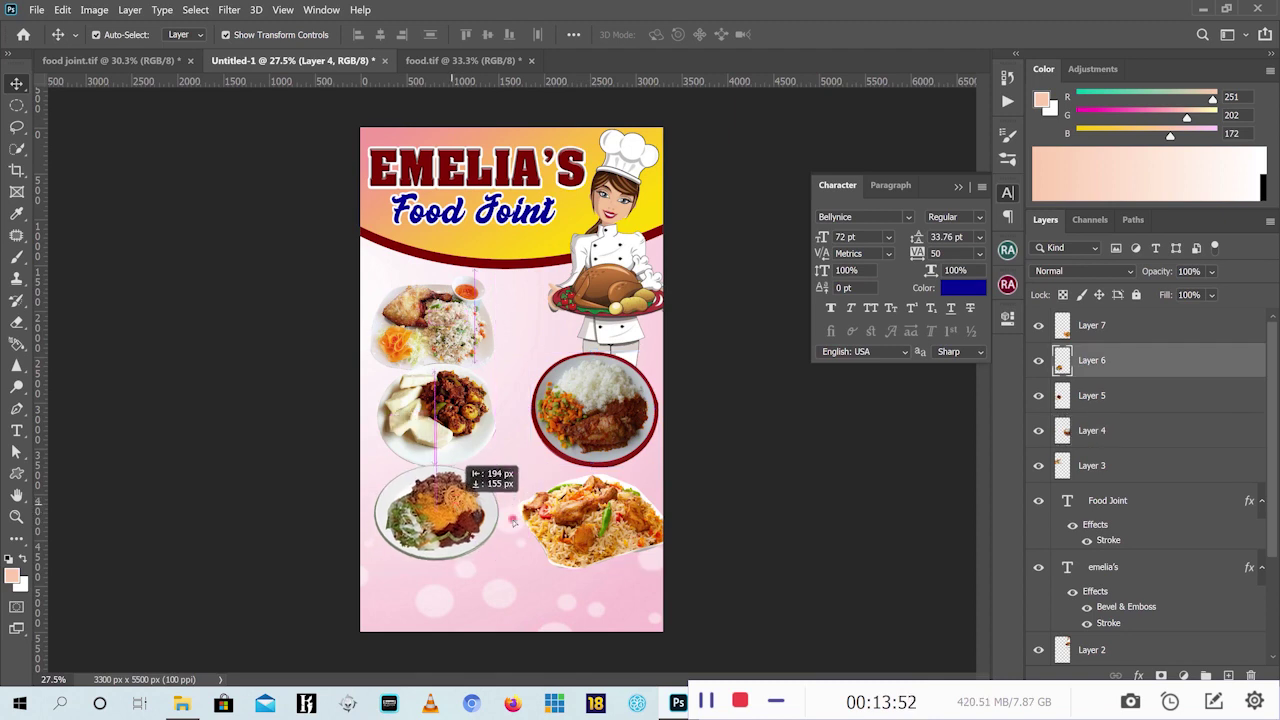
pyautogui.click(601, 515)
pyautogui.moveTo(601, 515); pyautogui.dragTo(588, 501)
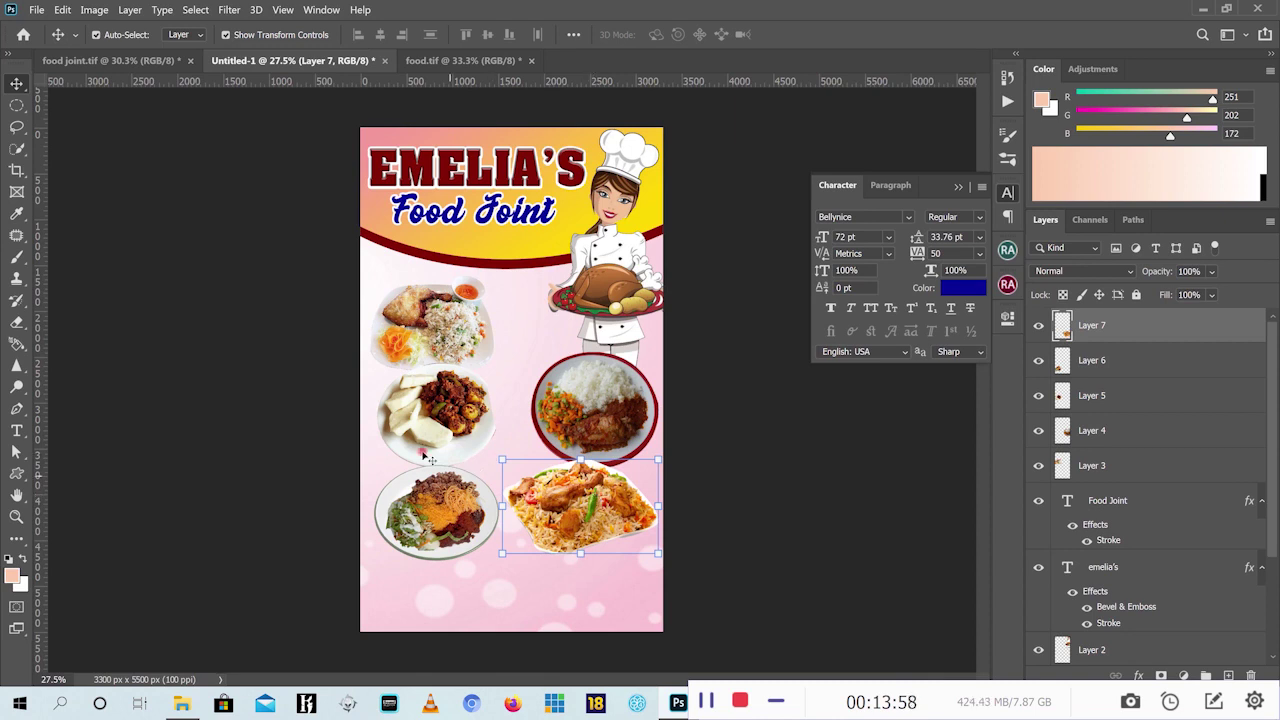
pyautogui.moveTo(418, 432); pyautogui.dragTo(430, 433)
pyautogui.click(720, 470)
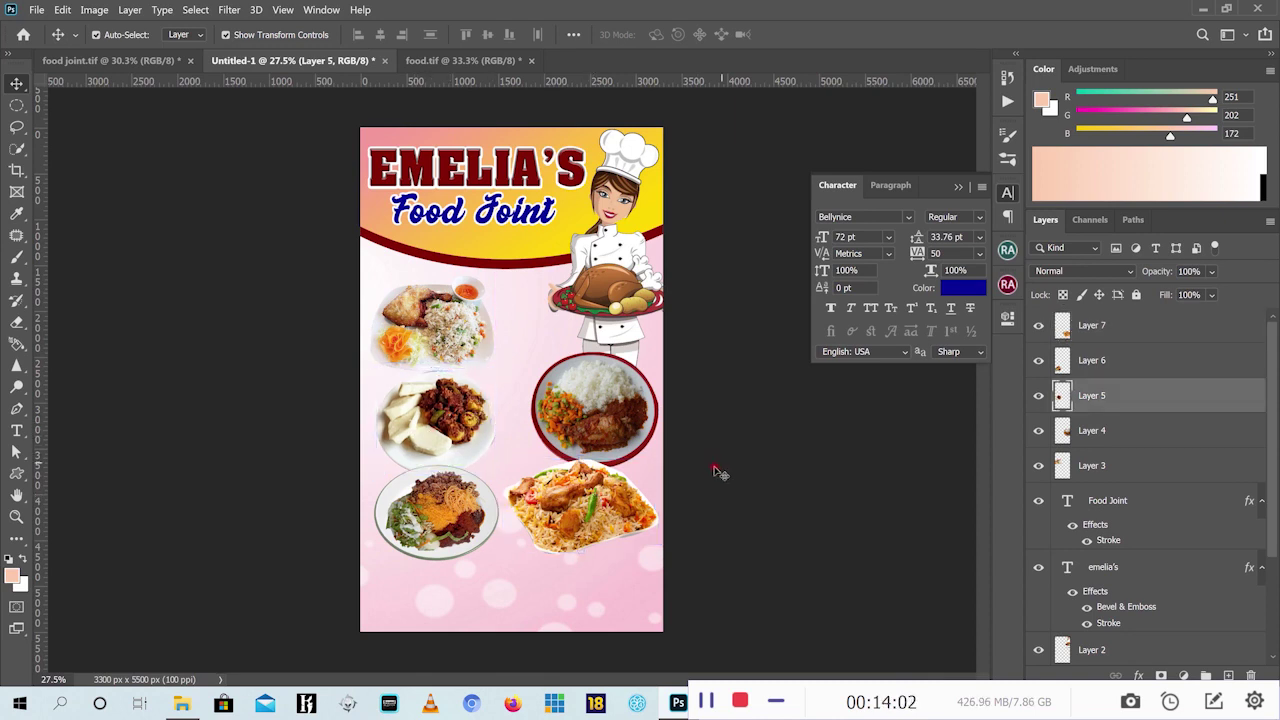
pyautogui.moveTo(605, 493); pyautogui.dragTo(628, 455)
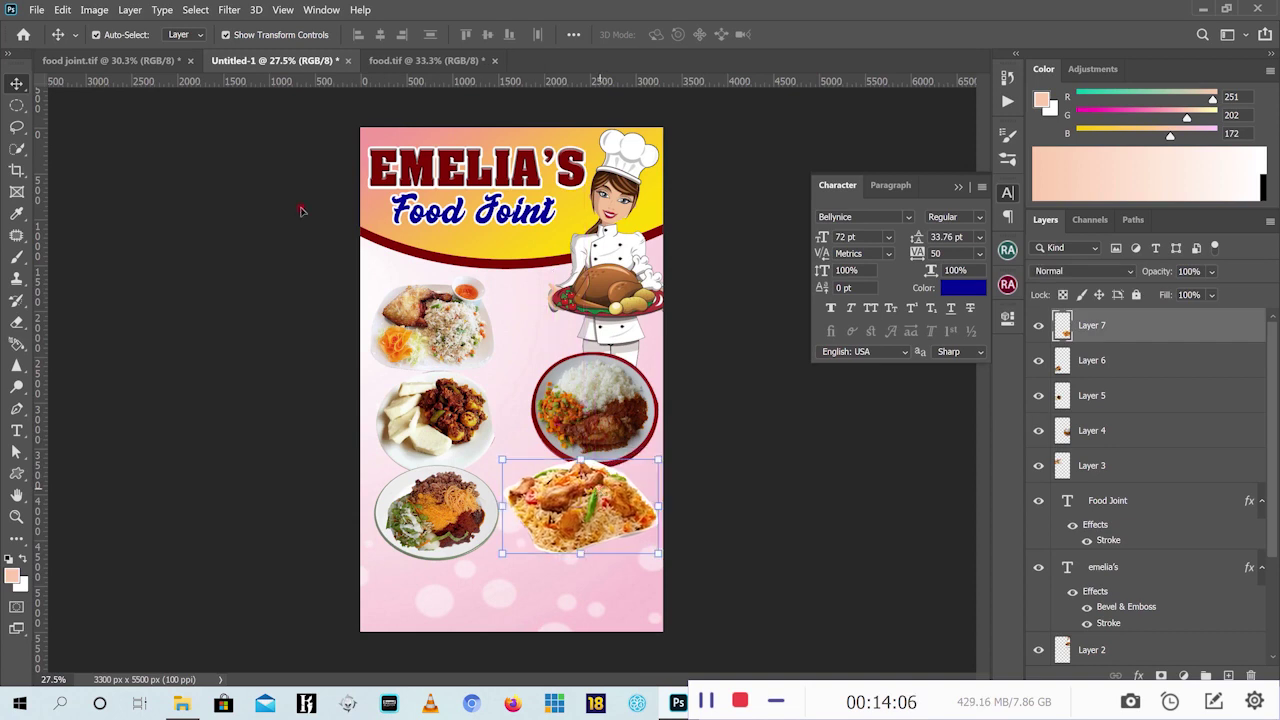
# Enlarge the chicken-rice, bottom-left, yam, top-left and right-hand plates by about 106–115%
pyautogui.click(117, 60)
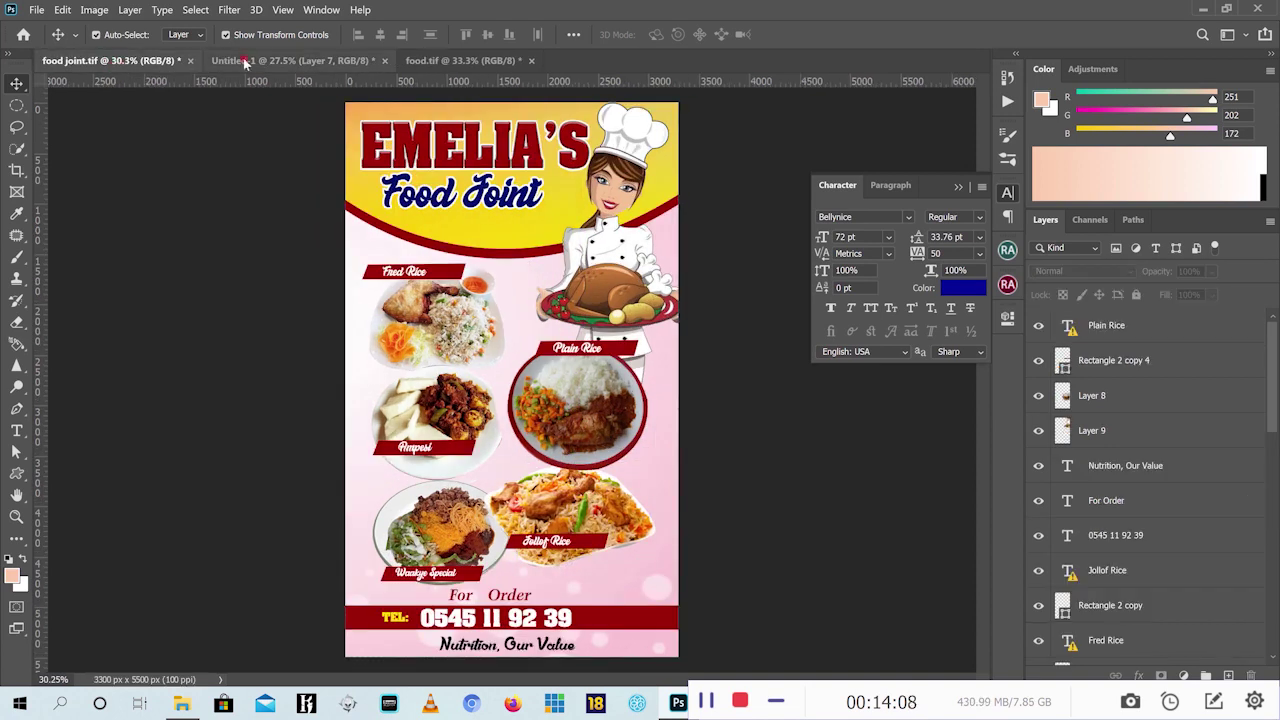
pyautogui.click(245, 62)
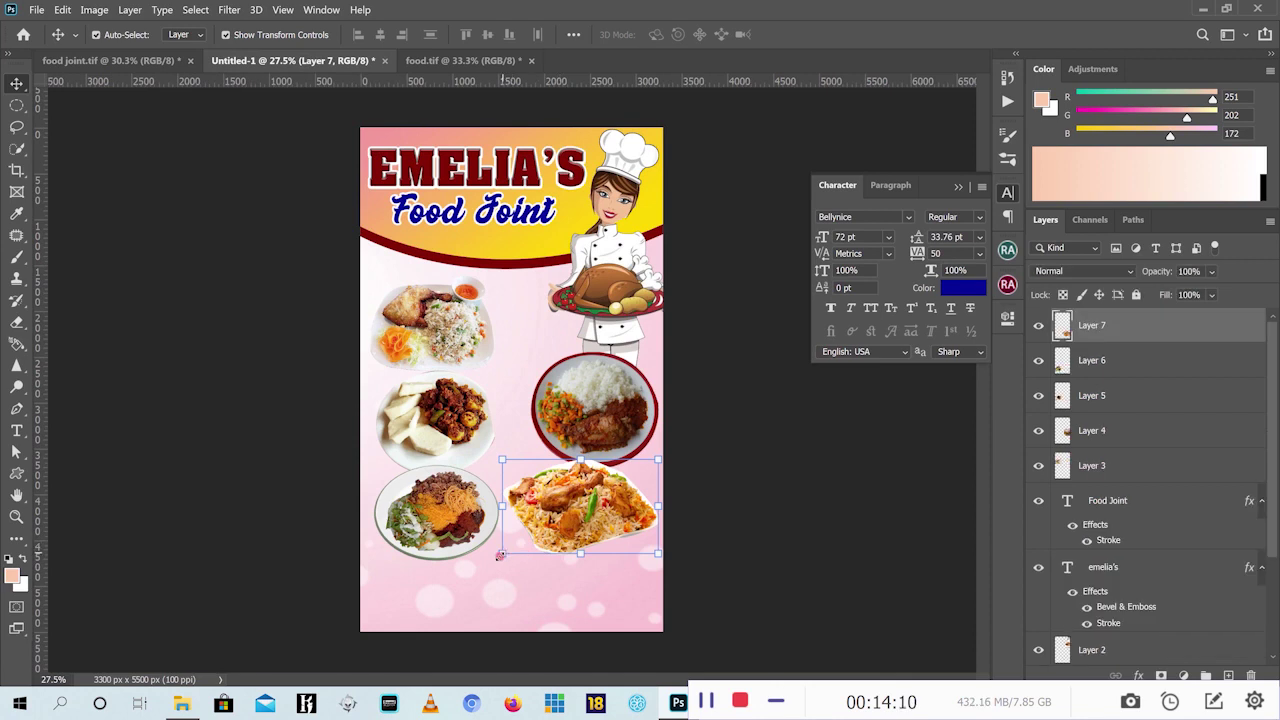
pyautogui.moveTo(499, 556); pyautogui.dragTo(493, 560)
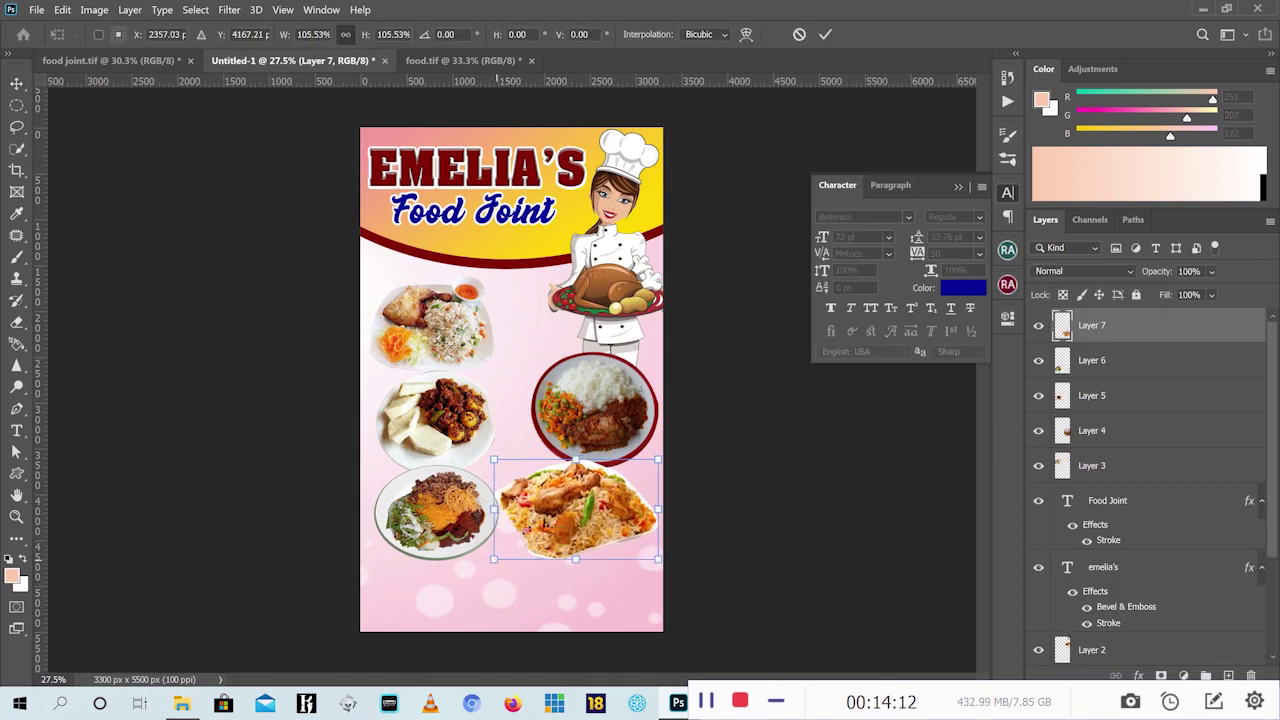
pyautogui.click(826, 35)
pyautogui.click(430, 510)
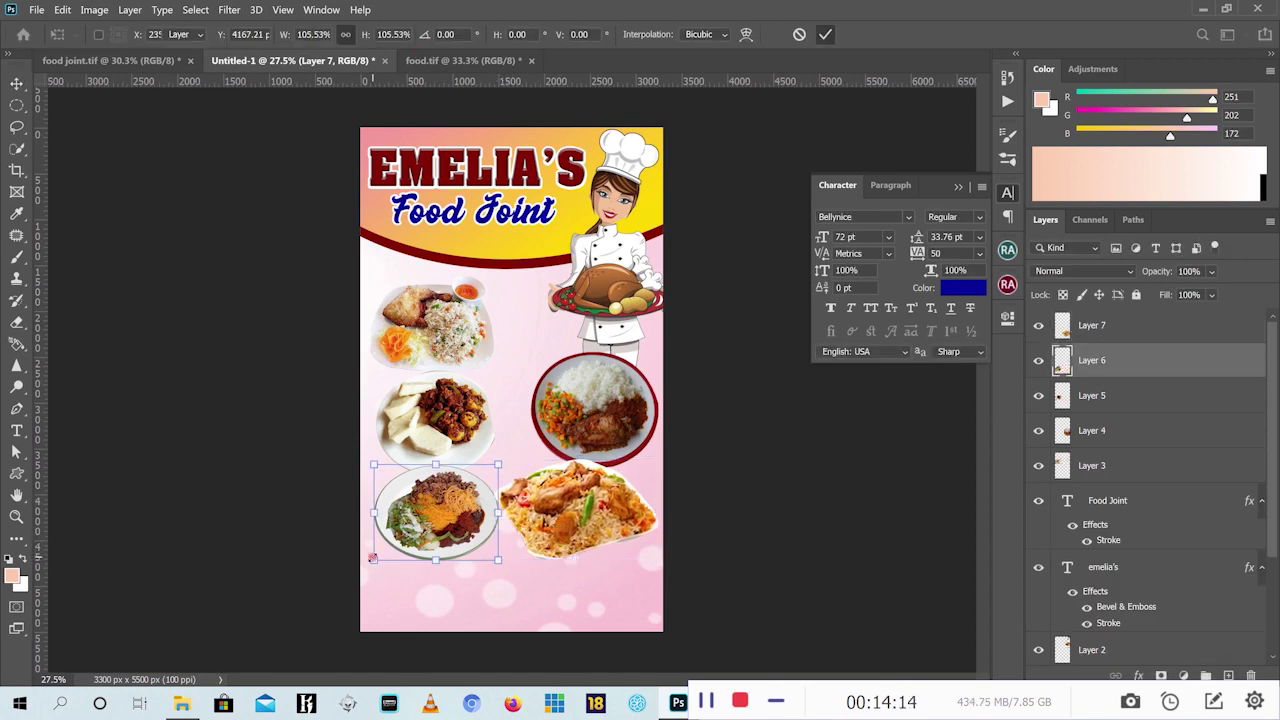
pyautogui.moveTo(372, 558); pyautogui.dragTo(366, 566)
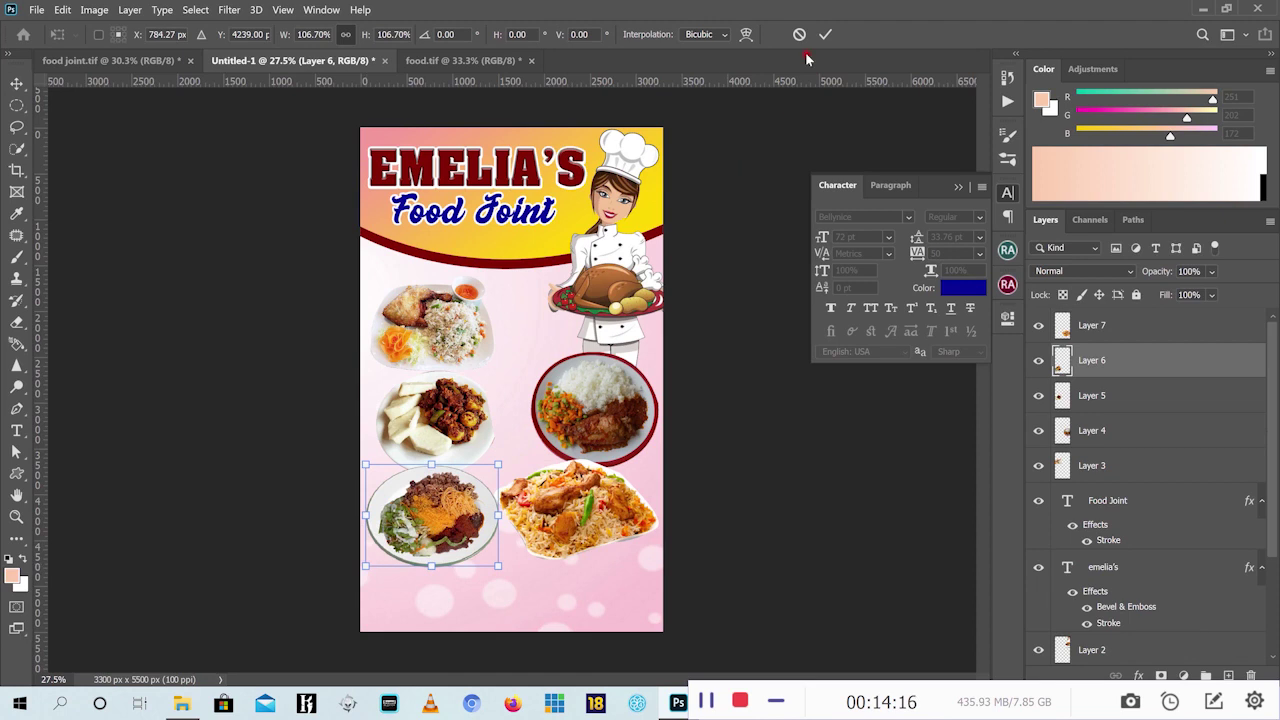
pyautogui.click(465, 395)
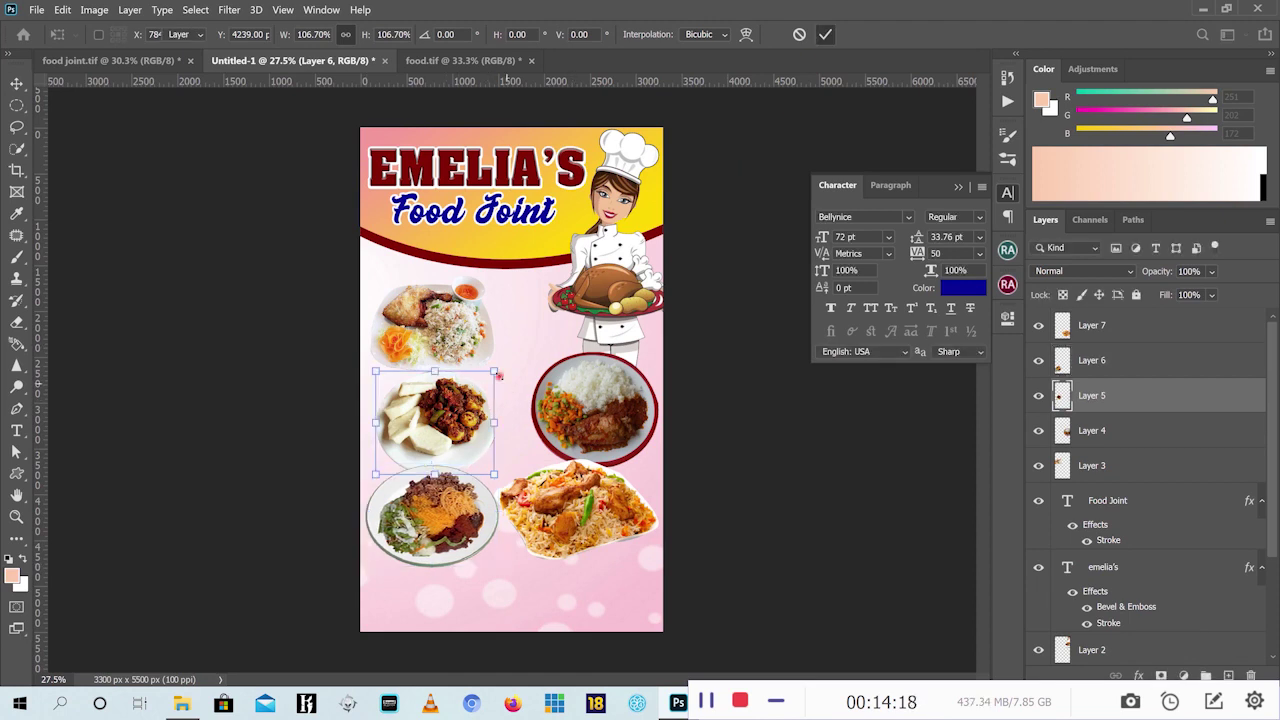
pyautogui.moveTo(497, 375); pyautogui.dragTo(506, 362)
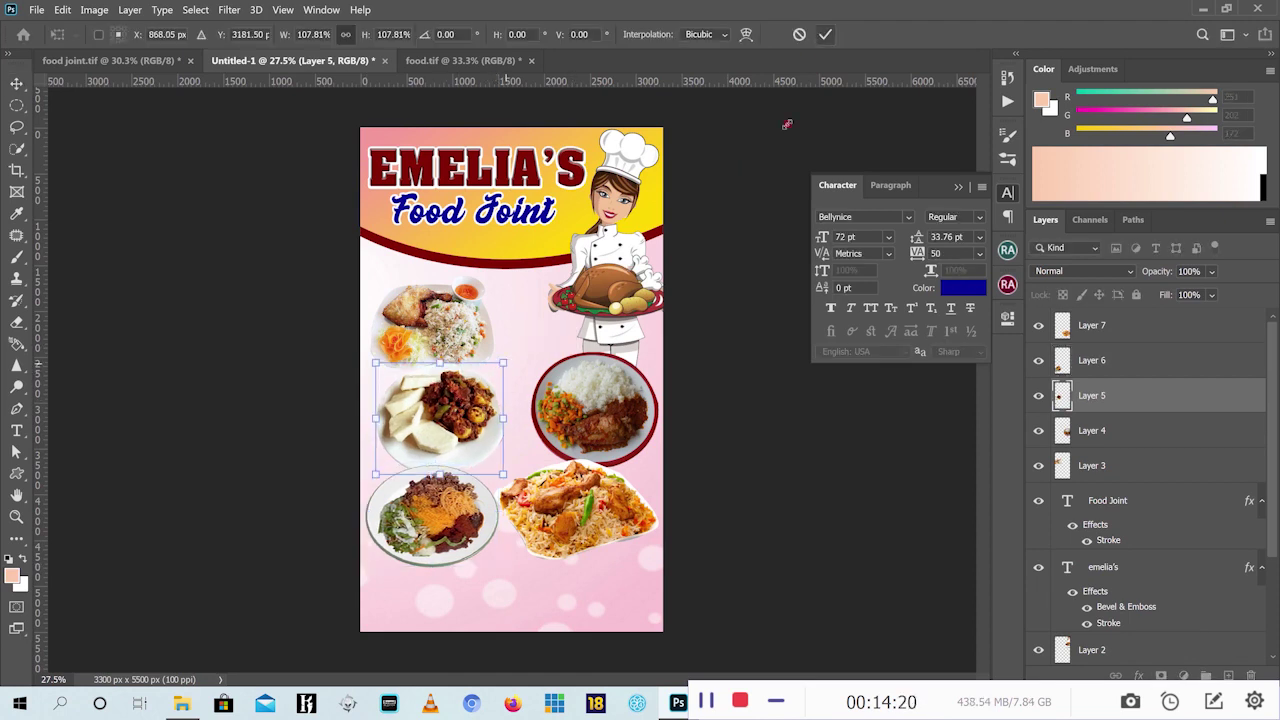
pyautogui.click(484, 310)
pyautogui.moveTo(498, 268); pyautogui.dragTo(511, 255)
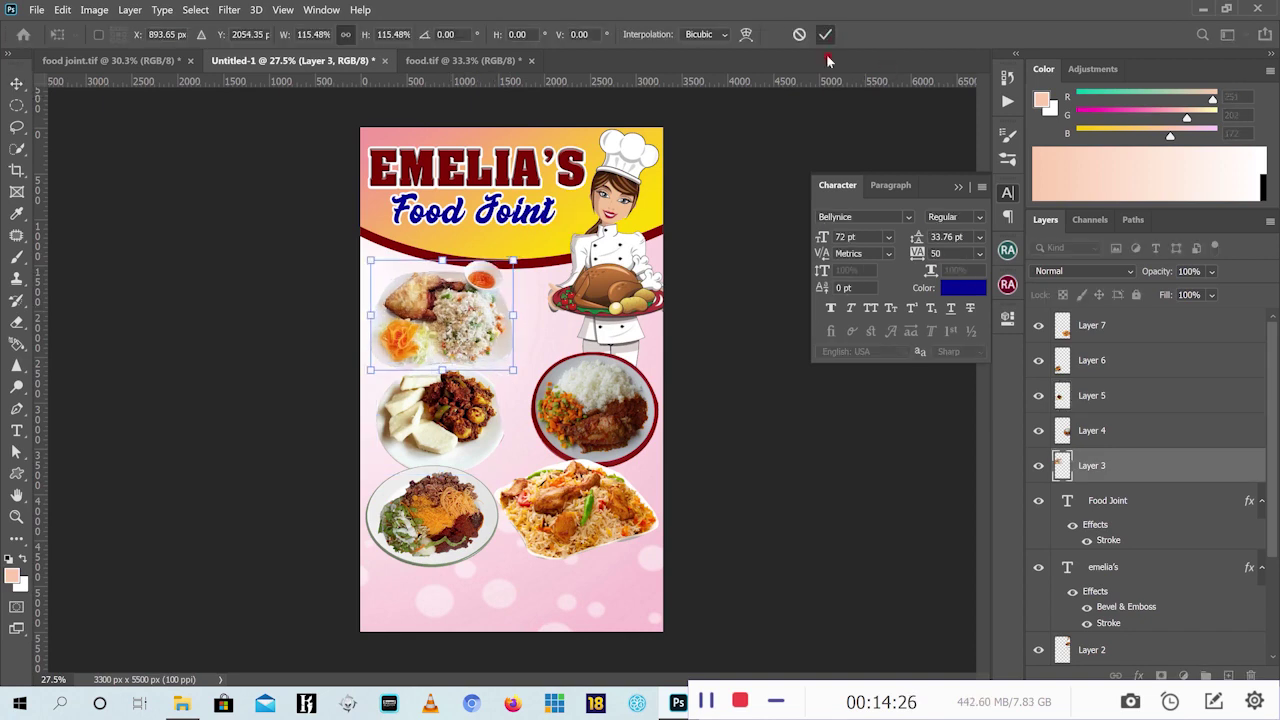
pyautogui.click(604, 372)
pyautogui.moveTo(533, 353); pyautogui.dragTo(521, 343)
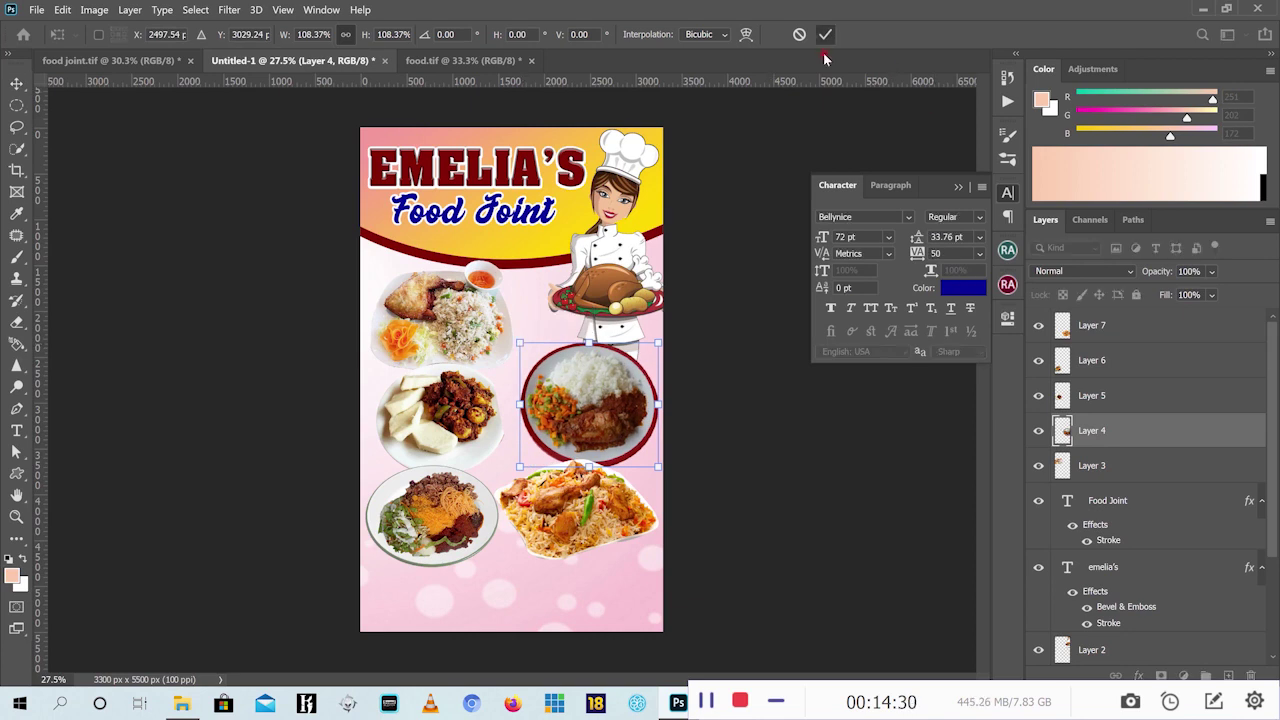
pyautogui.press('Return')
# Draw a wide rectangle across the flyer's bottom, like the reference contact bar
pyautogui.click(748, 206)
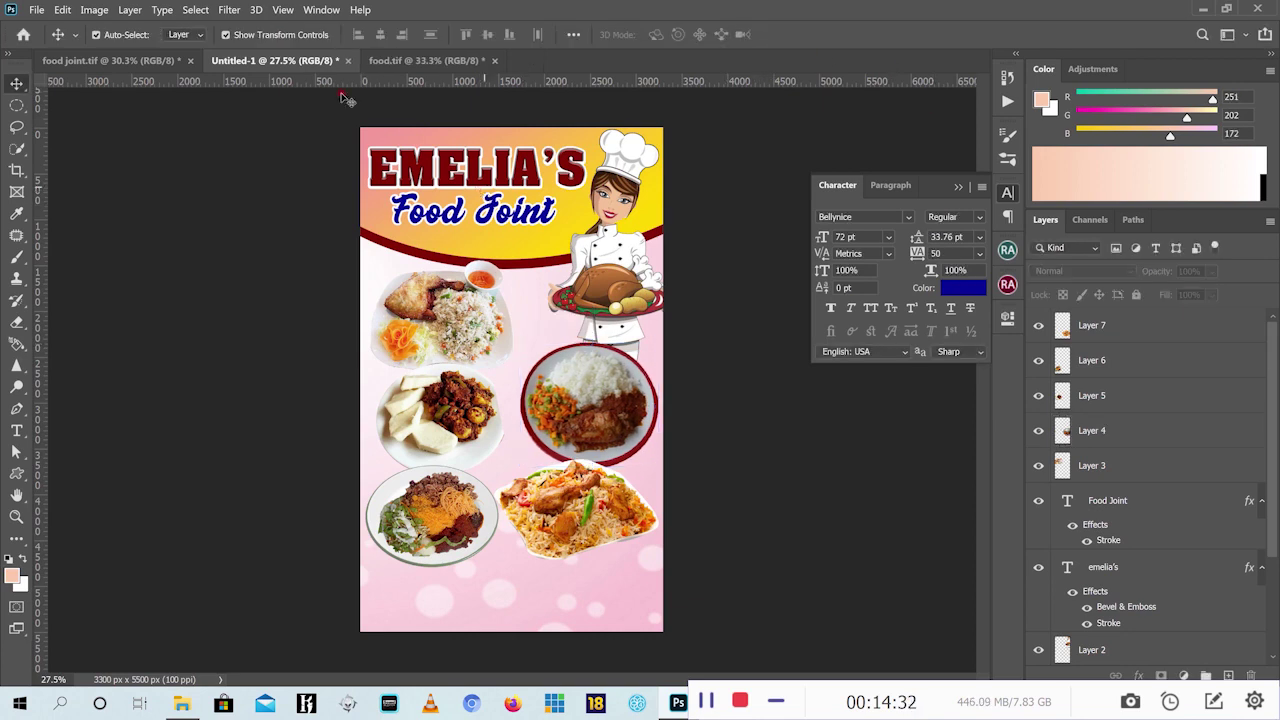
pyautogui.click(130, 62)
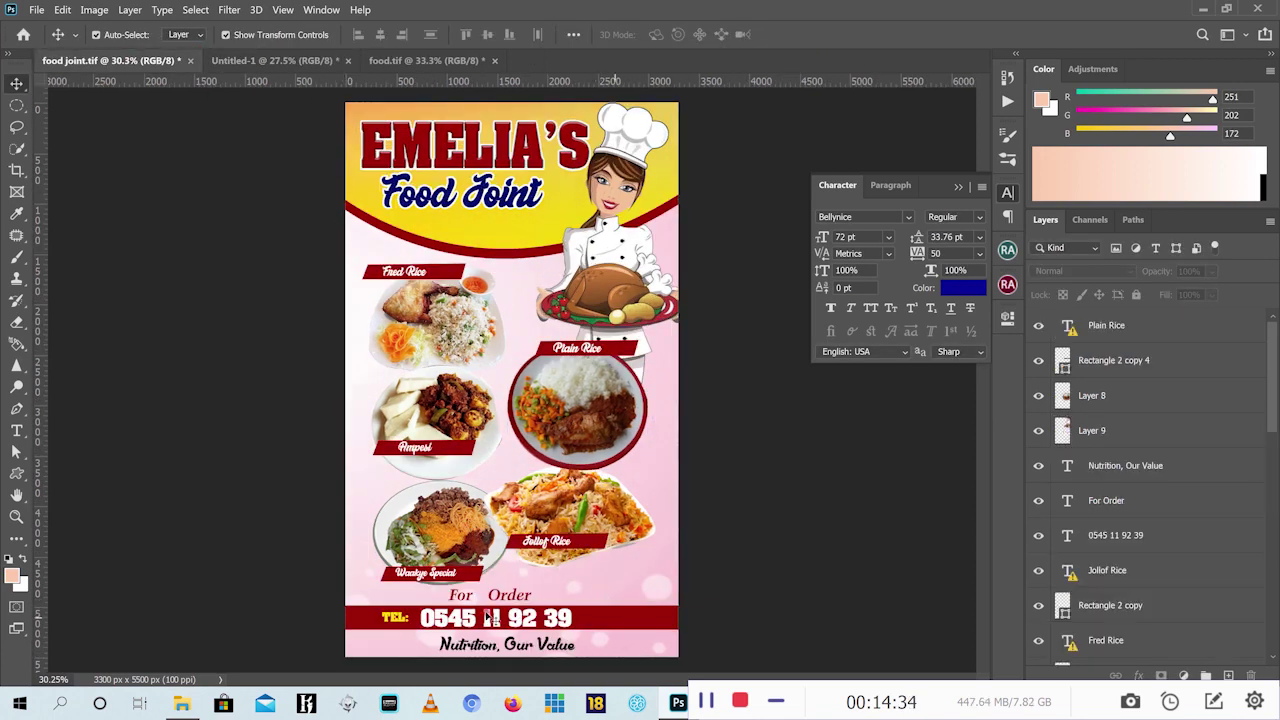
pyautogui.click(660, 622)
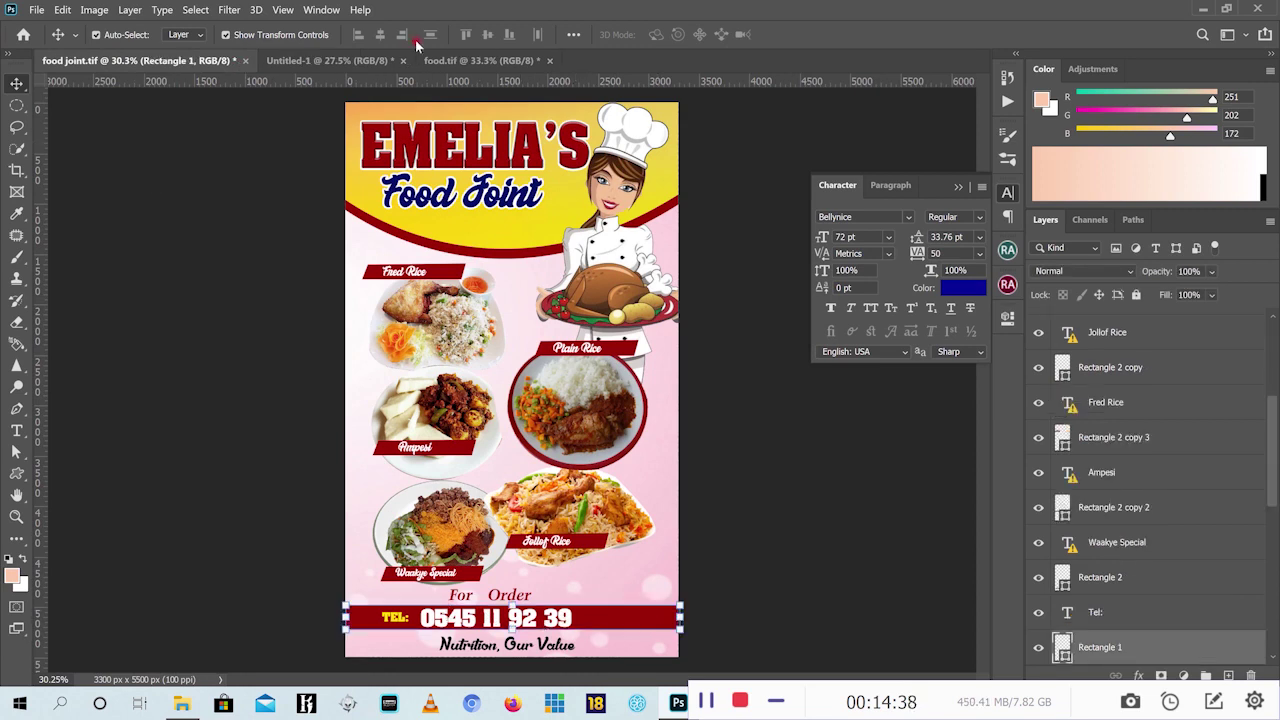
pyautogui.click(328, 60)
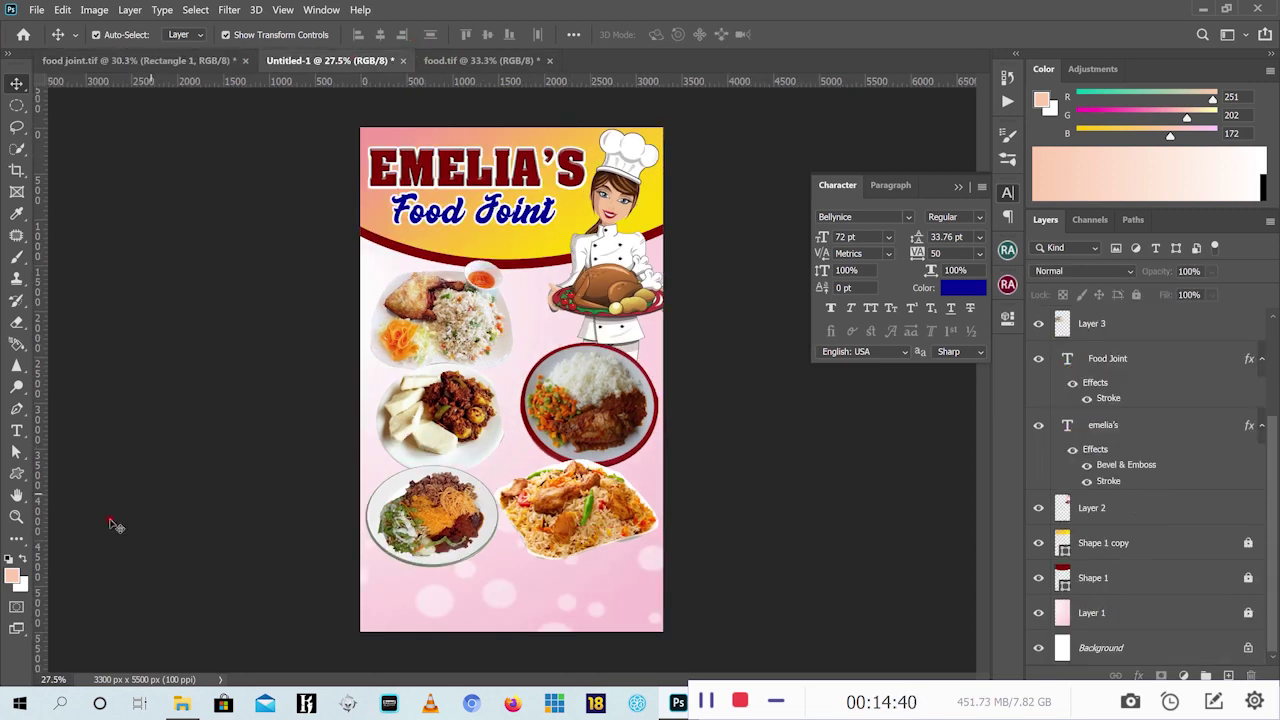
pyautogui.click(19, 474)
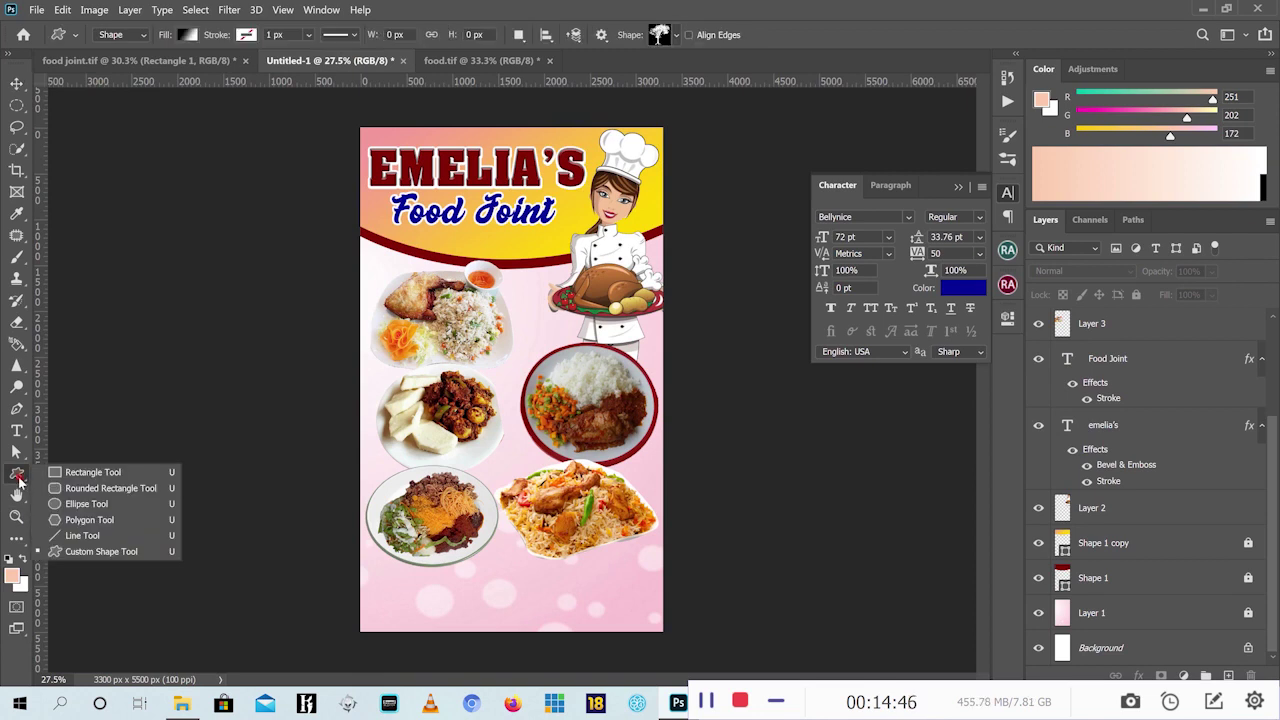
pyautogui.click(80, 472)
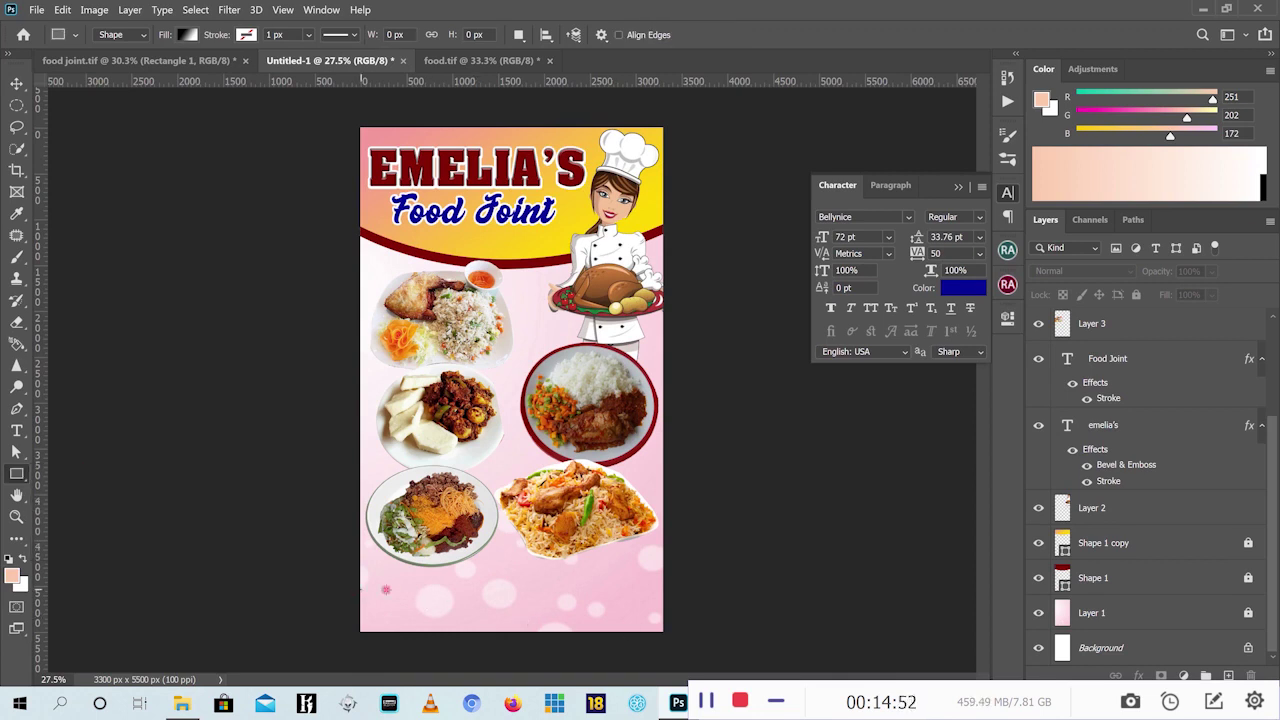
pyautogui.moveTo(361, 588); pyautogui.dragTo(665, 612)
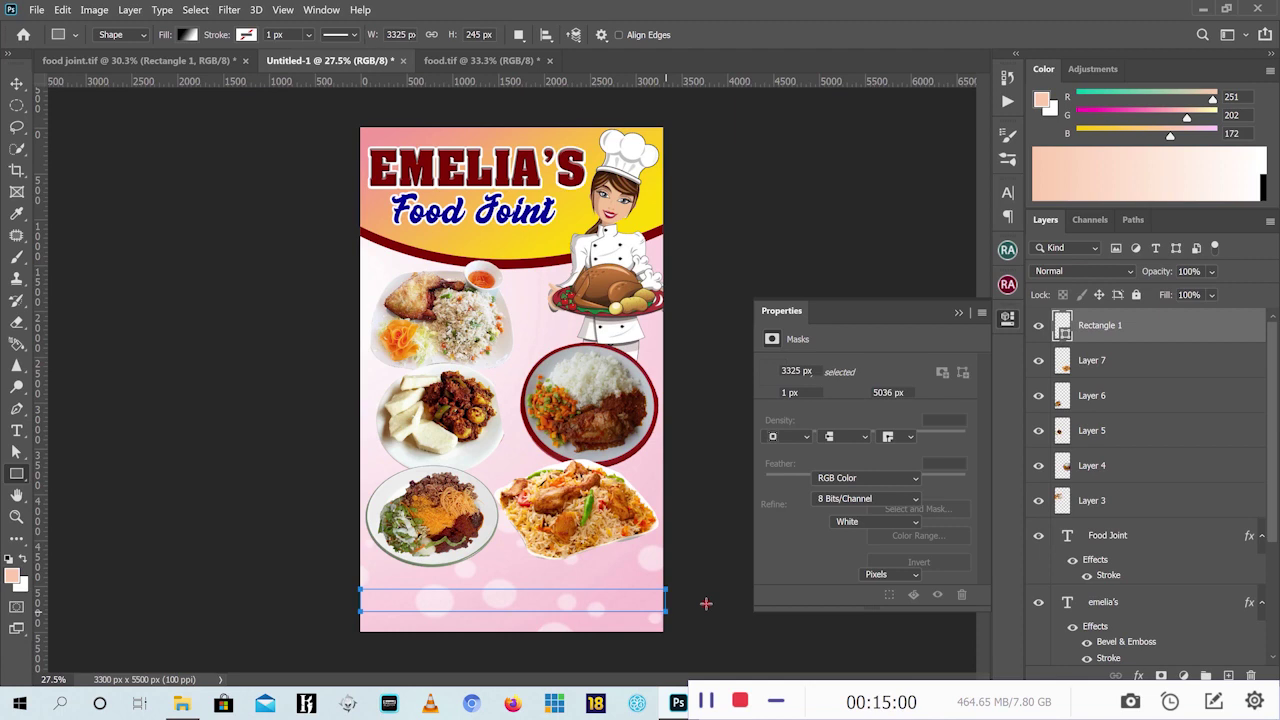
# Give the 3325 × 245 px bar a solid dark red fill
pyautogui.click(188, 35)
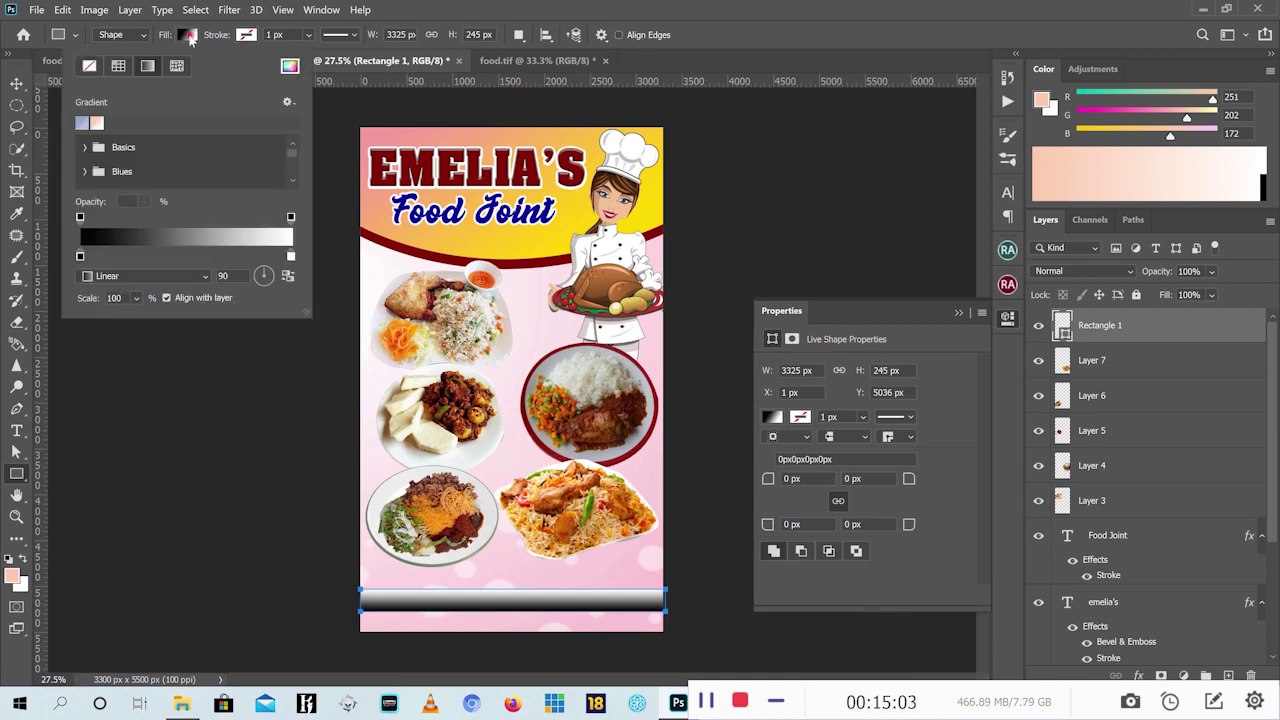
pyautogui.click(118, 66)
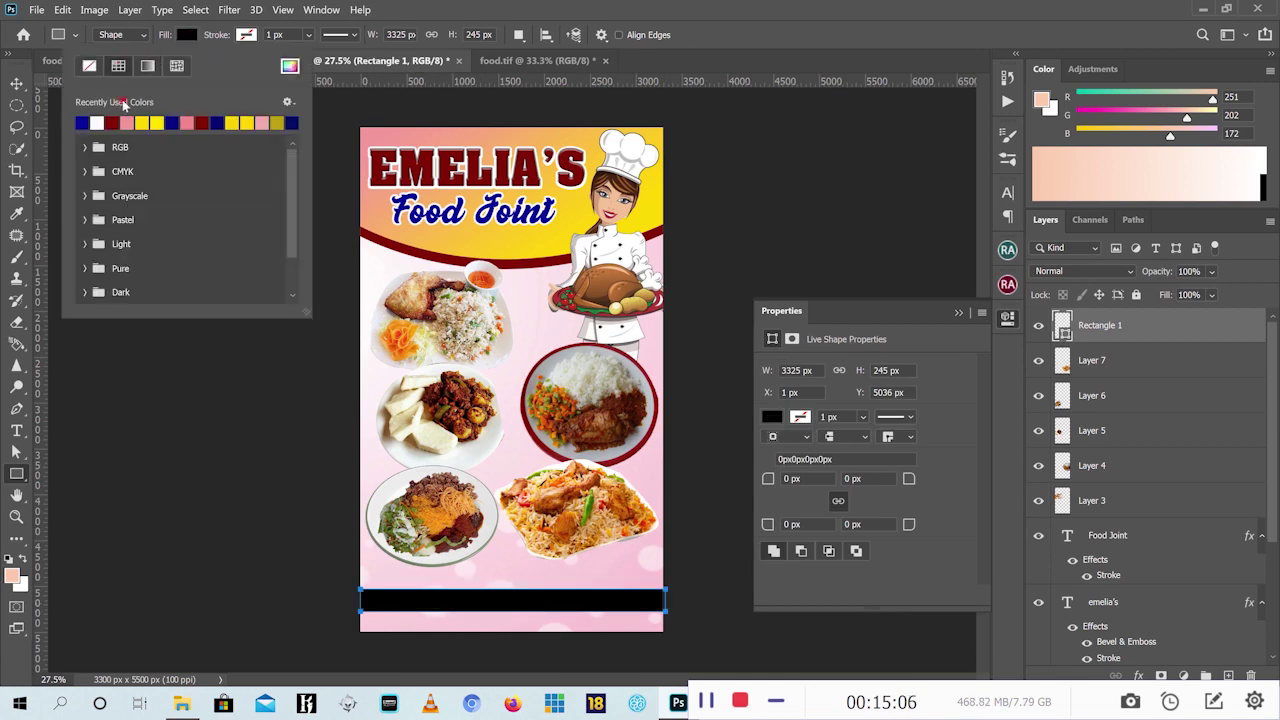
pyautogui.click(111, 122)
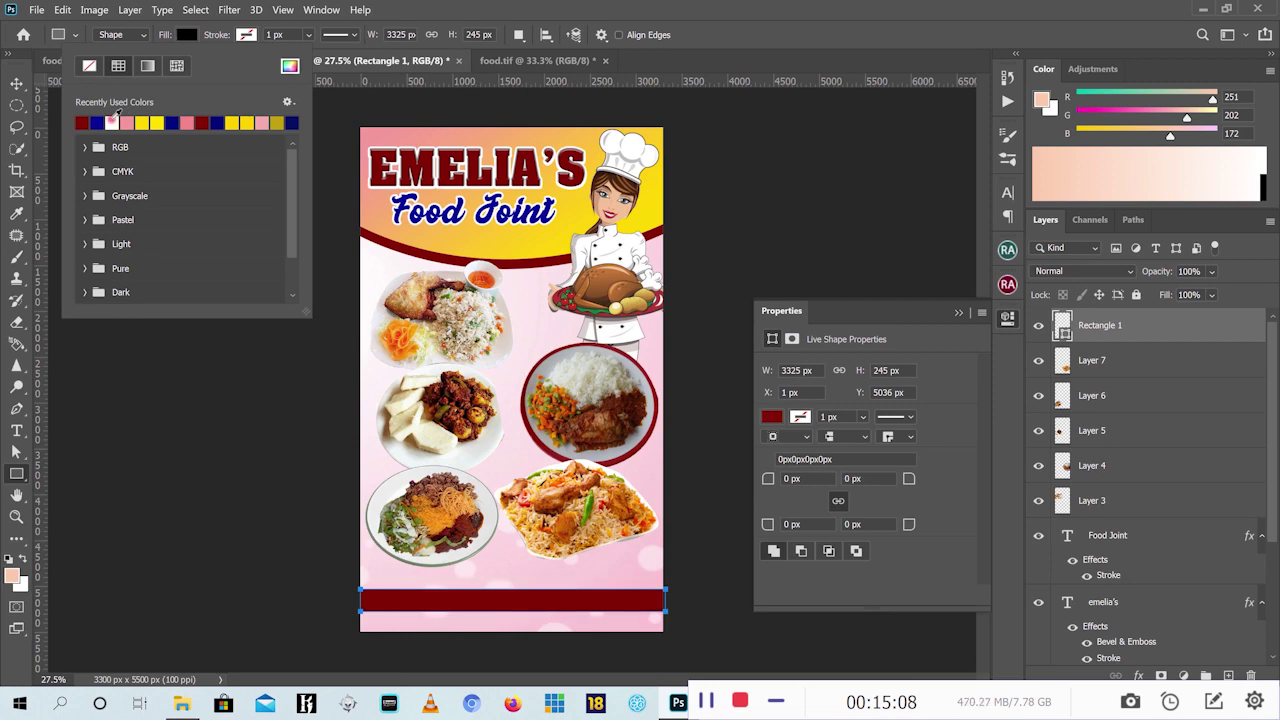
pyautogui.press('Return')
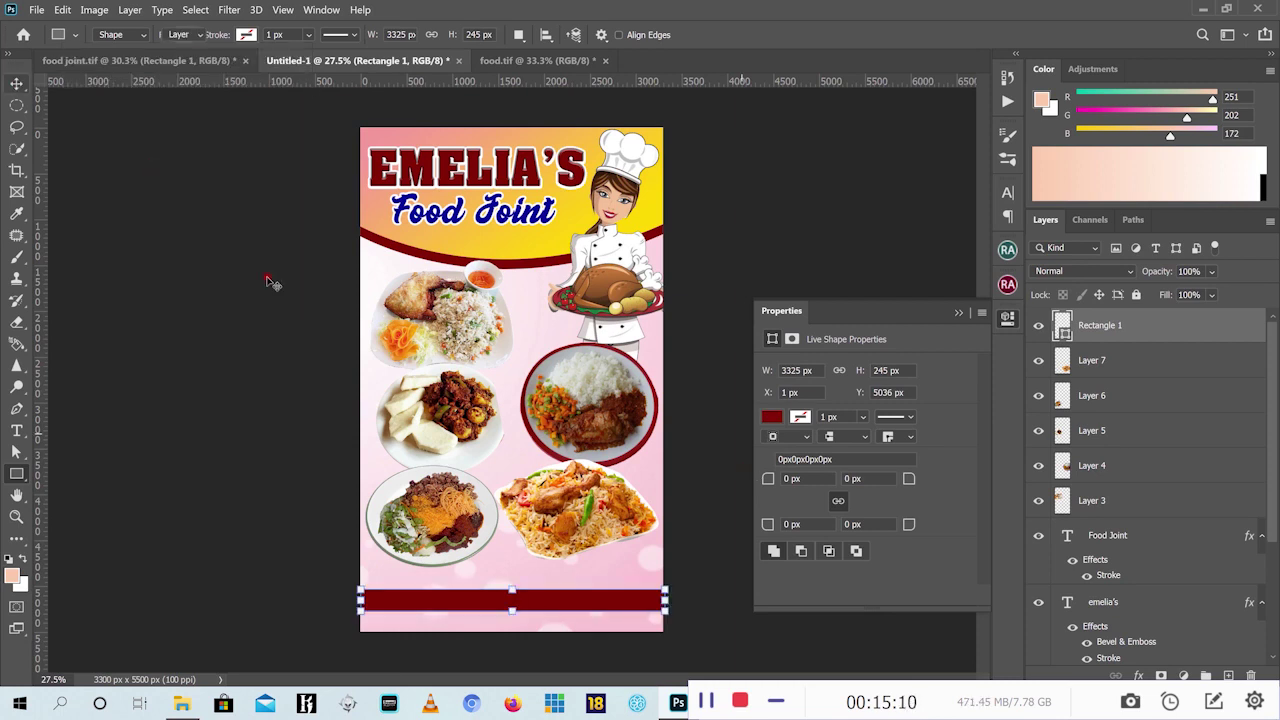
pyautogui.press('v')
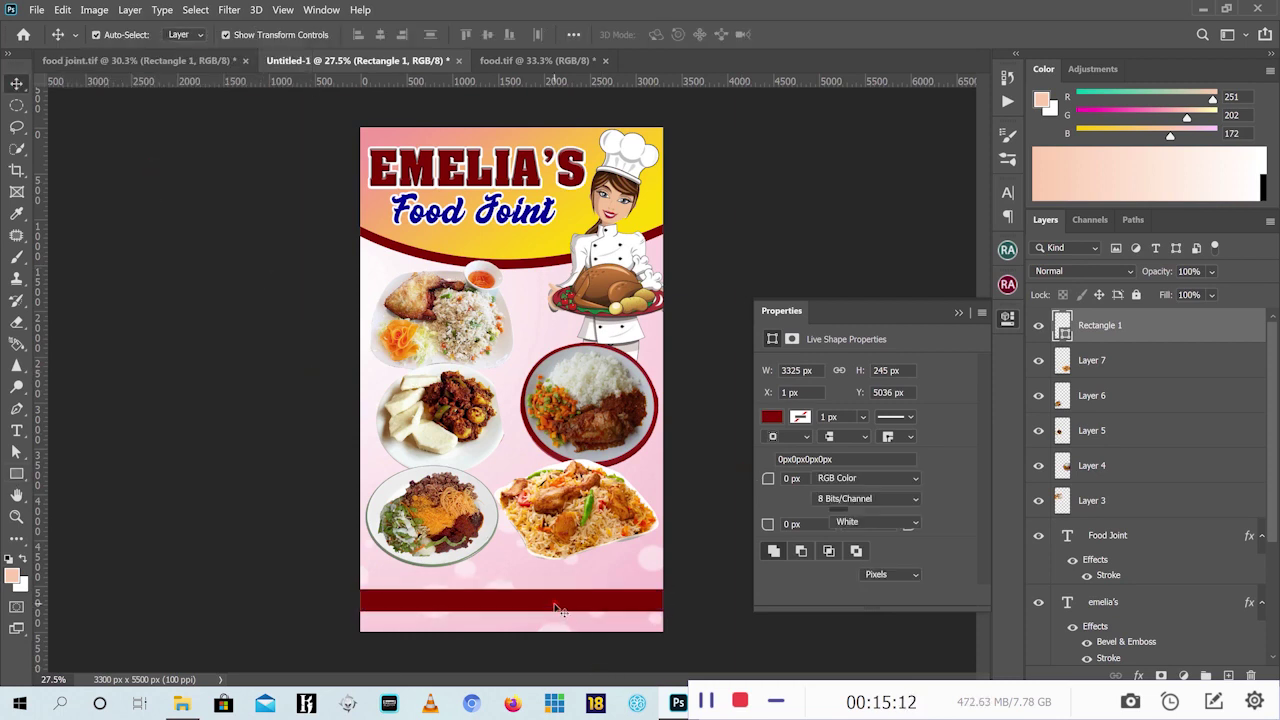
pyautogui.click(561, 609)
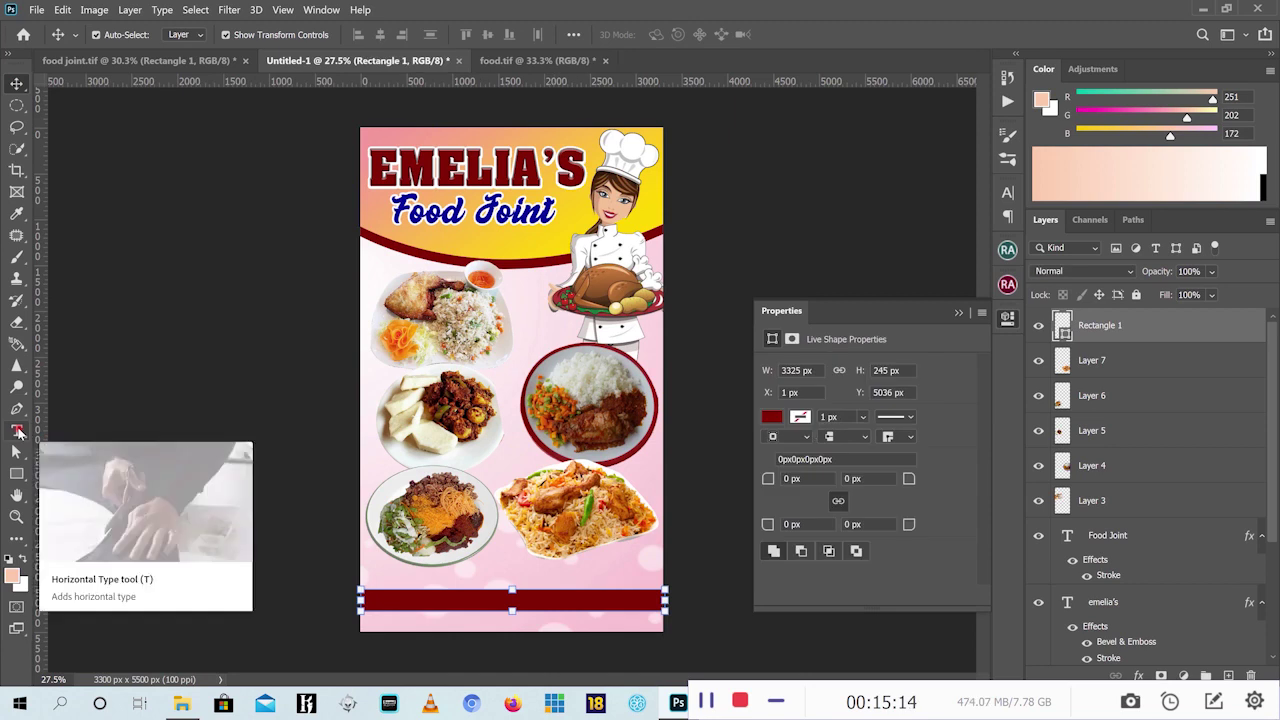
pyautogui.click(18, 431)
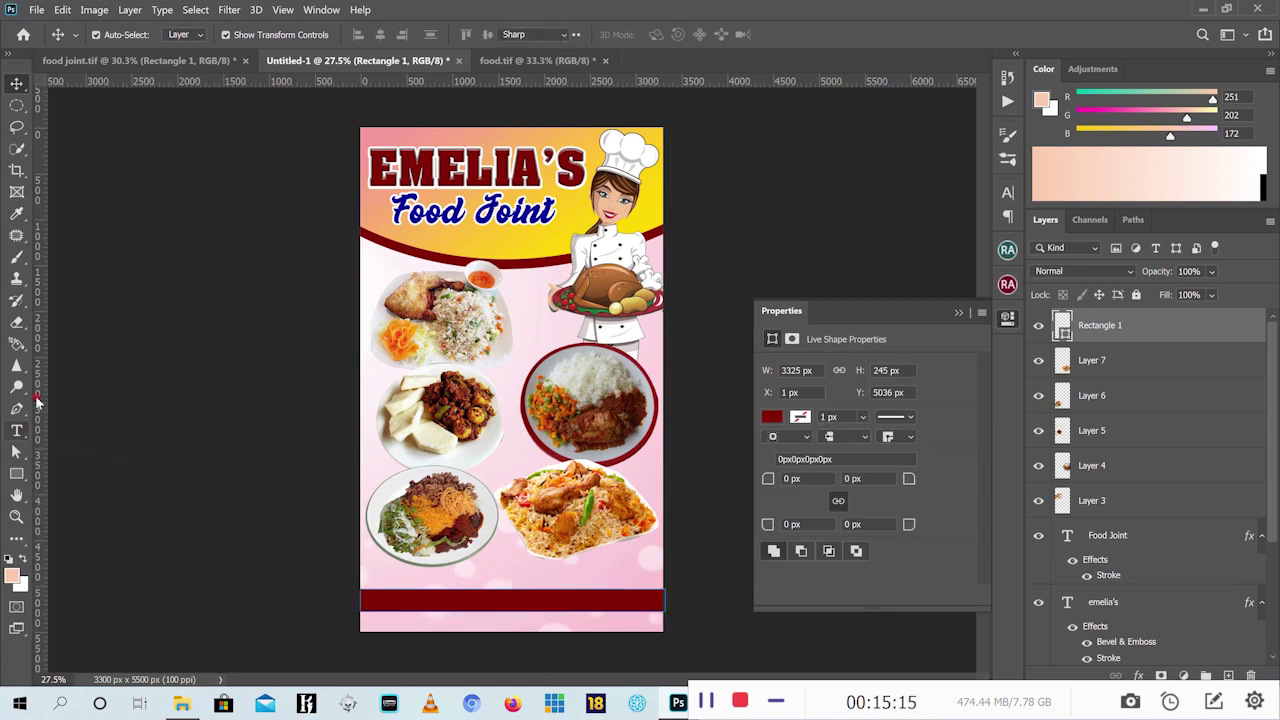
# Add the phone number as a new text line just above the red bar
pyautogui.click(157, 61)
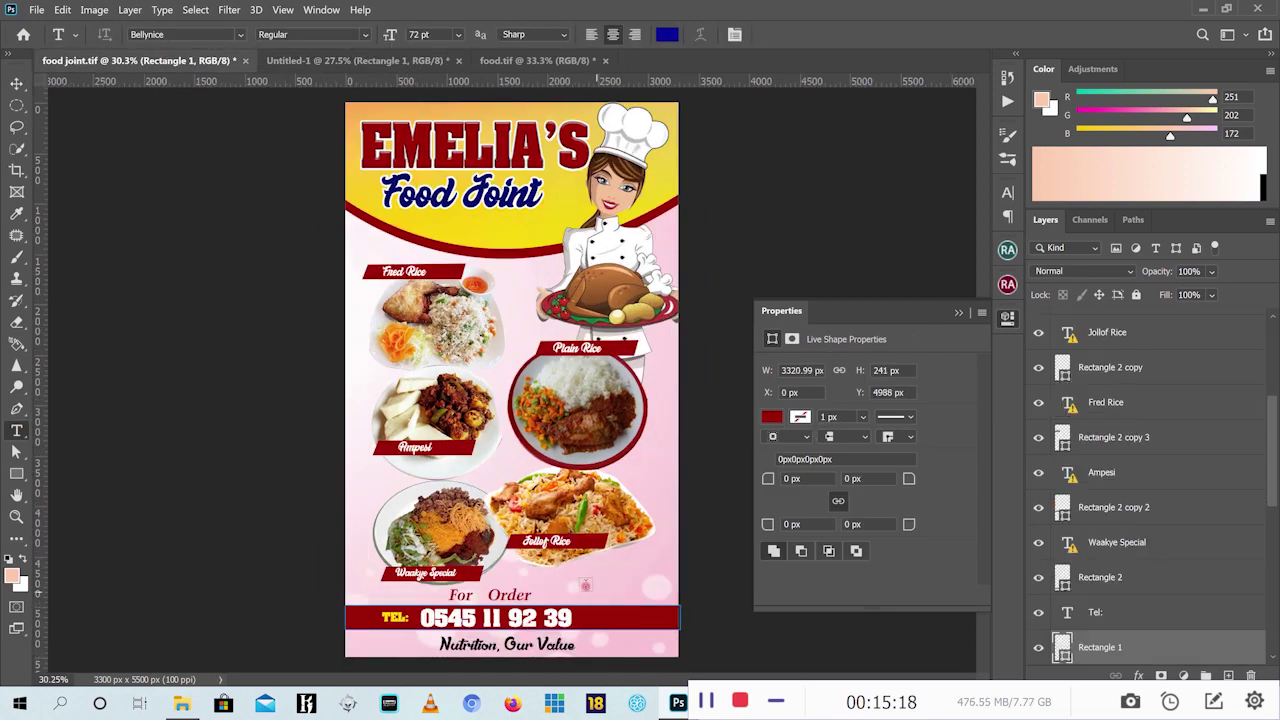
pyautogui.click(730, 603)
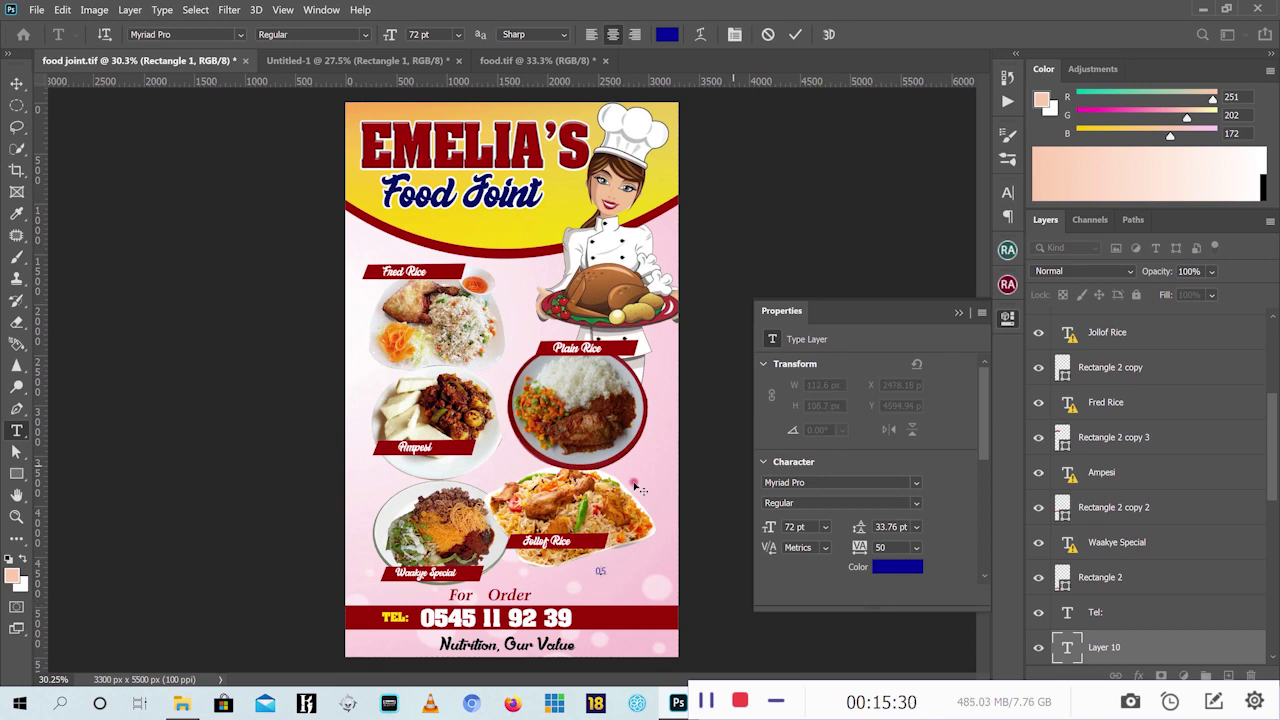
pyautogui.click(767, 34)
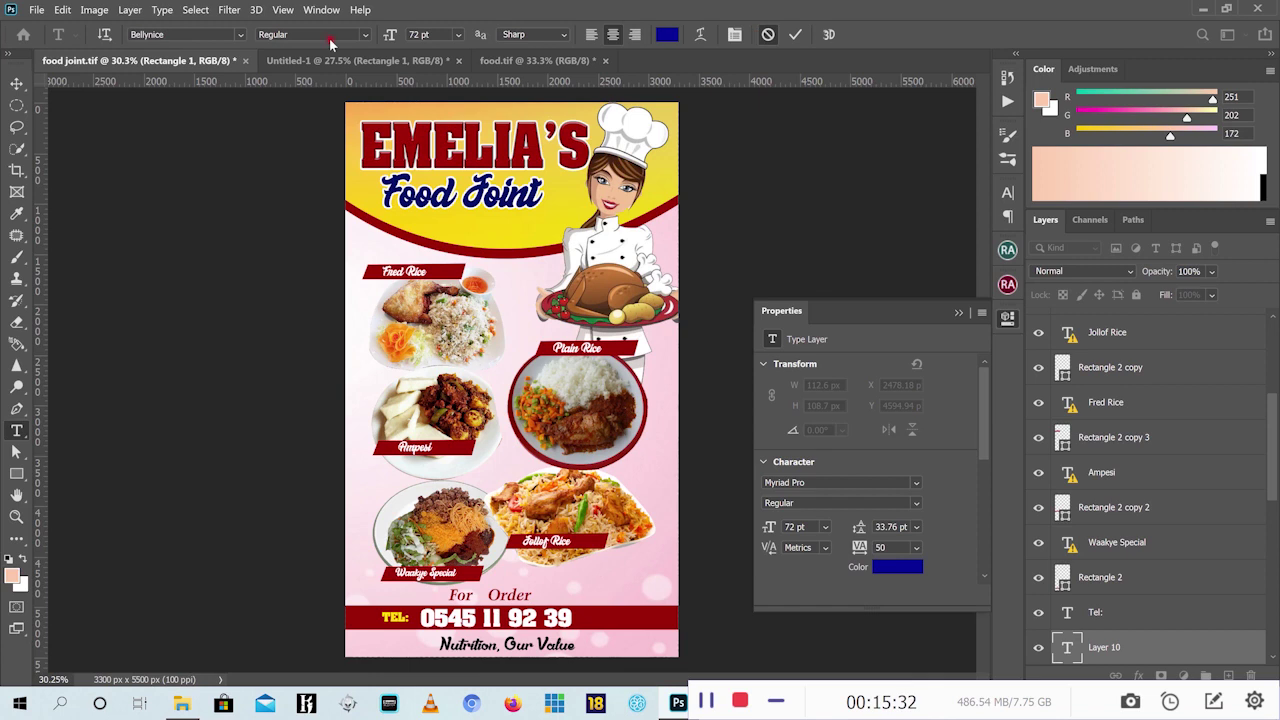
pyautogui.click(334, 60)
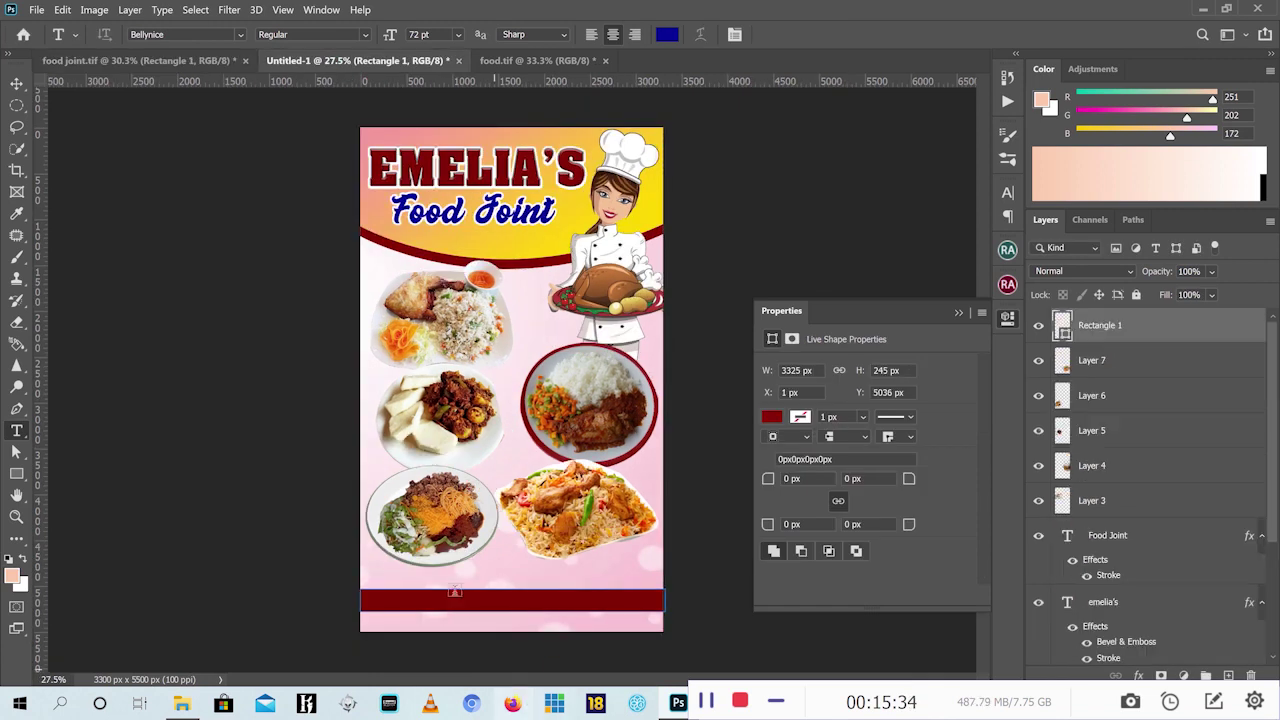
pyautogui.click(488, 571)
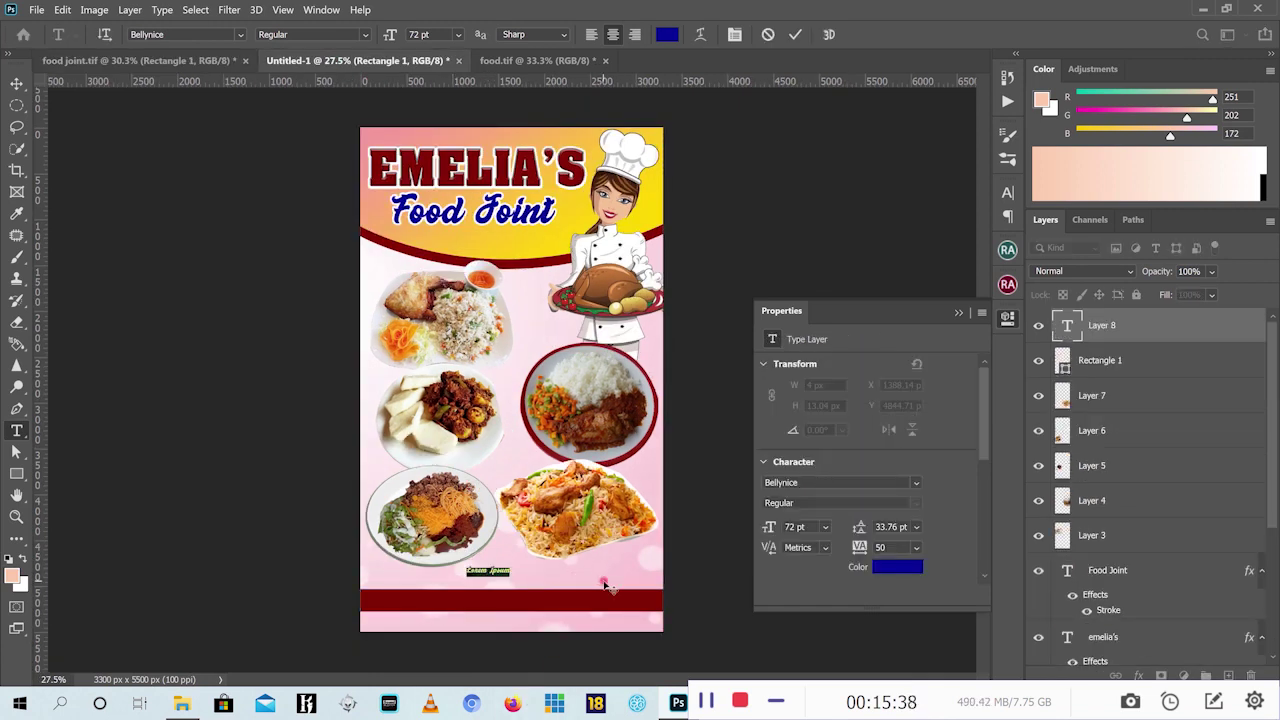
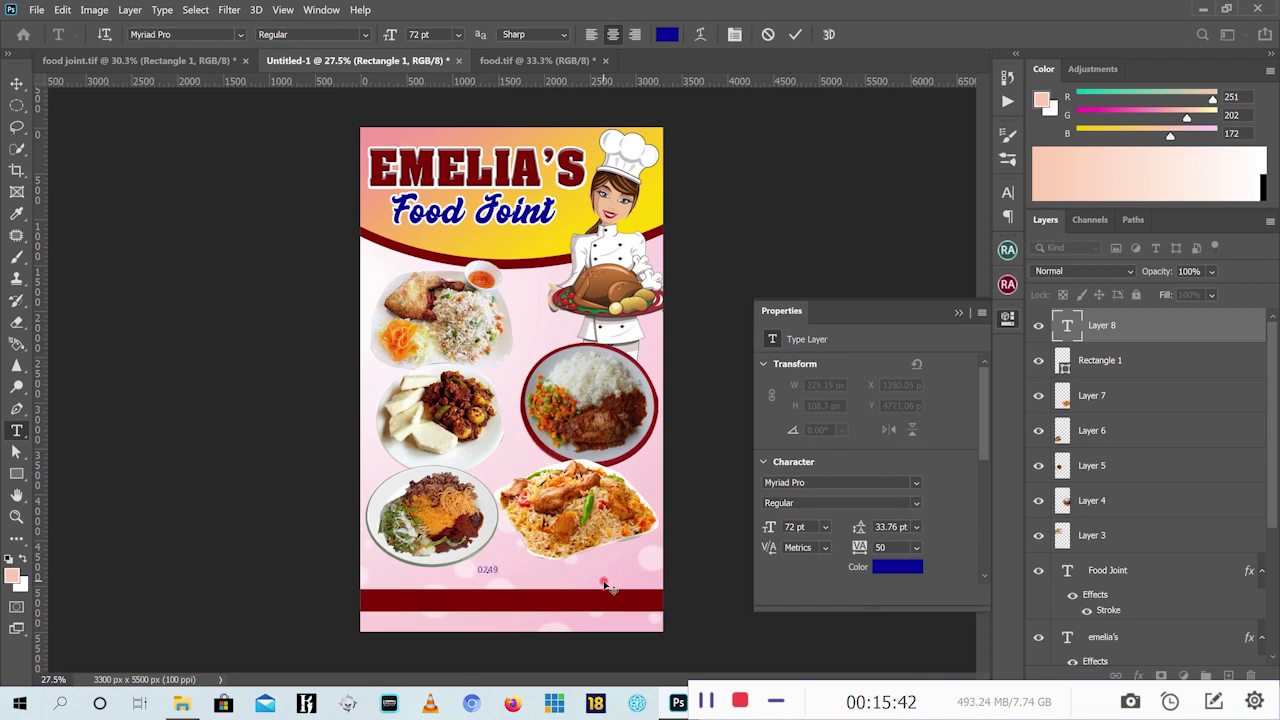
pyautogui.click(797, 35)
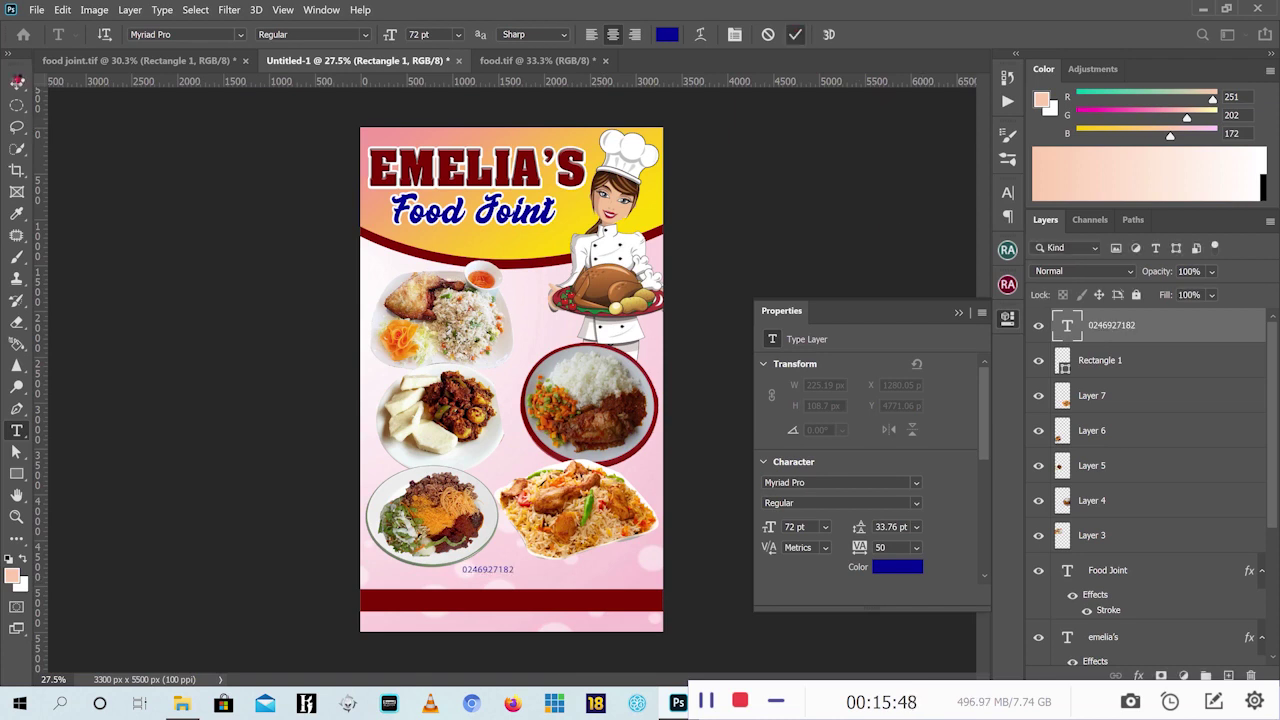
# Scale the phone number up to about 244% and move it onto the red bar
pyautogui.click(17, 83)
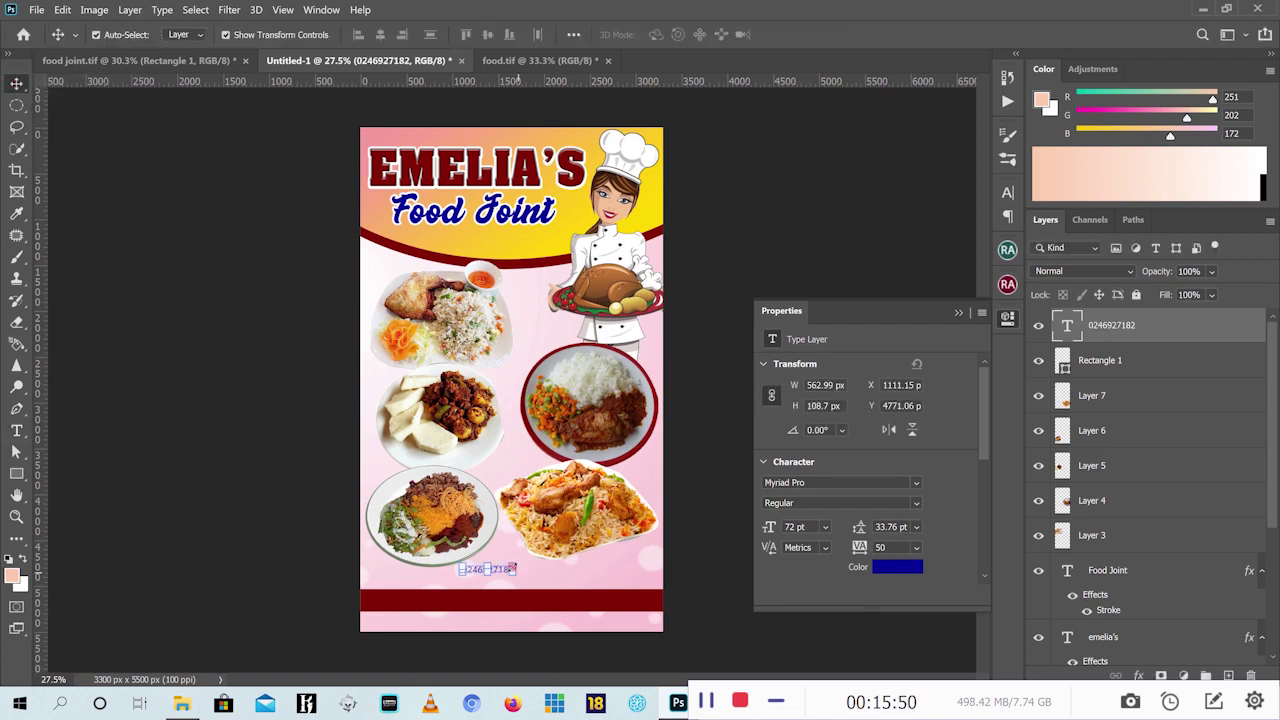
pyautogui.hotkey('ctrl', 't')
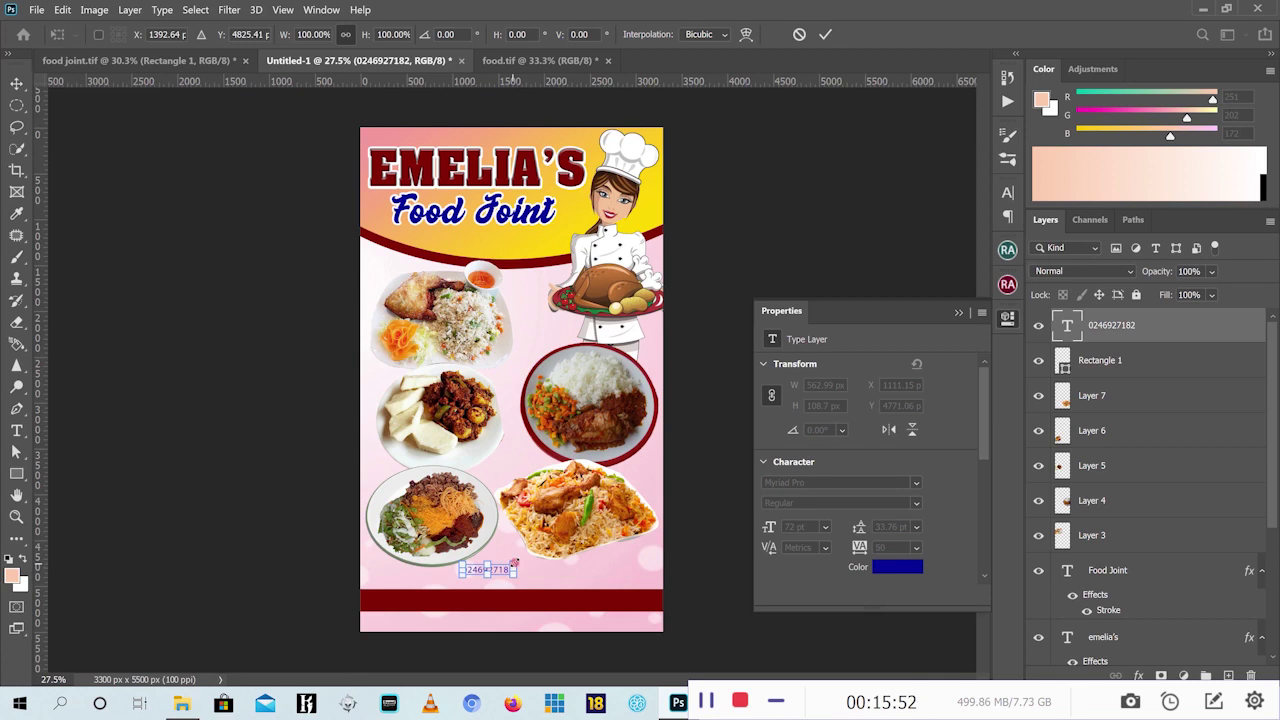
pyautogui.moveTo(514, 563); pyautogui.dragTo(594, 494)
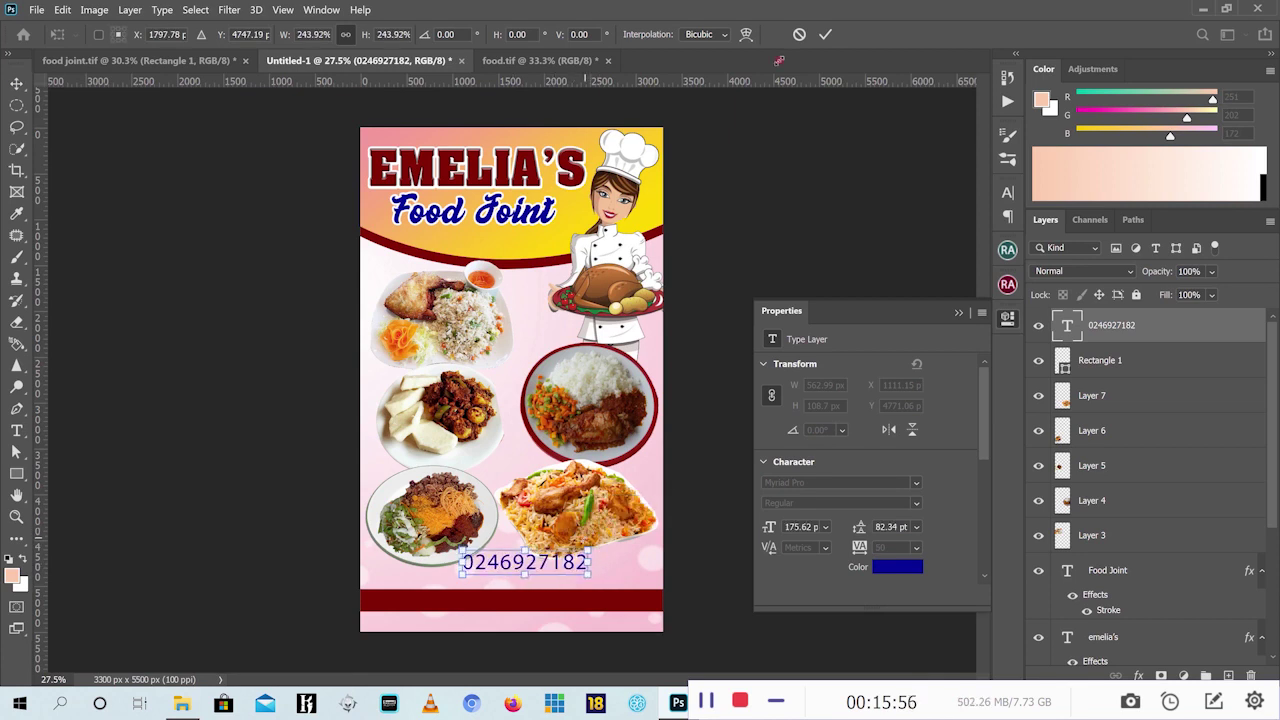
pyautogui.click(826, 35)
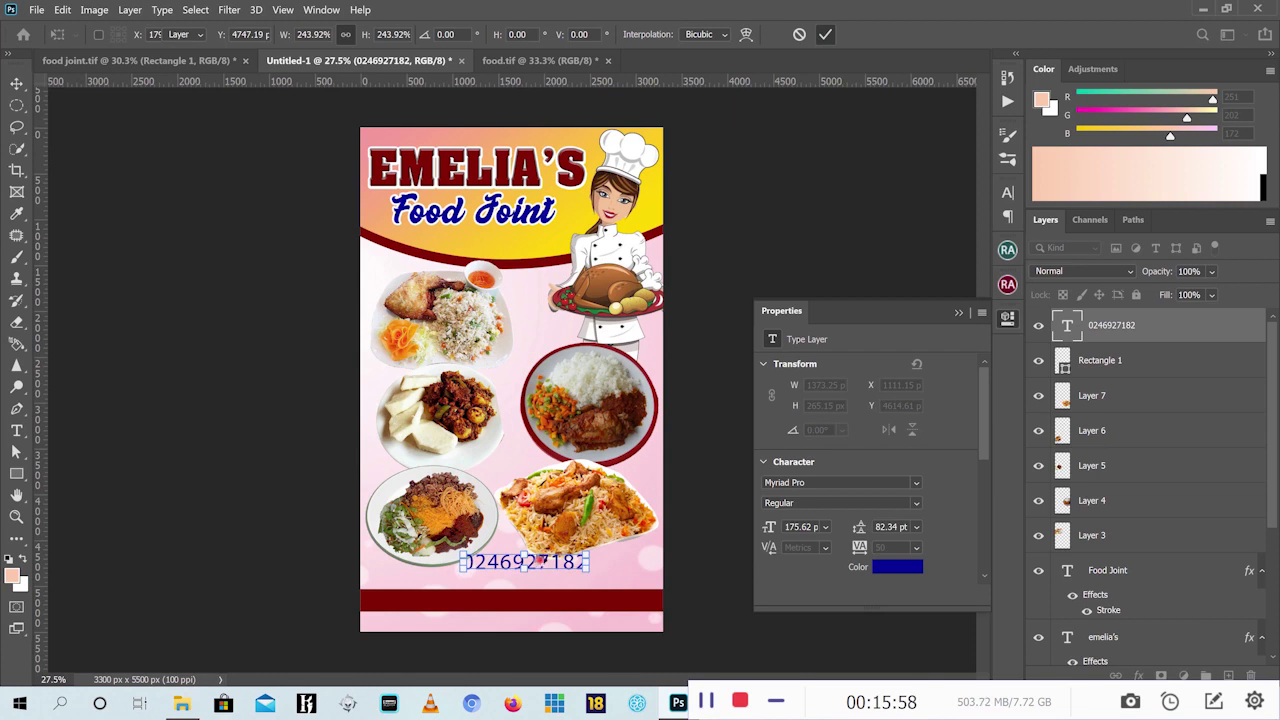
pyautogui.moveTo(540, 562); pyautogui.dragTo(527, 600)
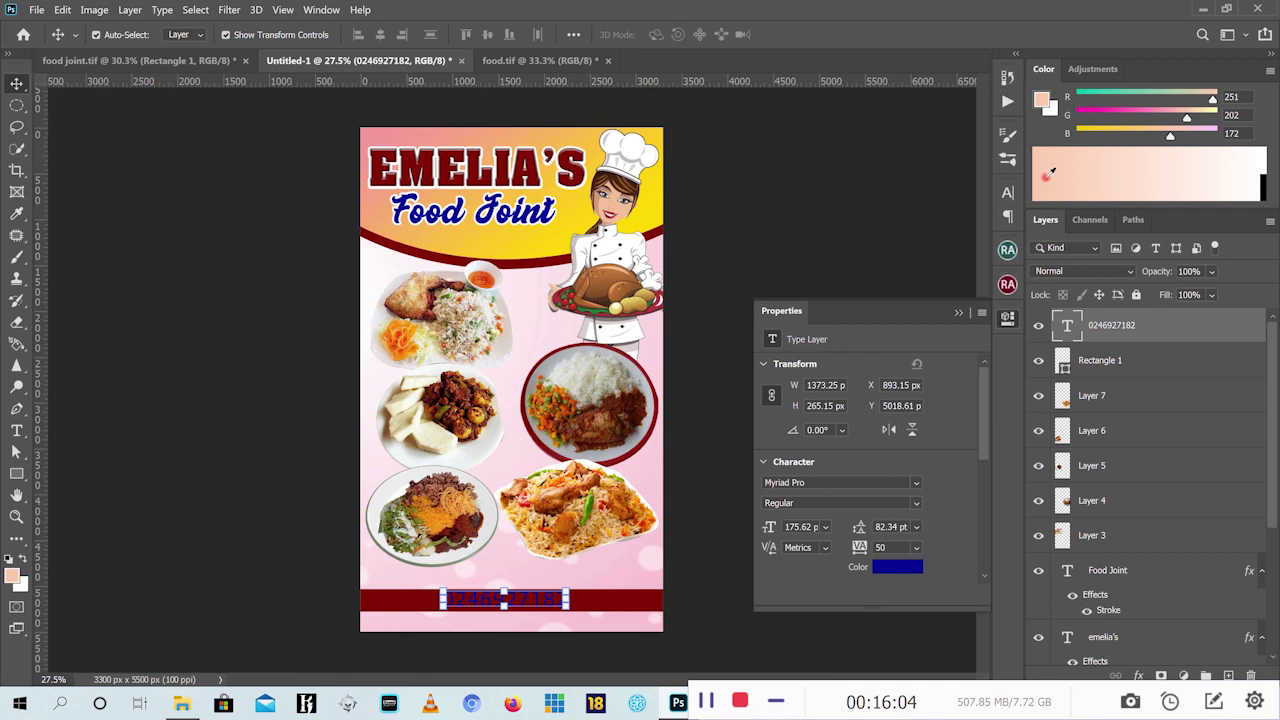
# Show the Character panel and make the phone number white
pyautogui.click(959, 314)
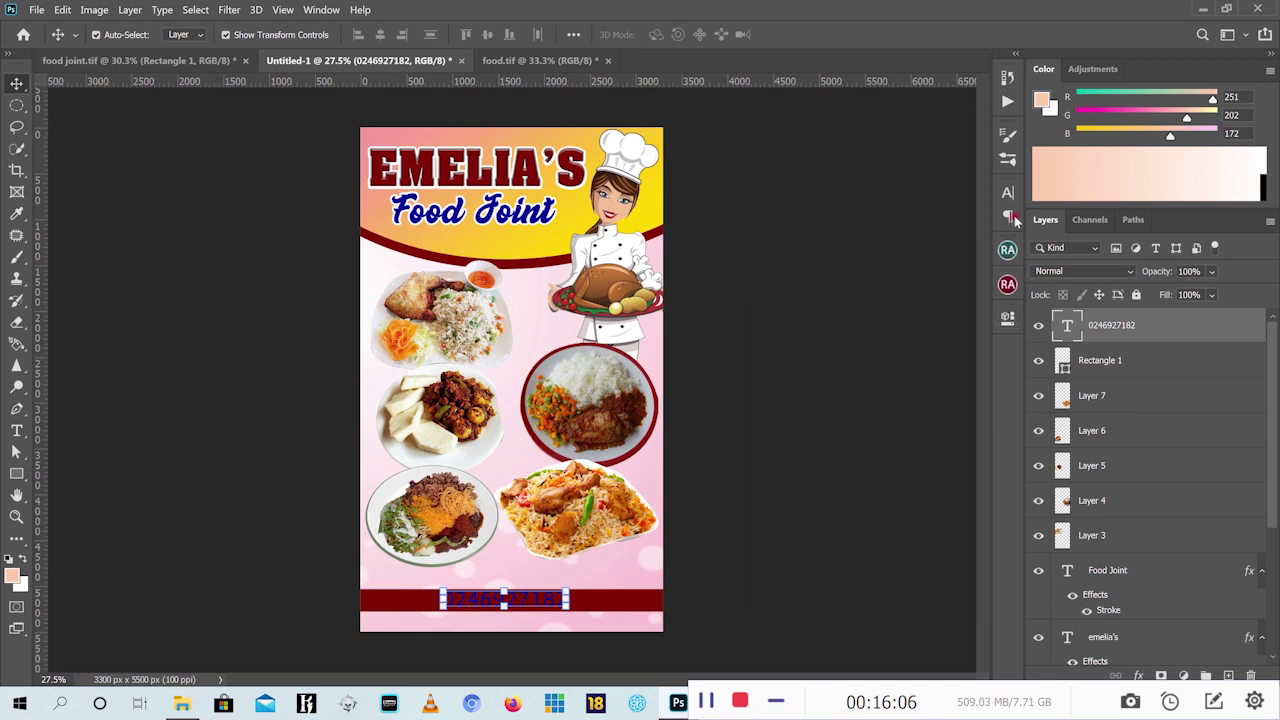
pyautogui.click(1012, 195)
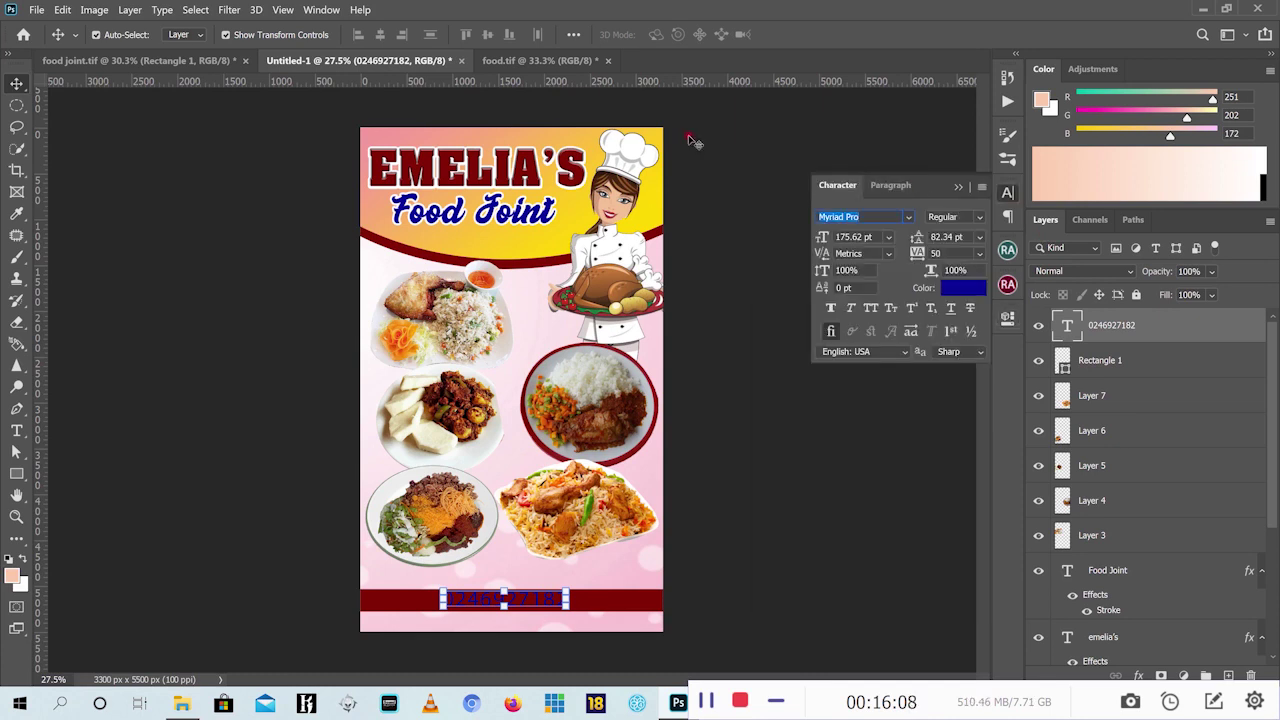
pyautogui.click(322, 9)
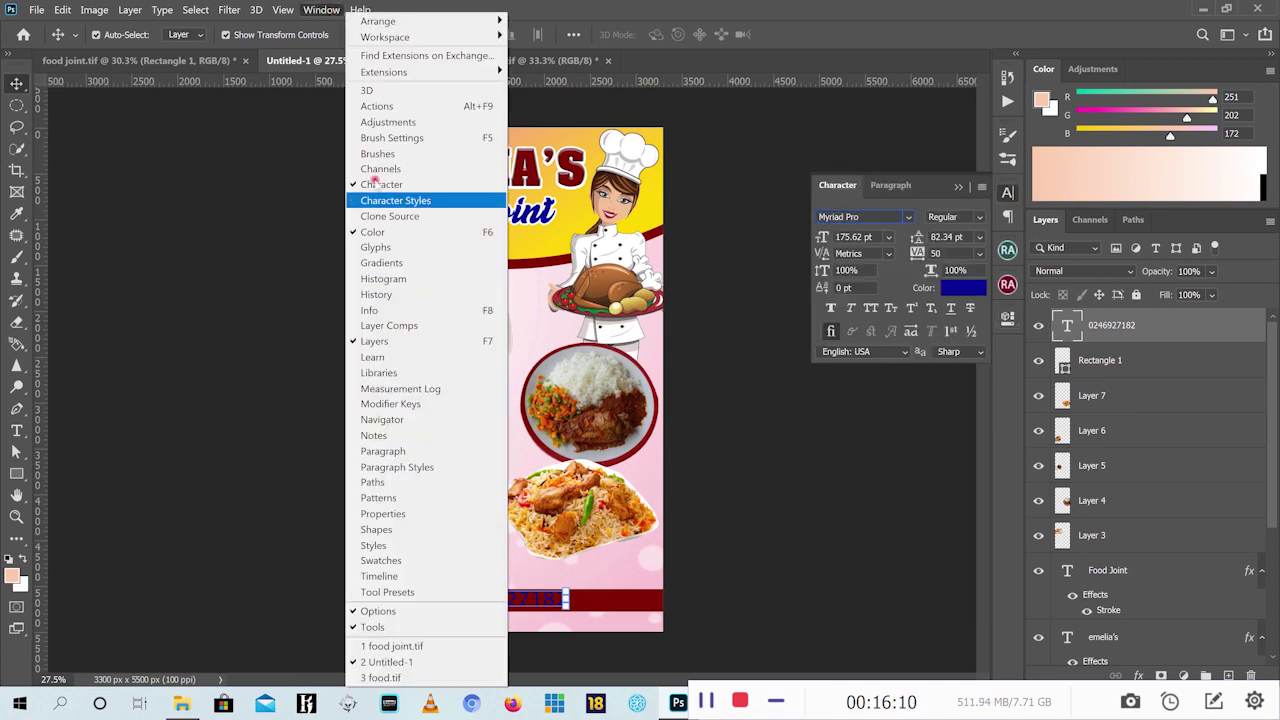
pyautogui.click(445, 187)
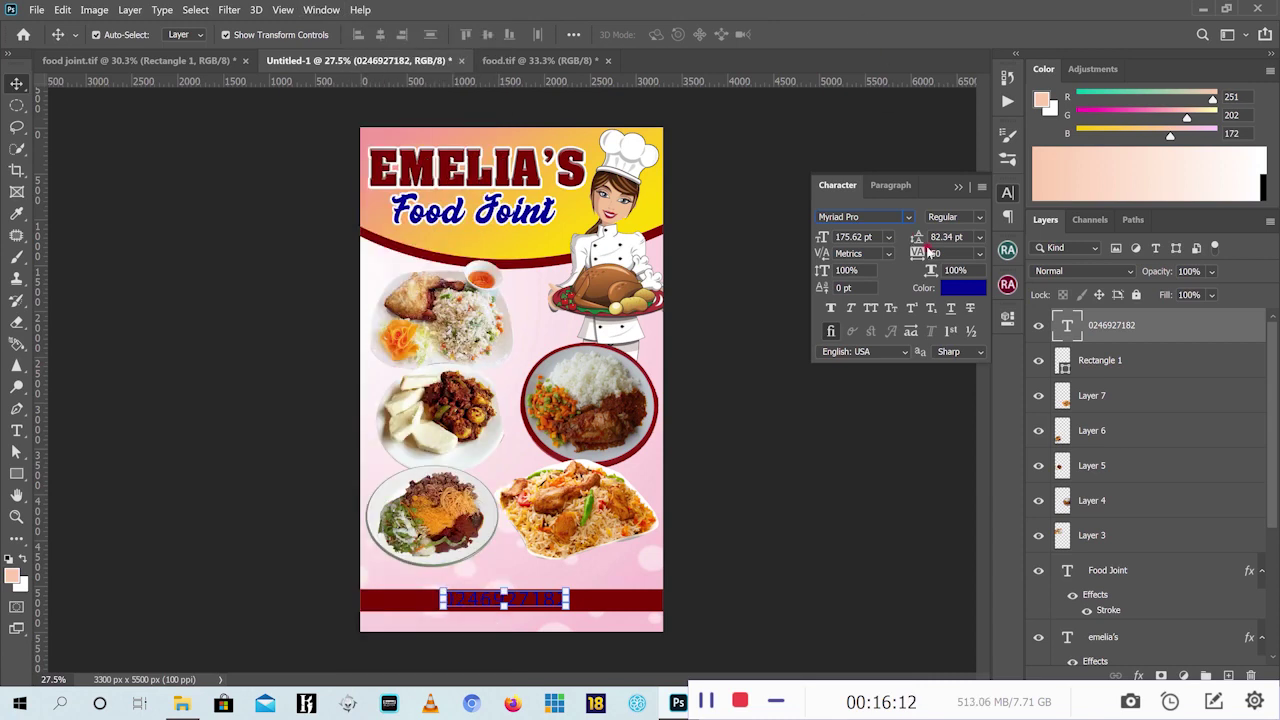
pyautogui.click(962, 289)
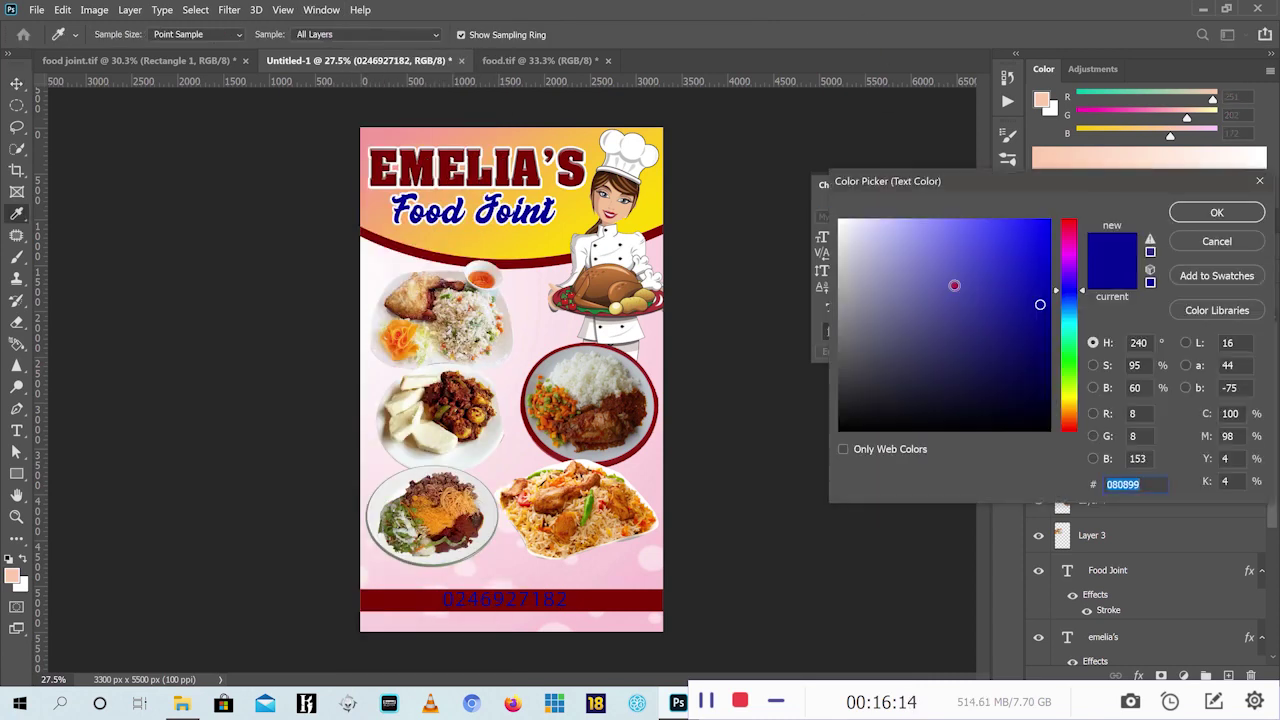
pyautogui.moveTo(961, 286); pyautogui.dragTo(803, 186)
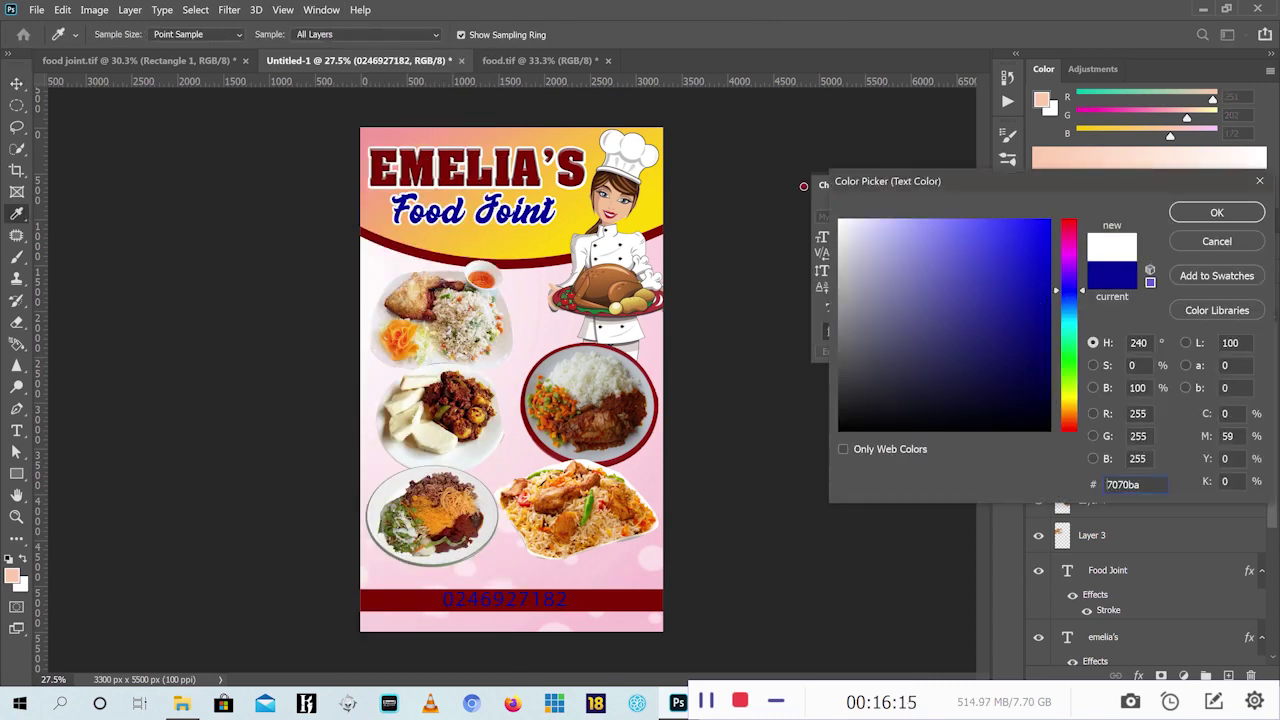
pyautogui.click(1219, 213)
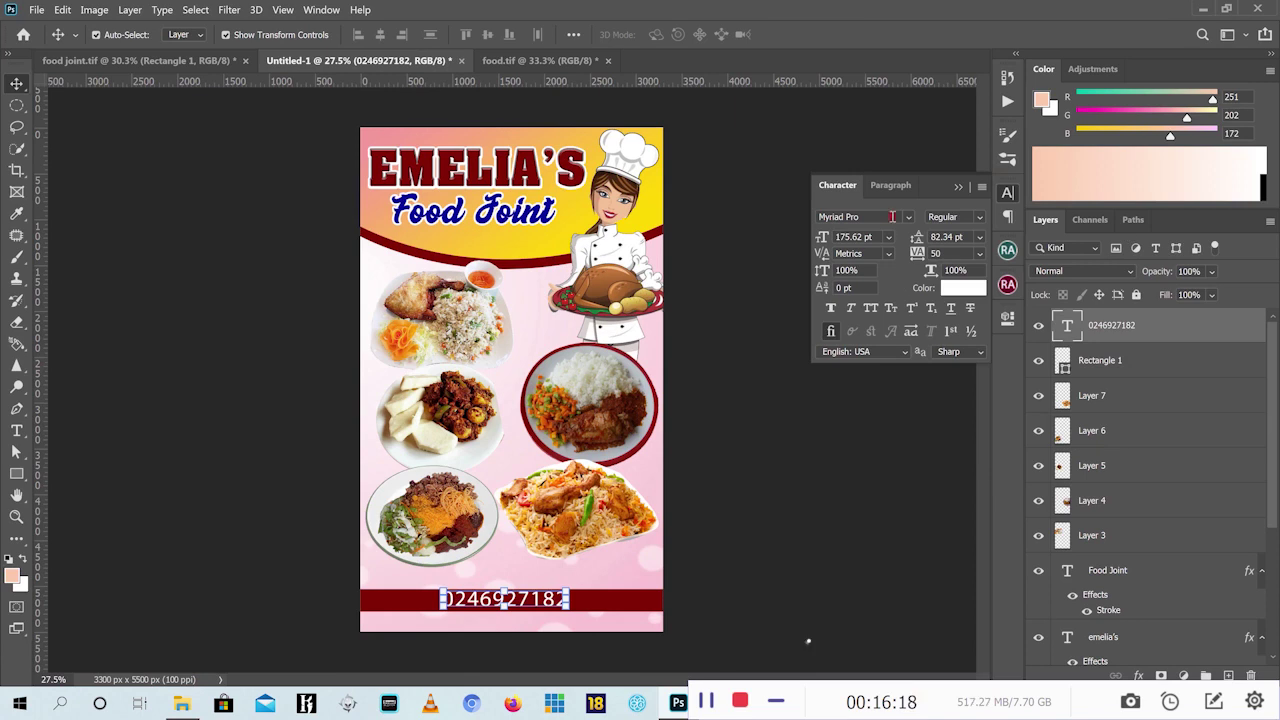
# Set the phone number in the Ache Bold font
pyautogui.click(907, 217)
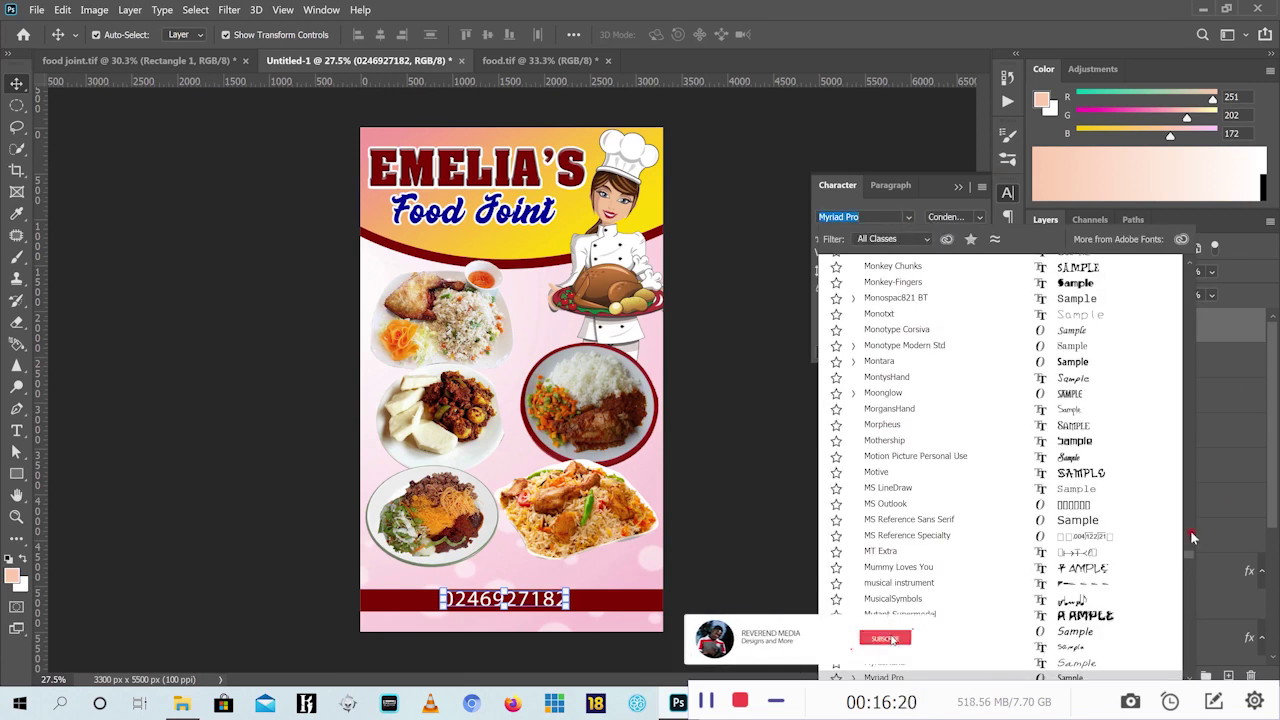
pyautogui.moveTo(1184, 545); pyautogui.dragTo(1189, 272)
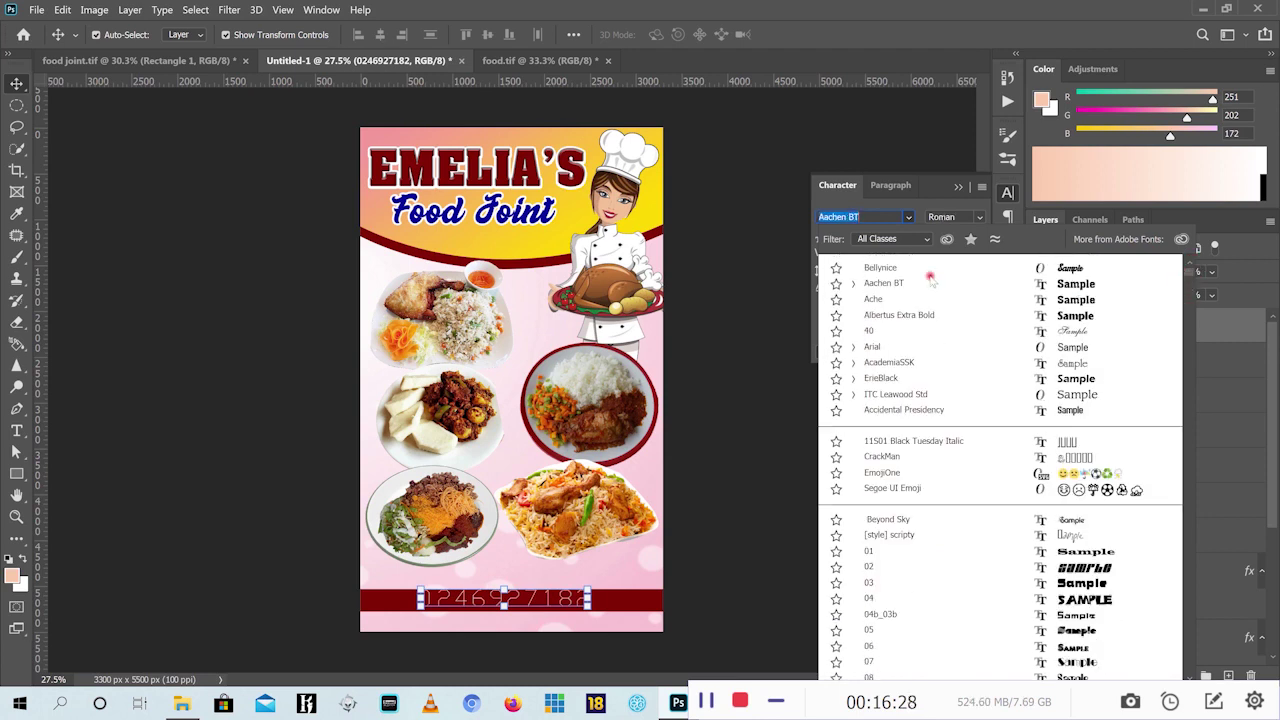
pyautogui.click(914, 301)
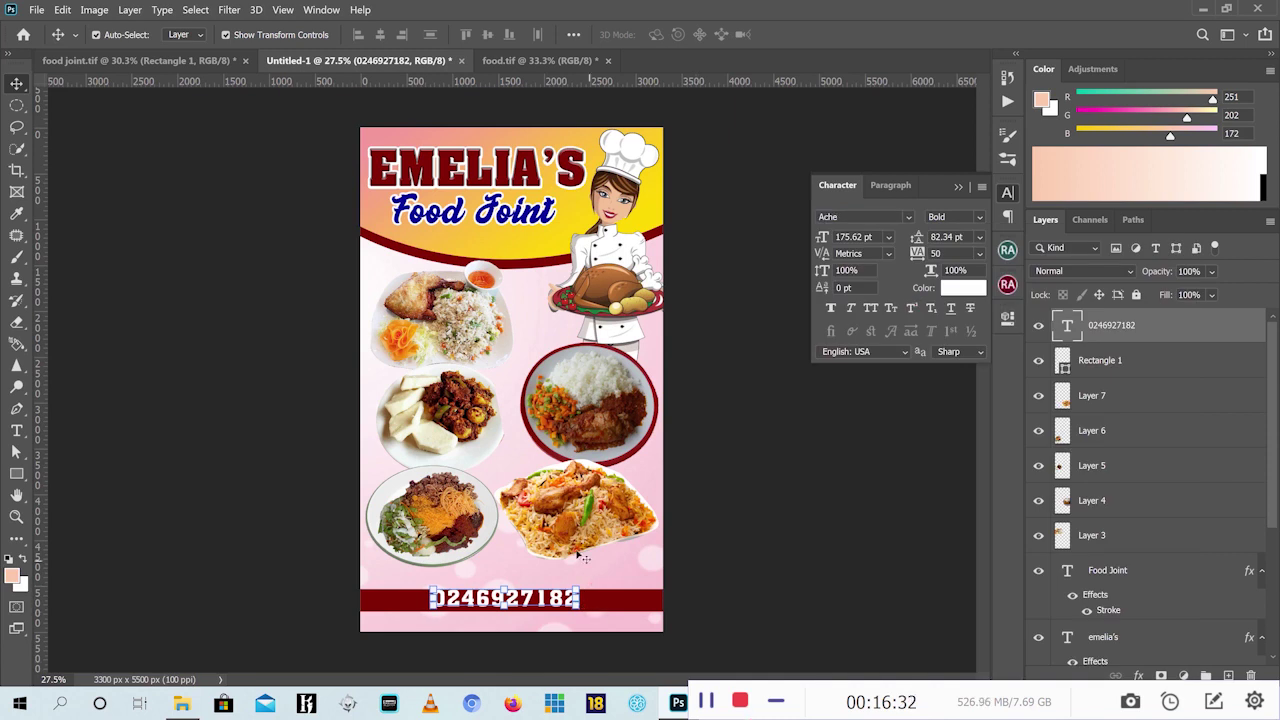
# Duplicate the phone-number line just above the red bar and retype the copy as white bold 'Tel:'
pyautogui.scroll(6, 530, 598)
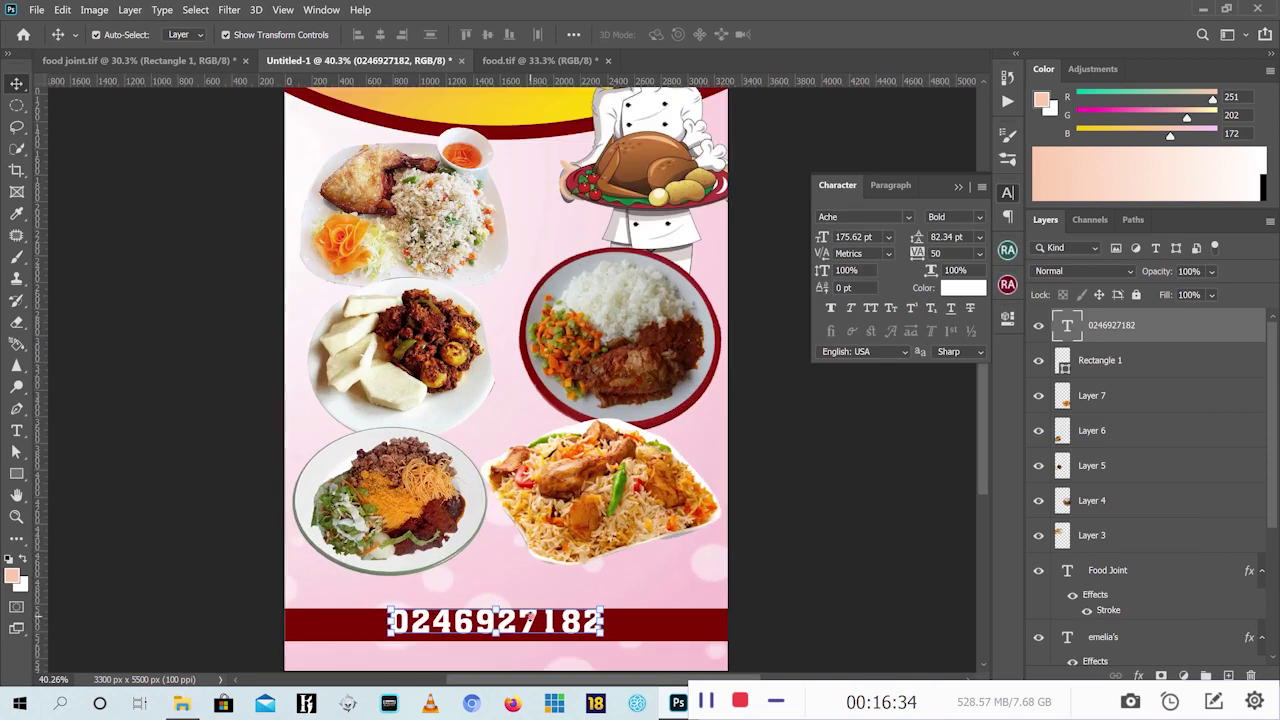
pyautogui.moveTo(528, 625); pyautogui.dragTo(532, 628)
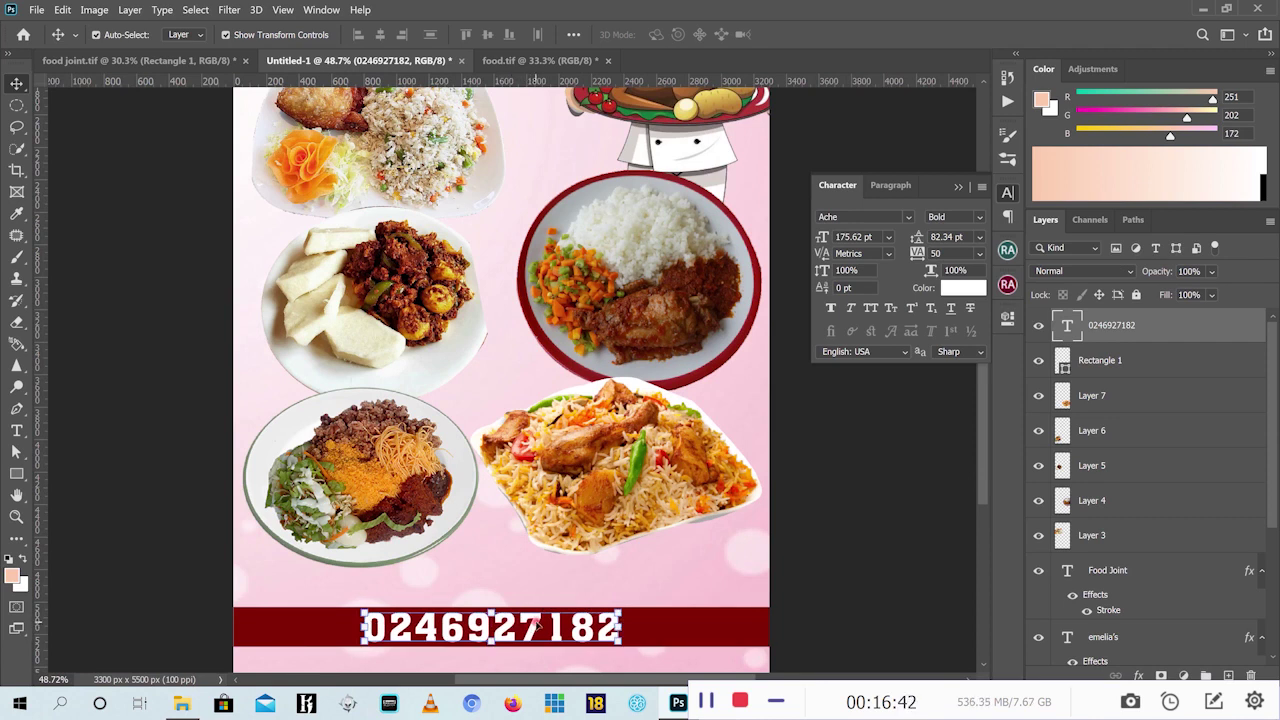
pyautogui.moveTo(538, 625); pyautogui.dragTo(524, 590)
pyautogui.click(16, 430)
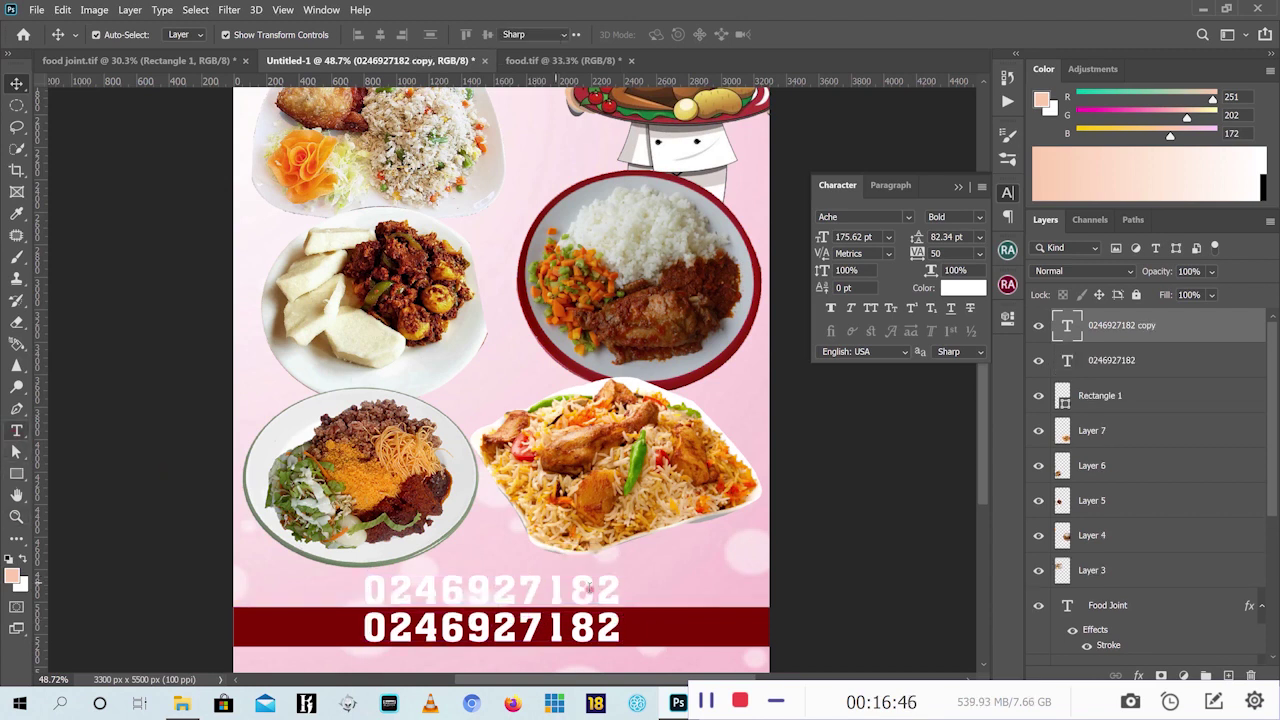
pyautogui.moveTo(620, 588); pyautogui.dragTo(300, 568)
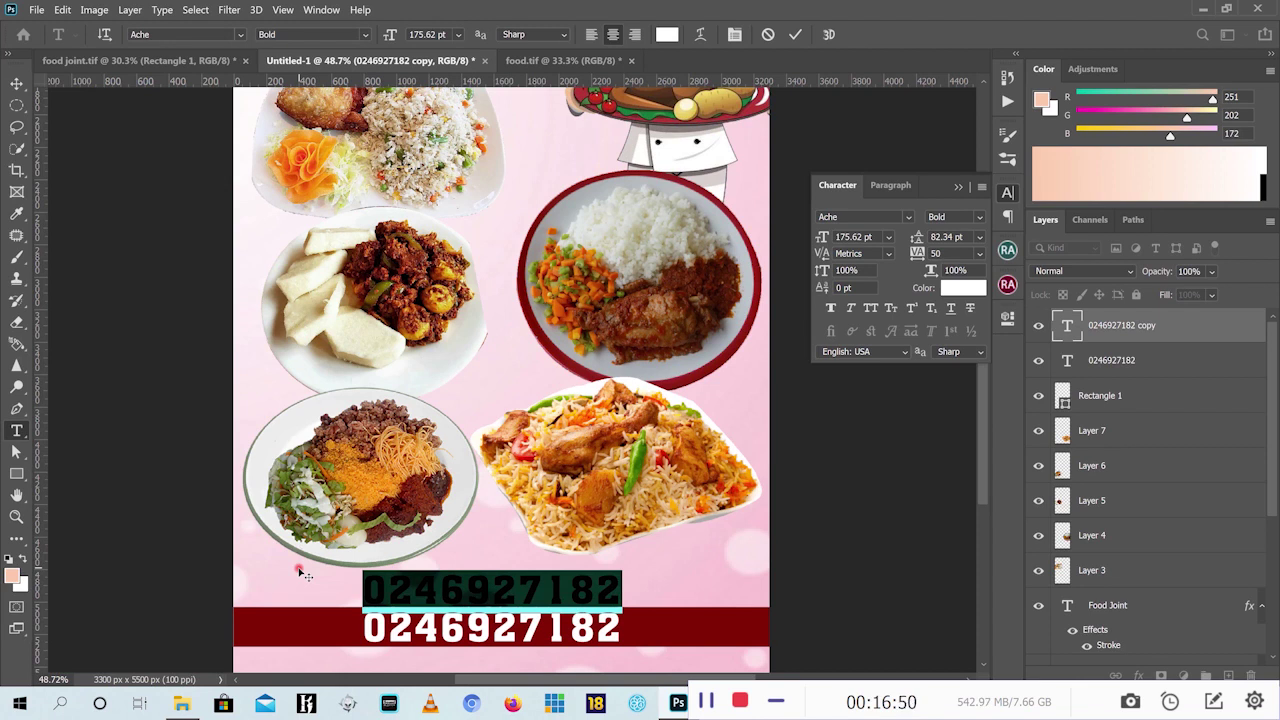
pyautogui.press('BackSpace')
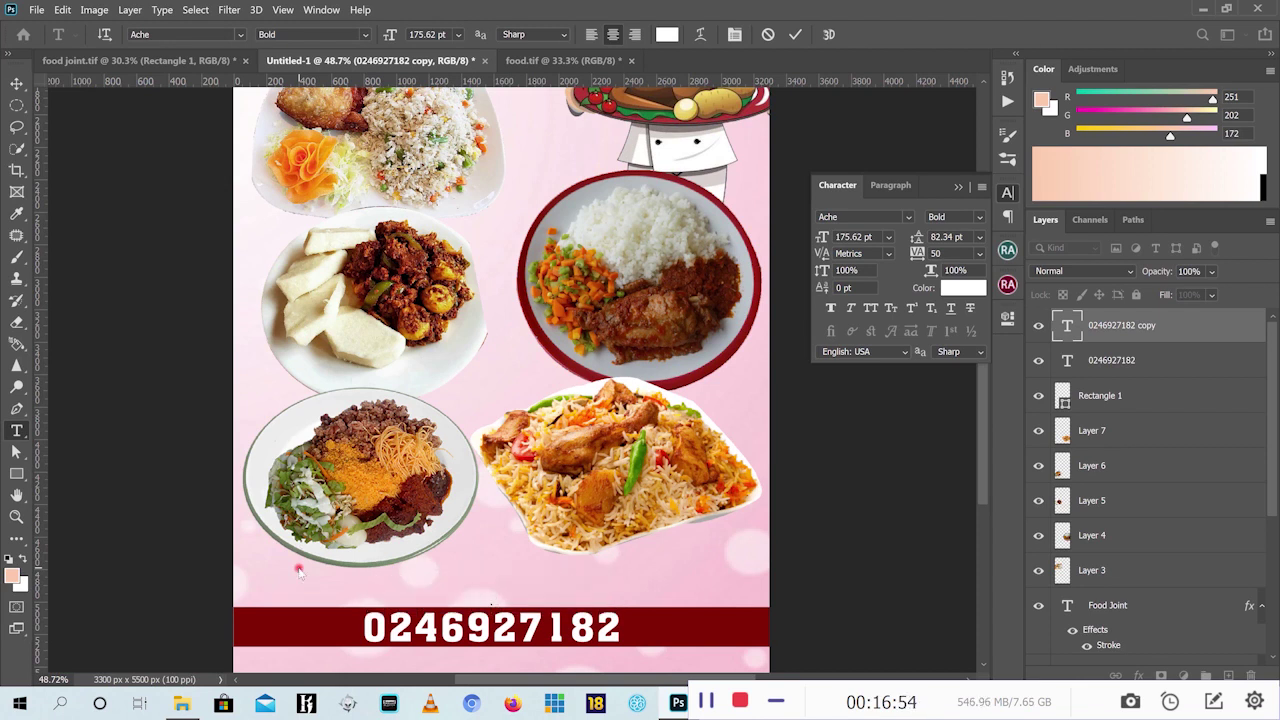
pyautogui.write('Tel')
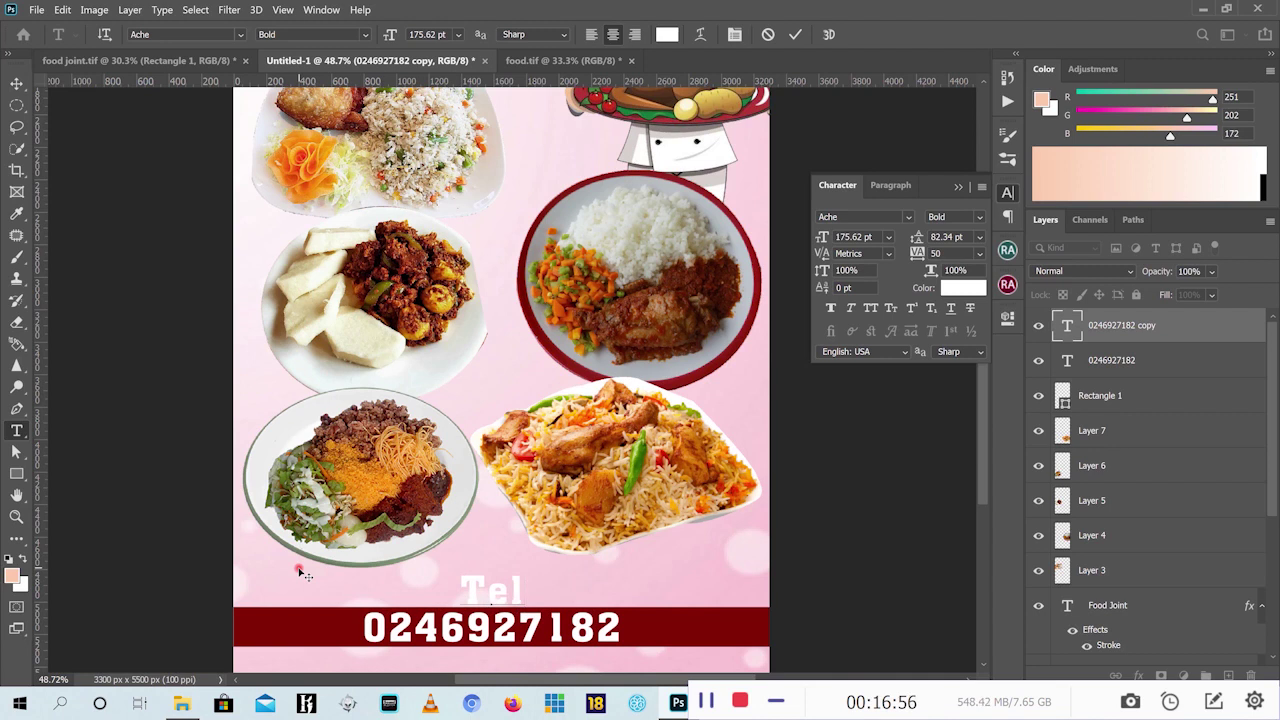
pyautogui.write(':')
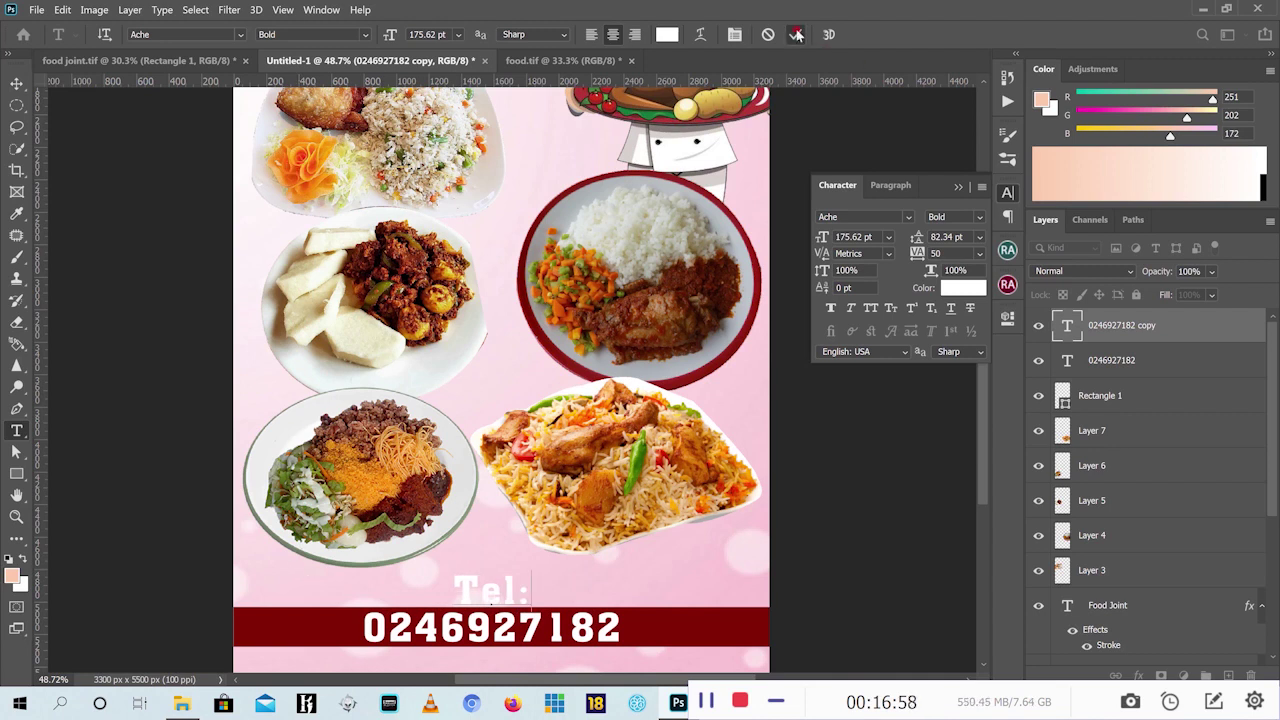
pyautogui.click(796, 34)
# Move the Tel: label onto the red bar beside the number and scale it to about 70%
pyautogui.click(16, 83)
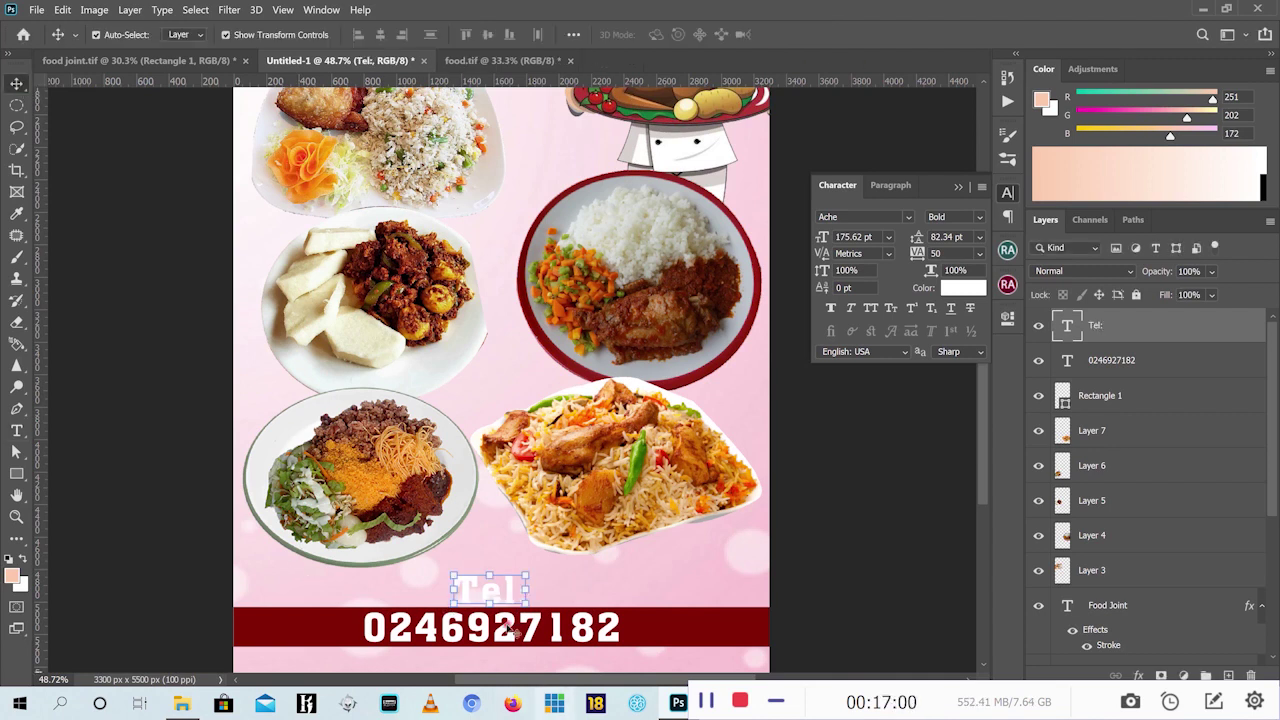
pyautogui.moveTo(510, 591); pyautogui.dragTo(350, 627)
pyautogui.hotkey('ctrl', 't')
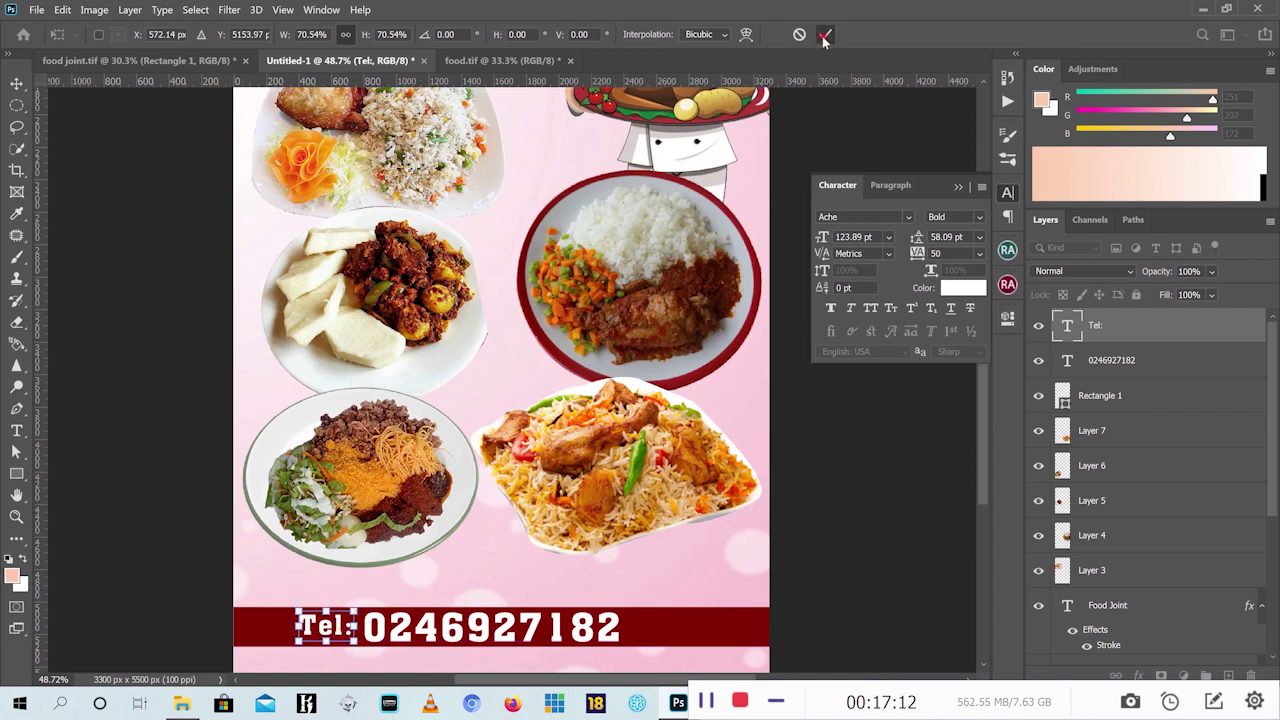
pyautogui.click(824, 36)
# Recolour the Tel: text yellow, #ffc000
pyautogui.click(963, 288)
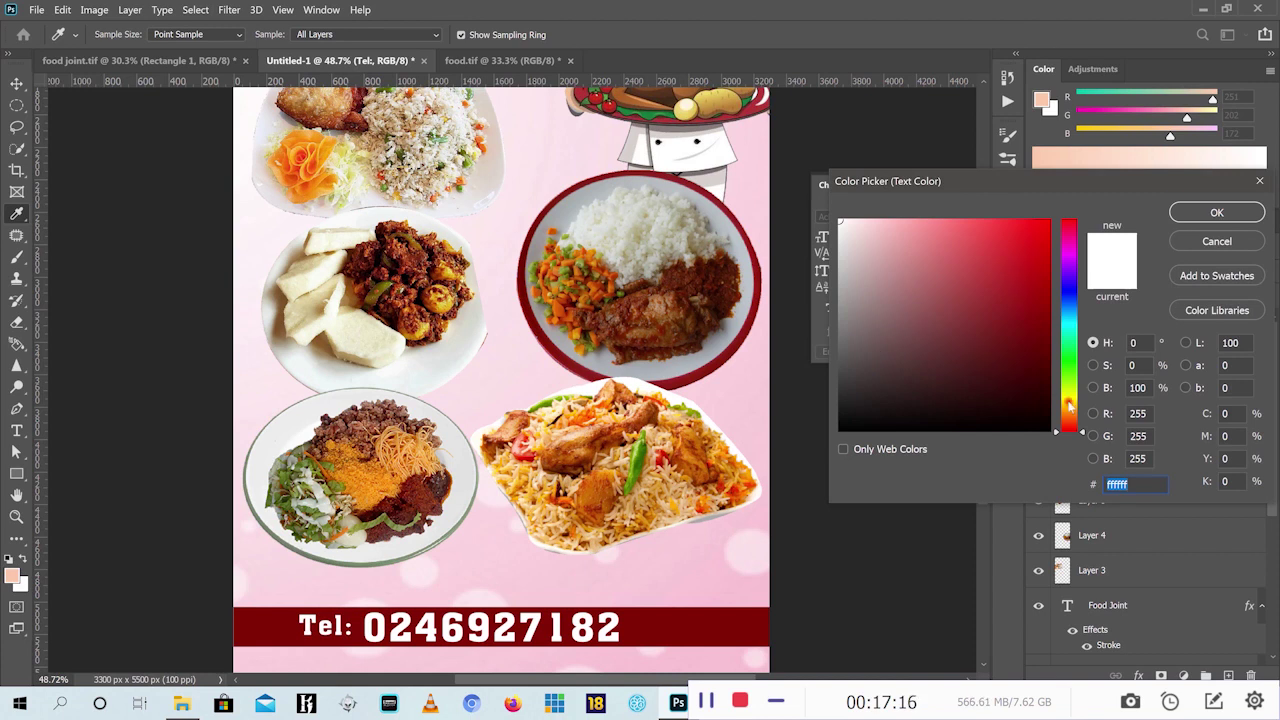
pyautogui.moveTo(1068, 403); pyautogui.dragTo(1071, 411)
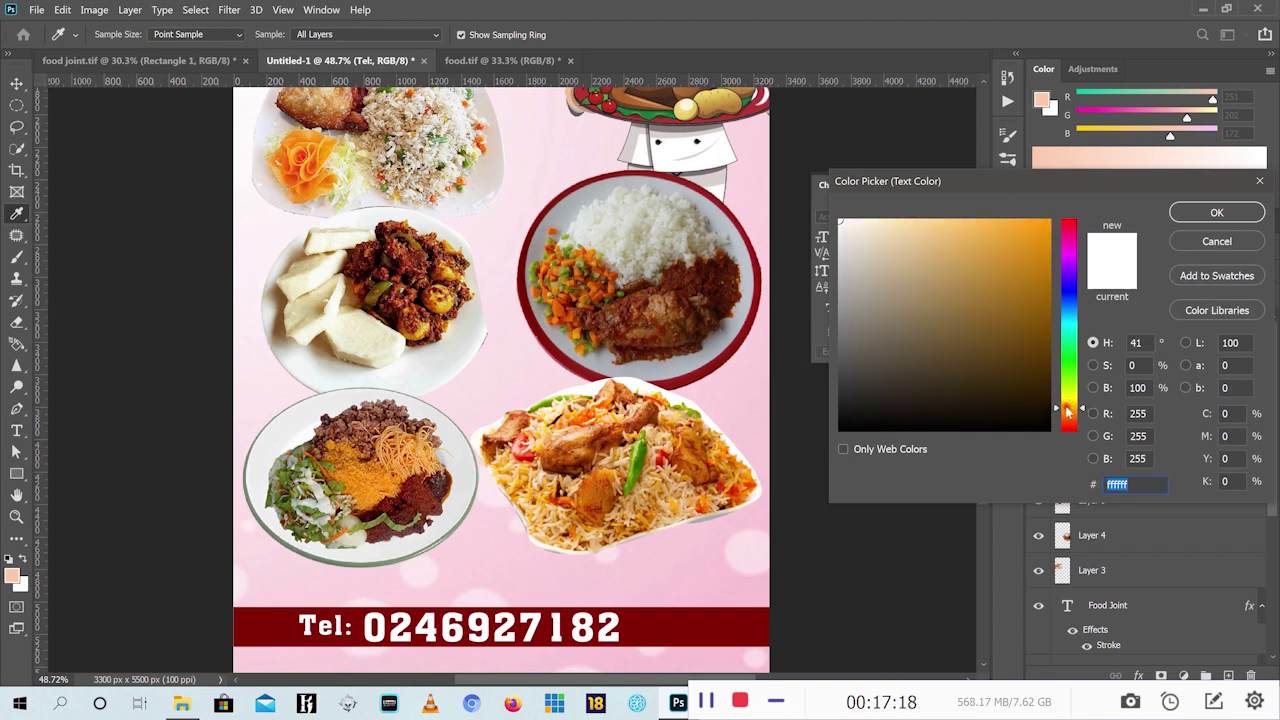
pyautogui.write('ffc000')
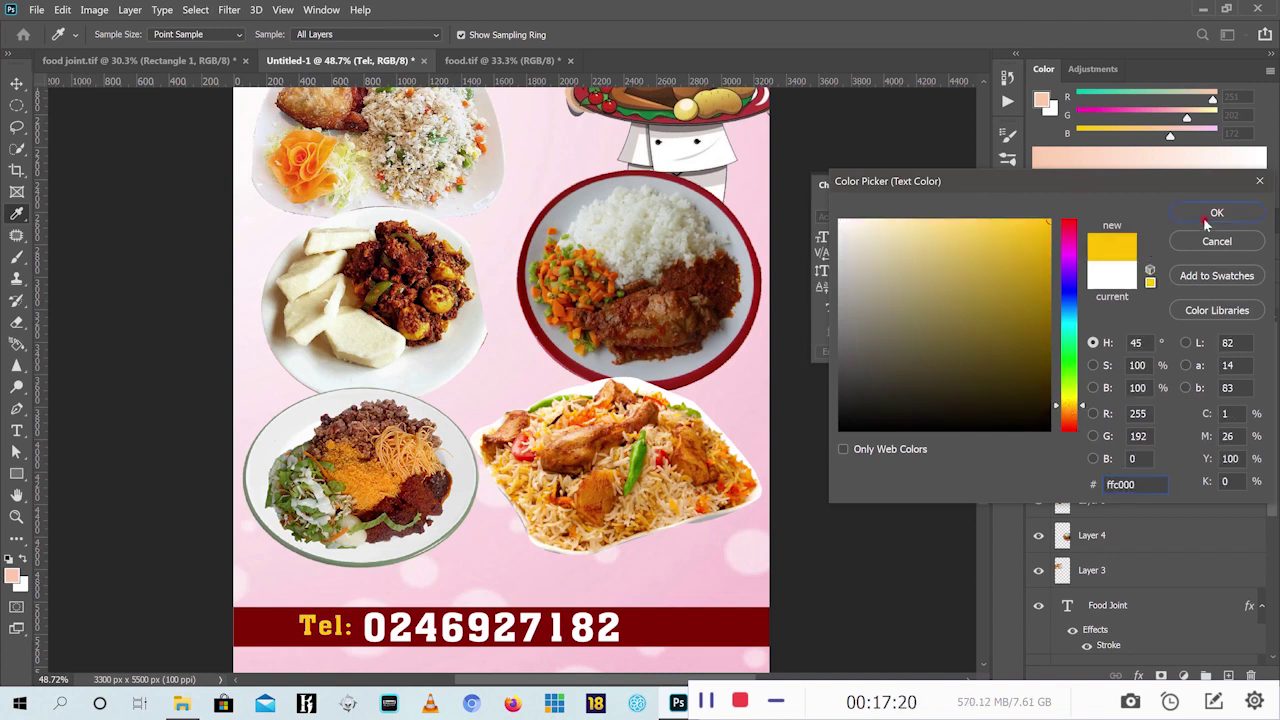
pyautogui.click(1205, 216)
pyautogui.moveTo(986, 428); pyautogui.dragTo(986, 451)
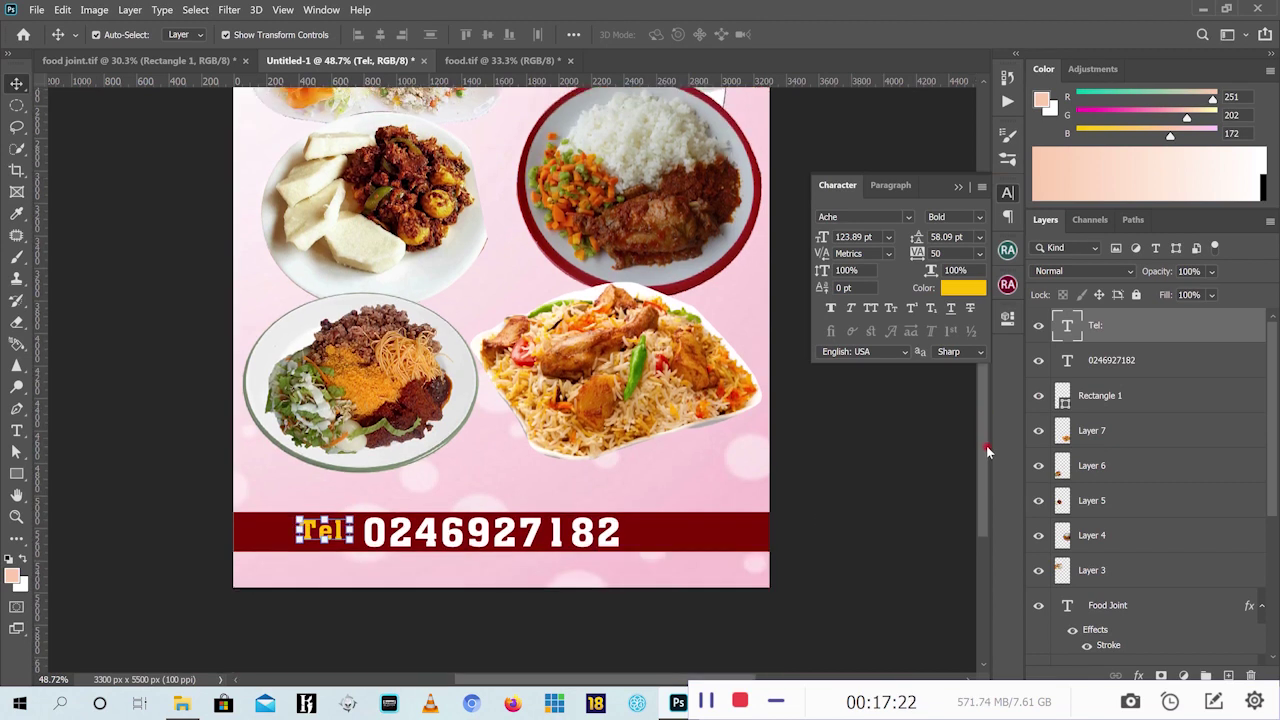
# After checking the reference flyer, type 'For Order' above the Tel bar, fixing the typo
pyautogui.click(170, 61)
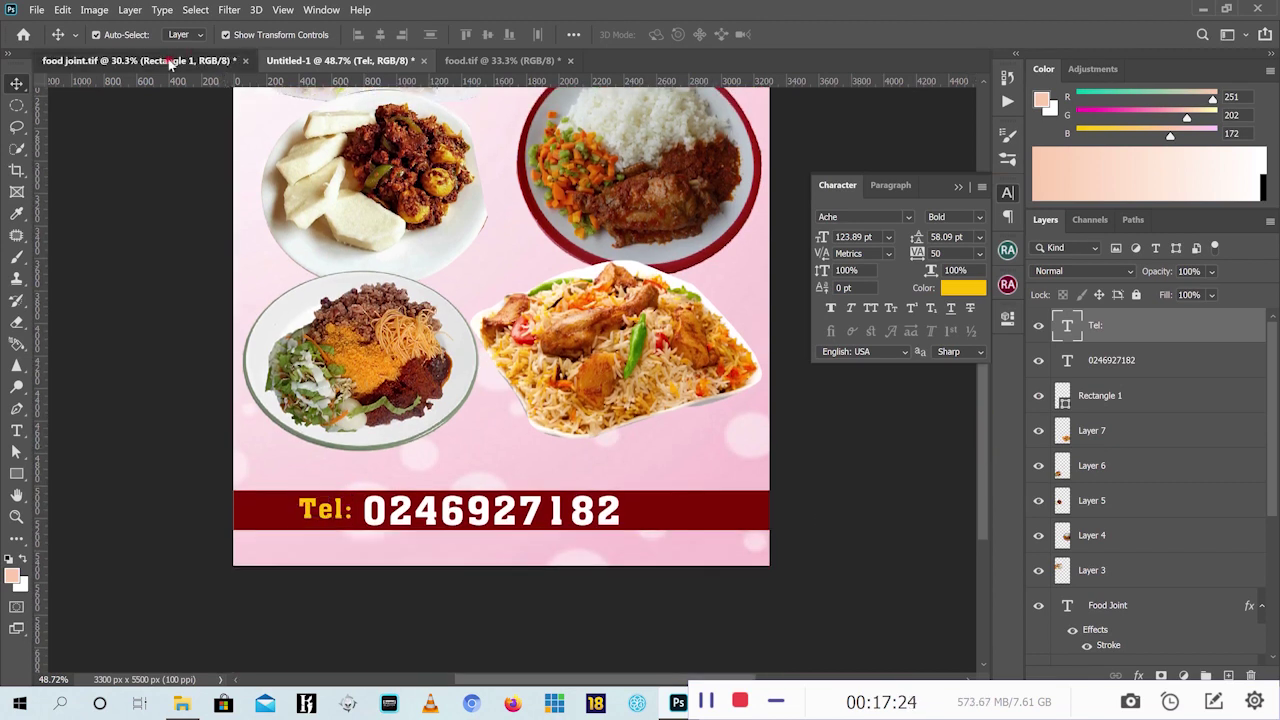
pyautogui.click(358, 61)
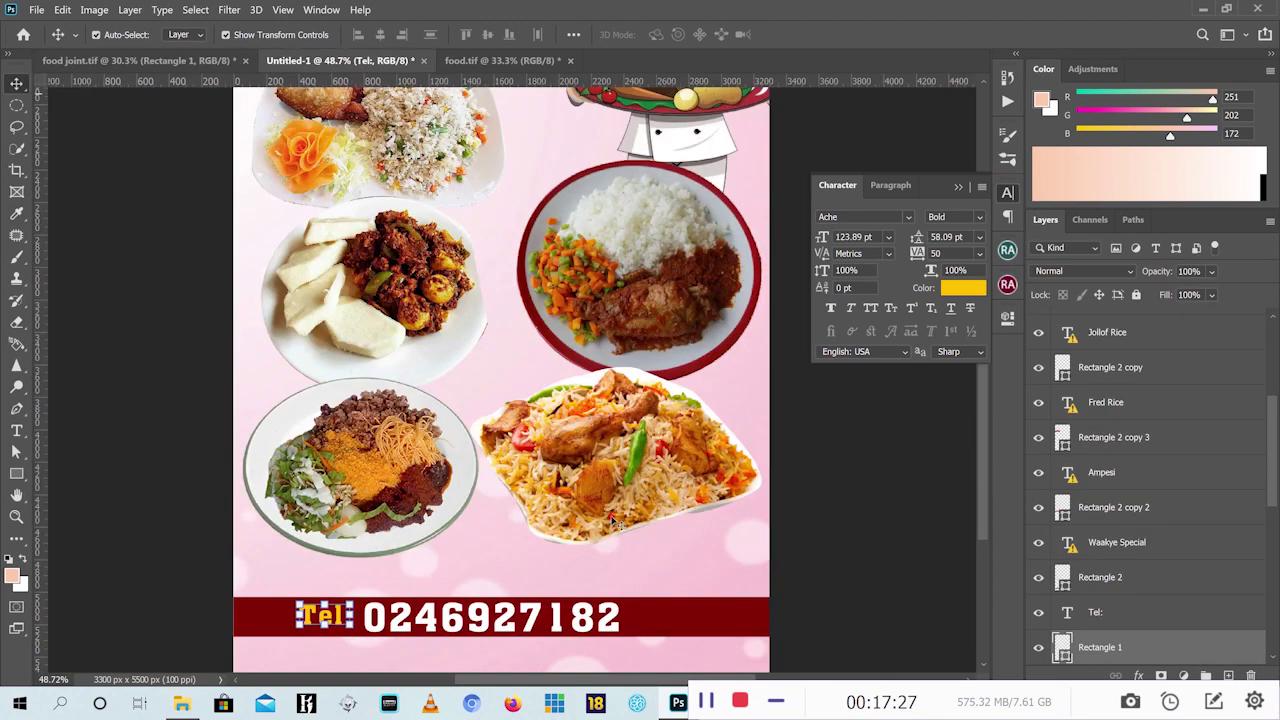
pyautogui.click(185, 61)
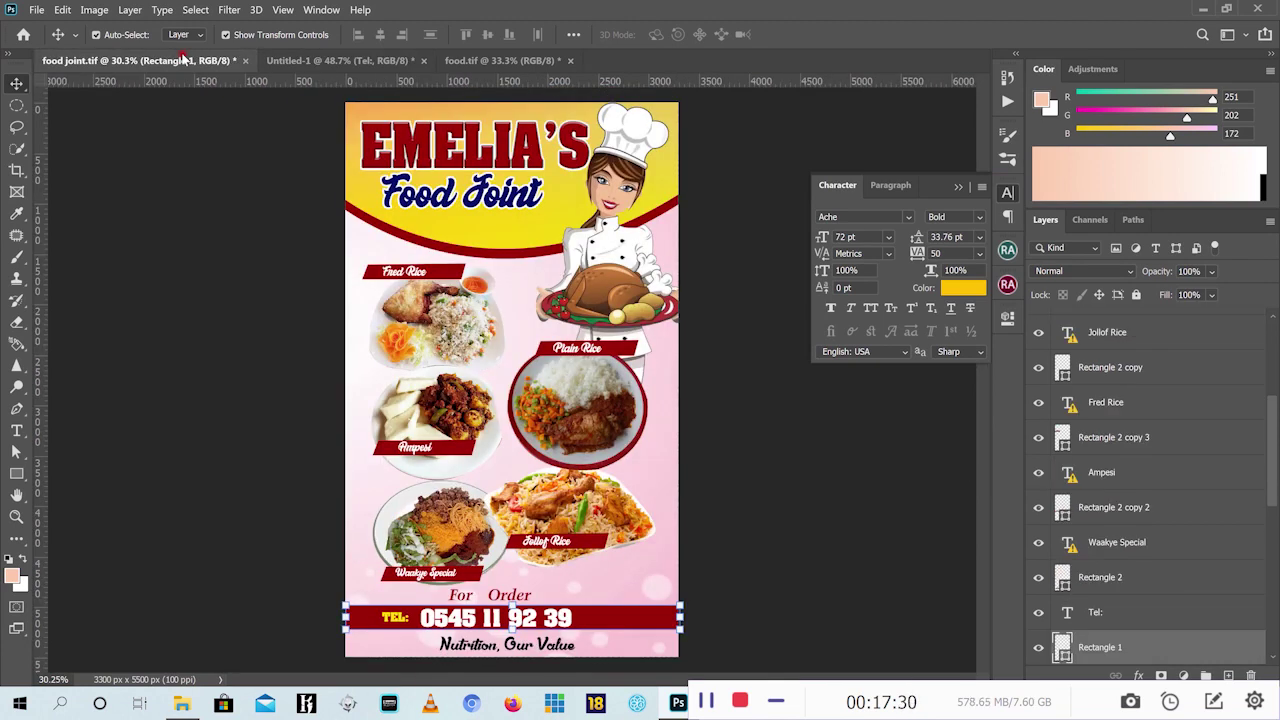
pyautogui.click(352, 62)
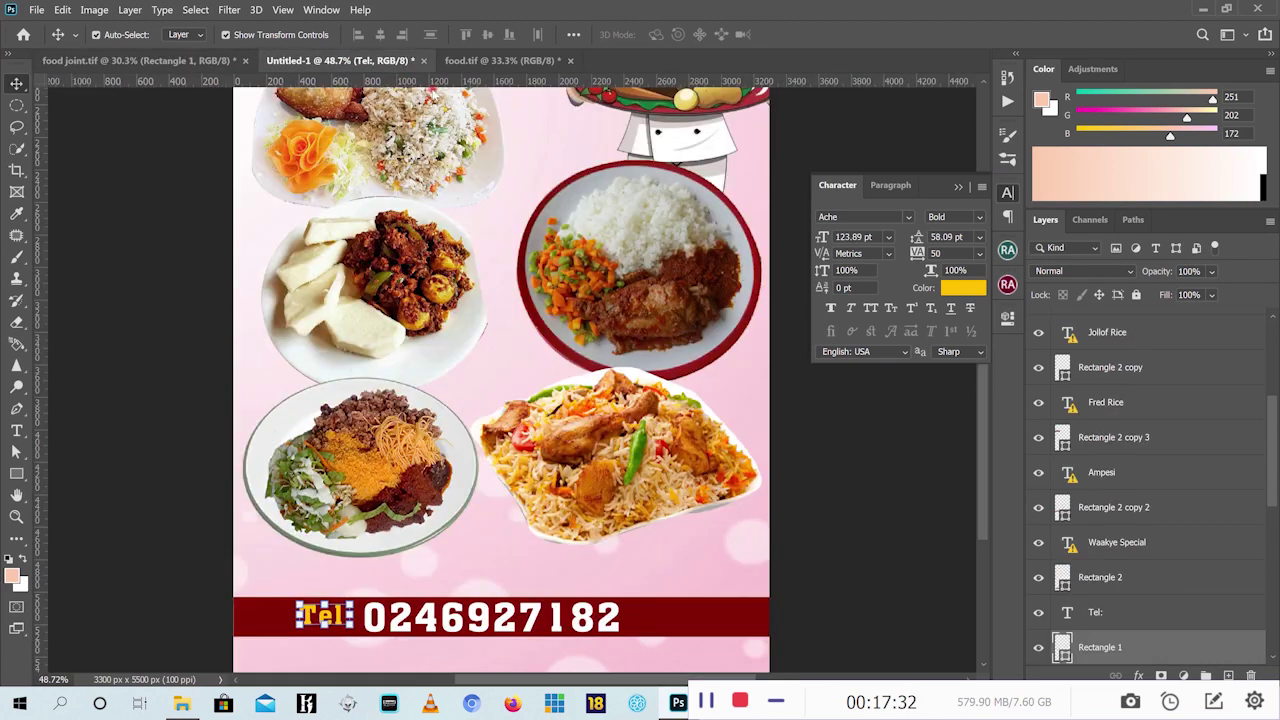
pyautogui.click(16, 430)
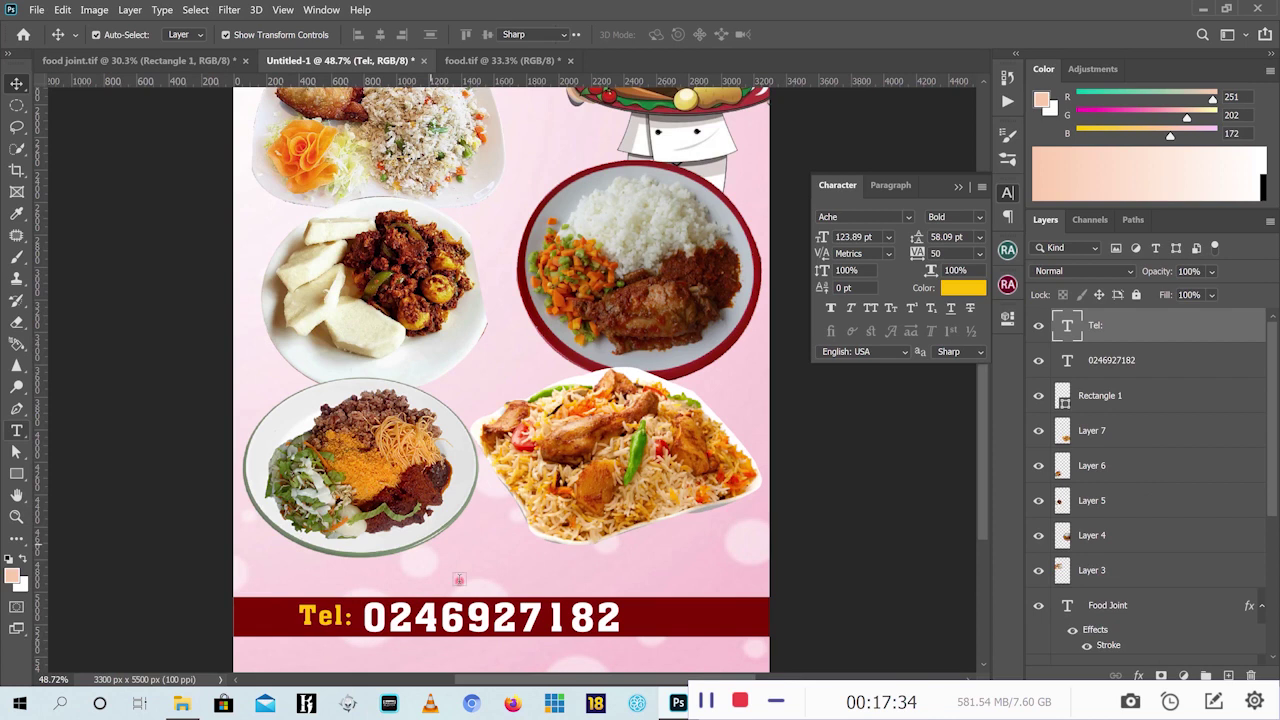
pyautogui.click(466, 572)
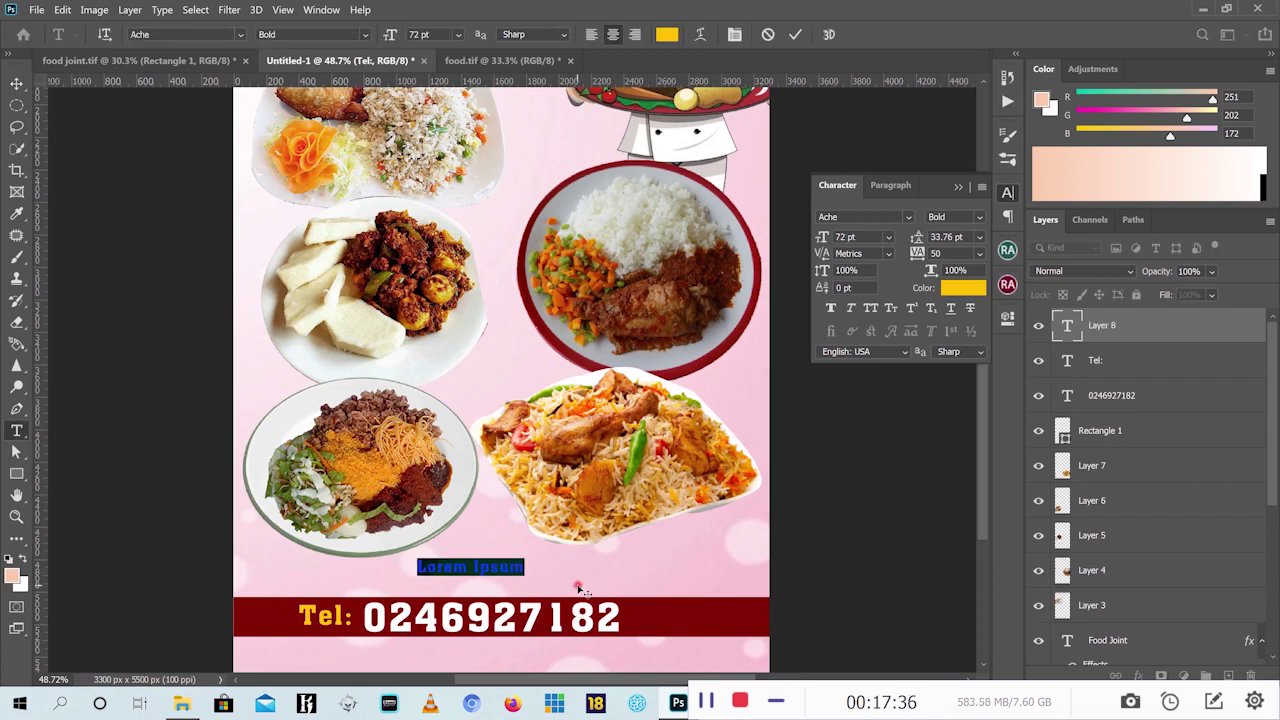
pyautogui.write('Fri')
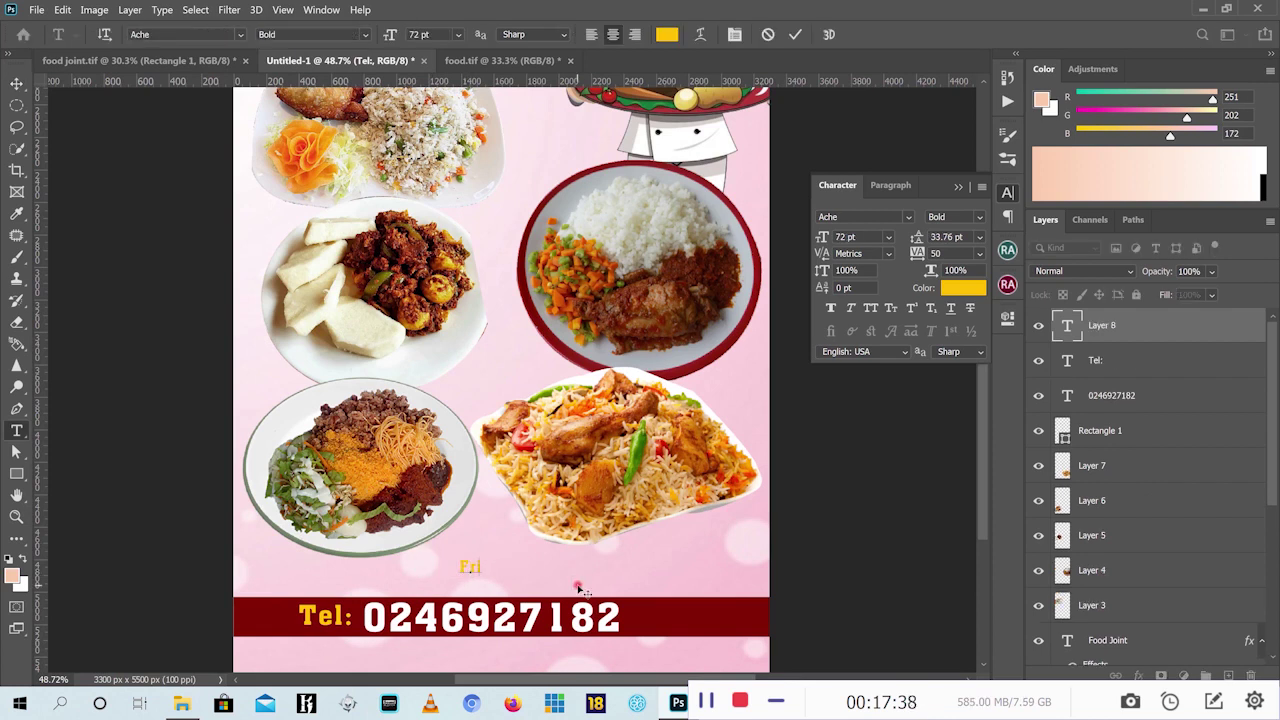
pyautogui.write(' 0')
pyautogui.write('der')
pyautogui.press('BackSpace')
pyautogui.press('BackSpace')
pyautogui.press('BackSpace')
pyautogui.write('Order')
pyautogui.click(795, 34)
# Nudge the For Order text down-left and scale it up to about 177%
pyautogui.click(17, 83)
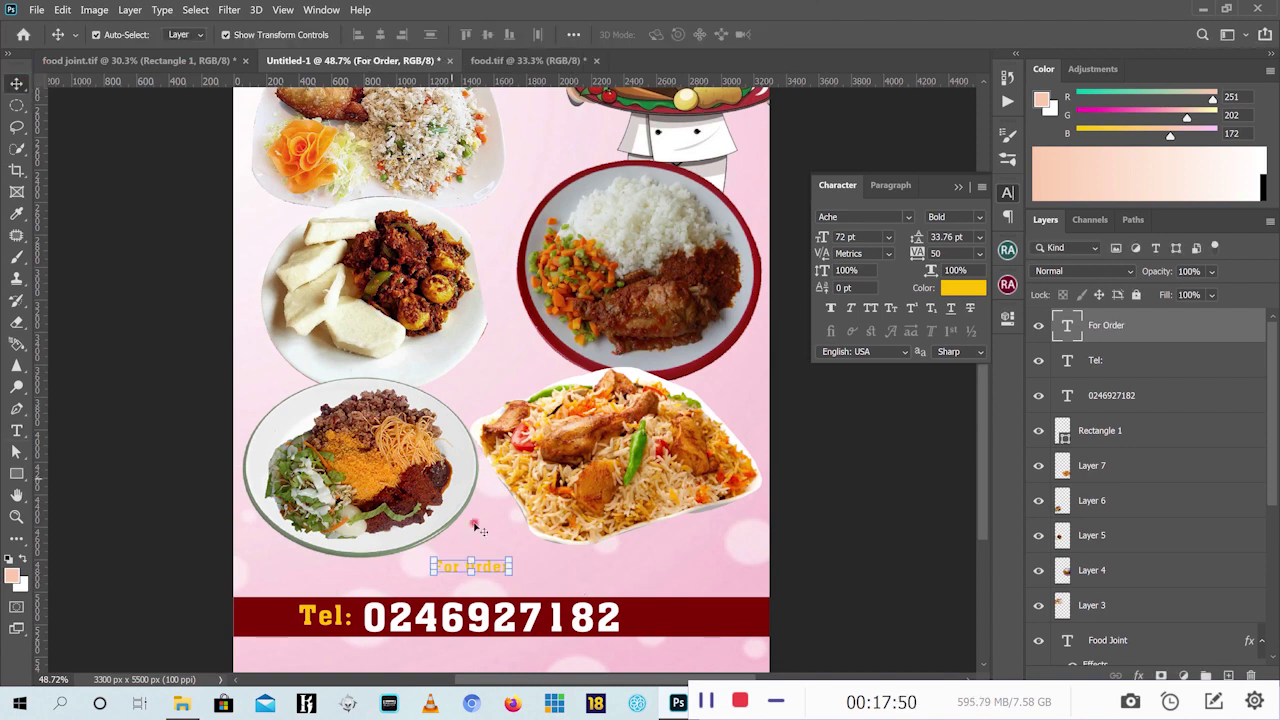
pyautogui.moveTo(489, 571); pyautogui.dragTo(481, 584)
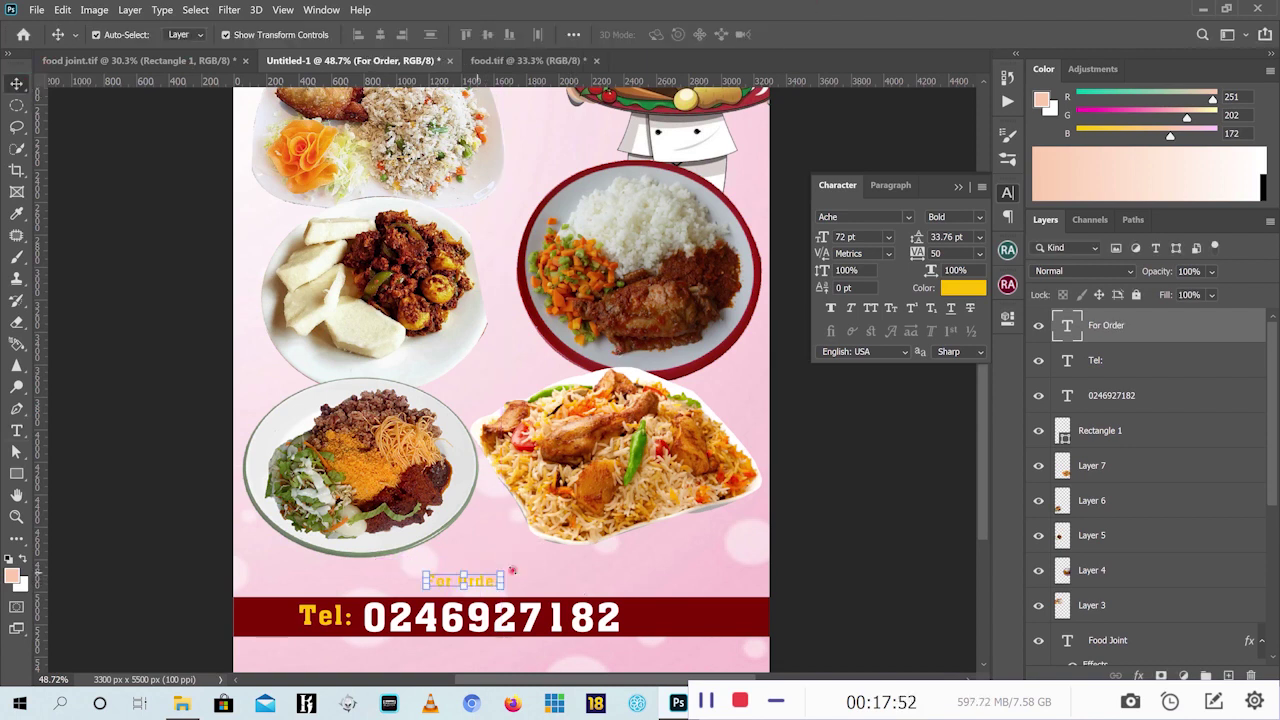
pyautogui.hotkey('ctrl', 't')
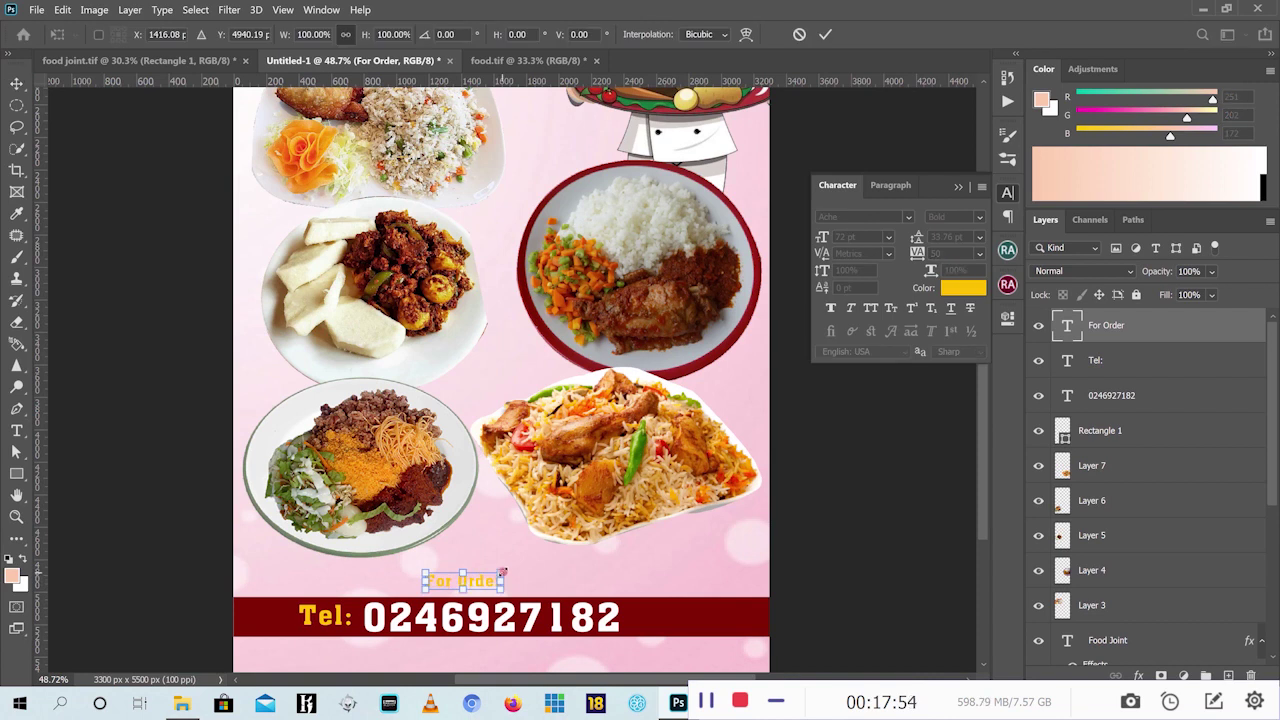
pyautogui.moveTo(515, 564); pyautogui.dragTo(558, 543)
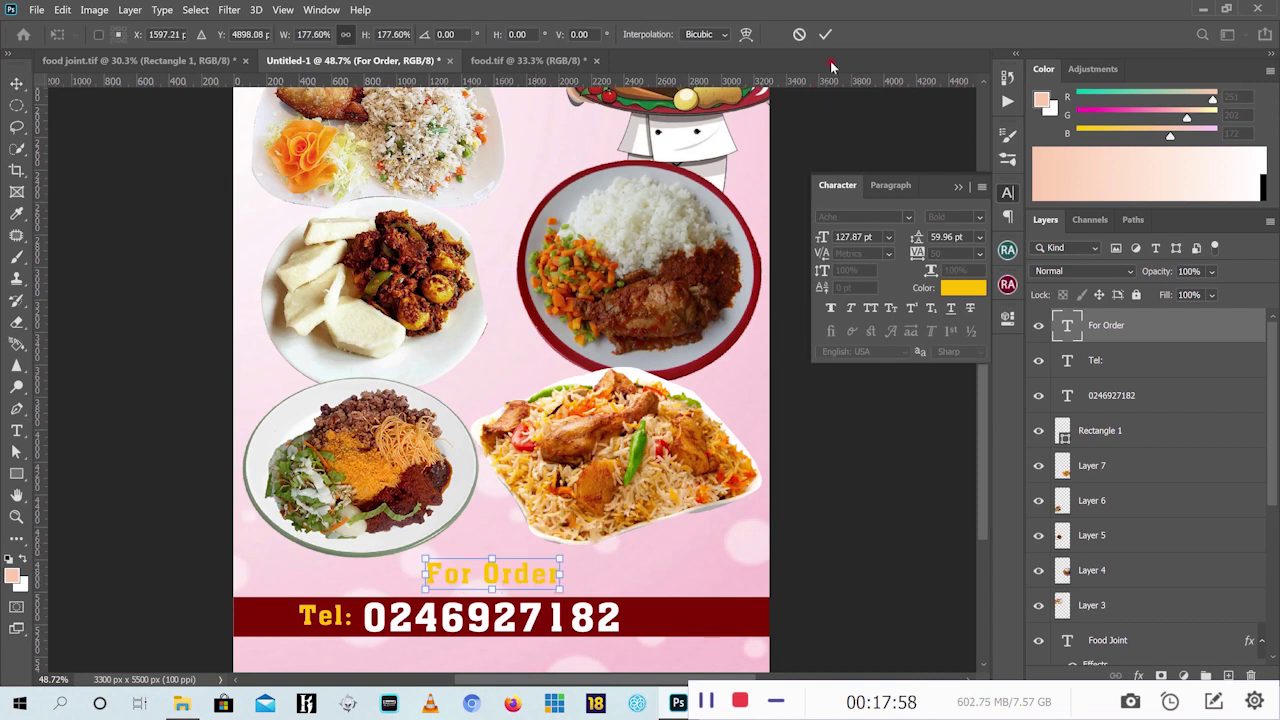
# Apply the enlargement and make the heading black in the Arial font
pyautogui.click(825, 34)
pyautogui.click(955, 289)
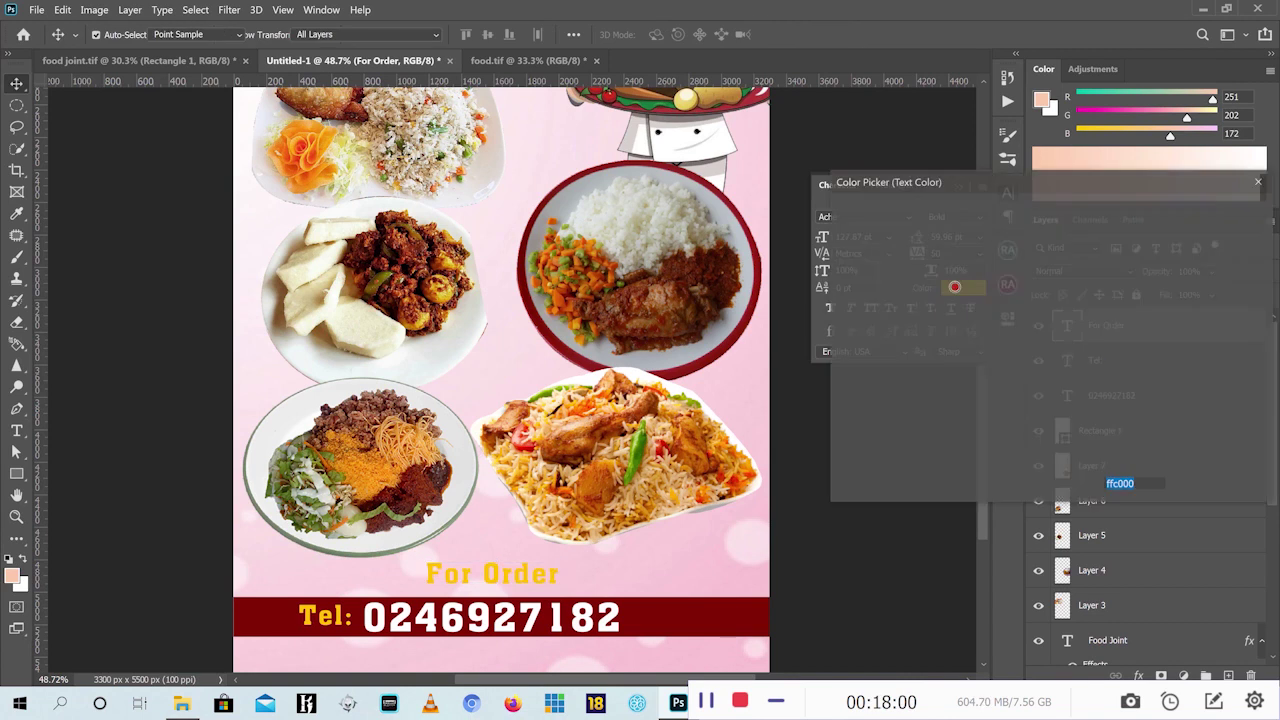
pyautogui.click(899, 430)
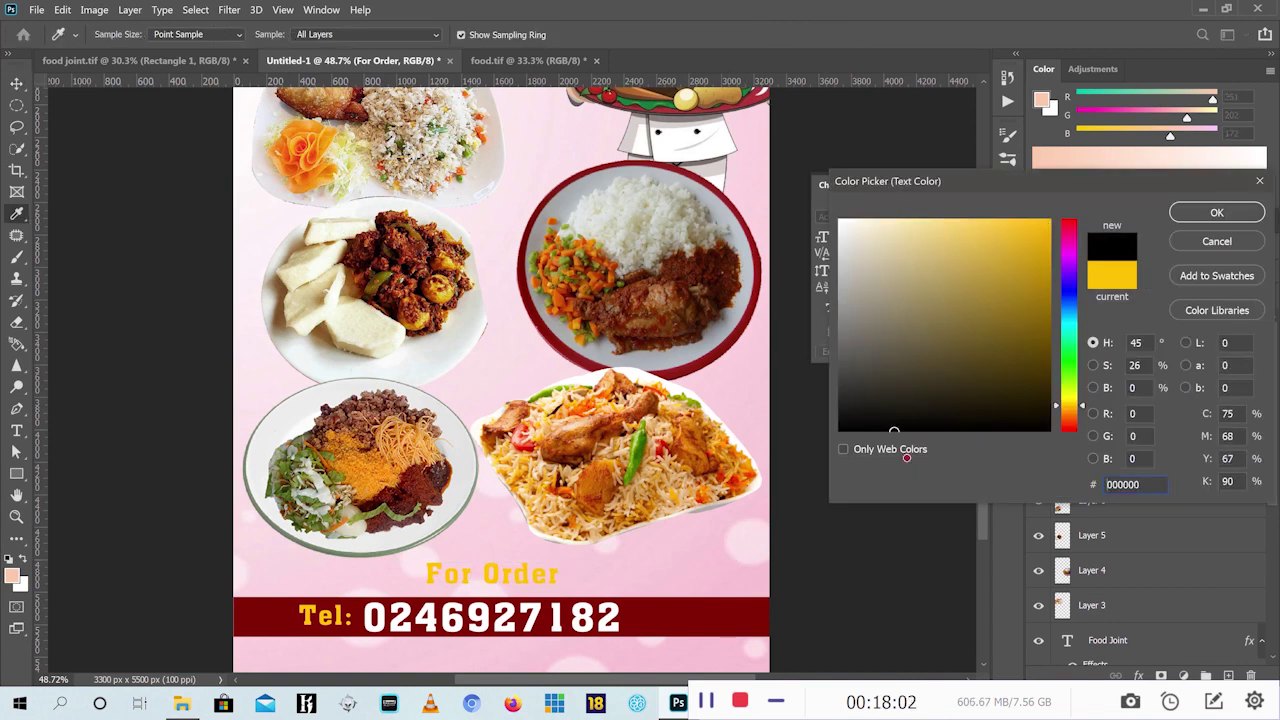
pyautogui.click(1214, 213)
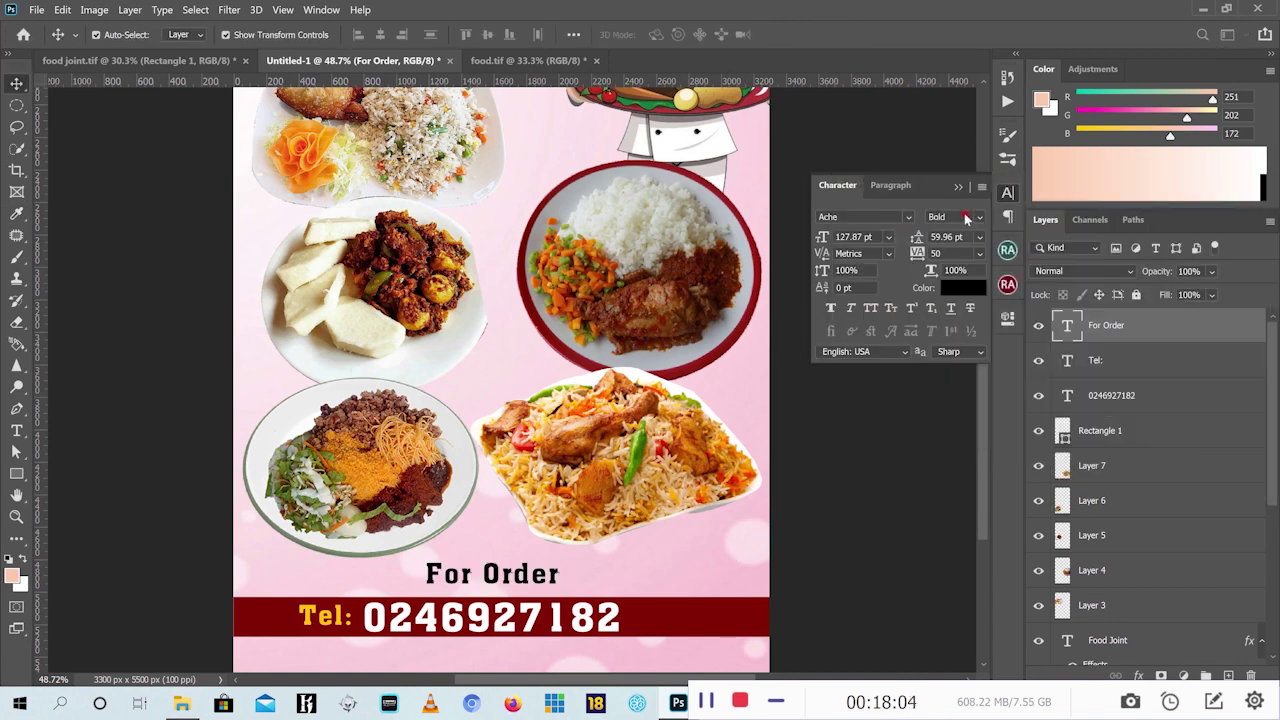
pyautogui.click(908, 217)
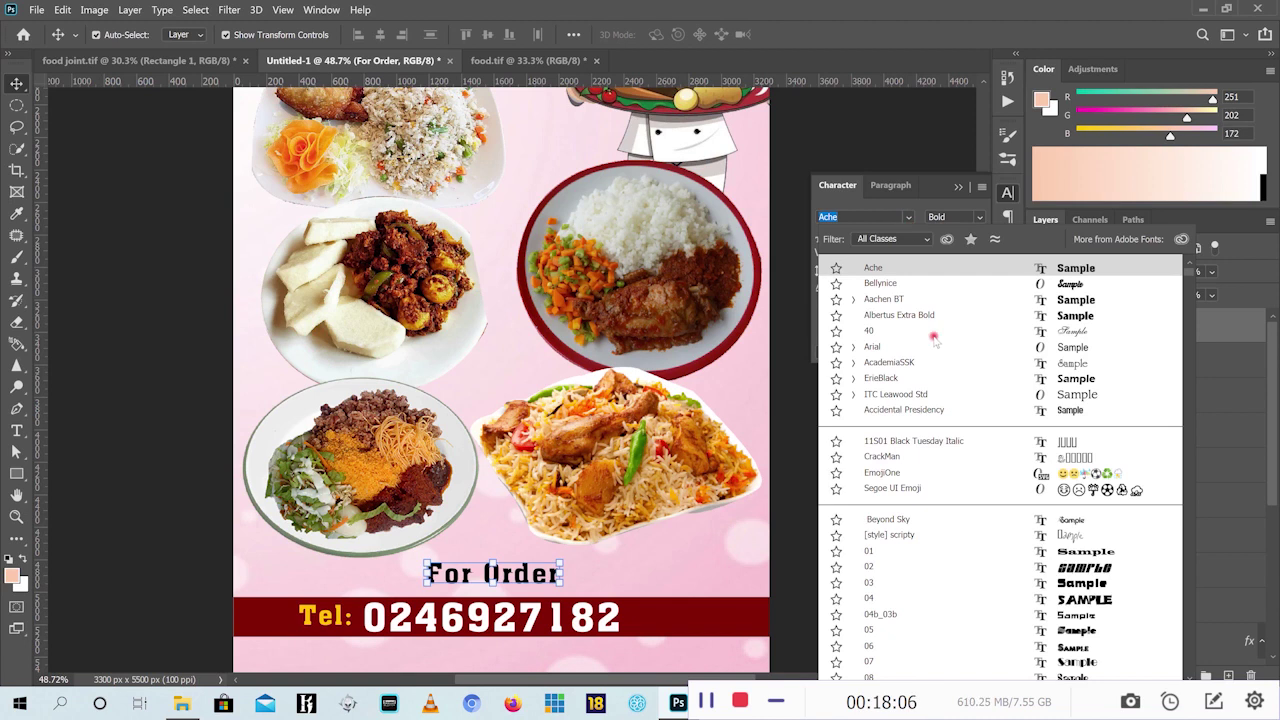
pyautogui.click(896, 347)
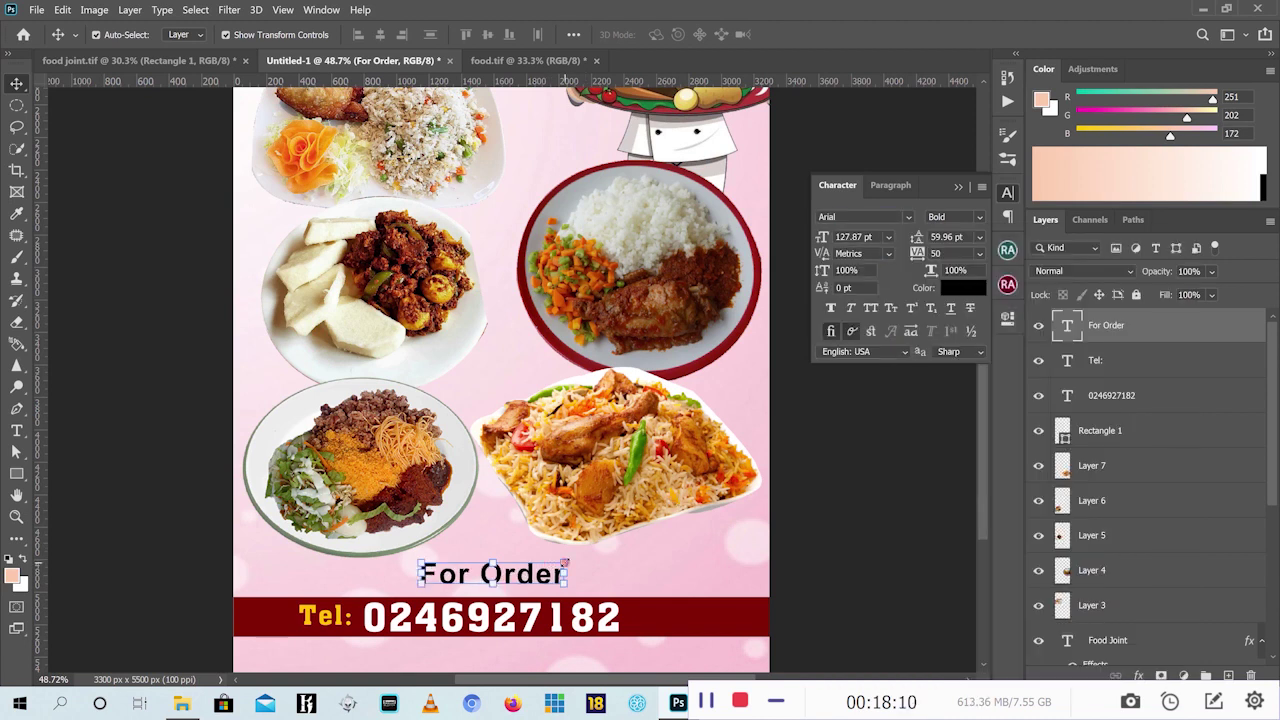
pyautogui.moveTo(981, 408); pyautogui.dragTo(982, 424)
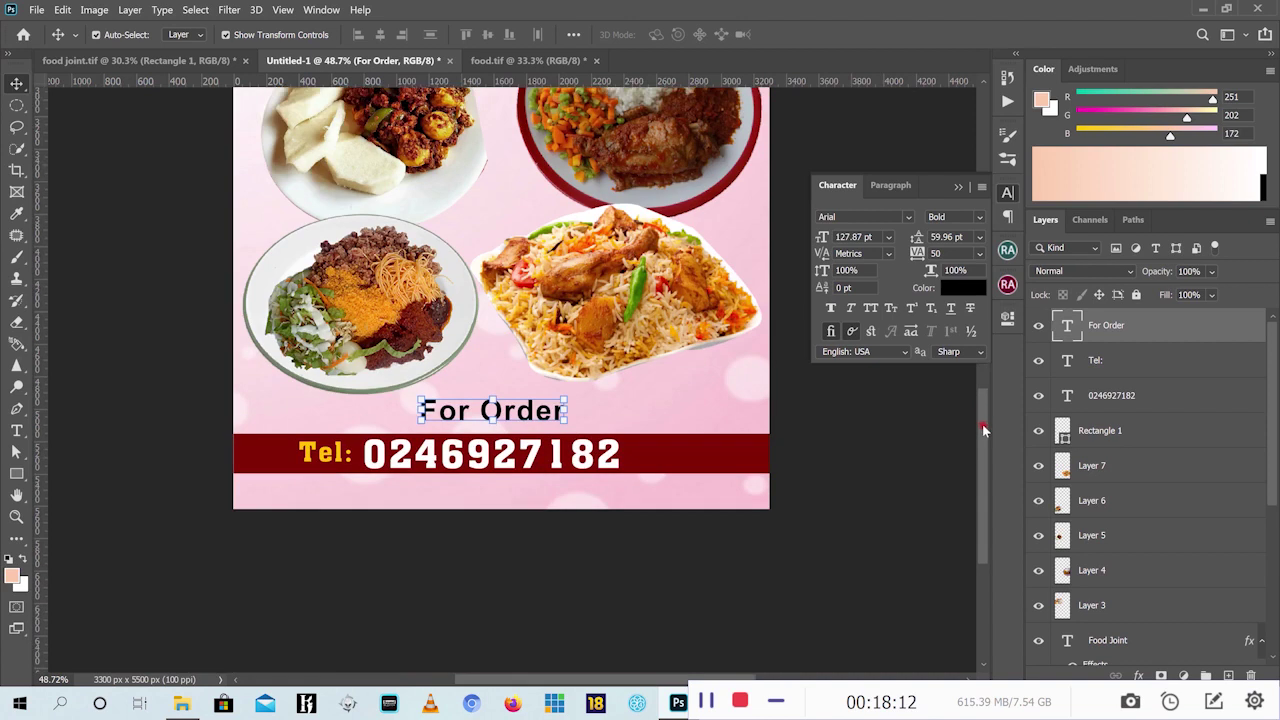
# Add an 's' so the heading reads 'For Orders'
pyautogui.click(16, 431)
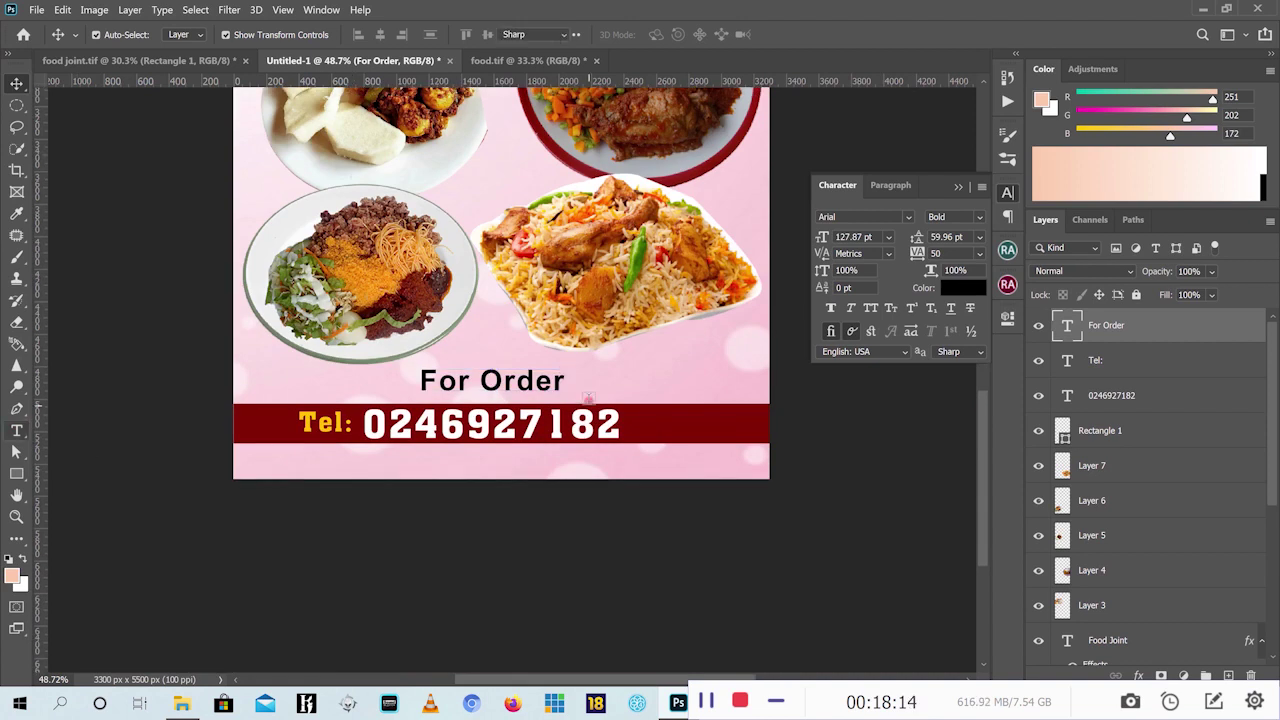
pyautogui.click(581, 388)
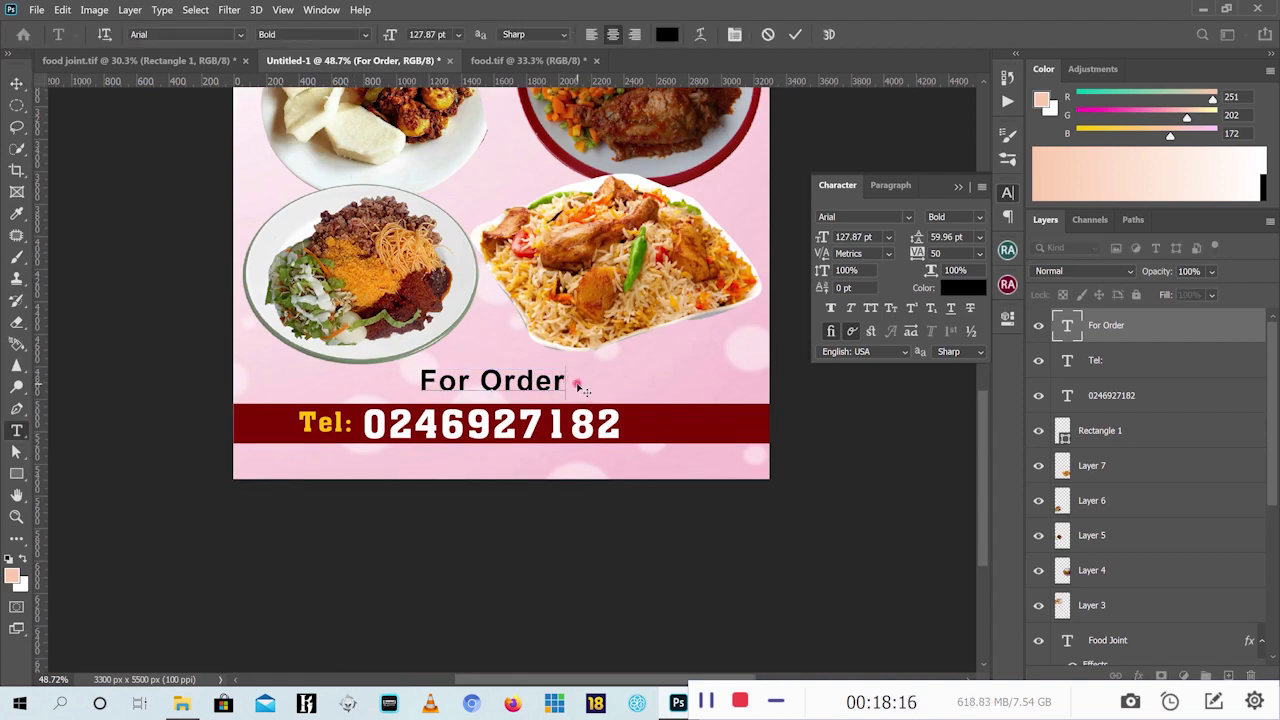
pyautogui.write('s')
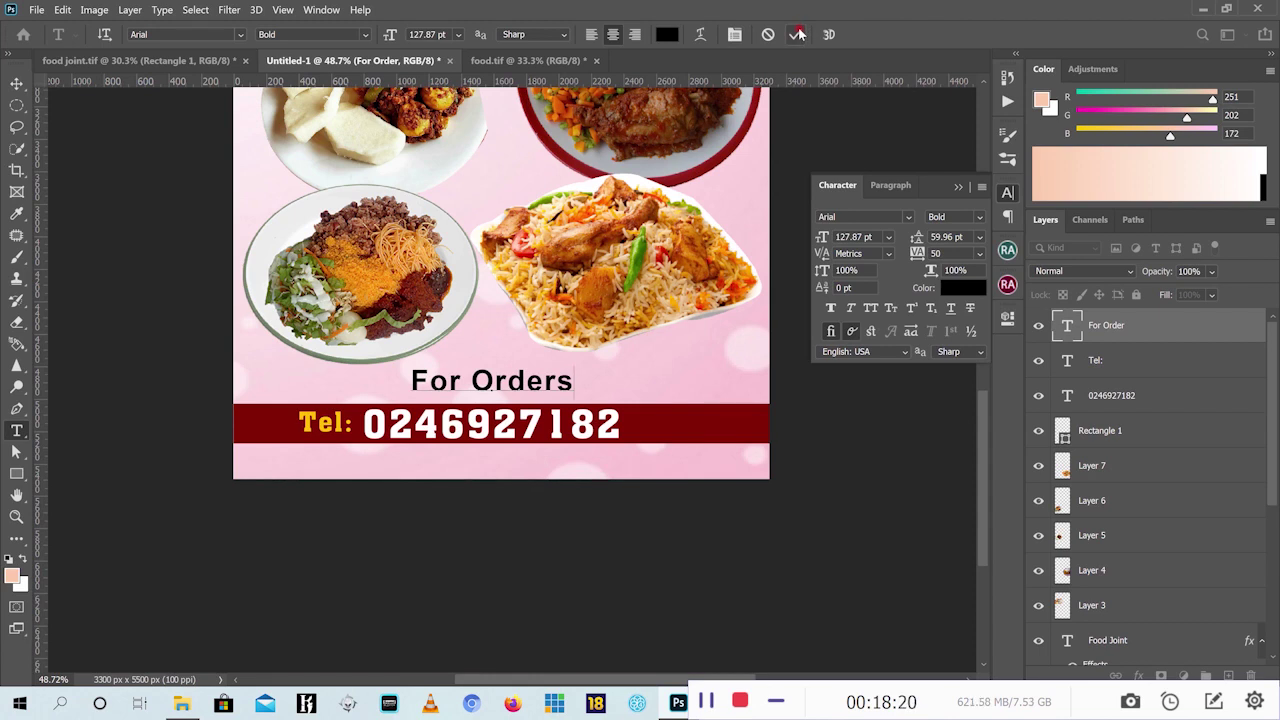
pyautogui.click(797, 37)
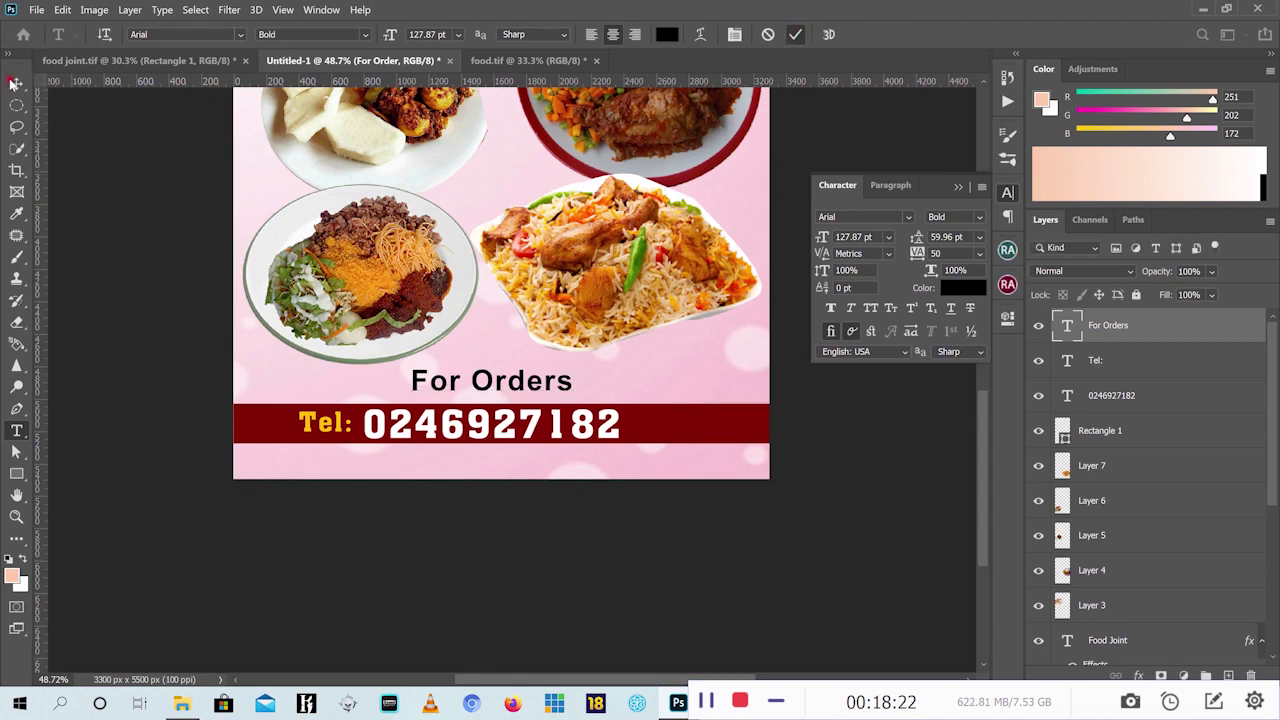
# Check the 'Nutrition, Our Value' slogan on the reference flyer, then return to Untitled-1
pyautogui.press('v')
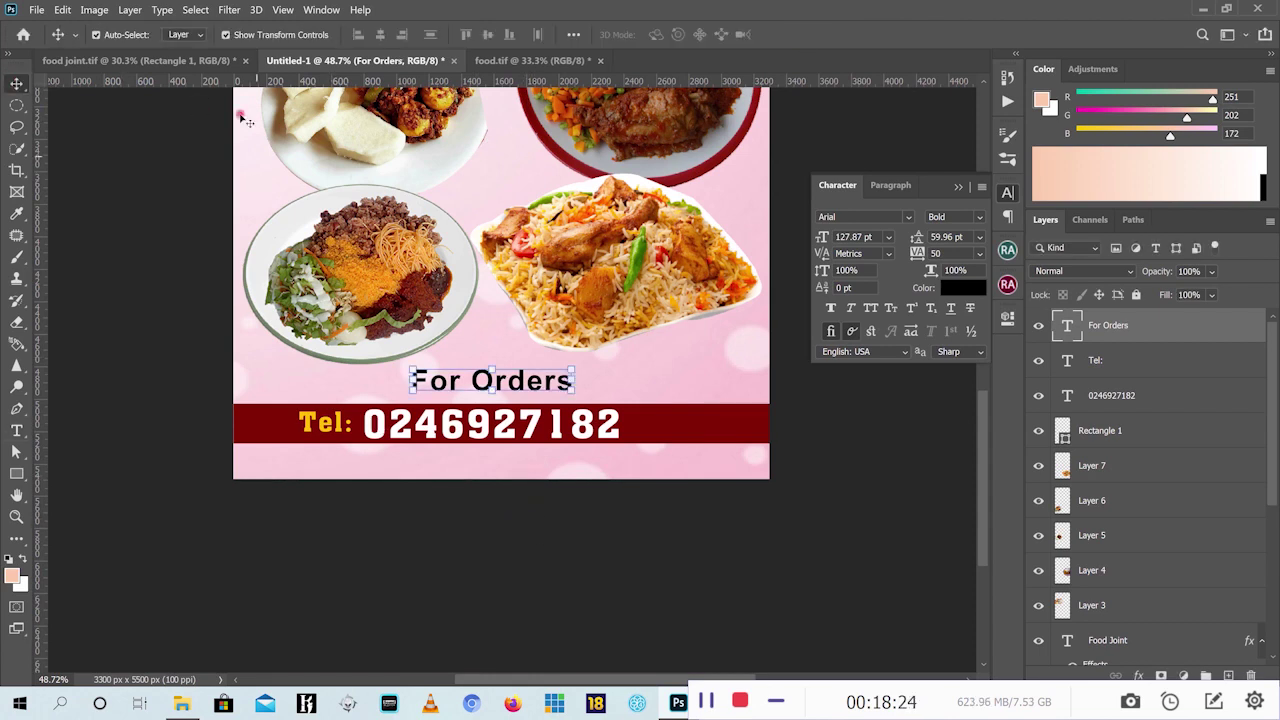
pyautogui.click(130, 62)
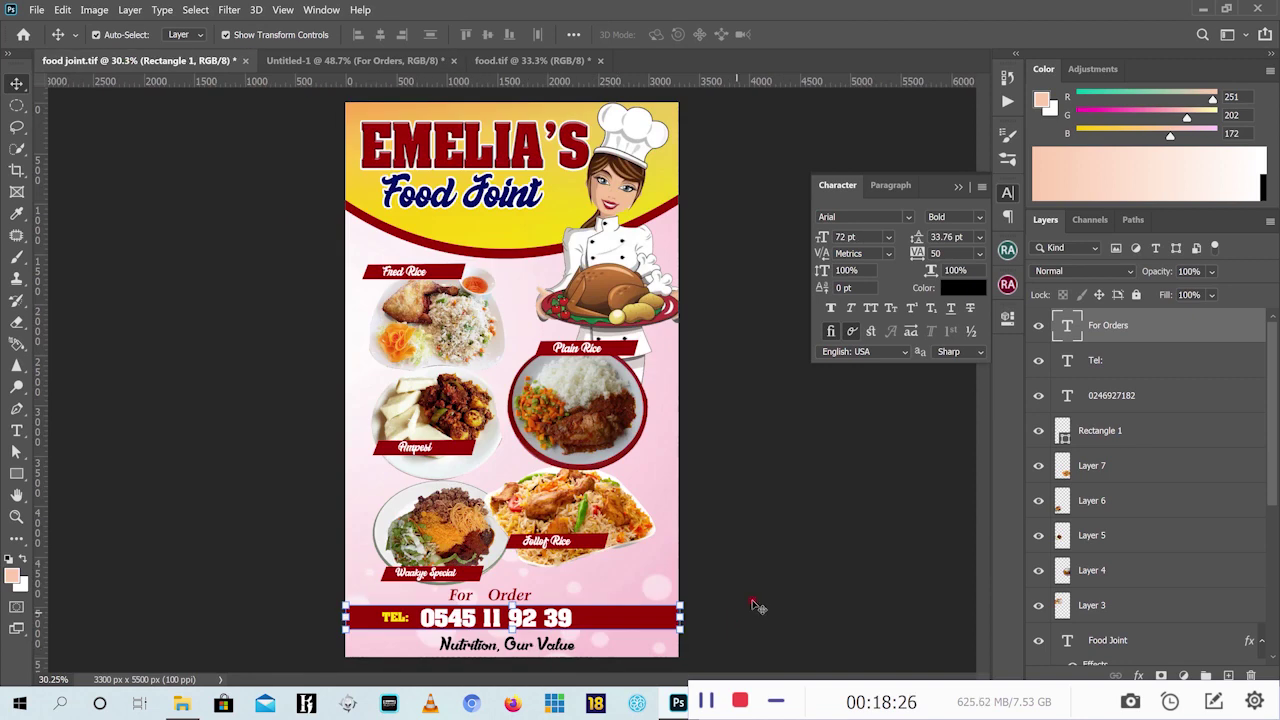
pyautogui.click(490, 650)
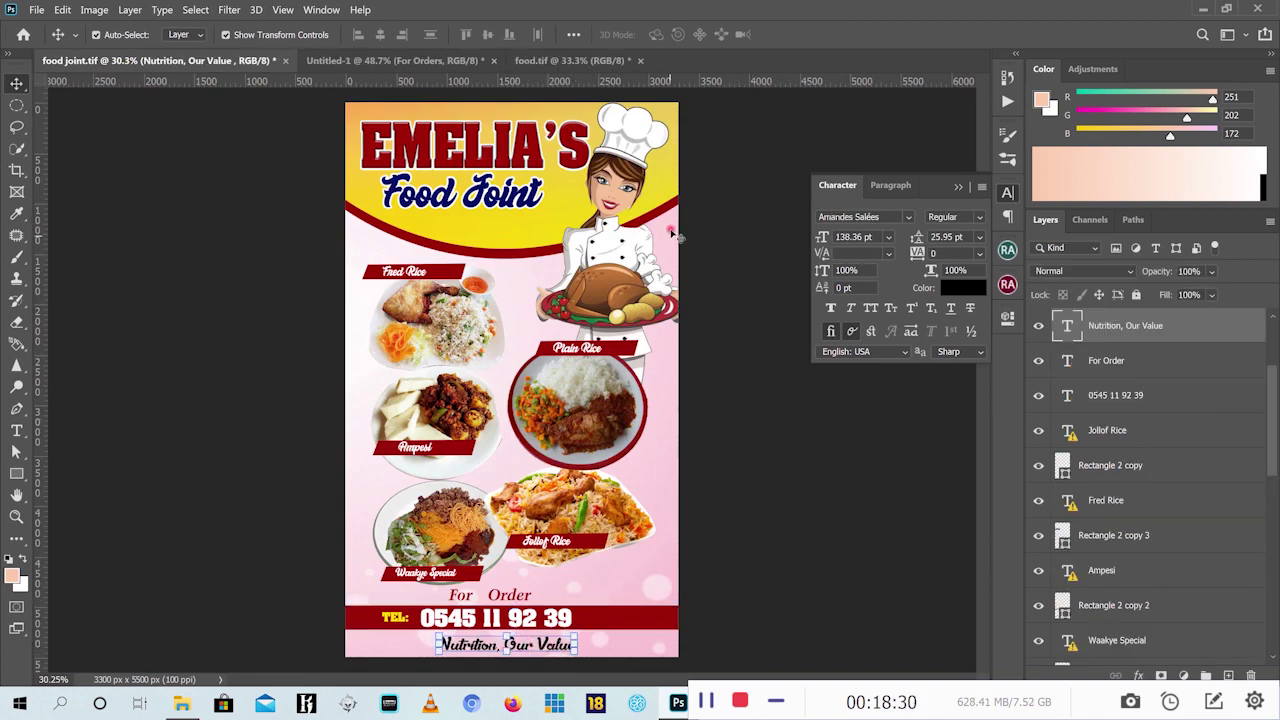
pyautogui.click(566, 60)
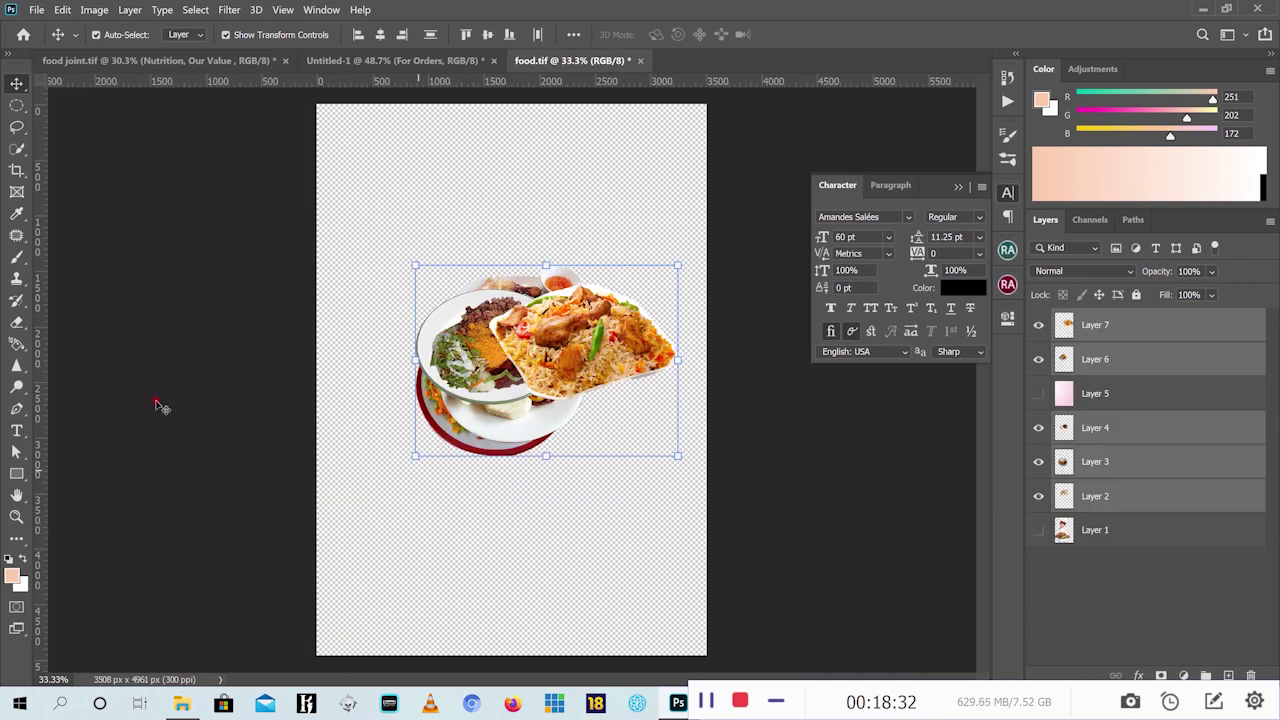
pyautogui.click(367, 63)
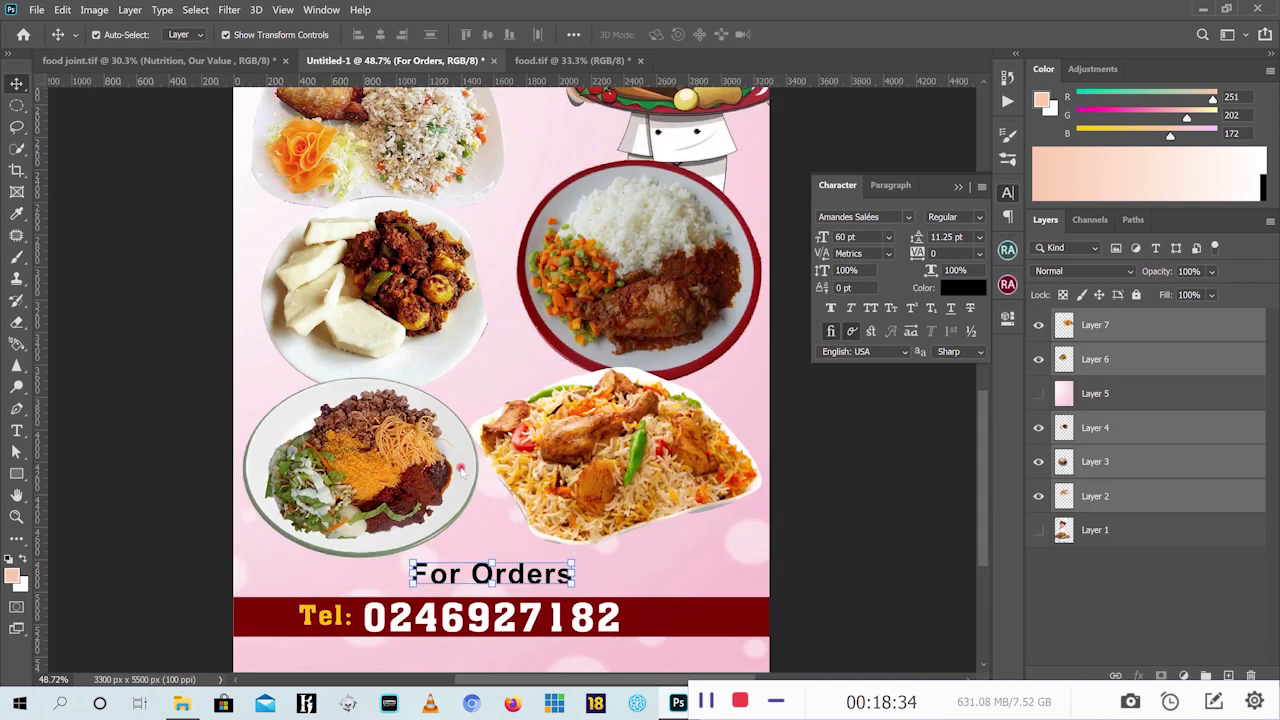
# Type 'Nutrition, our value' below the red Tel bar, correcting the misspellings, and commit
pyautogui.click(16, 430)
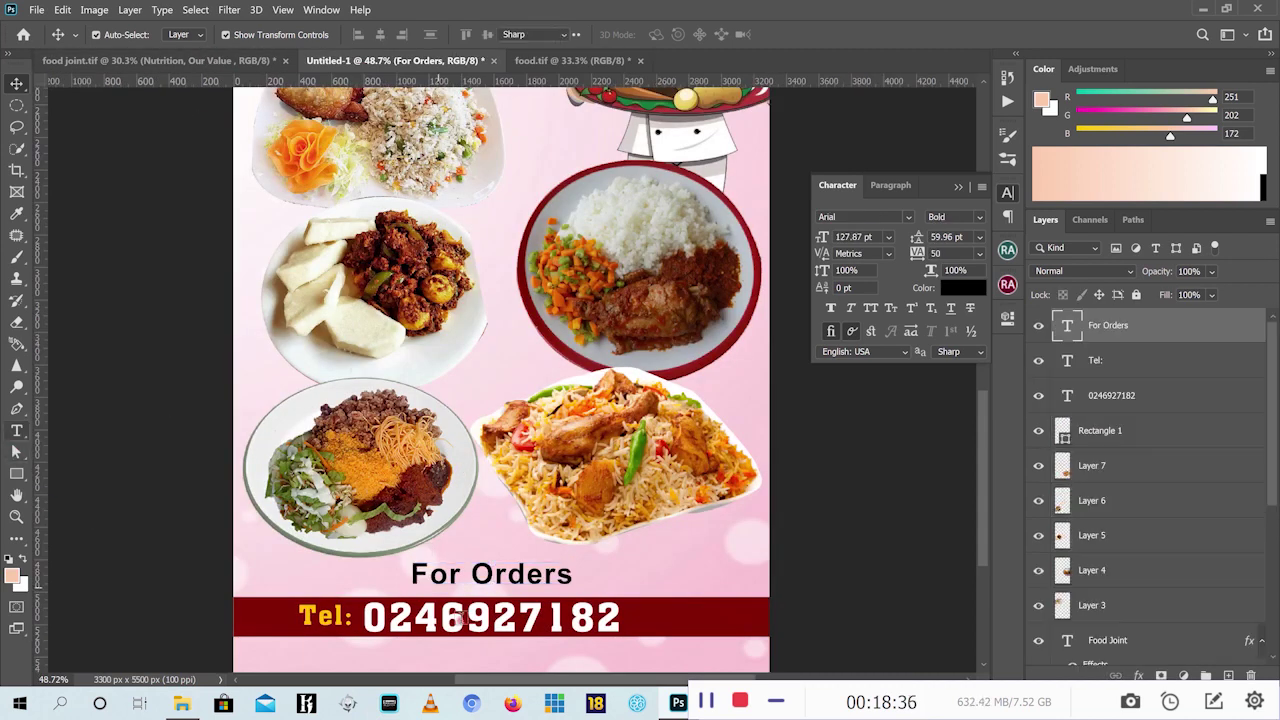
pyautogui.scroll(-5, 327, 341)
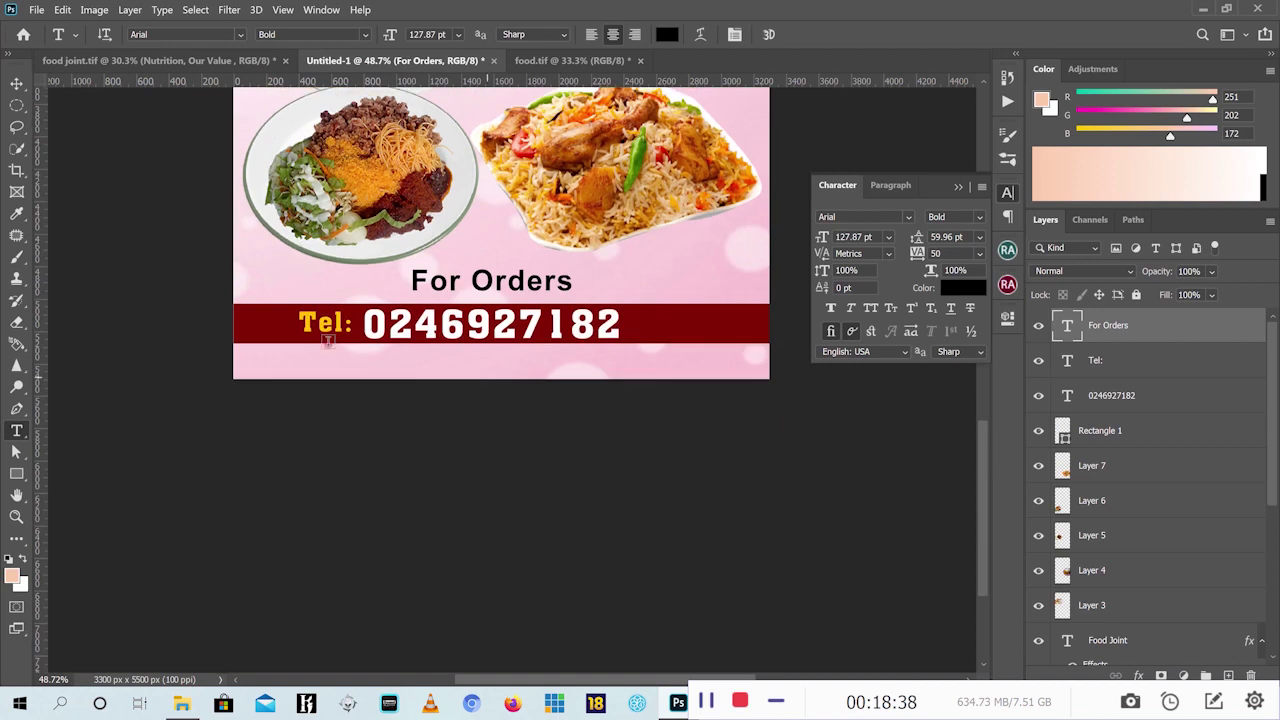
pyautogui.click(355, 372)
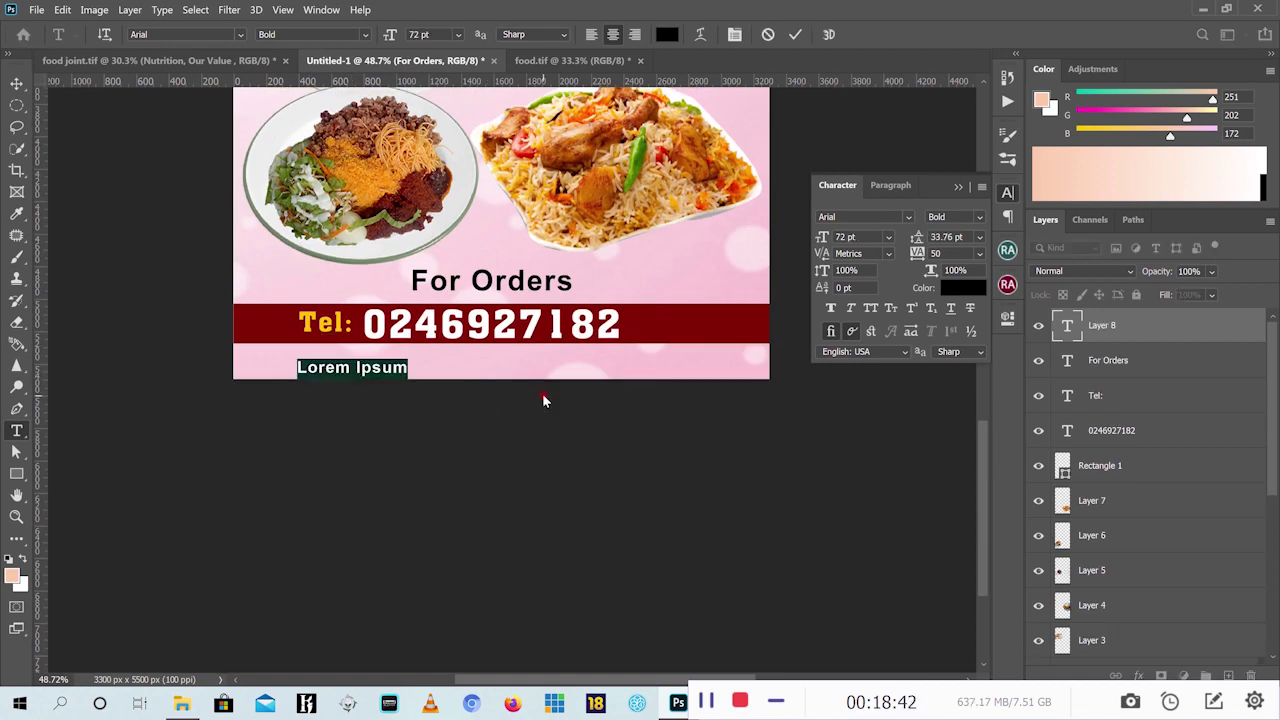
pyautogui.write('Nitrition')
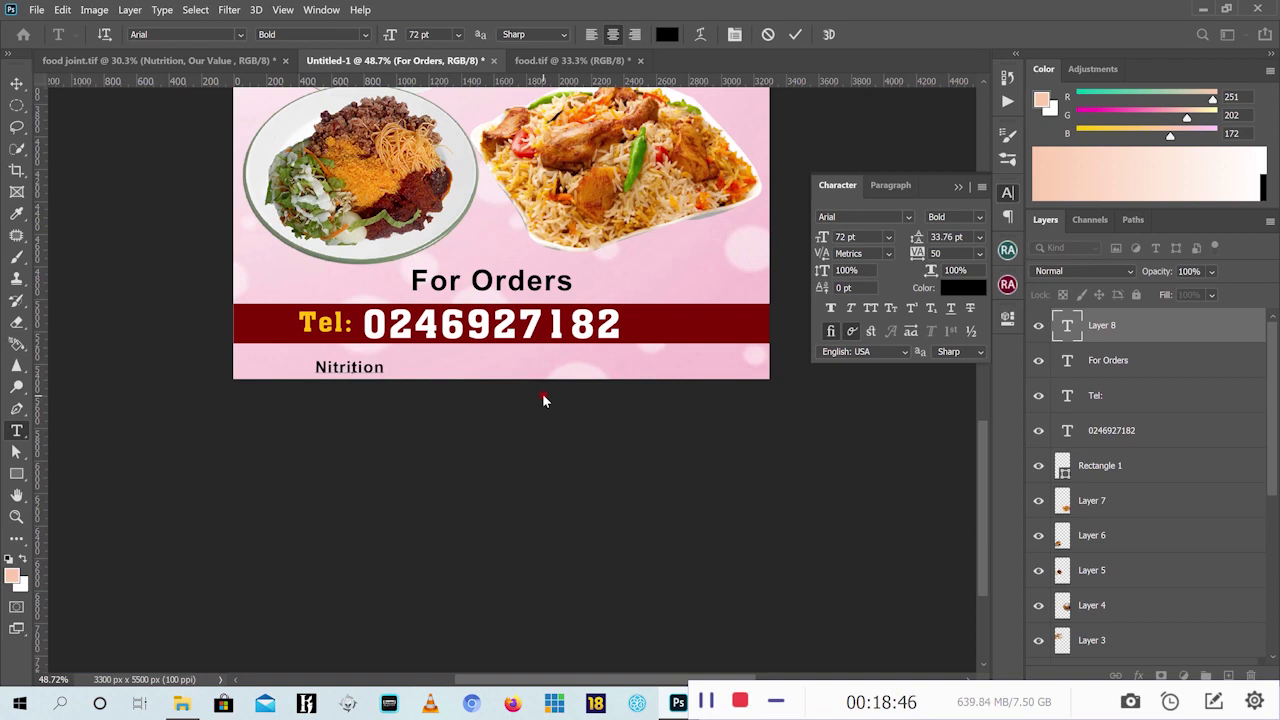
pyautogui.hotkey('ctrl', 'a')
pyautogui.press('BackSpace')
pyautogui.write('Nutri')
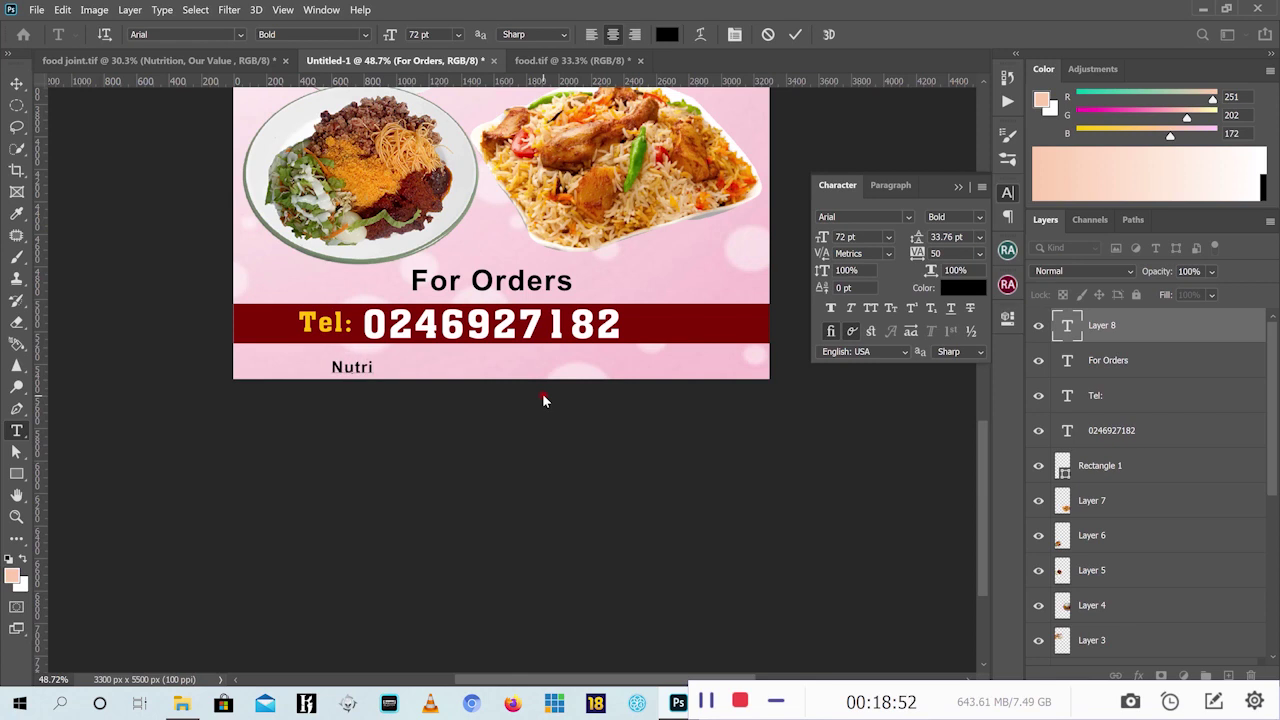
pyautogui.write('tion')
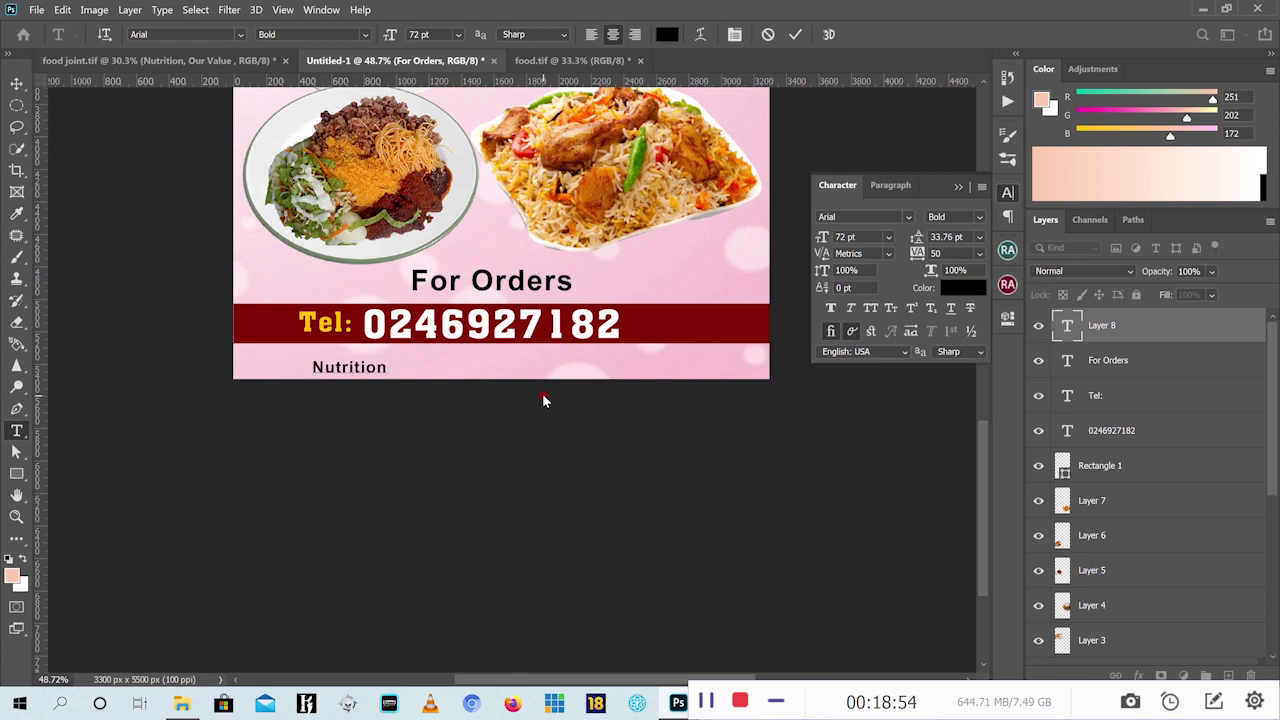
pyautogui.write(' our ')
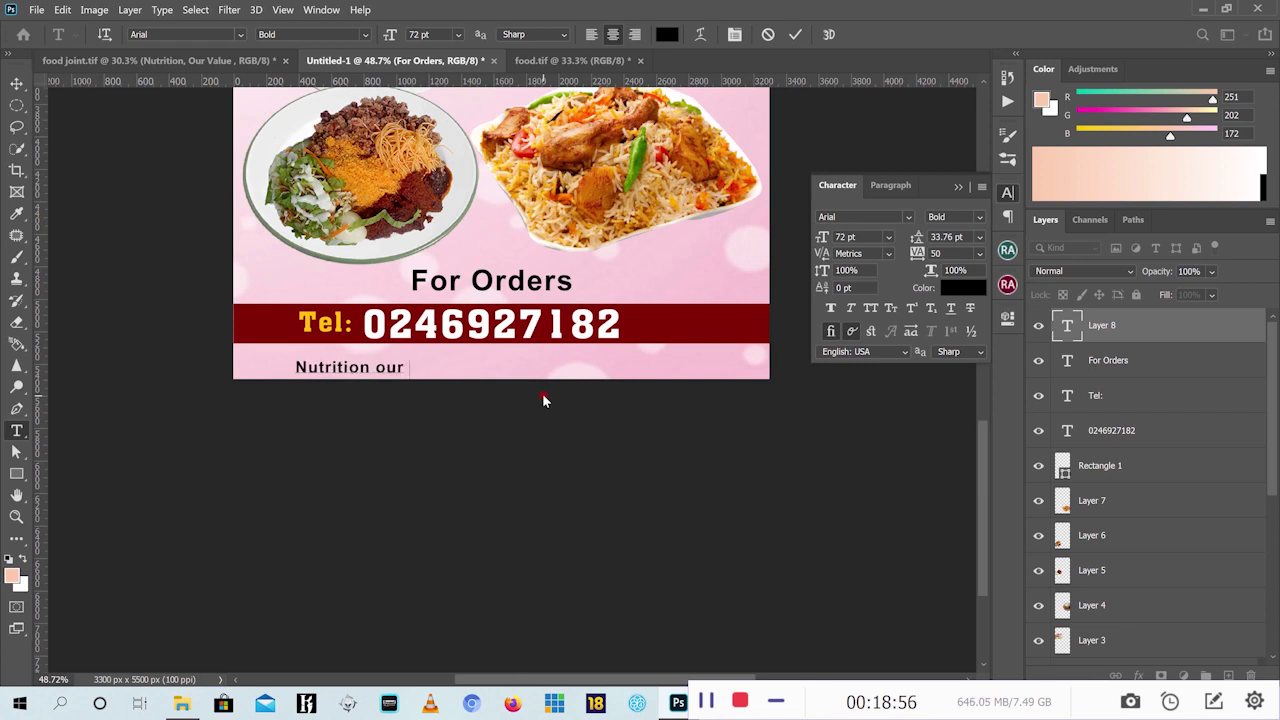
pyautogui.write('vulue')
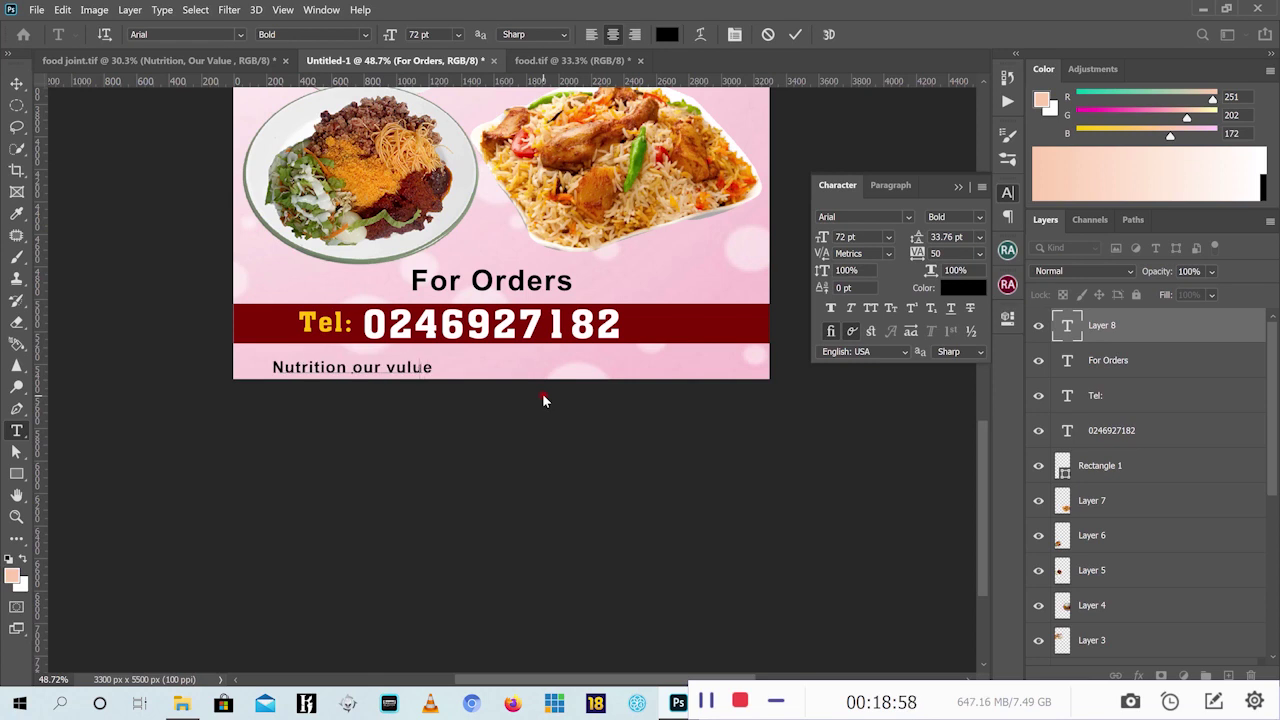
pyautogui.press('BackSpace')
pyautogui.press('BackSpace')
pyautogui.press('BackSpace')
pyautogui.press('BackSpace')
pyautogui.write('a')
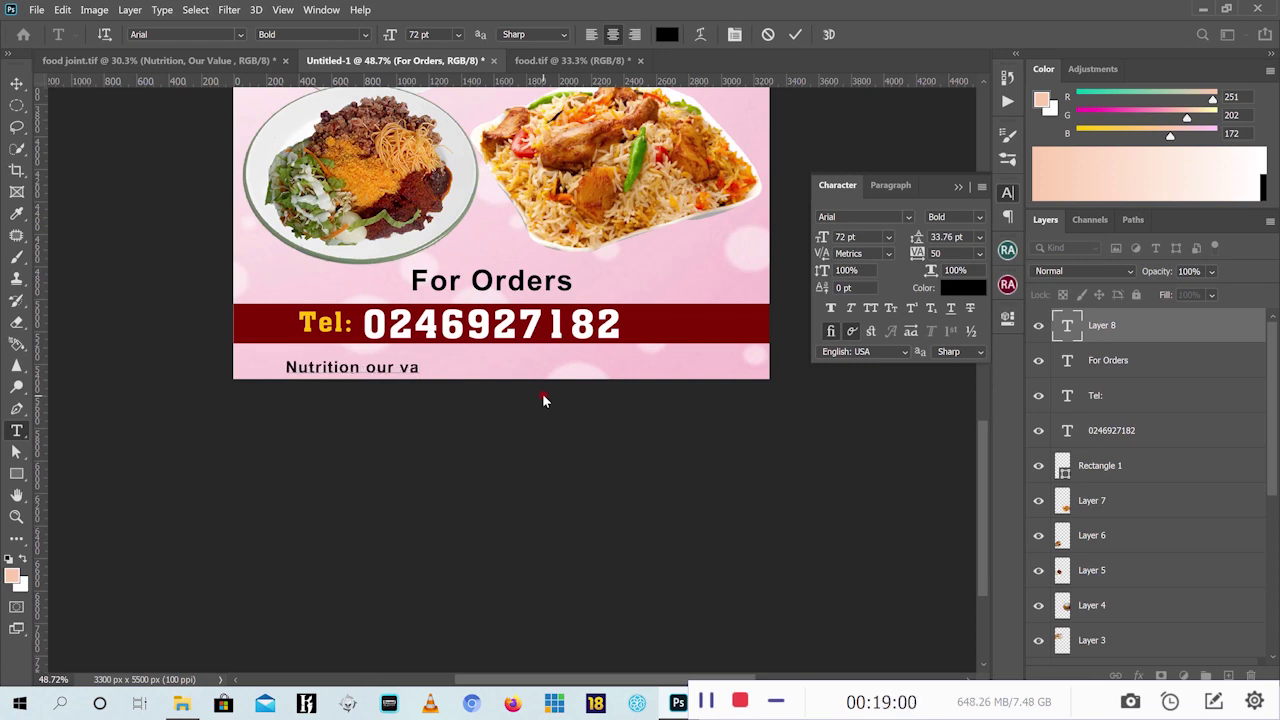
pyautogui.write('lue')
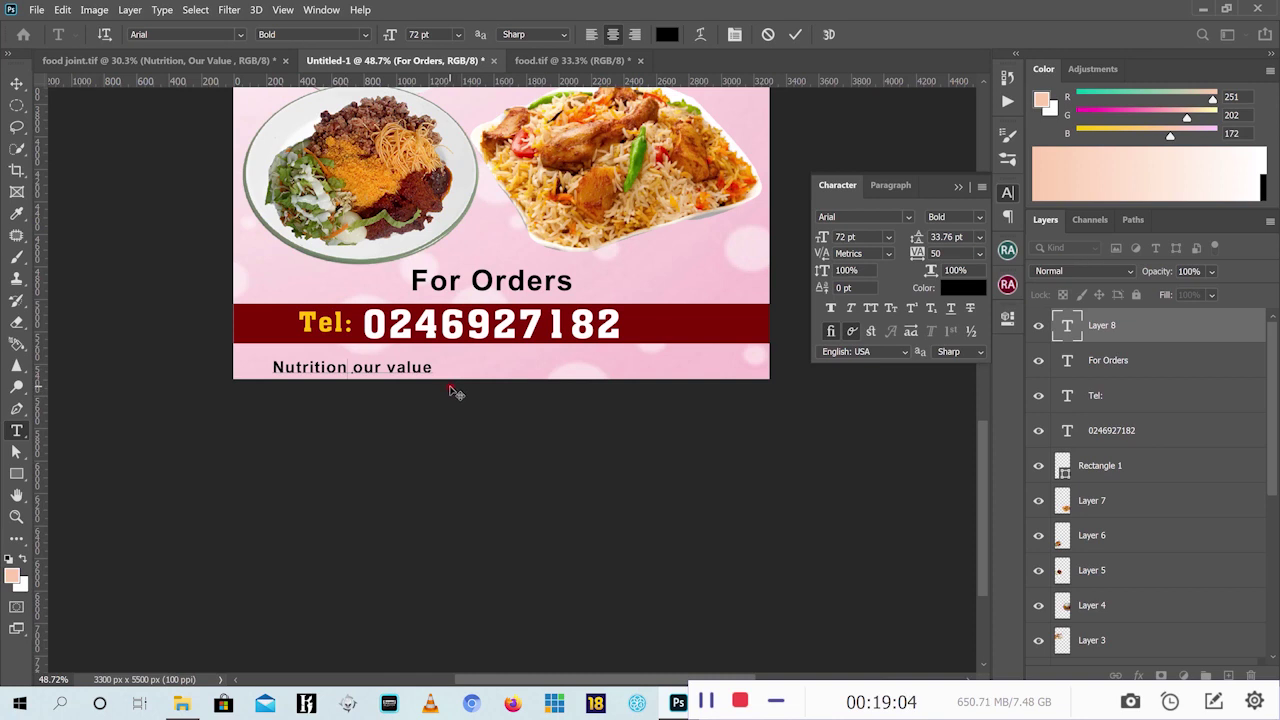
pyautogui.write(',')
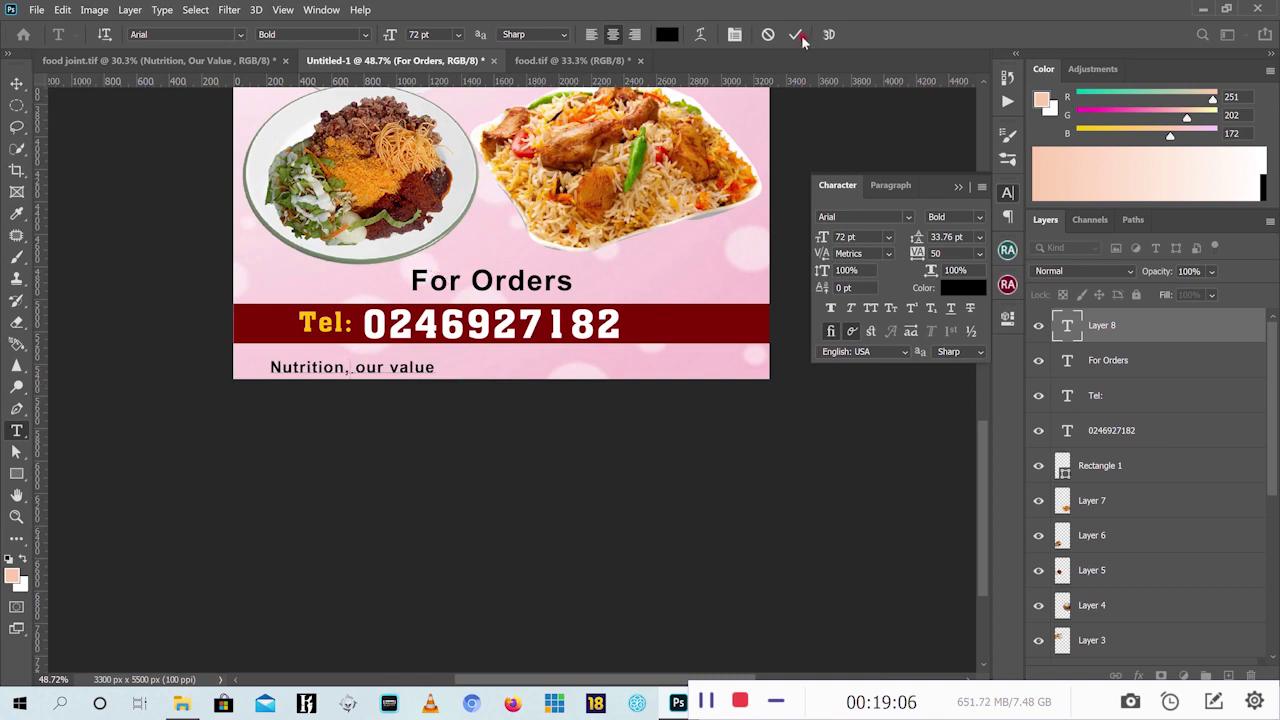
pyautogui.click(796, 34)
# Set the slogan's font to Amandes Salées and enlarge it to about 172%
pyautogui.press('v')
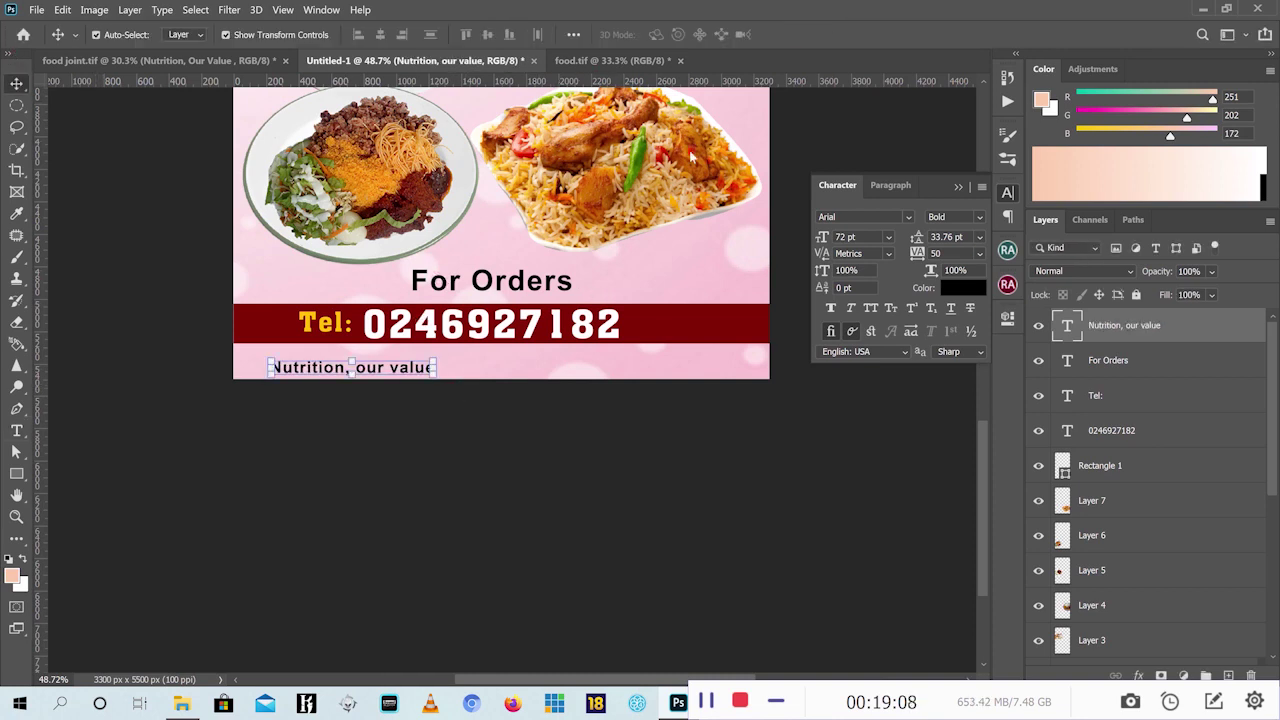
pyautogui.click(907, 217)
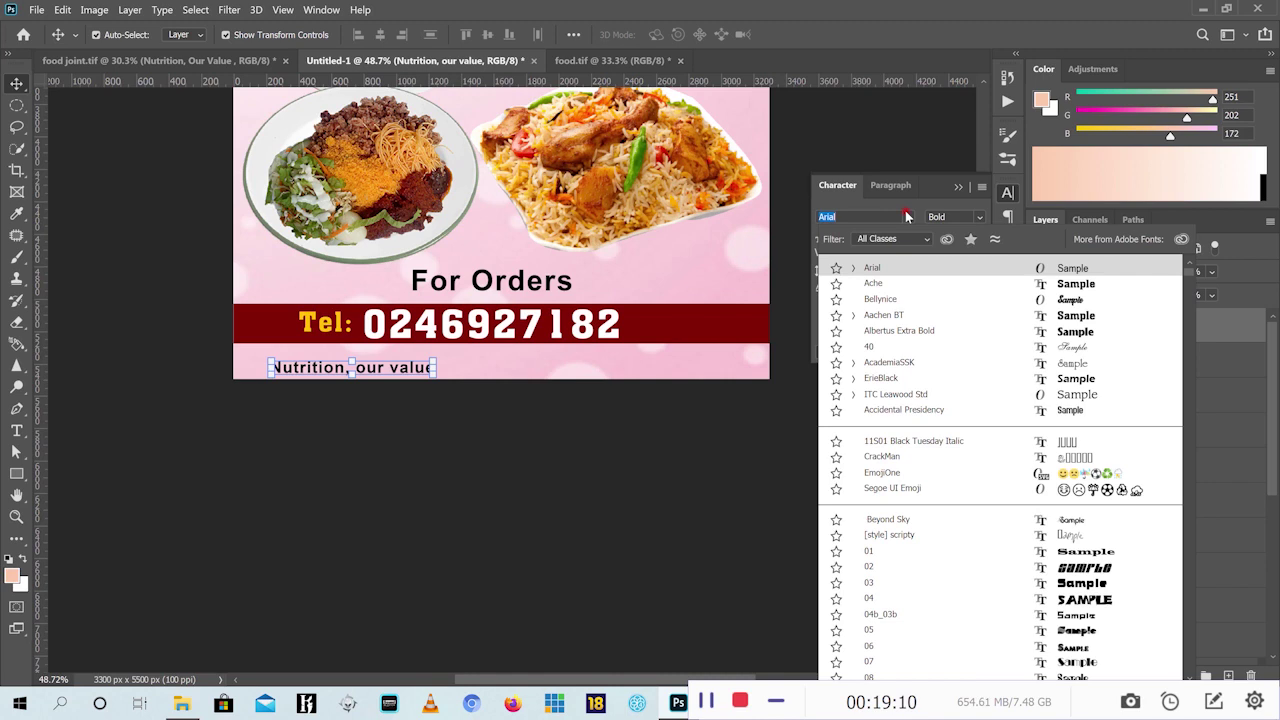
pyautogui.click(917, 298)
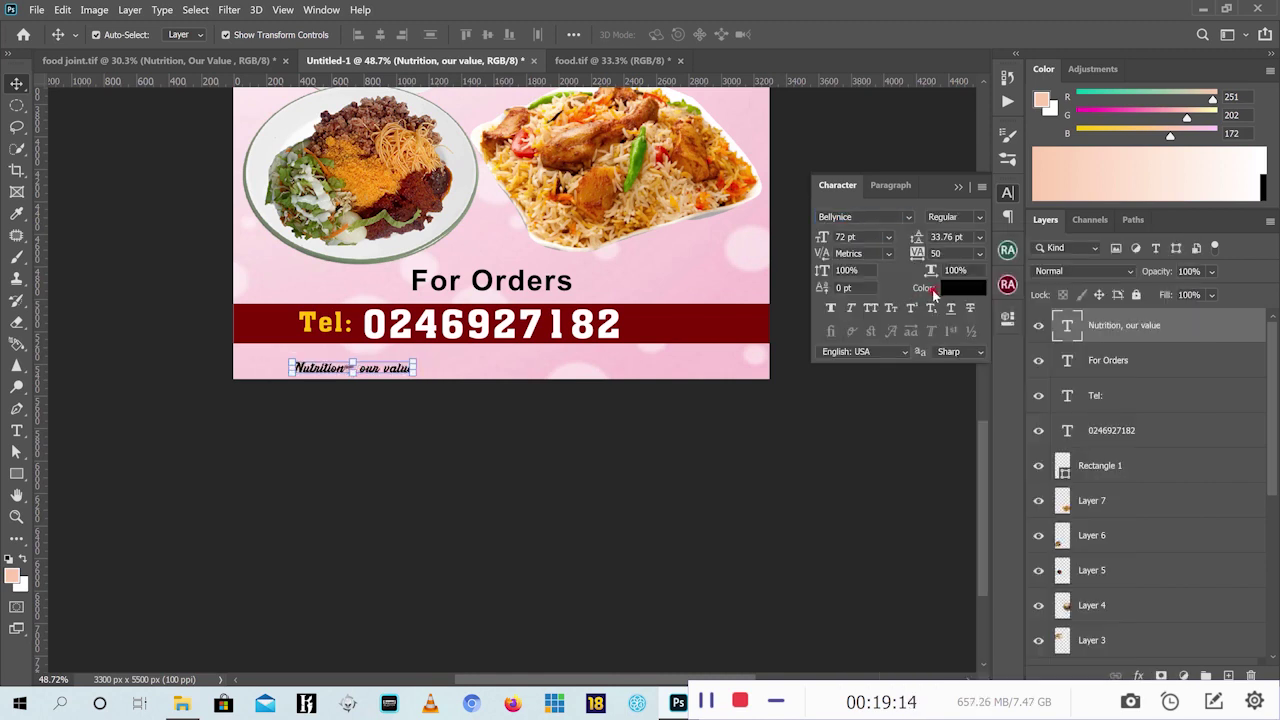
pyautogui.click(879, 219)
pyautogui.write('aman')
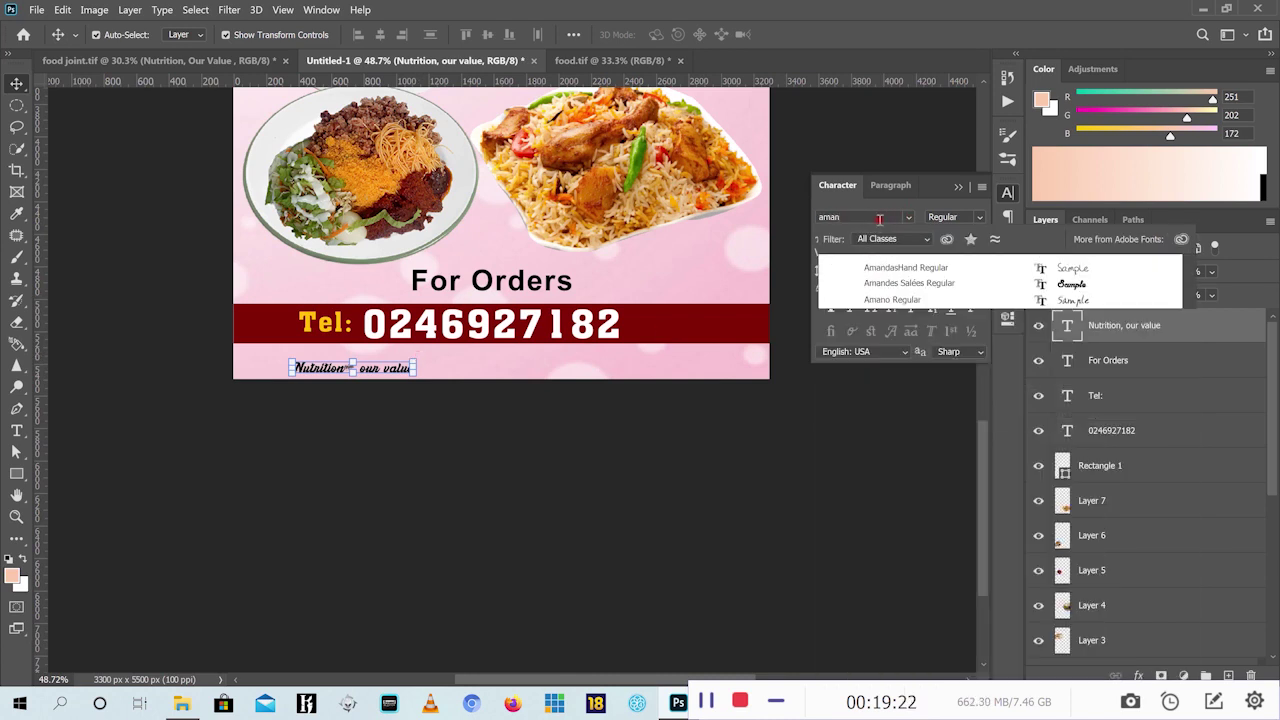
pyautogui.click(941, 284)
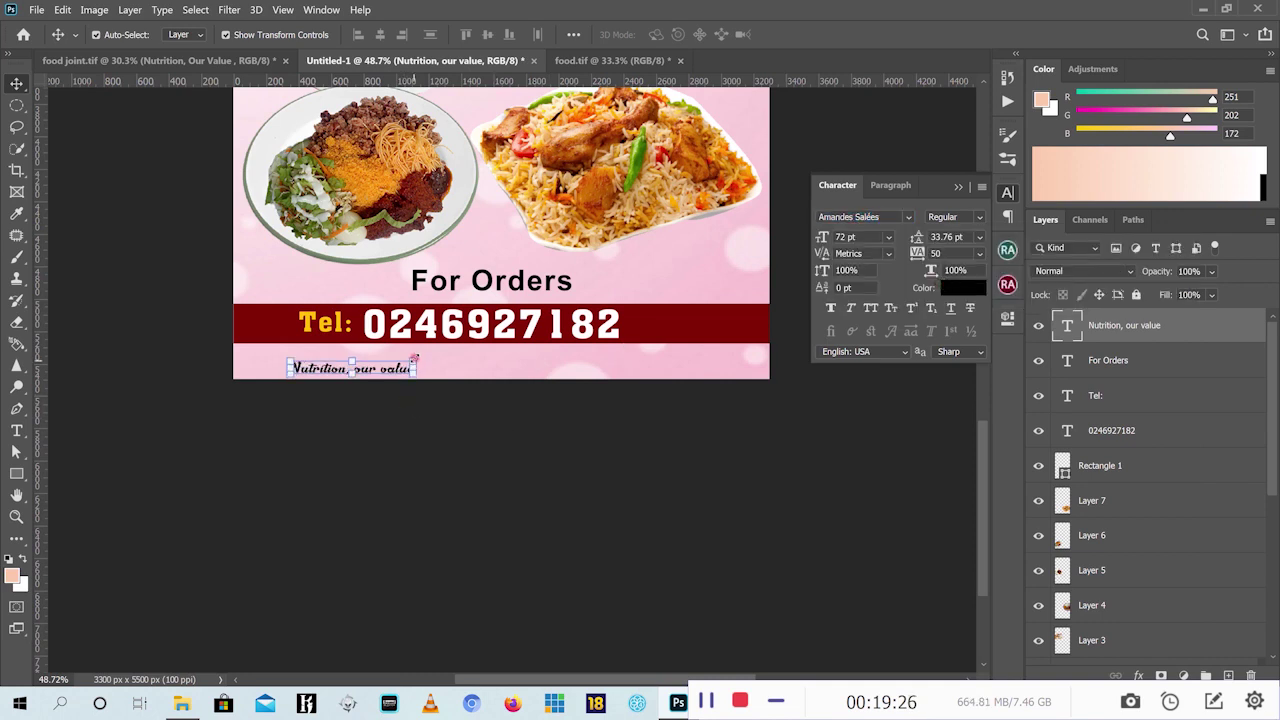
pyautogui.click(413, 359)
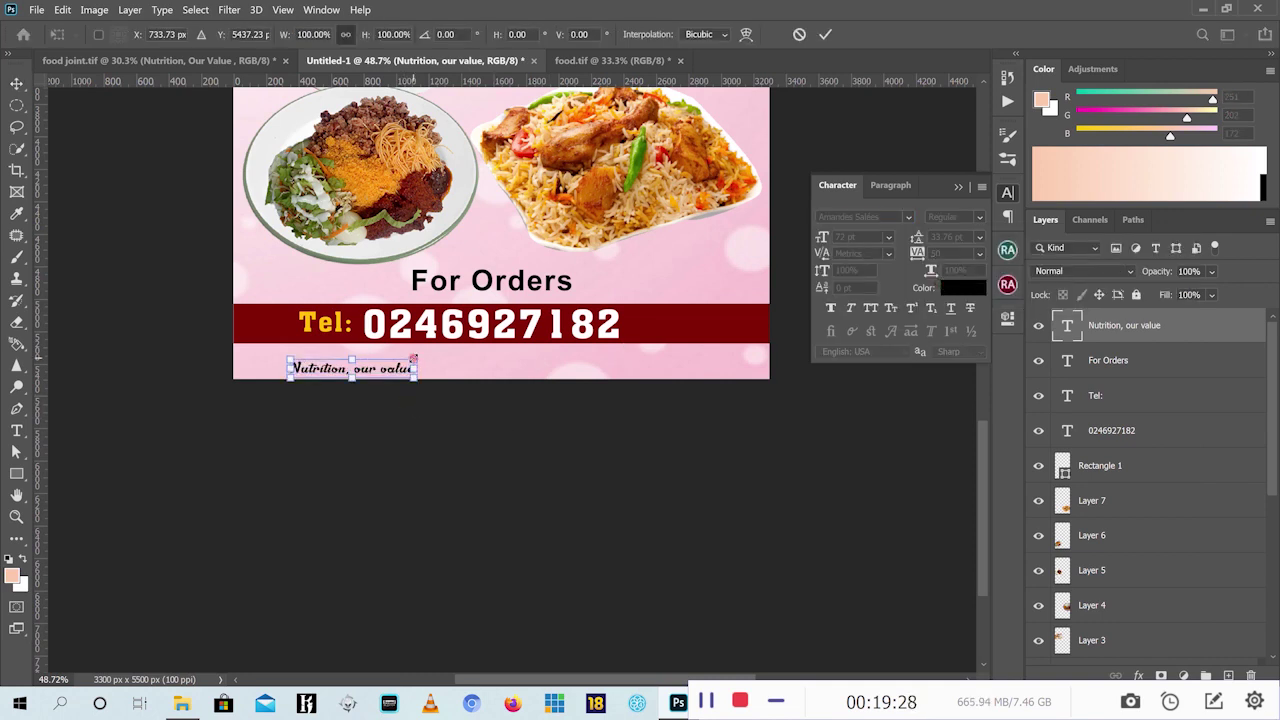
pyautogui.moveTo(413, 359); pyautogui.dragTo(548, 331)
pyautogui.press('Return')
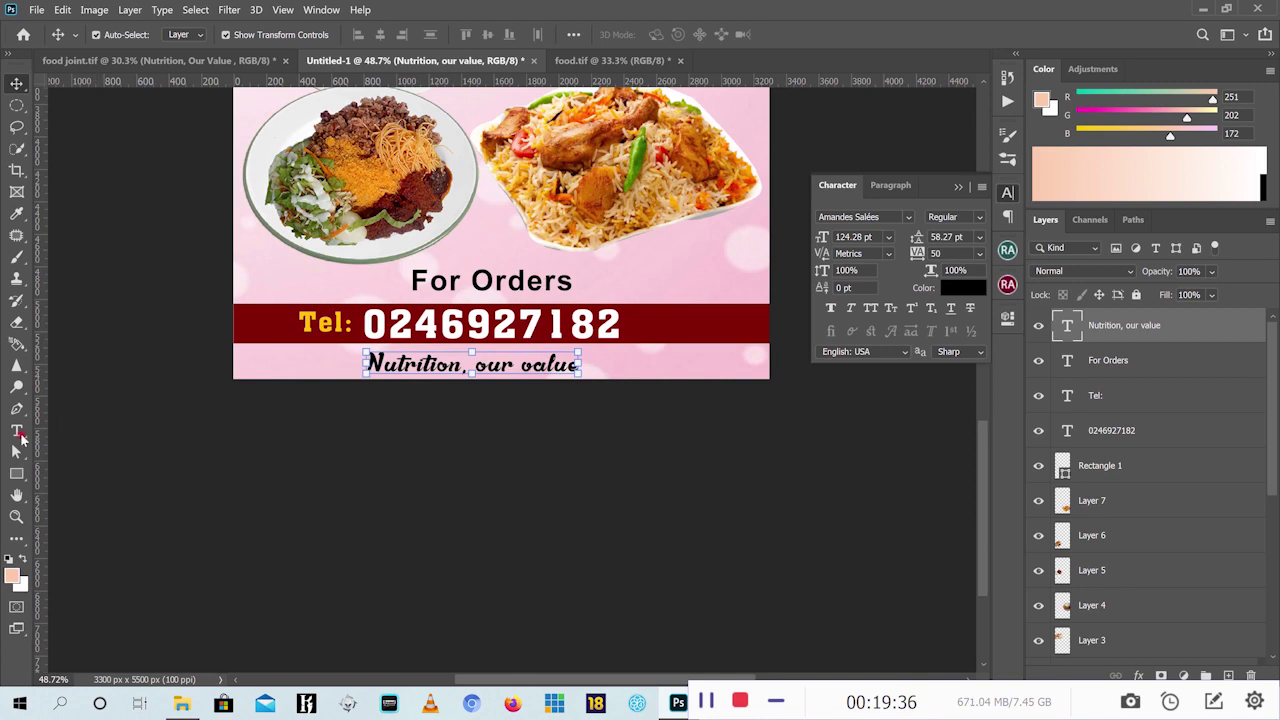
# Capitalise the O and V so the slogan reads 'Nutrition, Our Value'
pyautogui.click(16, 431)
pyautogui.moveTo(475, 366); pyautogui.dragTo(487, 368)
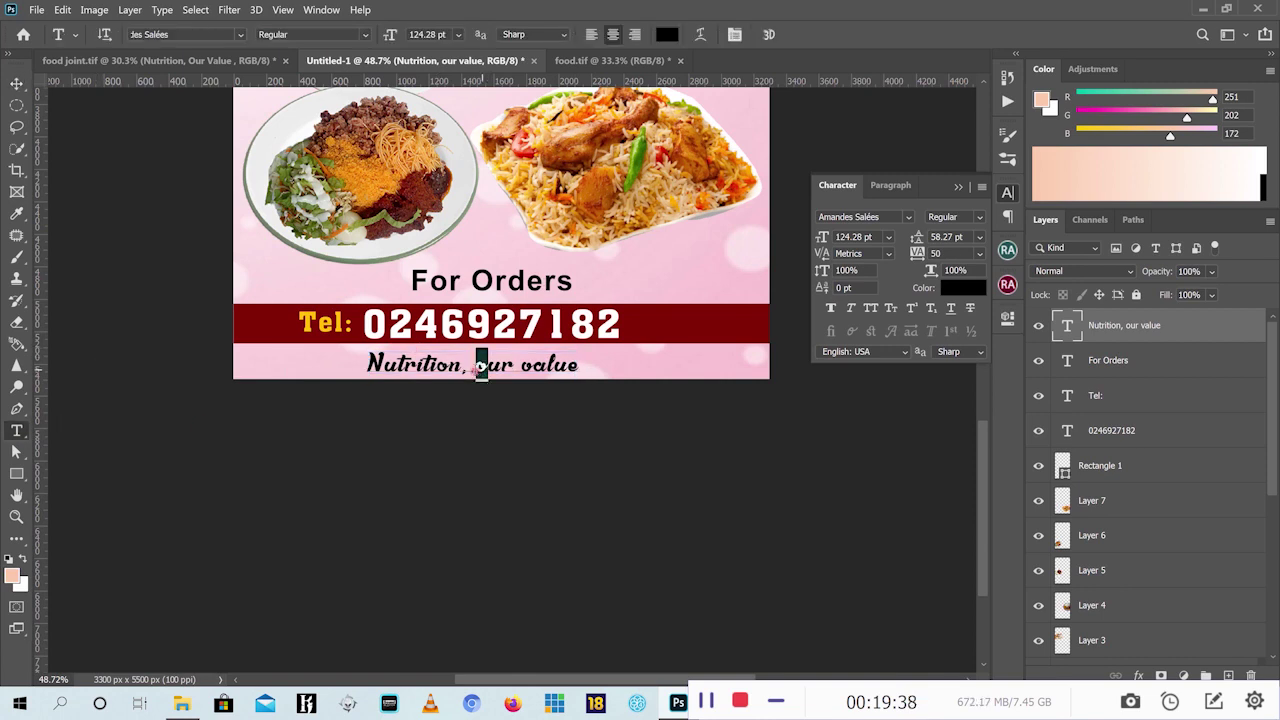
pyautogui.write('O')
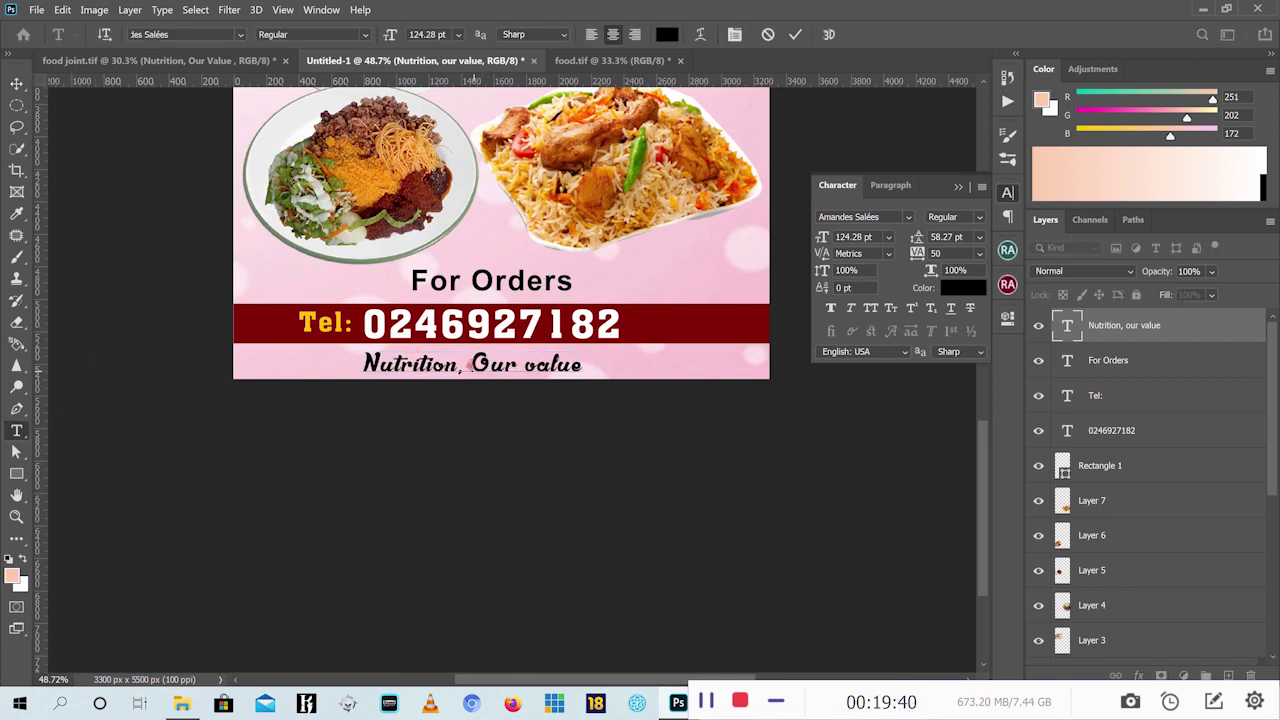
pyautogui.moveTo(524, 367); pyautogui.dragTo(538, 367)
pyautogui.write('V')
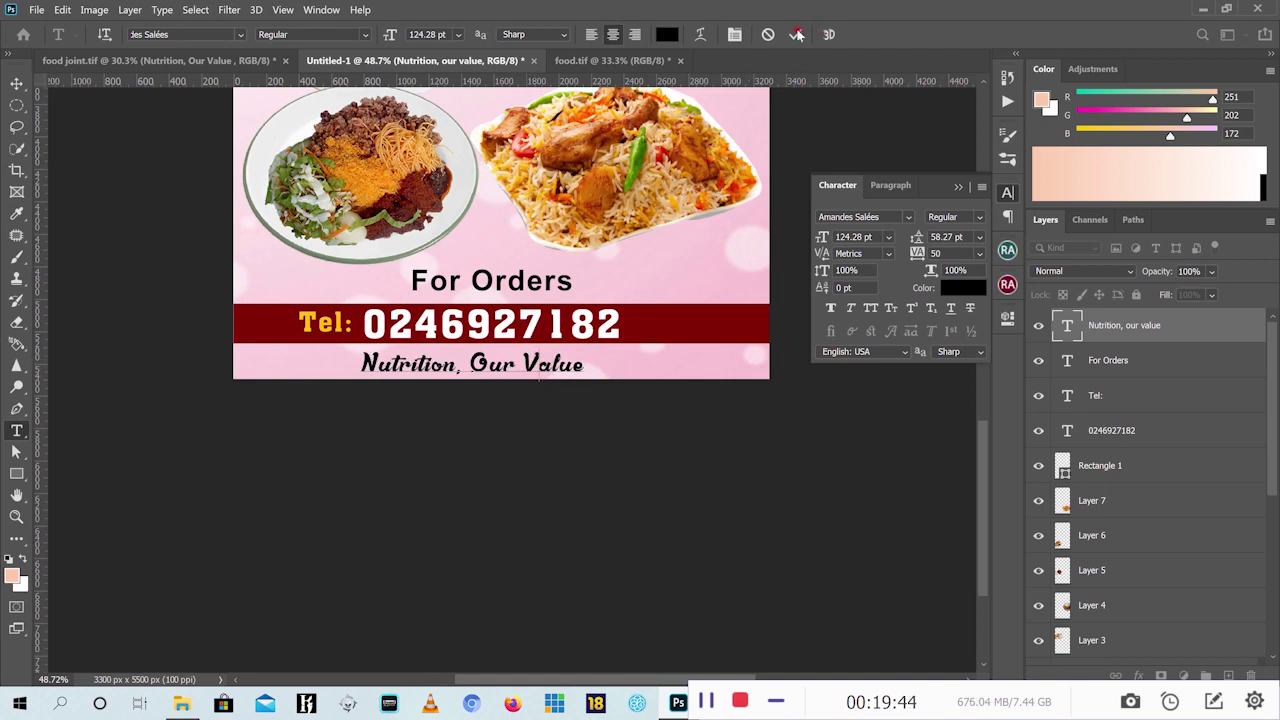
pyautogui.hotkey('ctrl', 'Return')
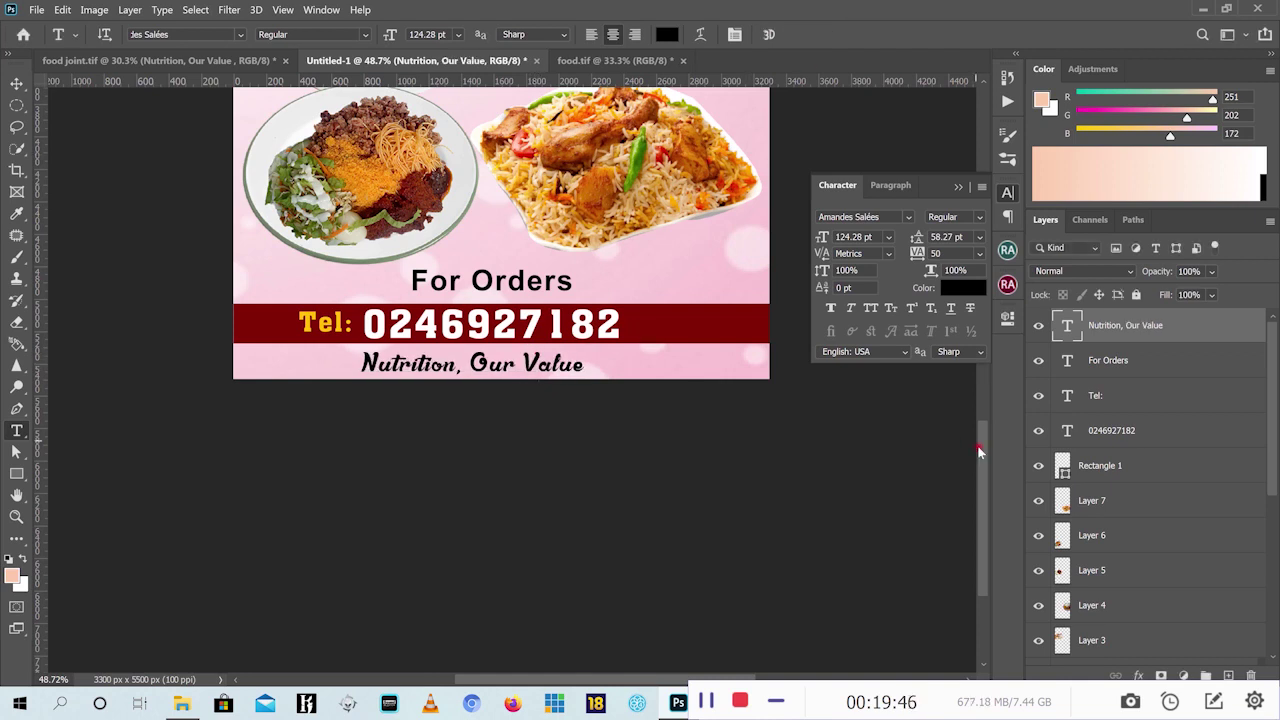
pyautogui.scroll(3, 980, 444)
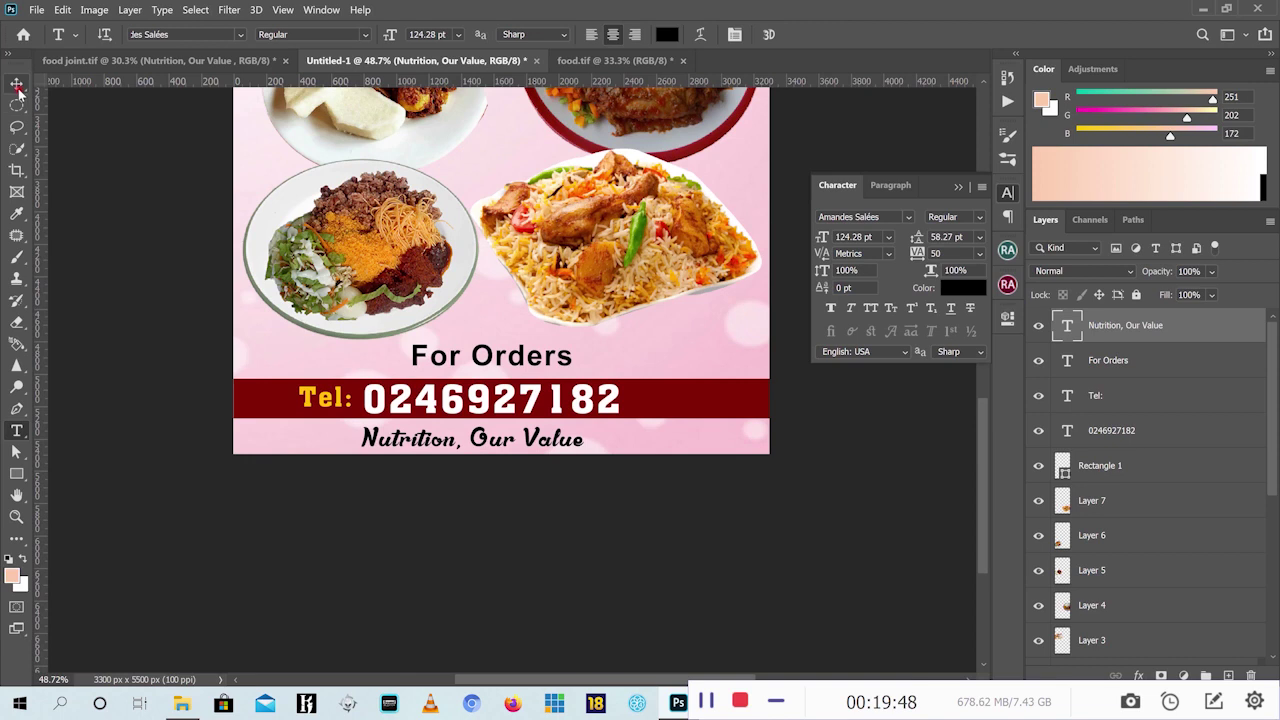
# Back in Untitled-1, draw a thin rectangle bar over the top-left food plate
pyautogui.click(17, 86)
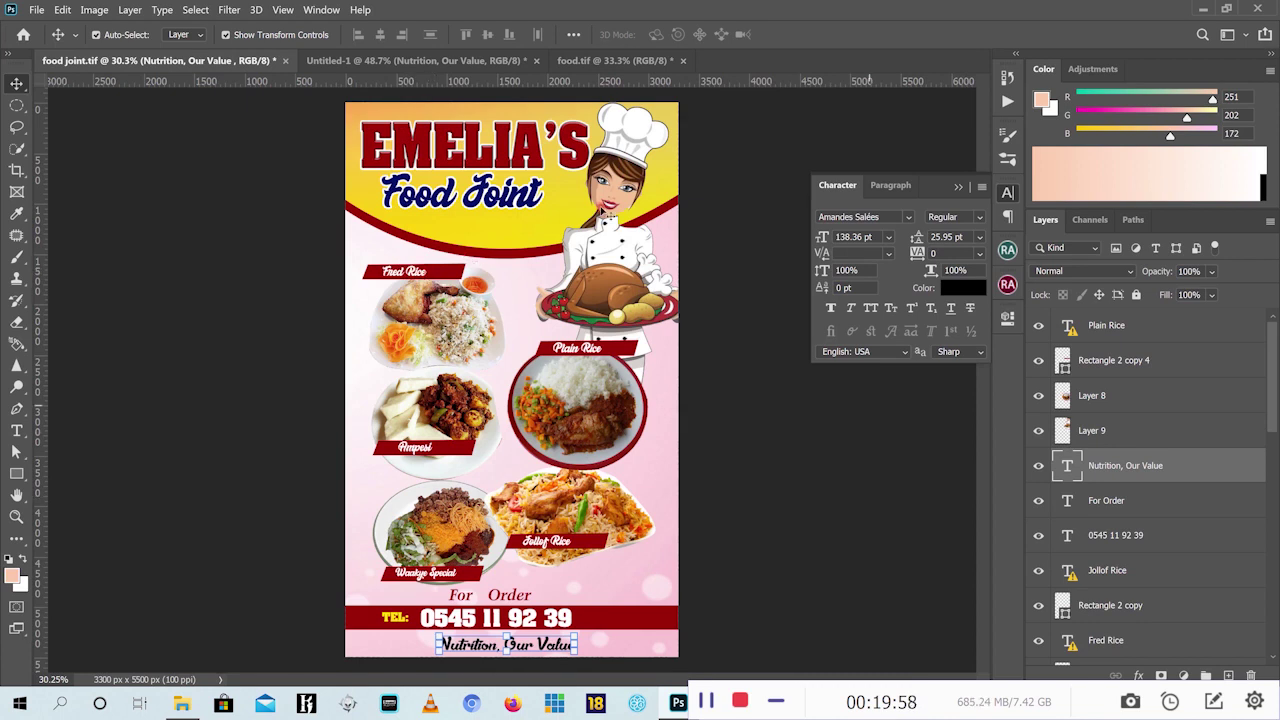
pyautogui.click(415, 60)
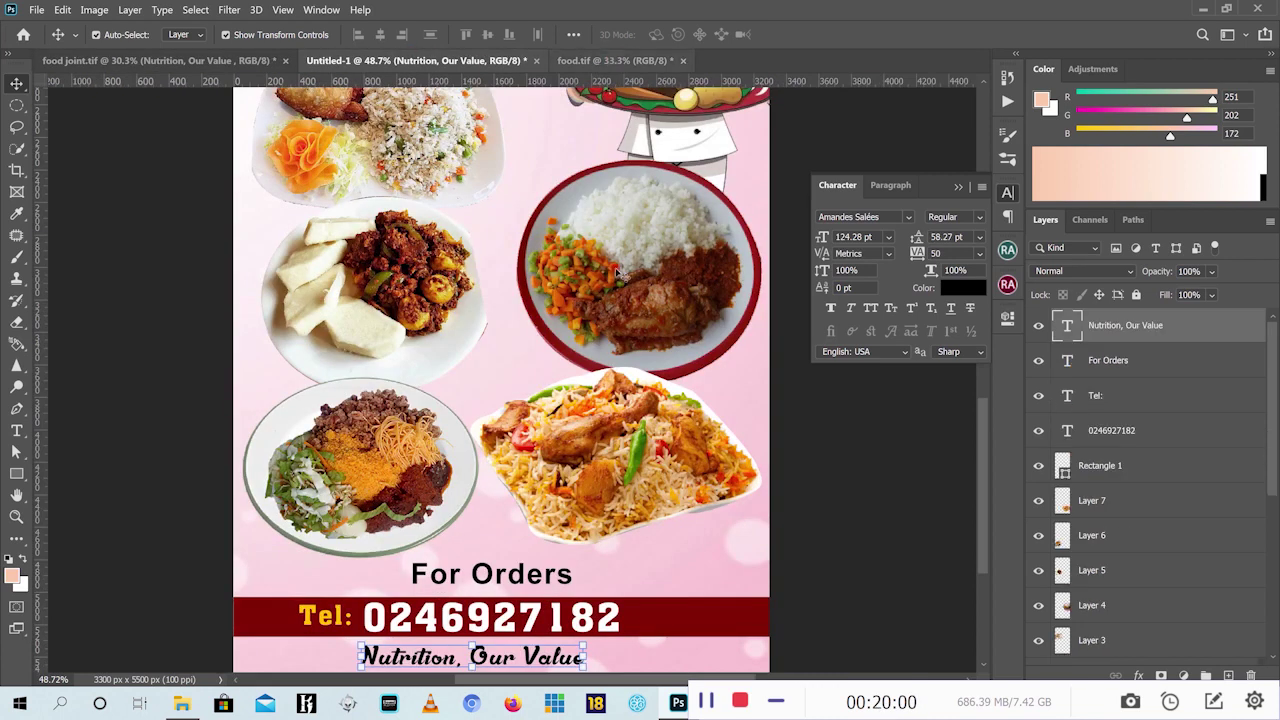
pyautogui.scroll(-3, 460, 285)
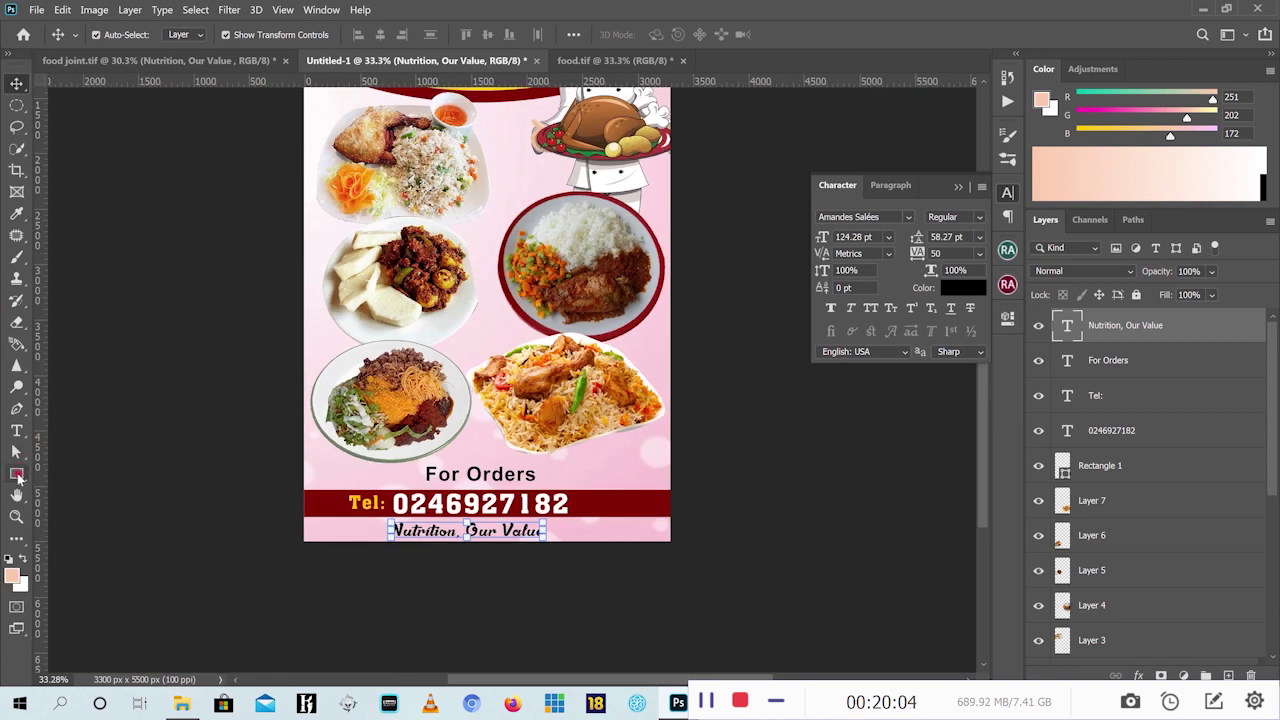
pyautogui.click(17, 477)
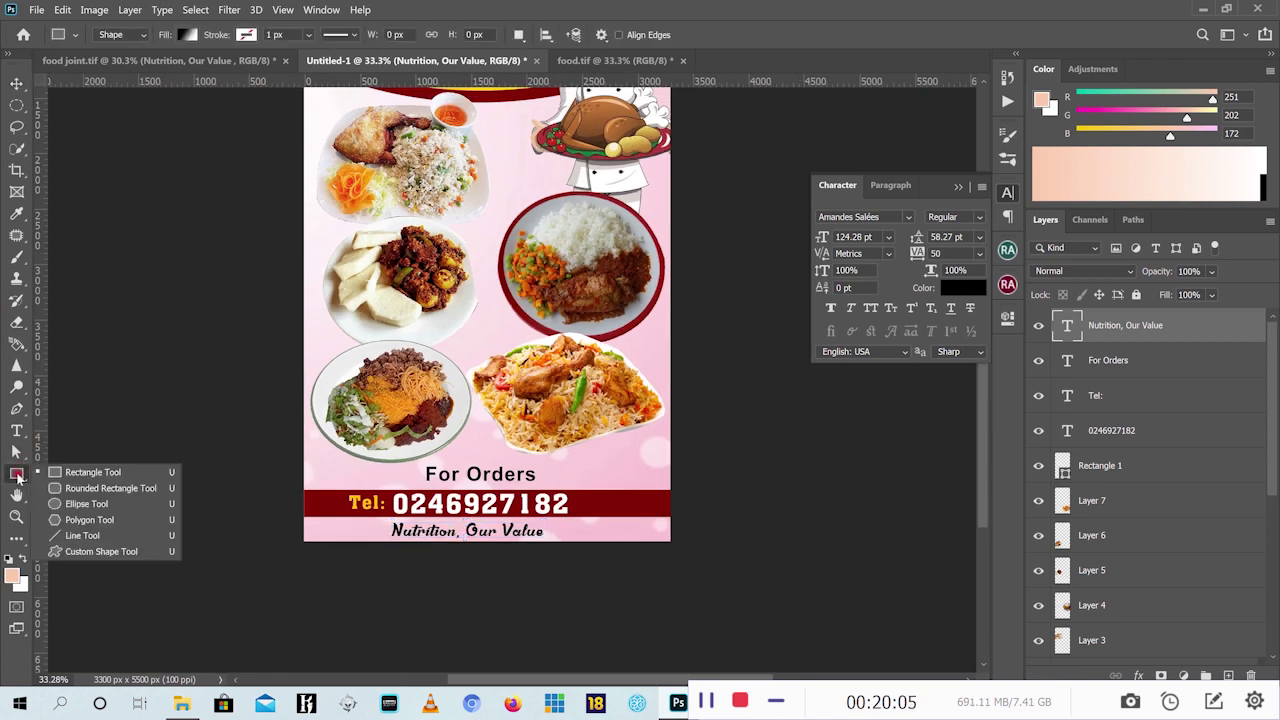
pyautogui.click(88, 472)
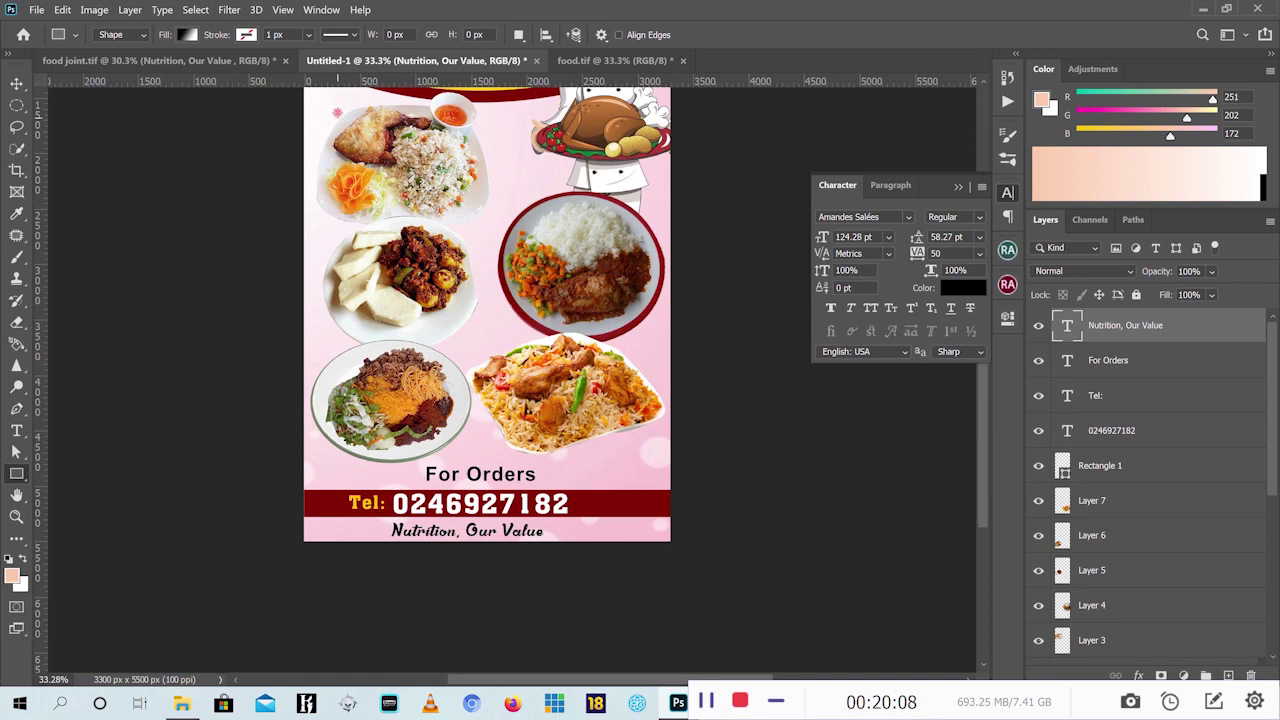
pyautogui.moveTo(337, 112); pyautogui.dragTo(438, 134)
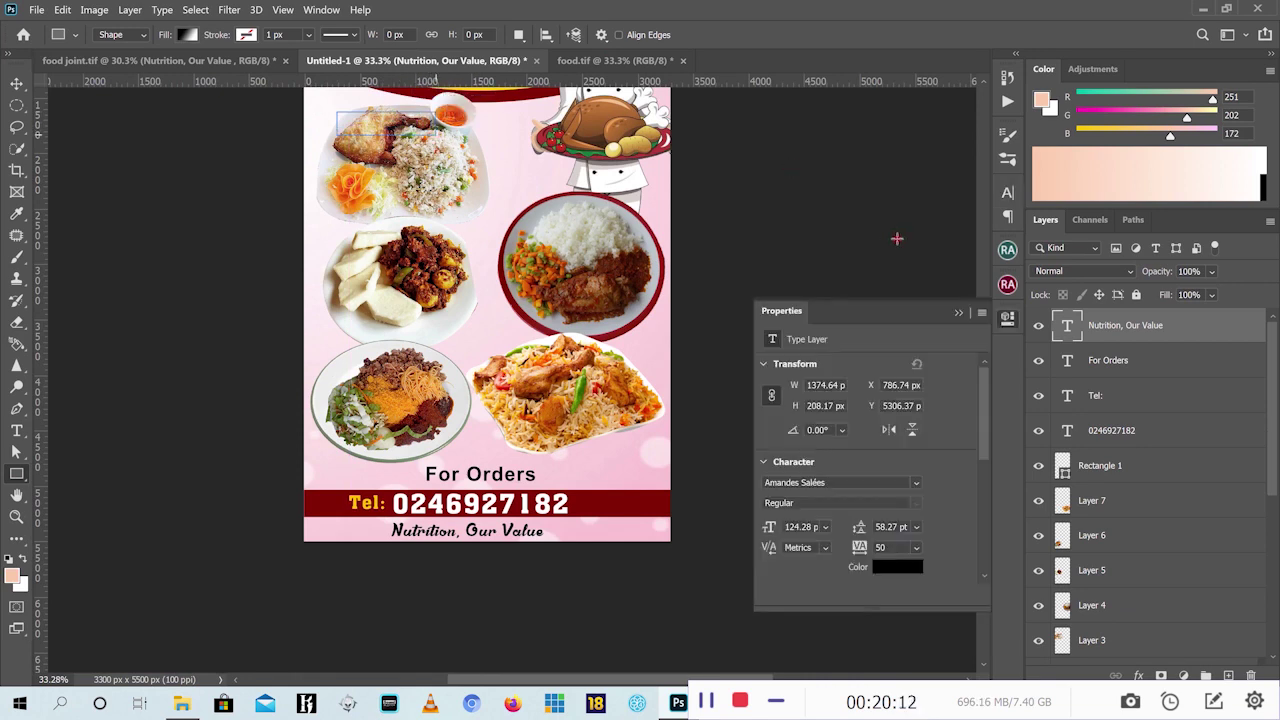
# Fill the new rectangle with a solid dark red swatch
pyautogui.click(186, 36)
pyautogui.click(119, 65)
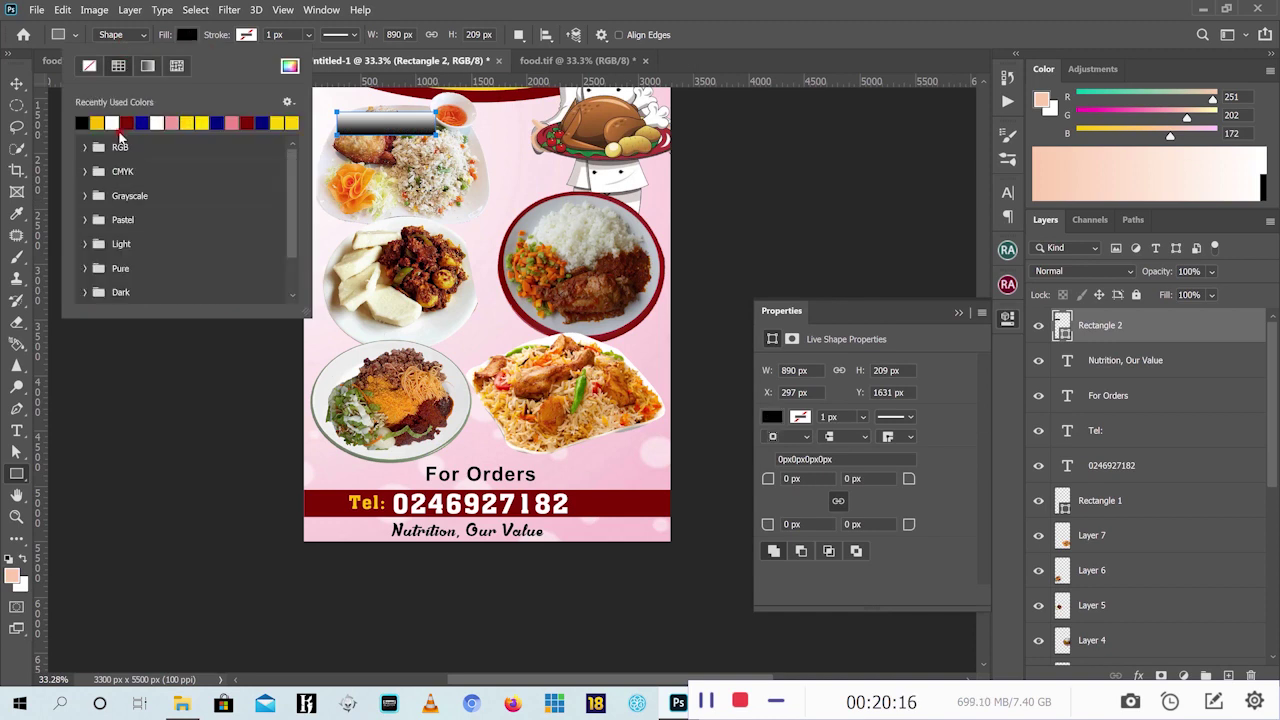
pyautogui.click(145, 121)
pyautogui.click(22, 90)
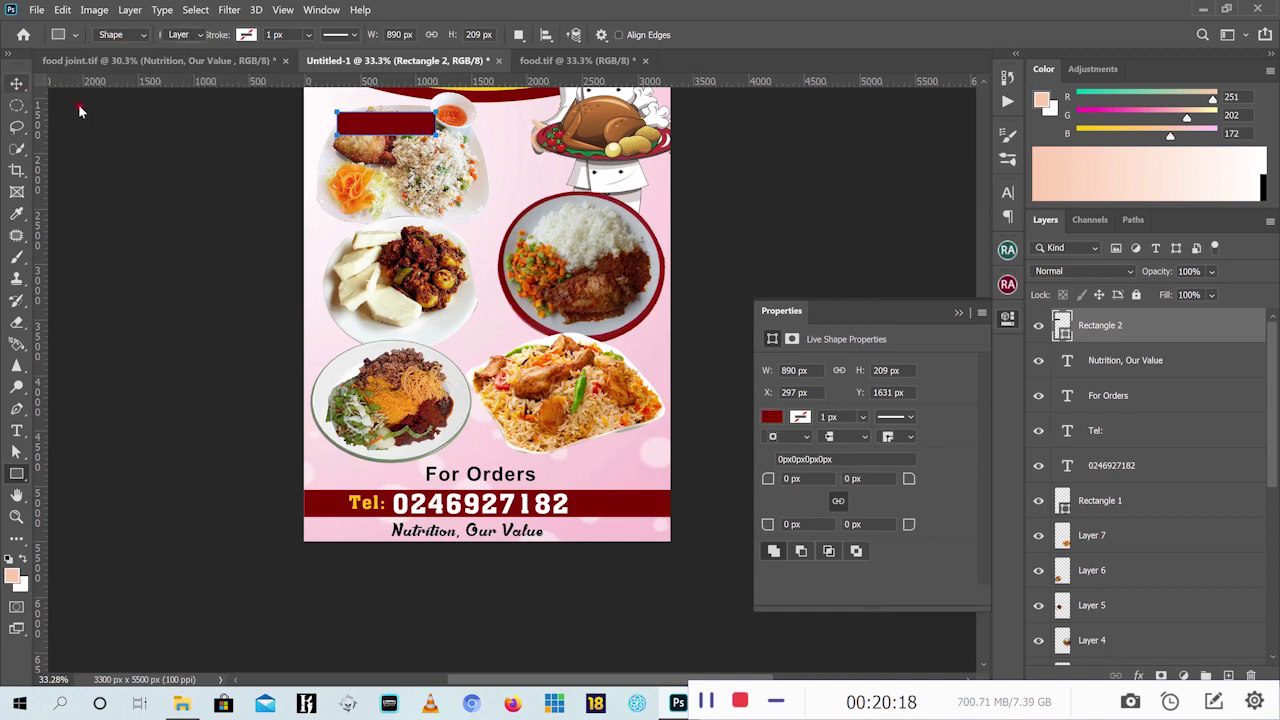
pyautogui.press('v')
pyautogui.click(955, 313)
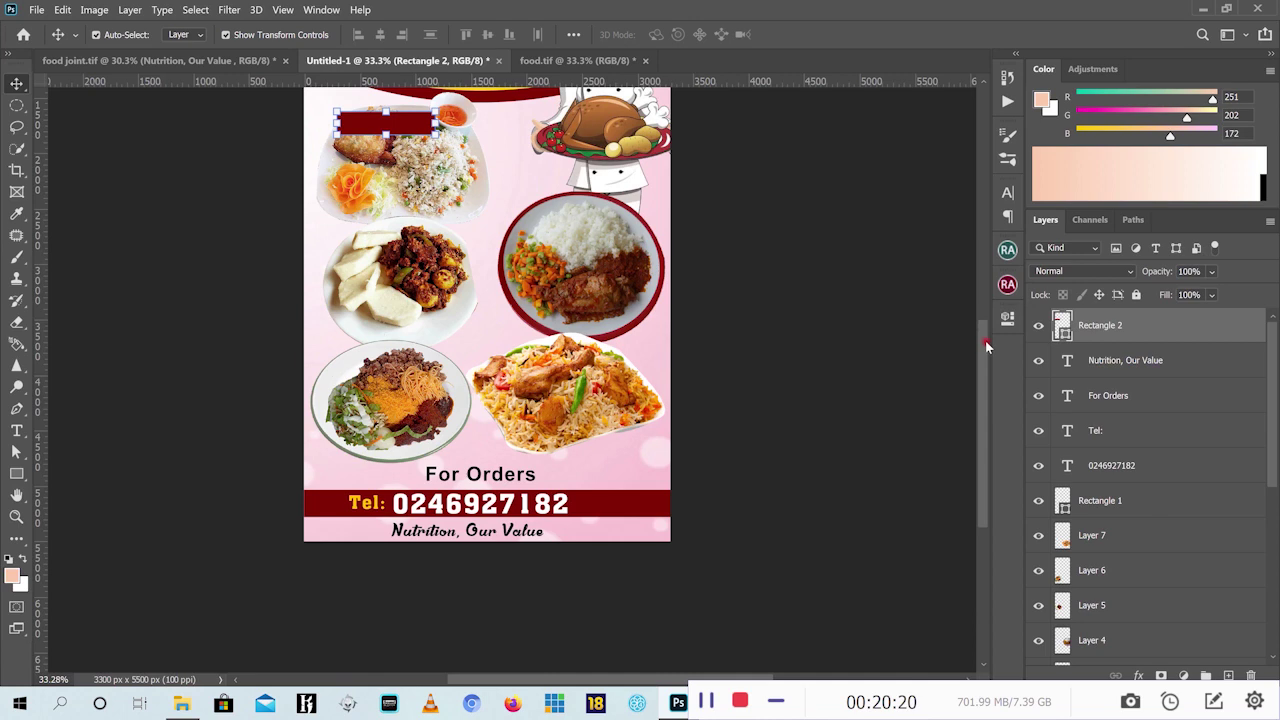
pyautogui.scroll(5, 475, 218)
# Slant the red bar into a parallelogram by dragging its top corners rightward
pyautogui.scroll(5, 475, 218)
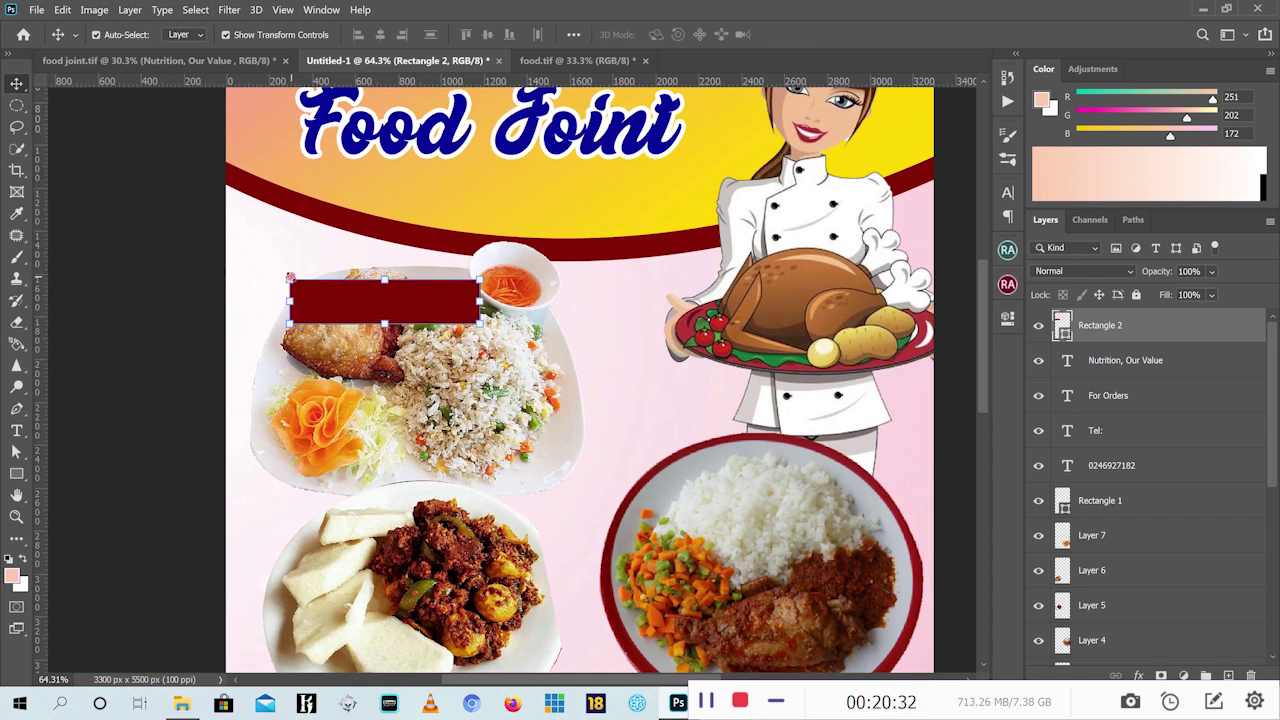
pyautogui.press('ctrl')
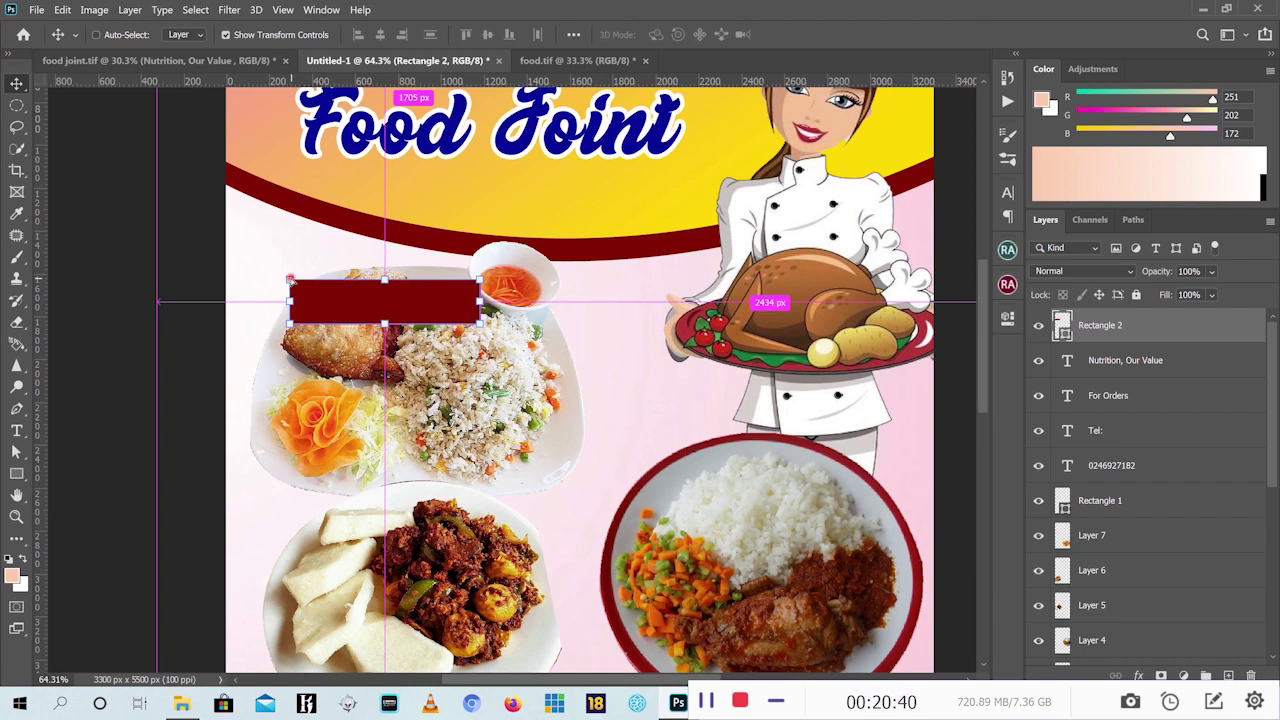
pyautogui.moveTo(290, 280); pyautogui.dragTo(329, 279)
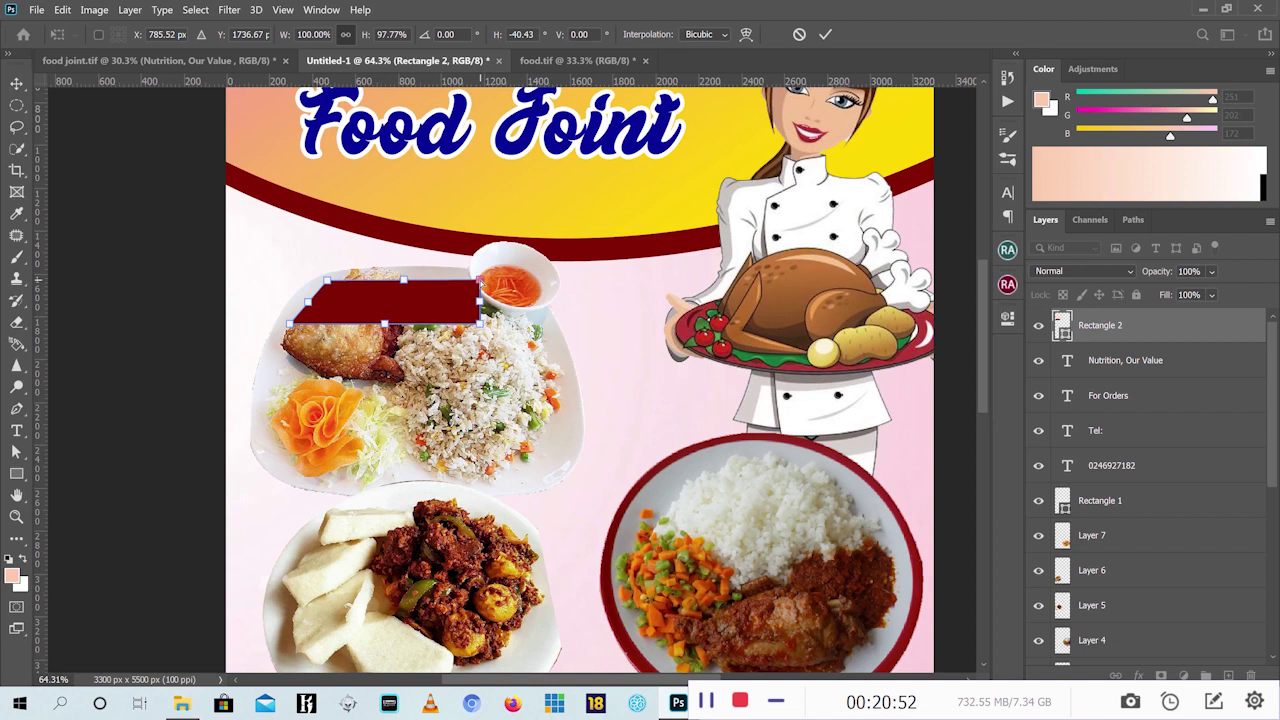
pyautogui.moveTo(480, 283); pyautogui.dragTo(521, 281)
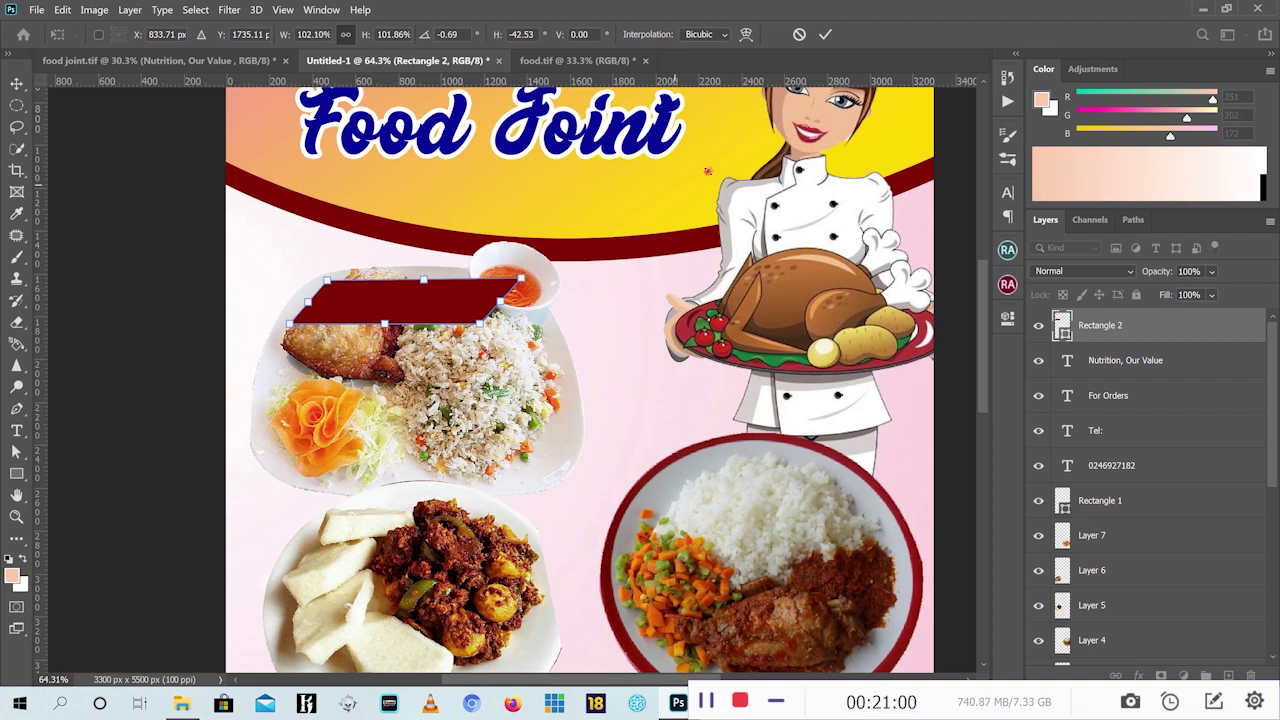
pyautogui.click(825, 34)
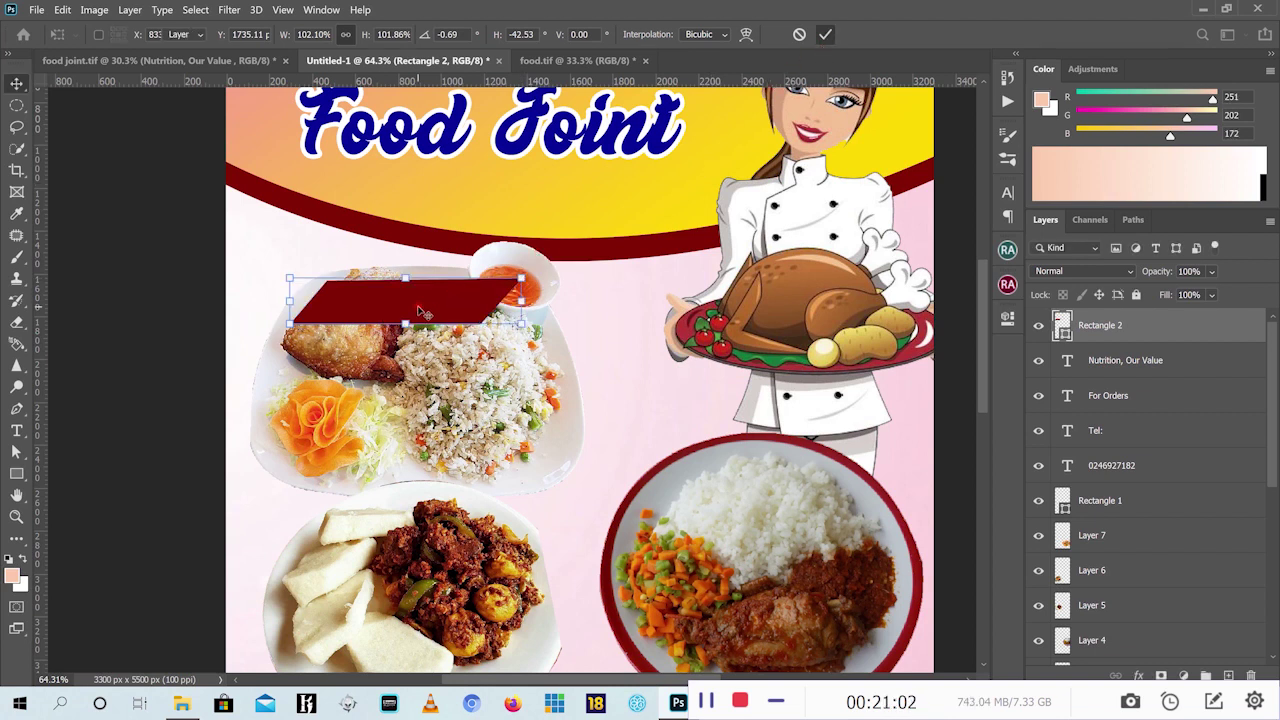
pyautogui.press('Return')
# Shrink the slanted red label to about 87%
pyautogui.moveTo(521, 279); pyautogui.dragTo(492, 285)
pyautogui.click(825, 34)
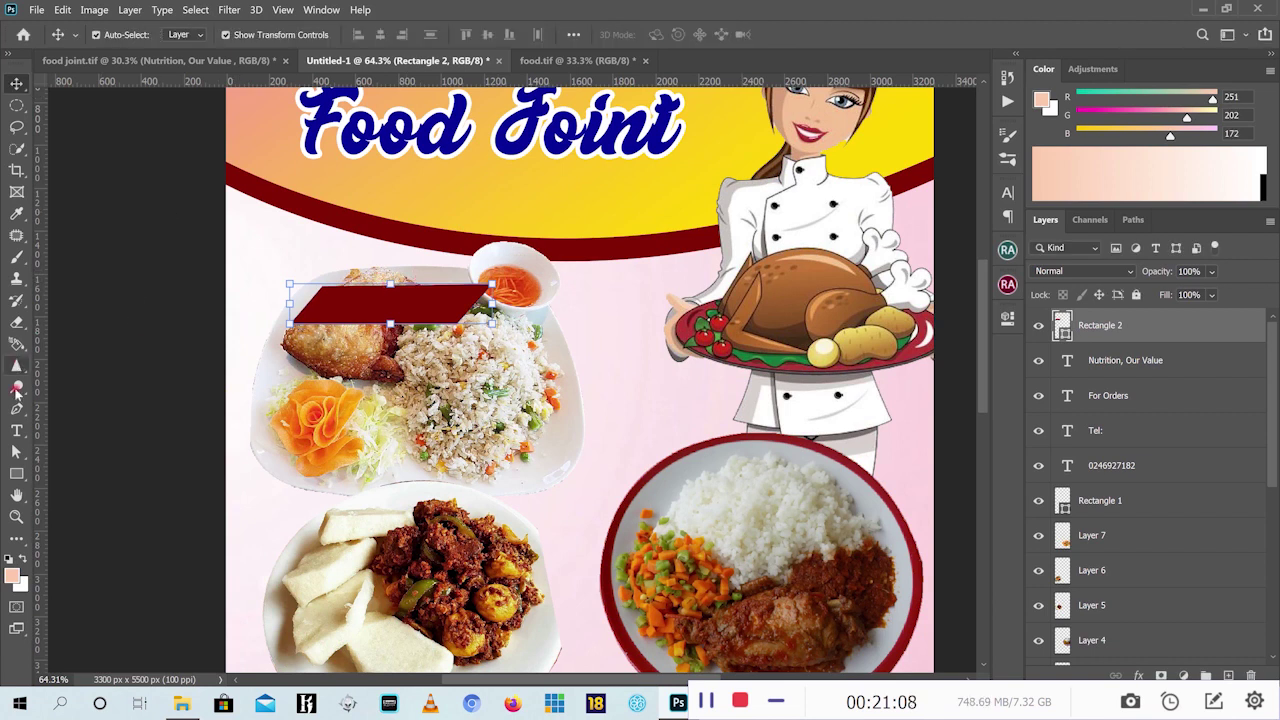
pyautogui.scroll(-1, 360, 410)
pyautogui.scroll(-5, 355, 400)
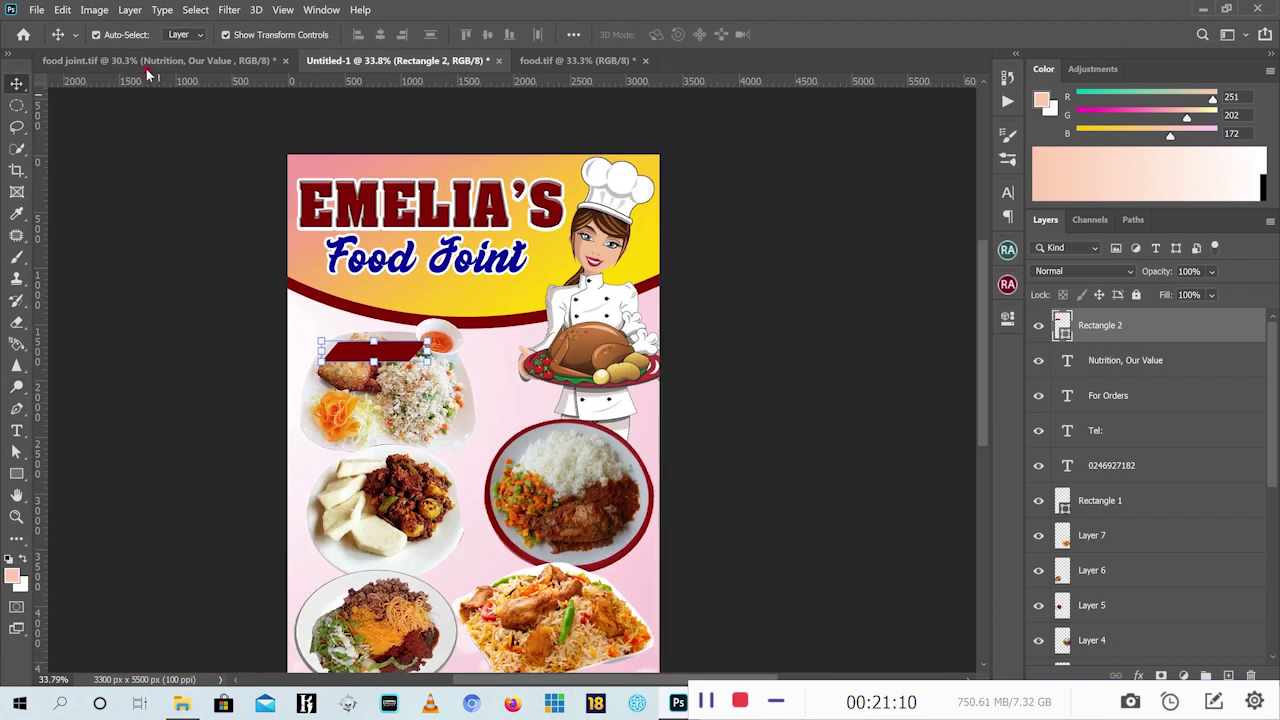
# Widen the slanted red label to the right
pyautogui.click(145, 62)
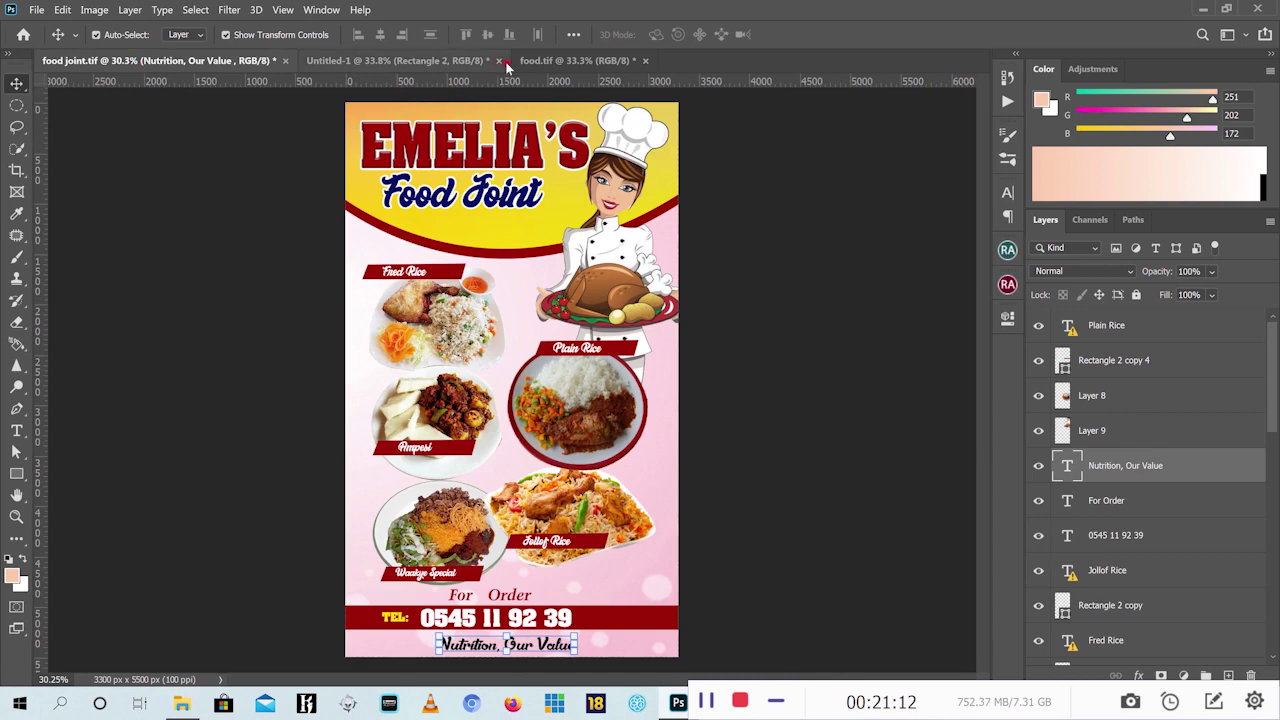
pyautogui.click(417, 61)
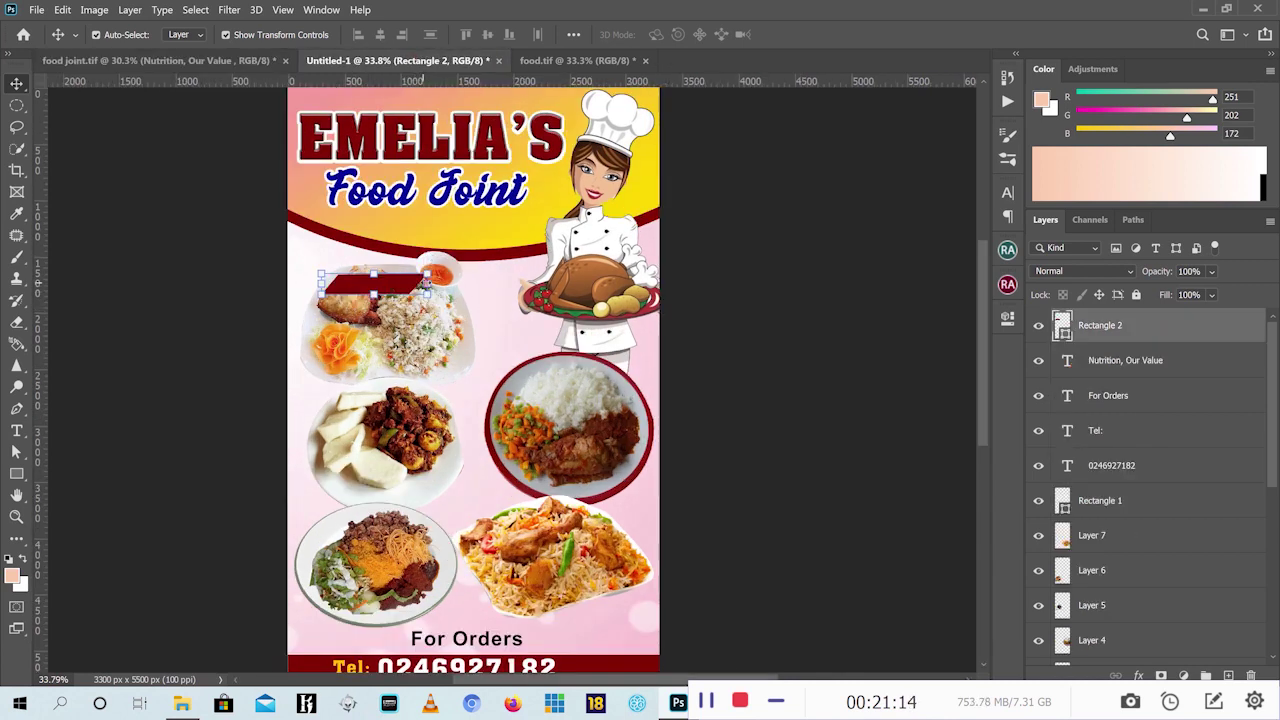
pyautogui.hotkey('ctrl', 't')
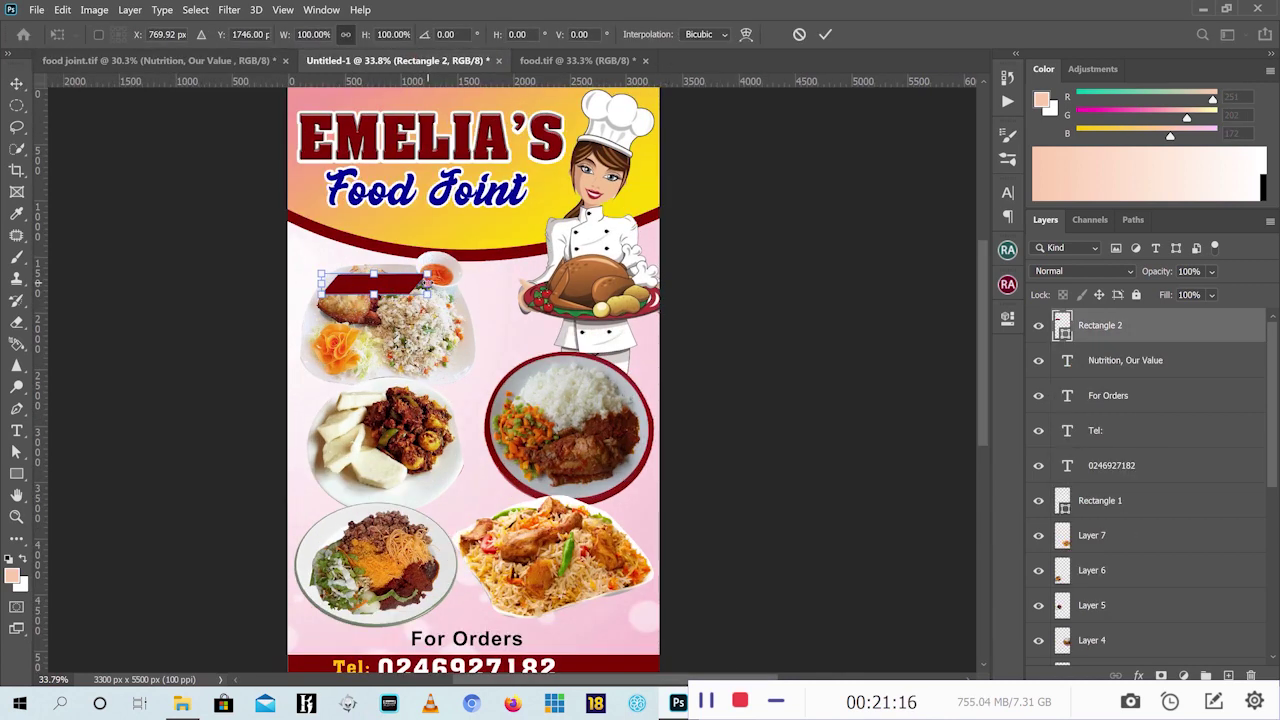
pyautogui.moveTo(426, 283); pyautogui.dragTo(460, 284)
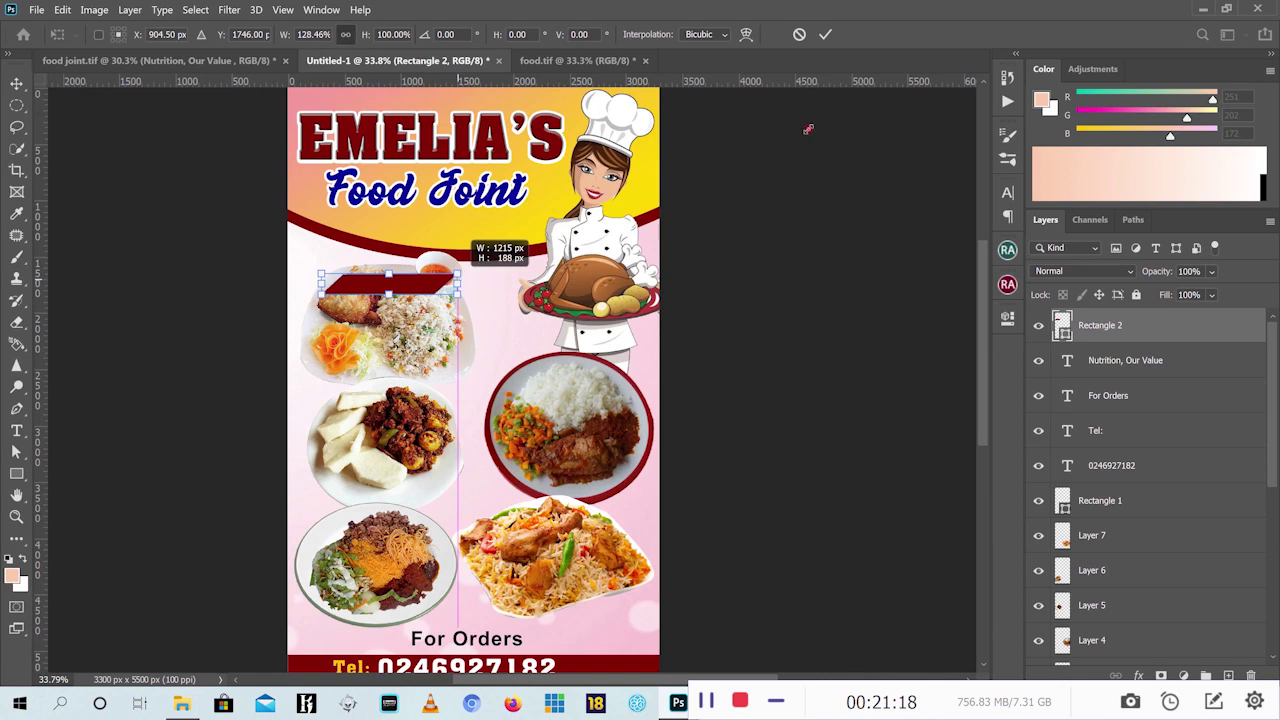
pyautogui.click(829, 36)
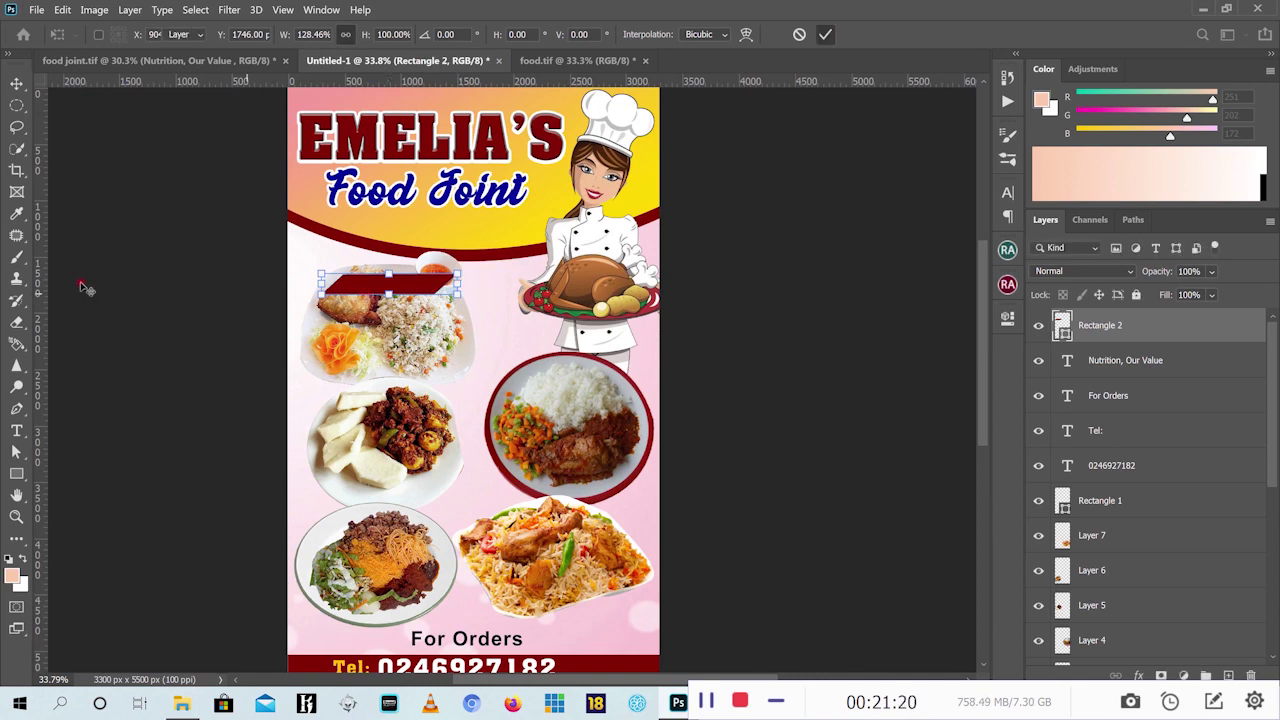
# Add 'Fried Rice' text beside the first plate and colour it white, ffffff
pyautogui.click(16, 430)
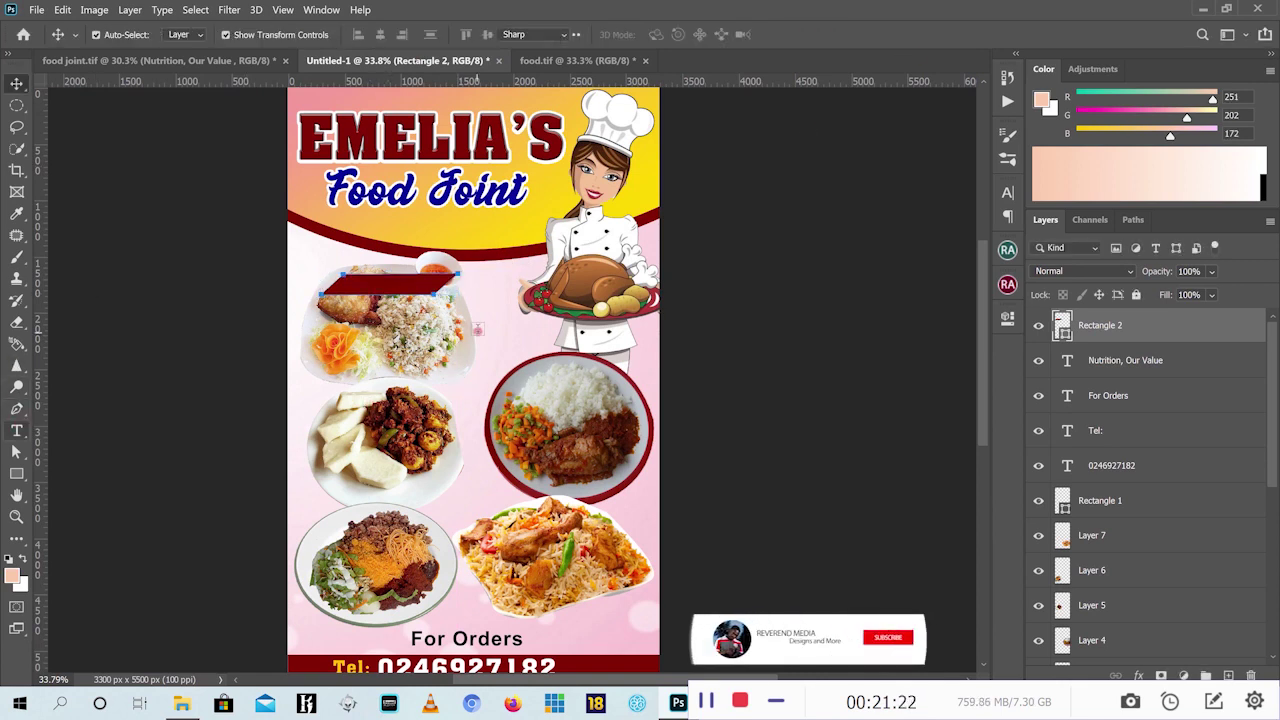
pyautogui.click(495, 326)
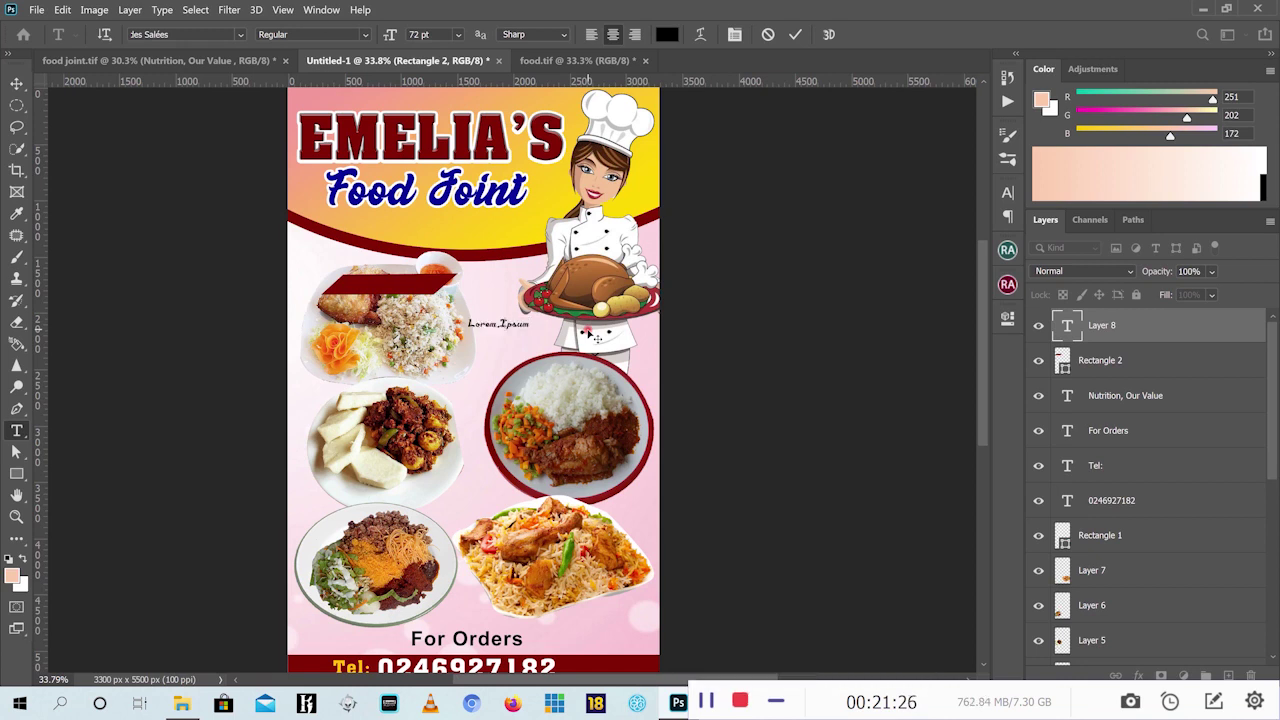
pyautogui.write('E')
pyautogui.write('ried')
pyautogui.write(' Rice')
pyautogui.click(795, 34)
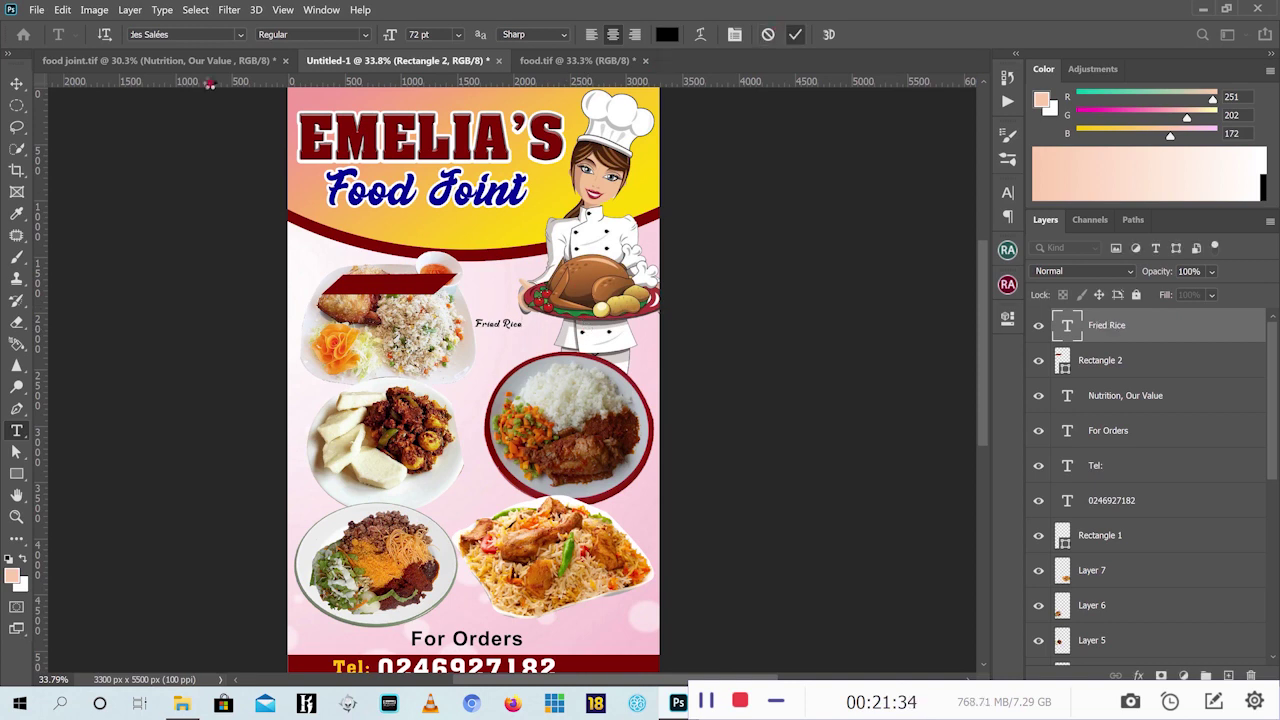
pyautogui.click(16, 81)
pyautogui.click(1007, 192)
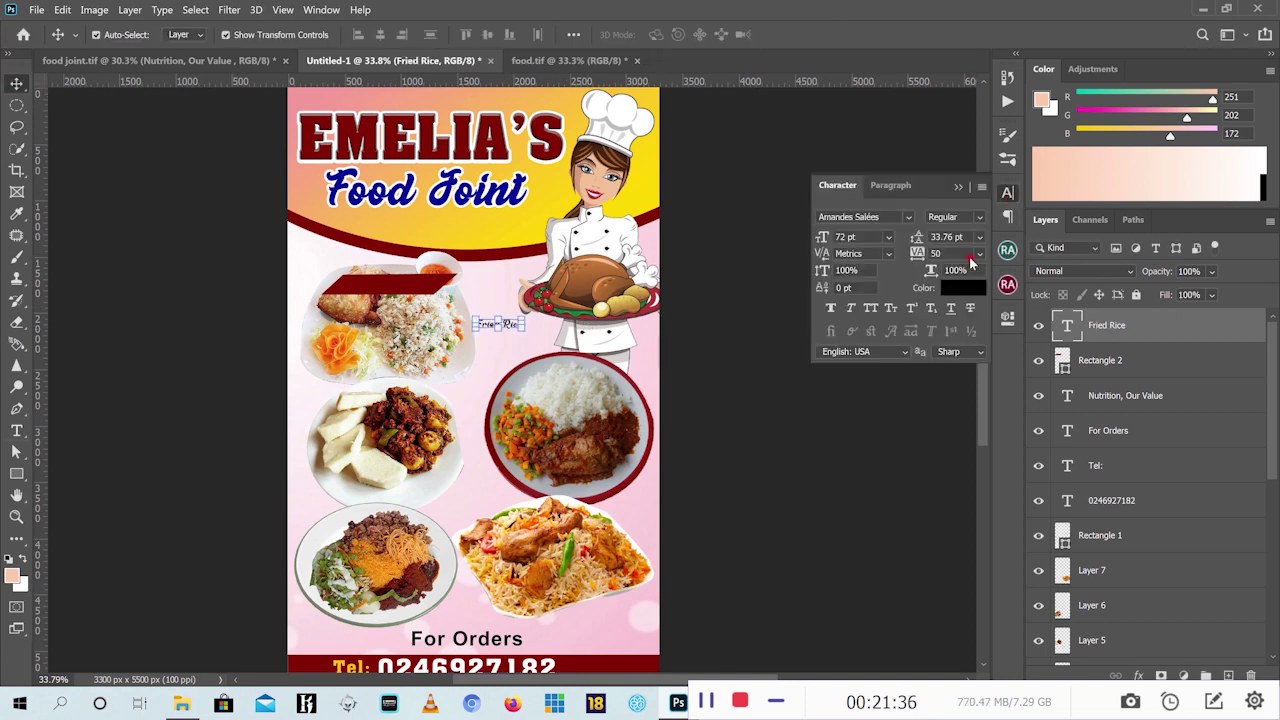
pyautogui.click(965, 288)
pyautogui.write('ffffff')
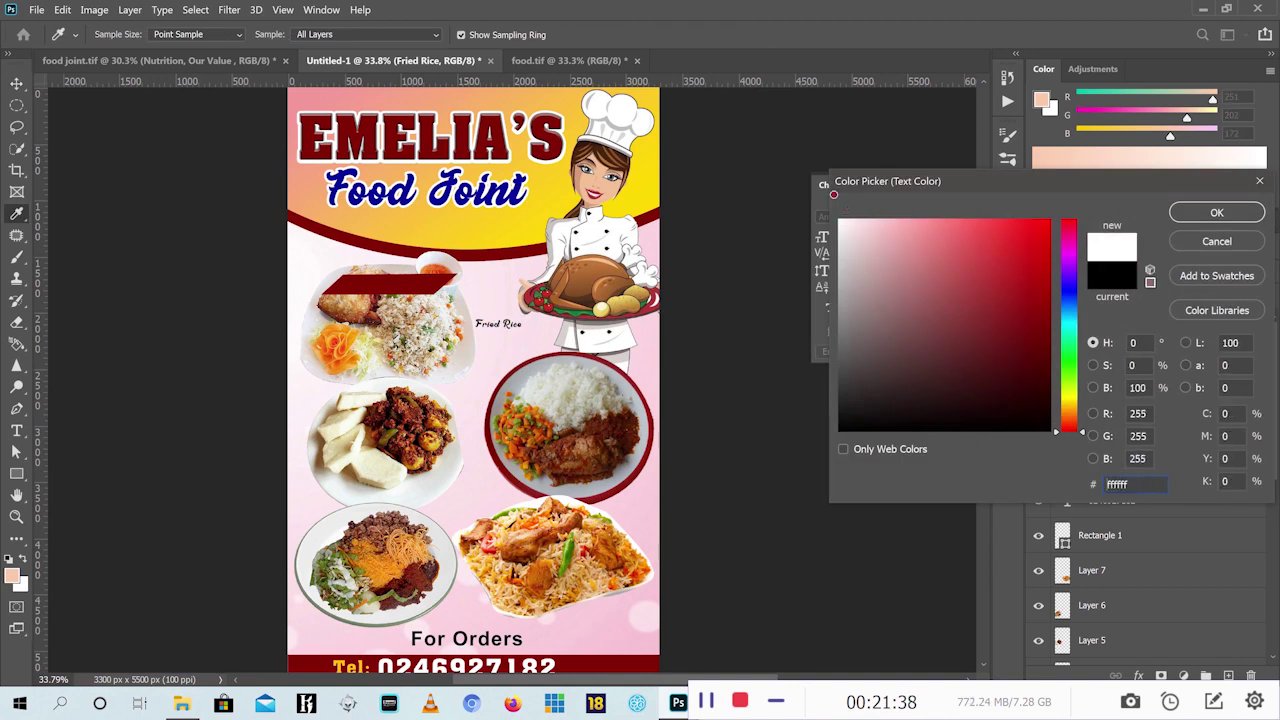
pyautogui.click(1211, 216)
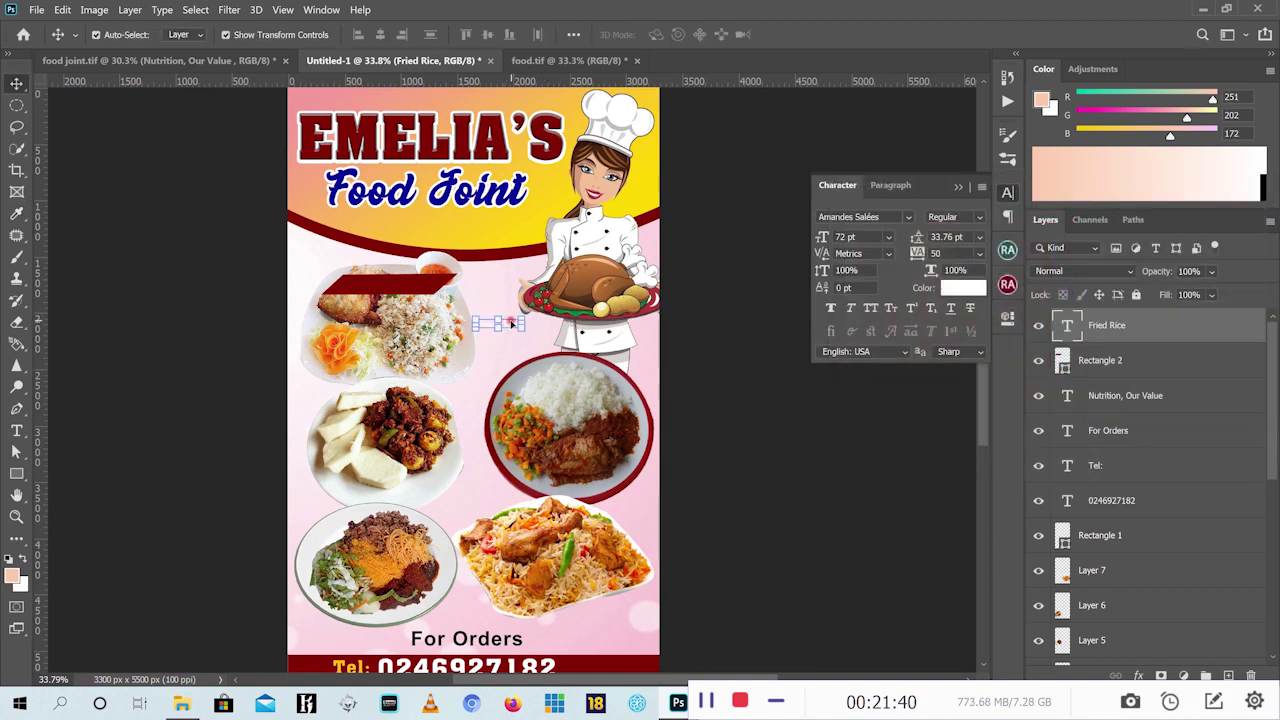
# Move the Fried Rice text onto the red label, enlarge it and nudge it upward
pyautogui.moveTo(503, 318); pyautogui.dragTo(352, 270)
pyautogui.scroll(5, 381, 285)
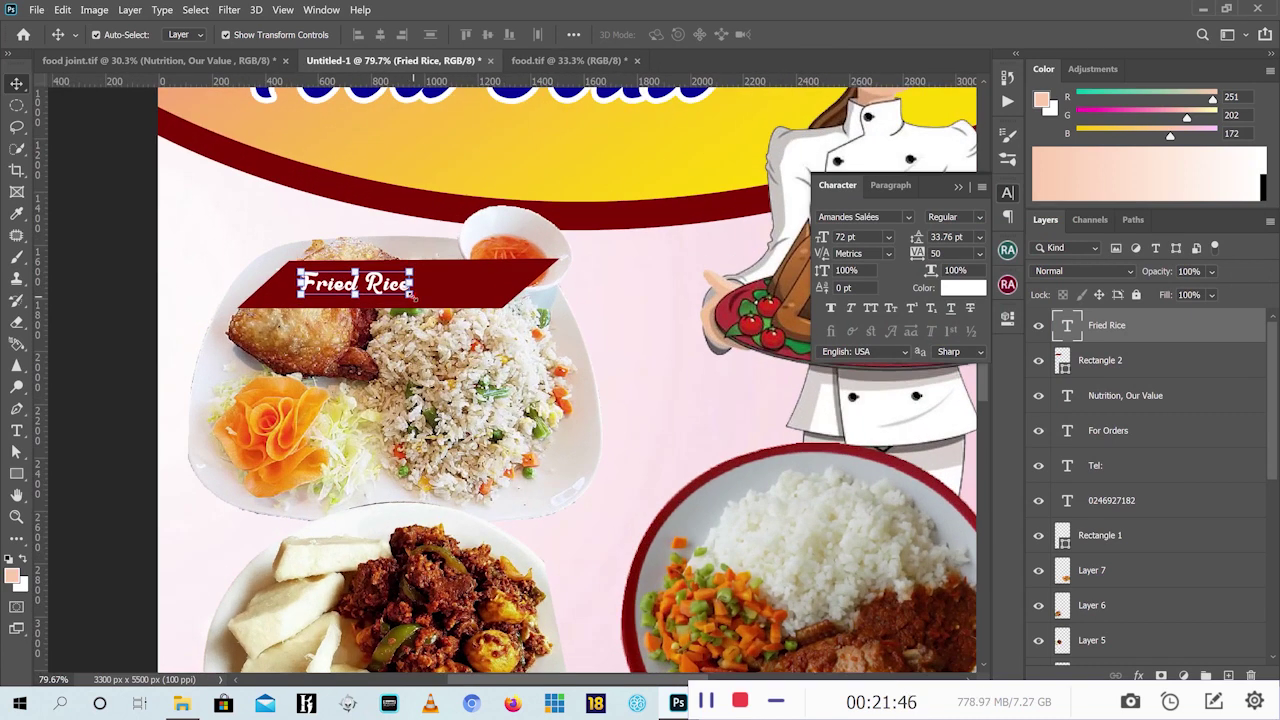
pyautogui.moveTo(412, 296); pyautogui.dragTo(458, 310)
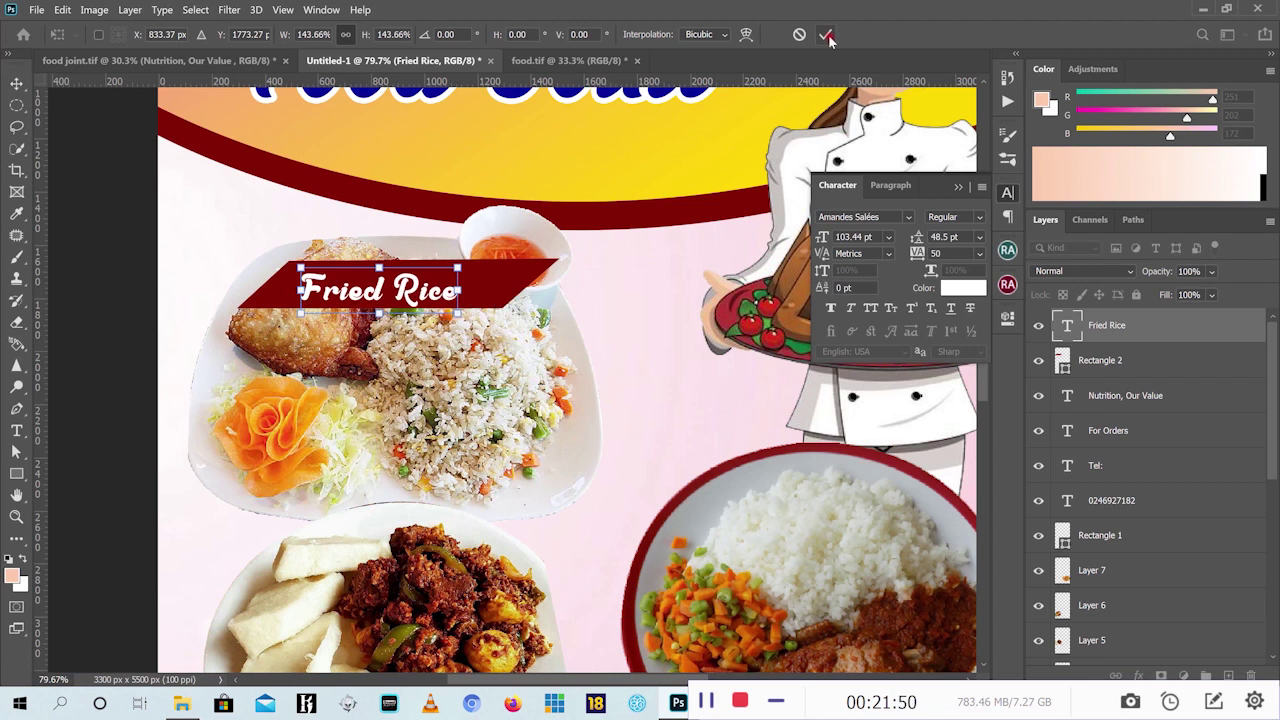
pyautogui.click(826, 35)
pyautogui.press('v')
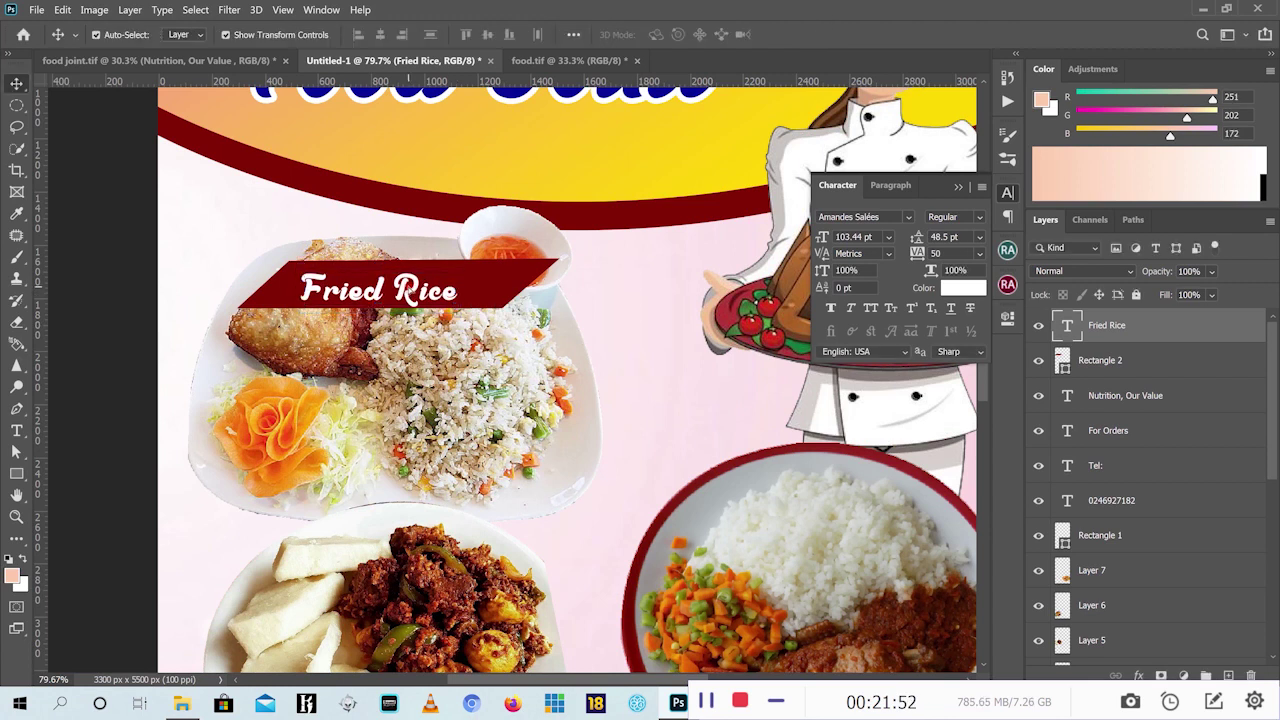
pyautogui.hotkey('shift', 'Up')
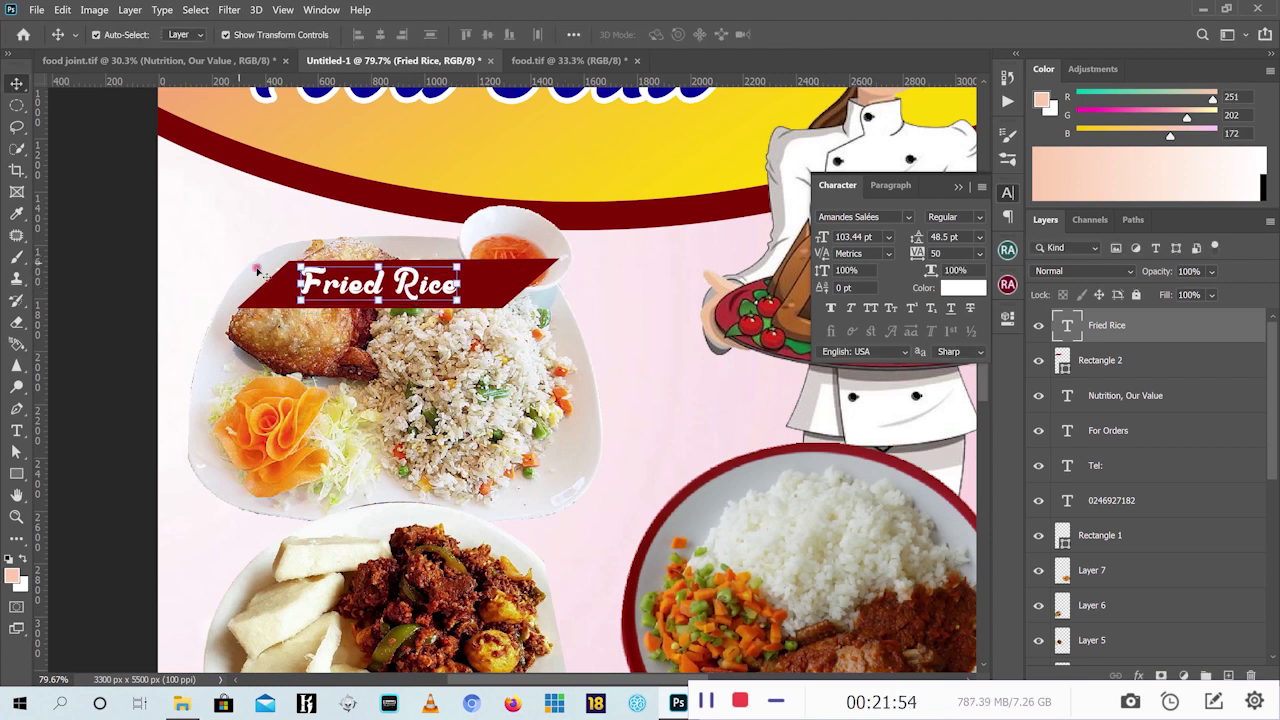
# Scale the Fried Rice text and red label together to about 79% and move them up-left
pyautogui.click(515, 281)
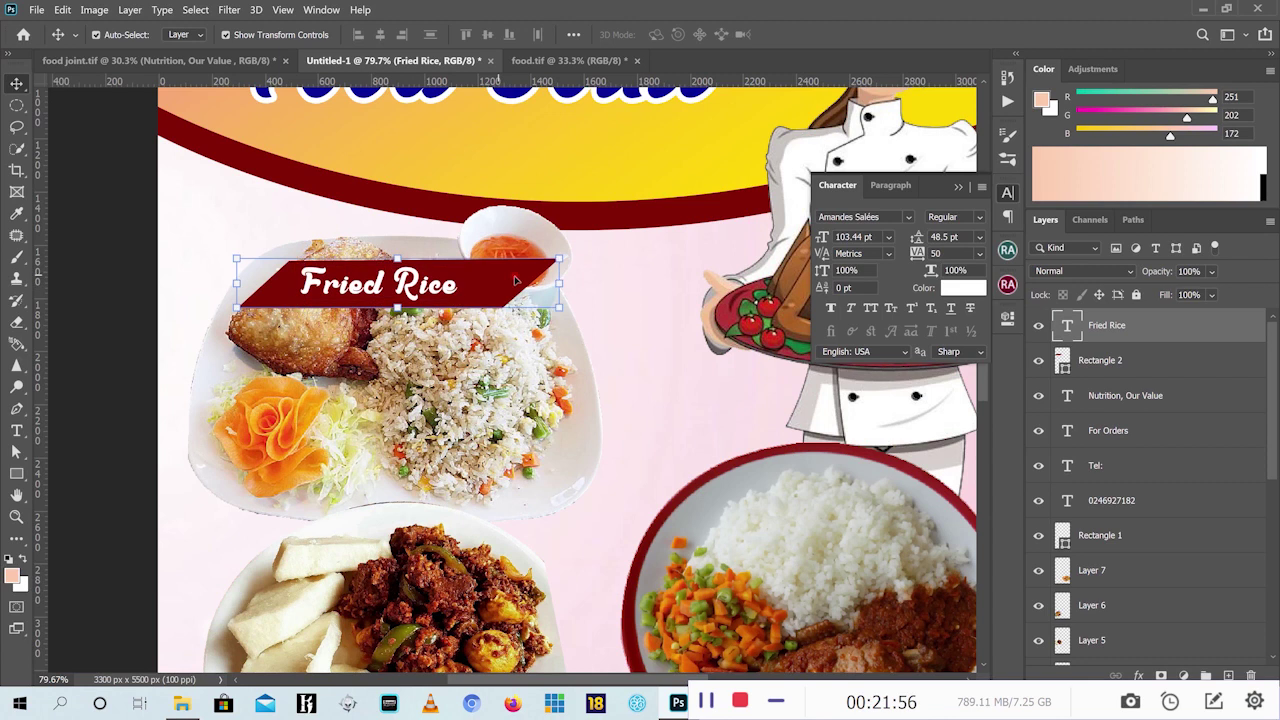
pyautogui.hotkey('ctrl', 't')
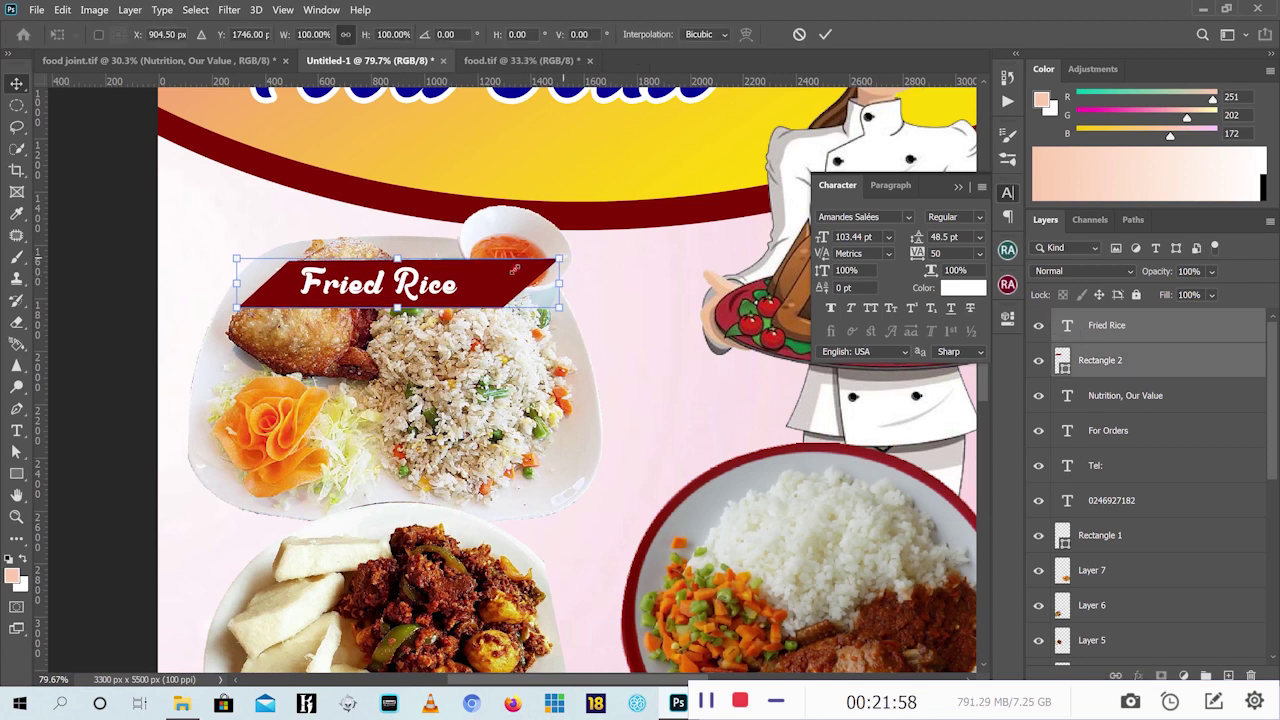
pyautogui.moveTo(560, 262); pyautogui.dragTo(490, 268)
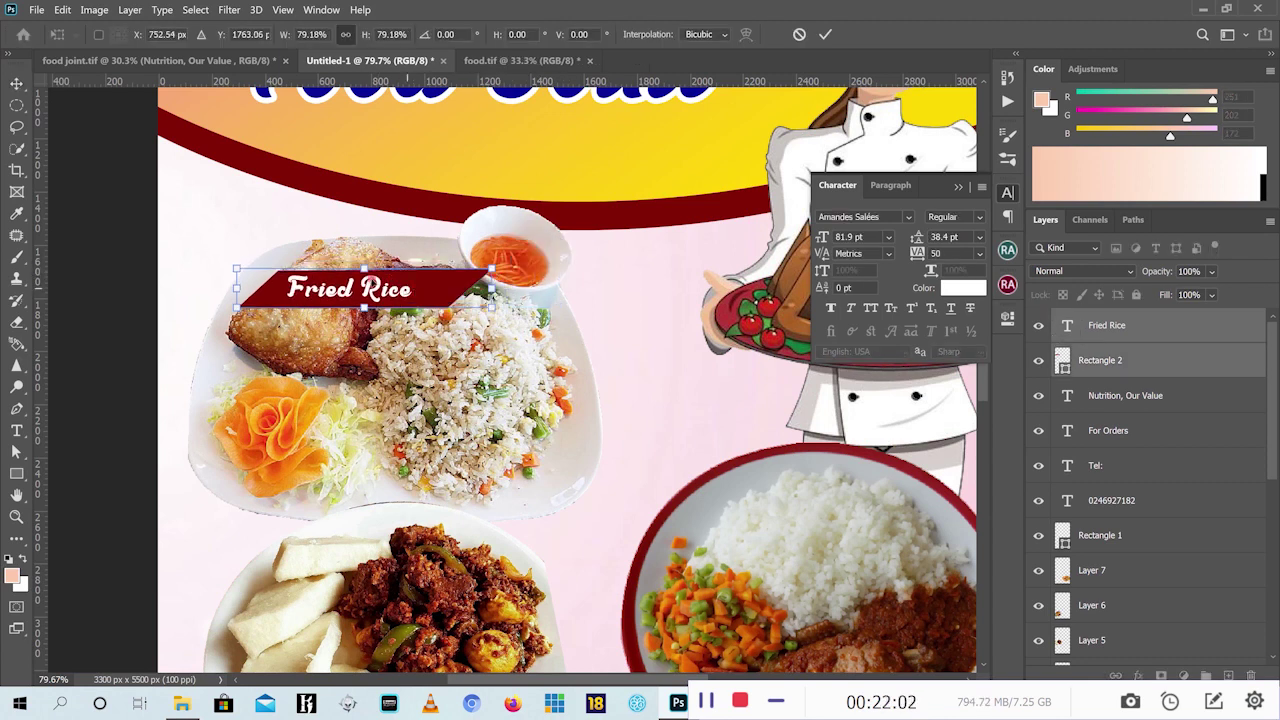
pyautogui.moveTo(406, 290); pyautogui.dragTo(361, 269)
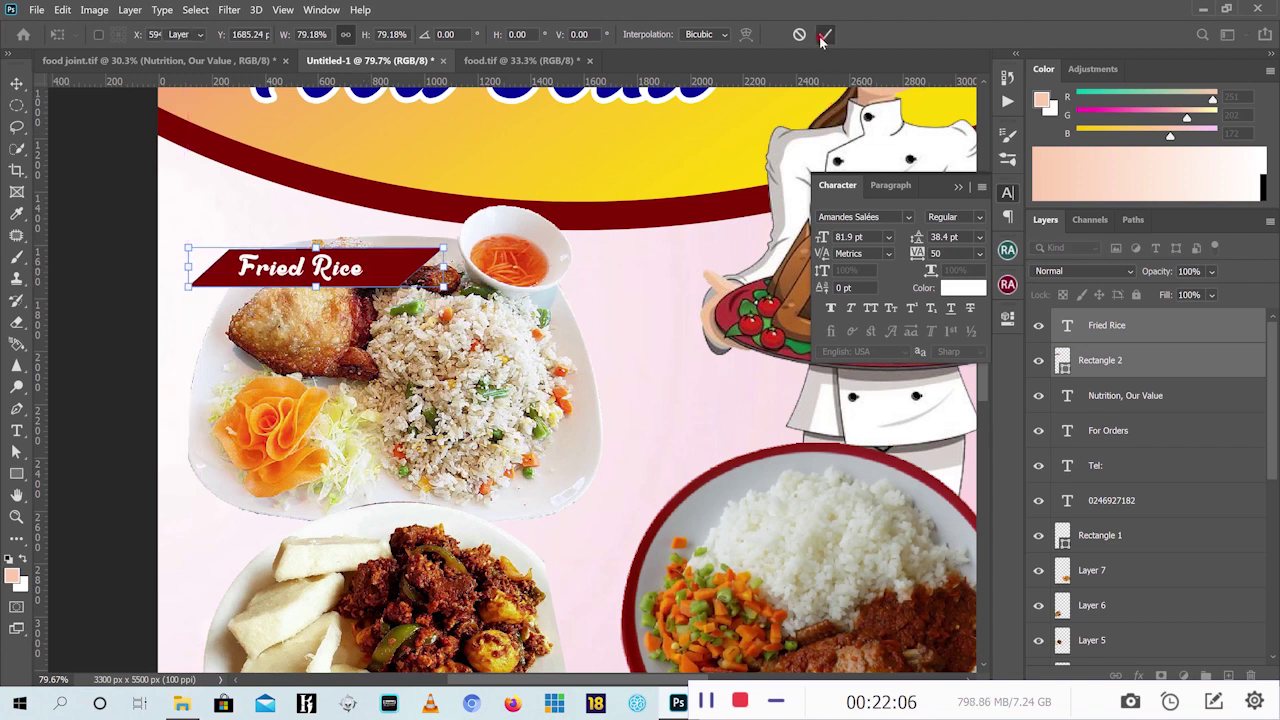
pyautogui.scroll(-2, 688, 295)
pyautogui.press('Return')
pyautogui.scroll(-3, 688, 295)
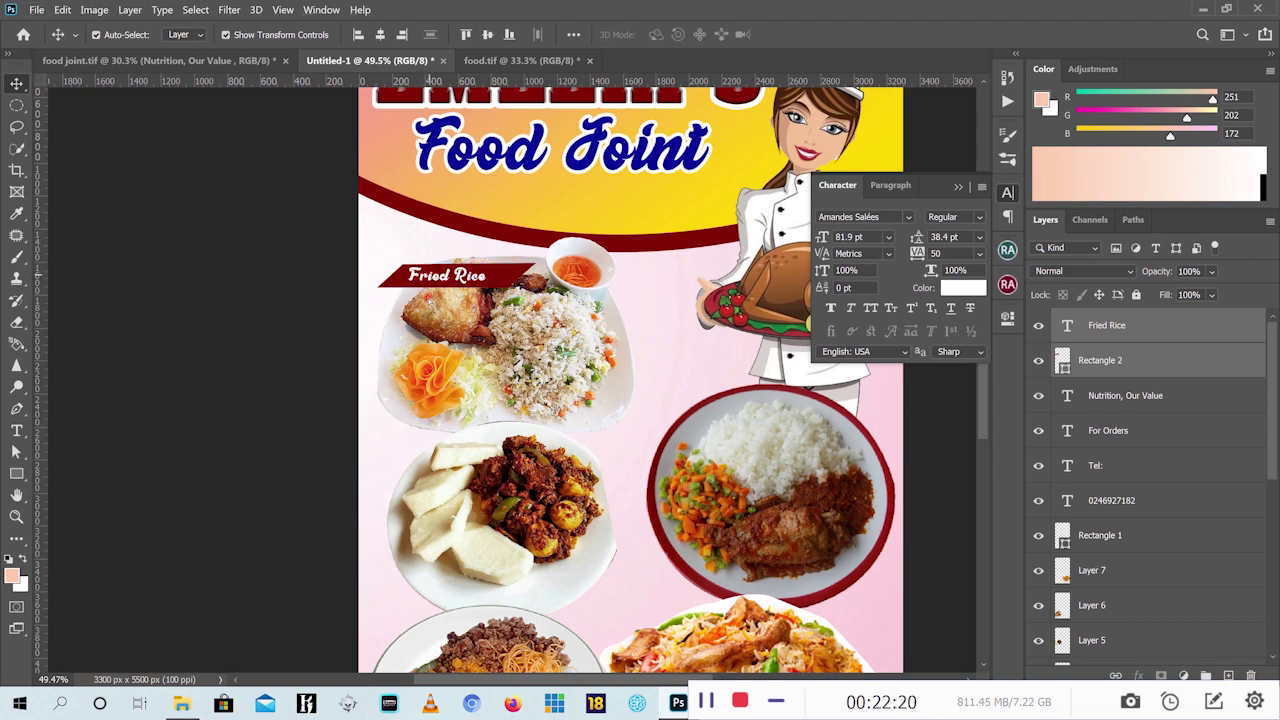
# Alt-drag copies of the Fried Rice label onto the yam, right and bottom-right plates, then collapse the Character panel
pyautogui.moveTo(420, 279); pyautogui.dragTo(435, 568)
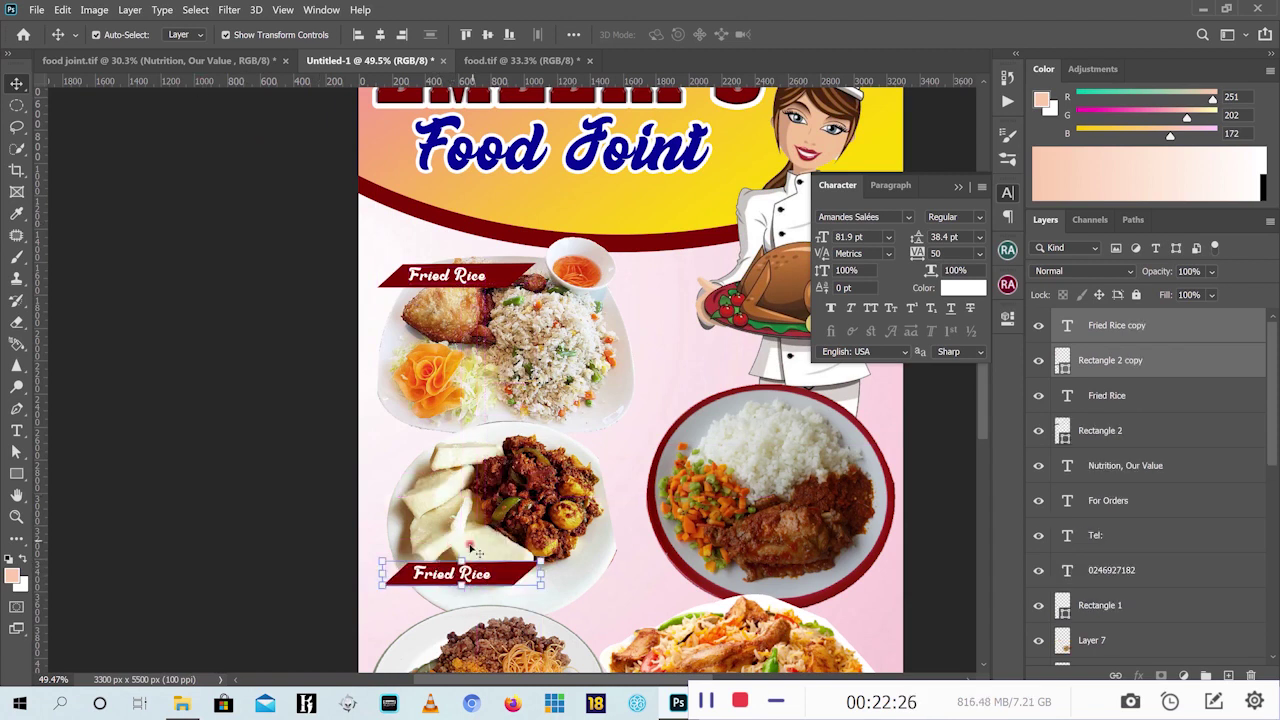
pyautogui.moveTo(490, 578); pyautogui.dragTo(838, 420)
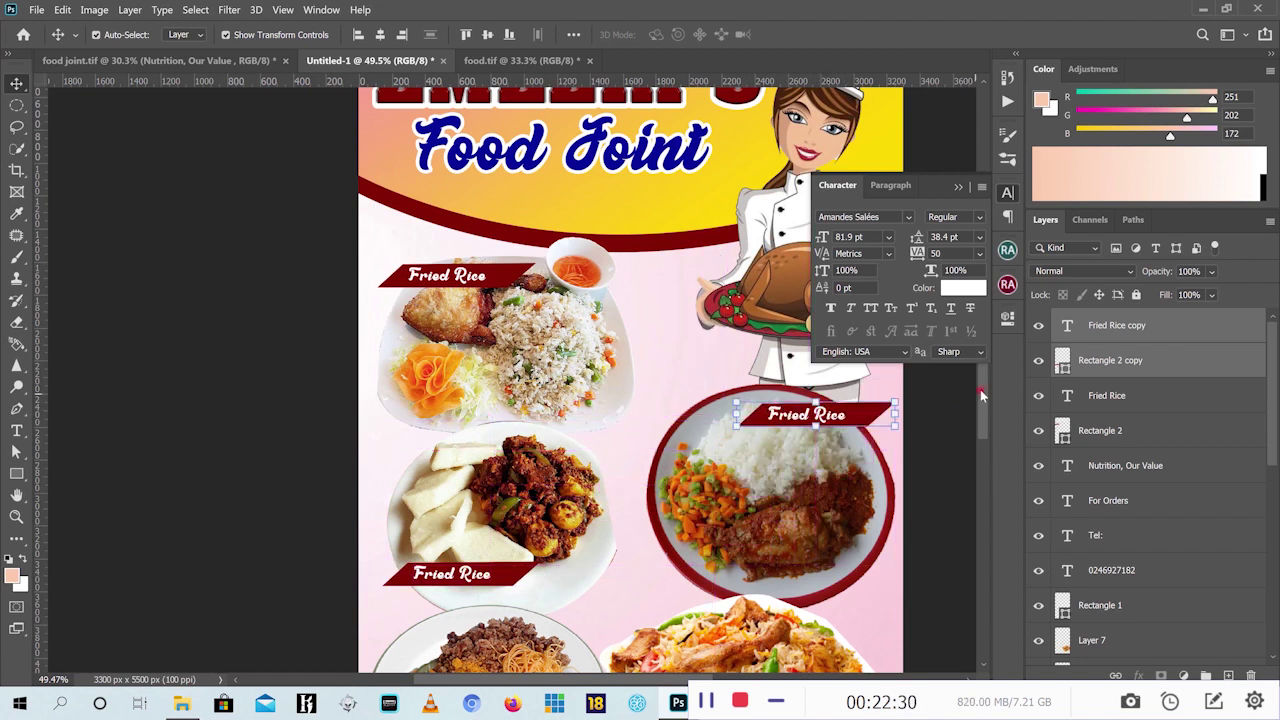
pyautogui.scroll(-3, 985, 435)
pyautogui.scroll(-2, 740, 485)
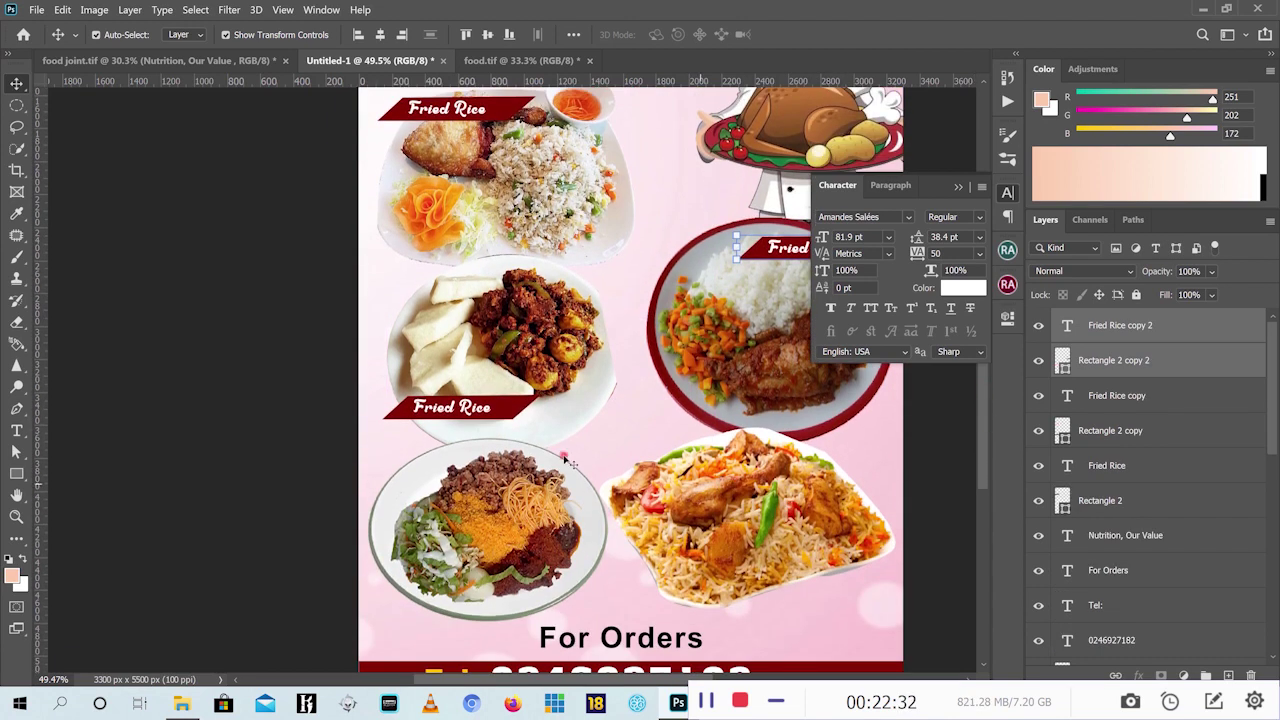
pyautogui.moveTo(817, 246); pyautogui.dragTo(447, 596)
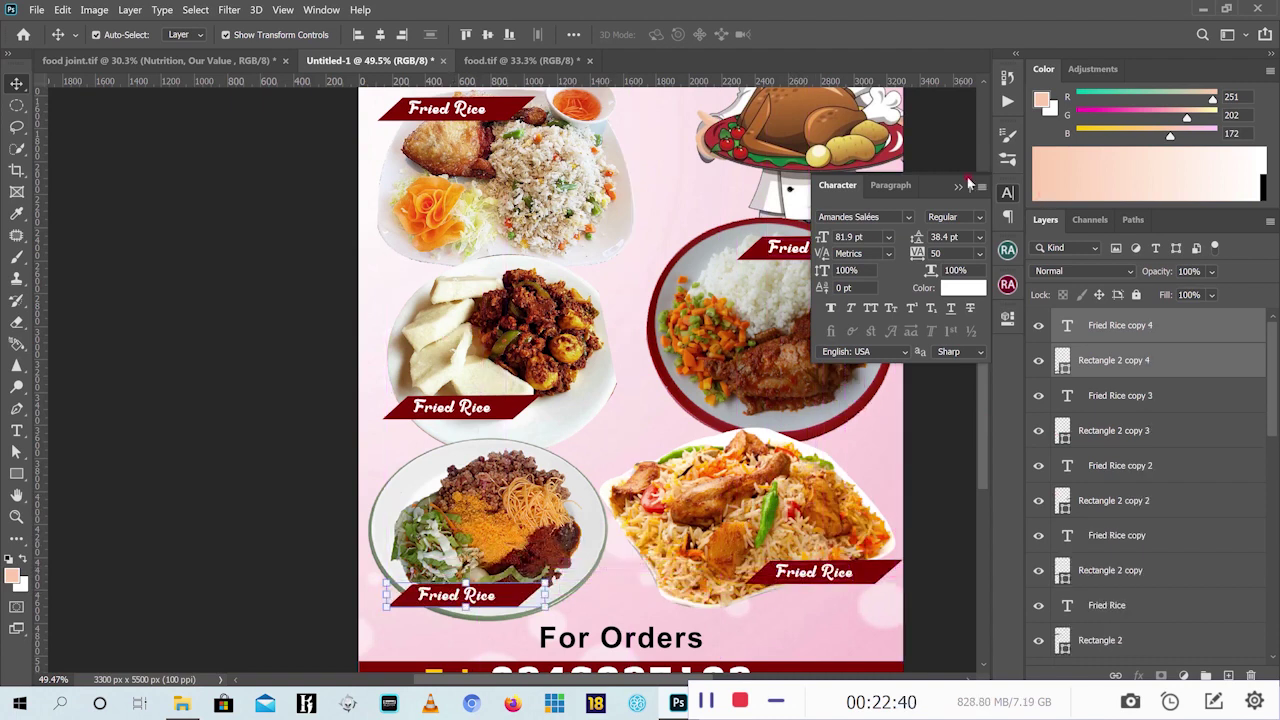
pyautogui.click(977, 250)
pyautogui.scroll(2, 982, 343)
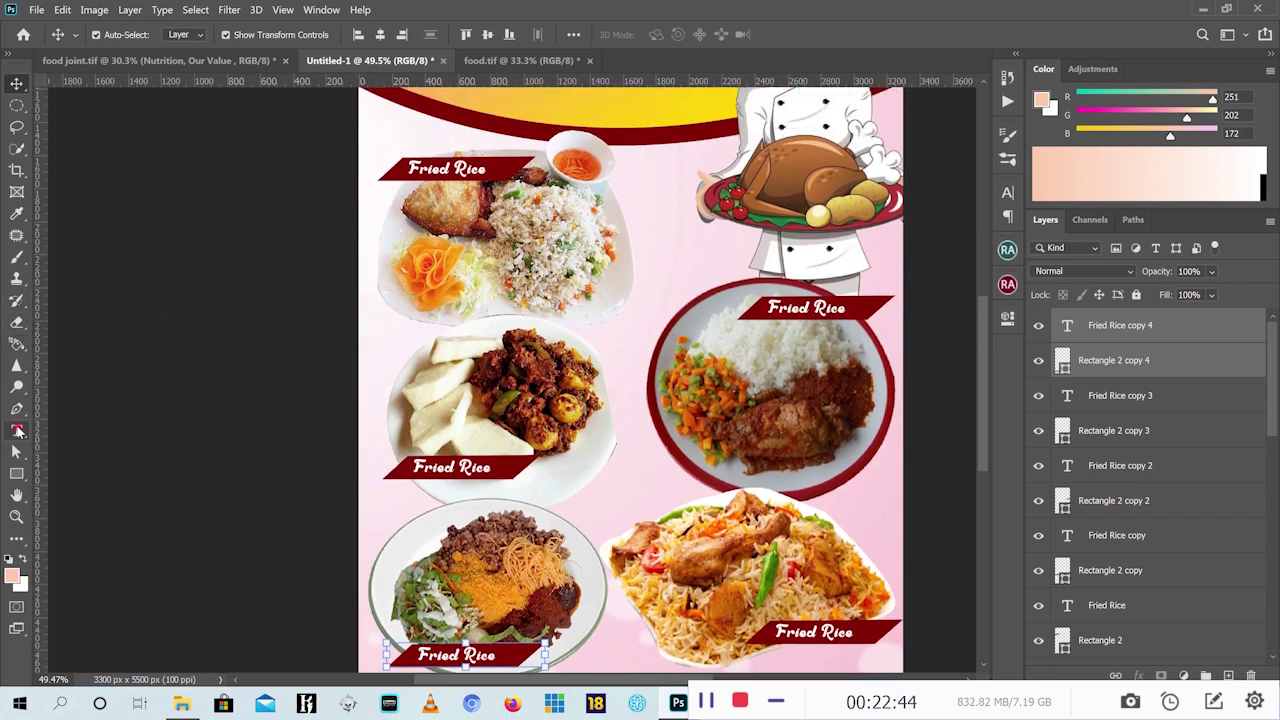
# Retype the yam plate's label as Ampasie with the Type tool
pyautogui.click(16, 430)
pyautogui.click(371, 466)
pyautogui.tripleClick(371, 466)
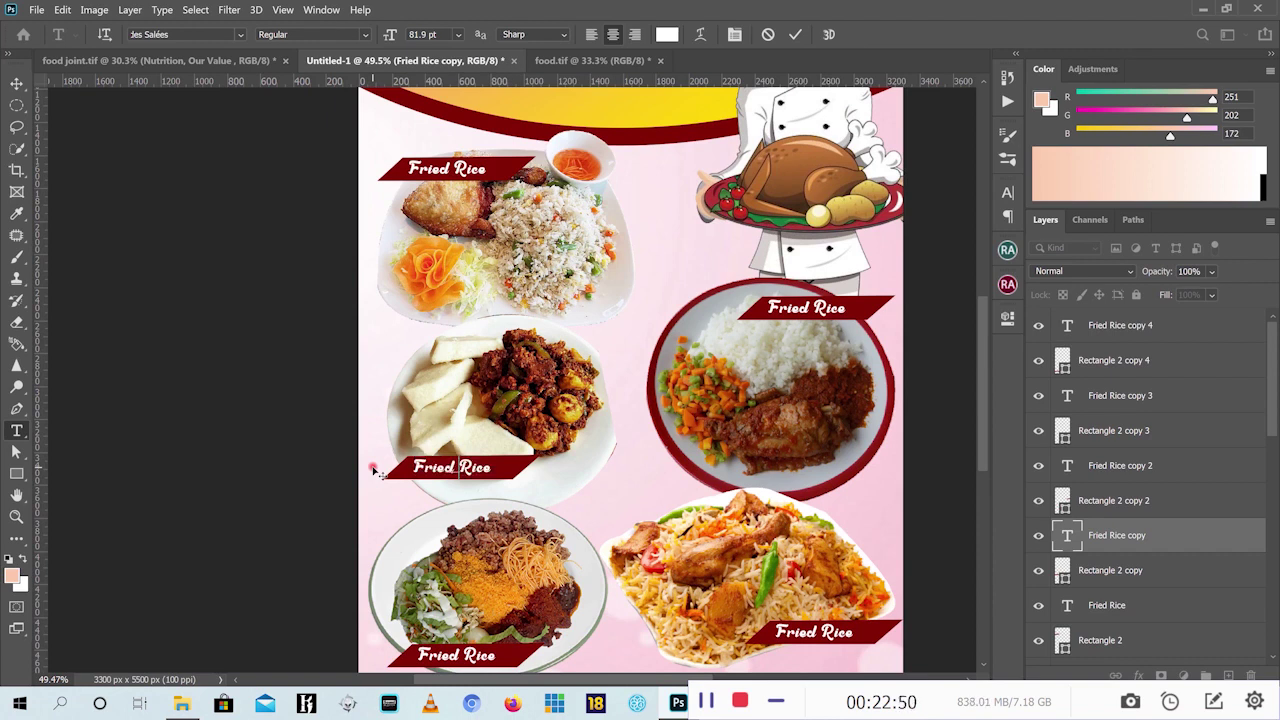
pyautogui.write('Ampa')
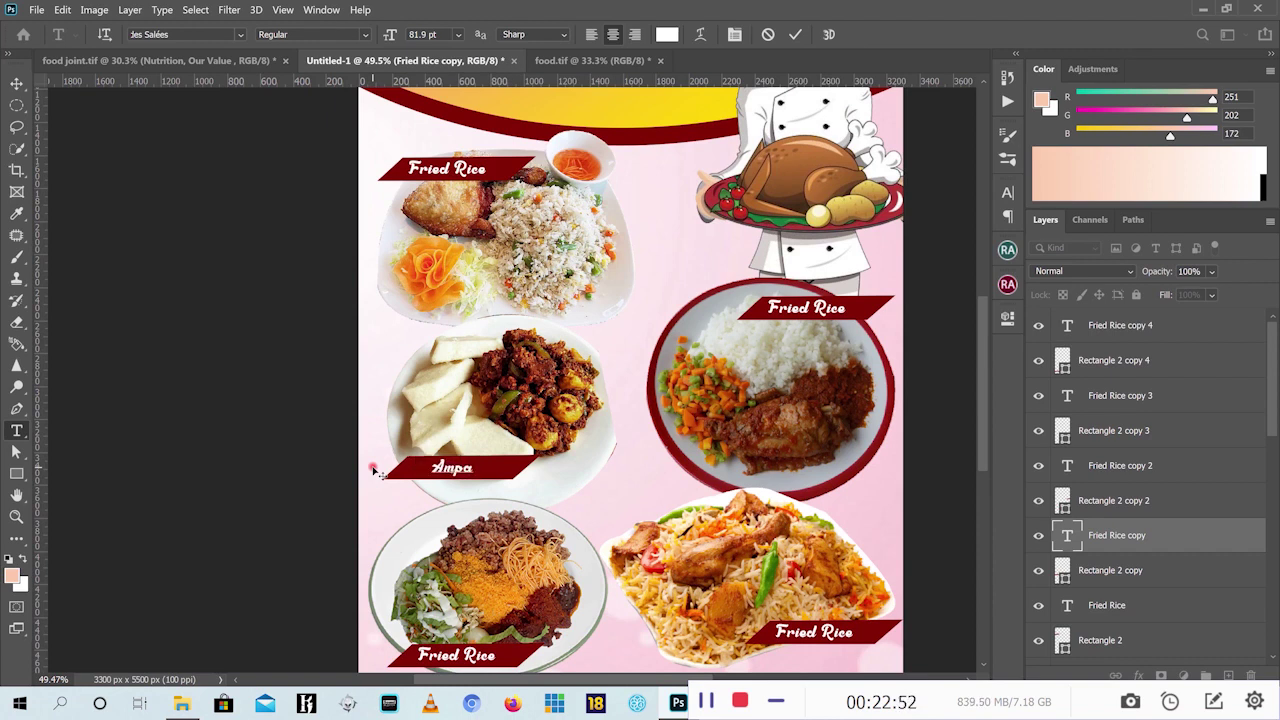
pyautogui.write('sie')
pyautogui.click(797, 35)
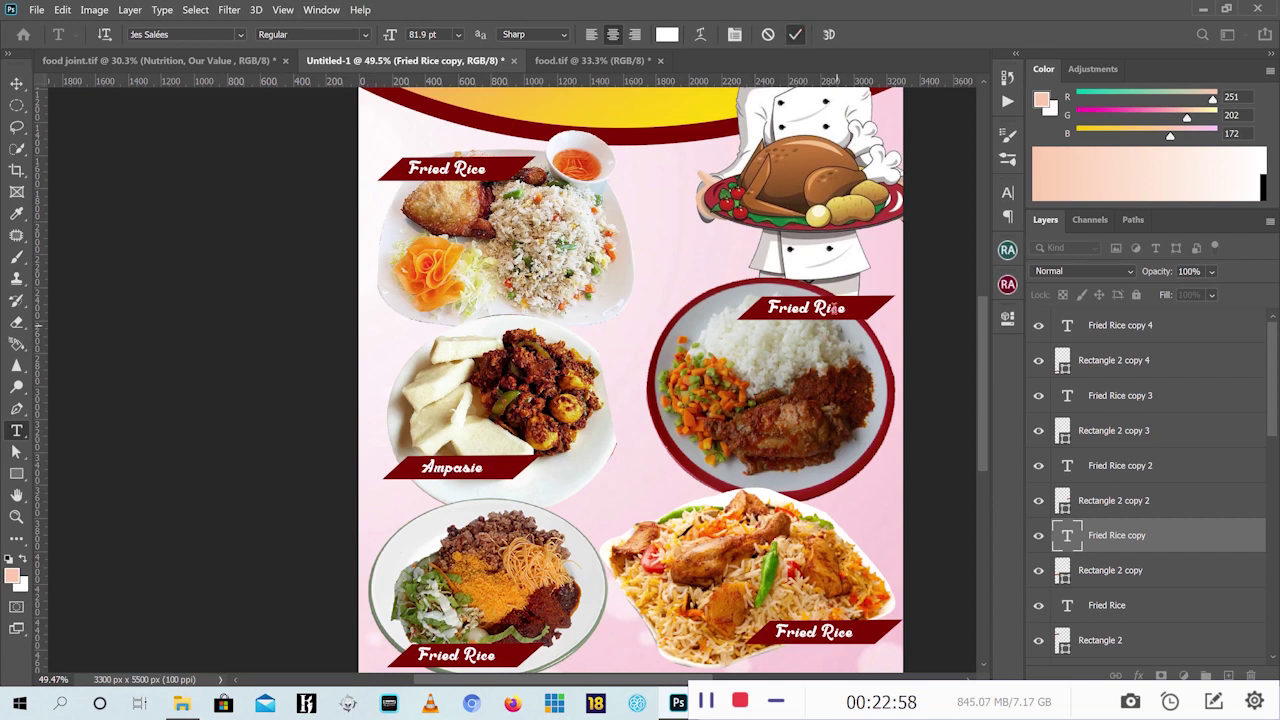
# Change the right label to Plain Rice and the bottom-left label to Amaakye, then commit
pyautogui.click(830, 309)
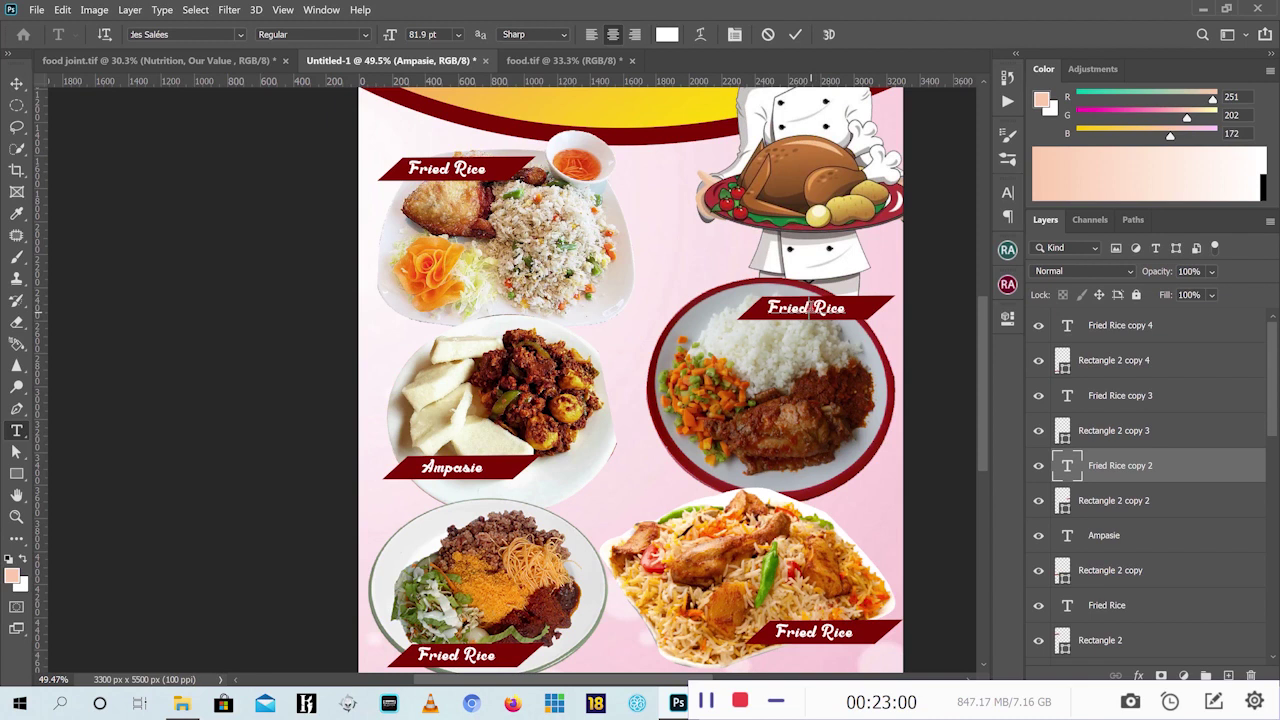
pyautogui.moveTo(810, 308); pyautogui.dragTo(765, 308)
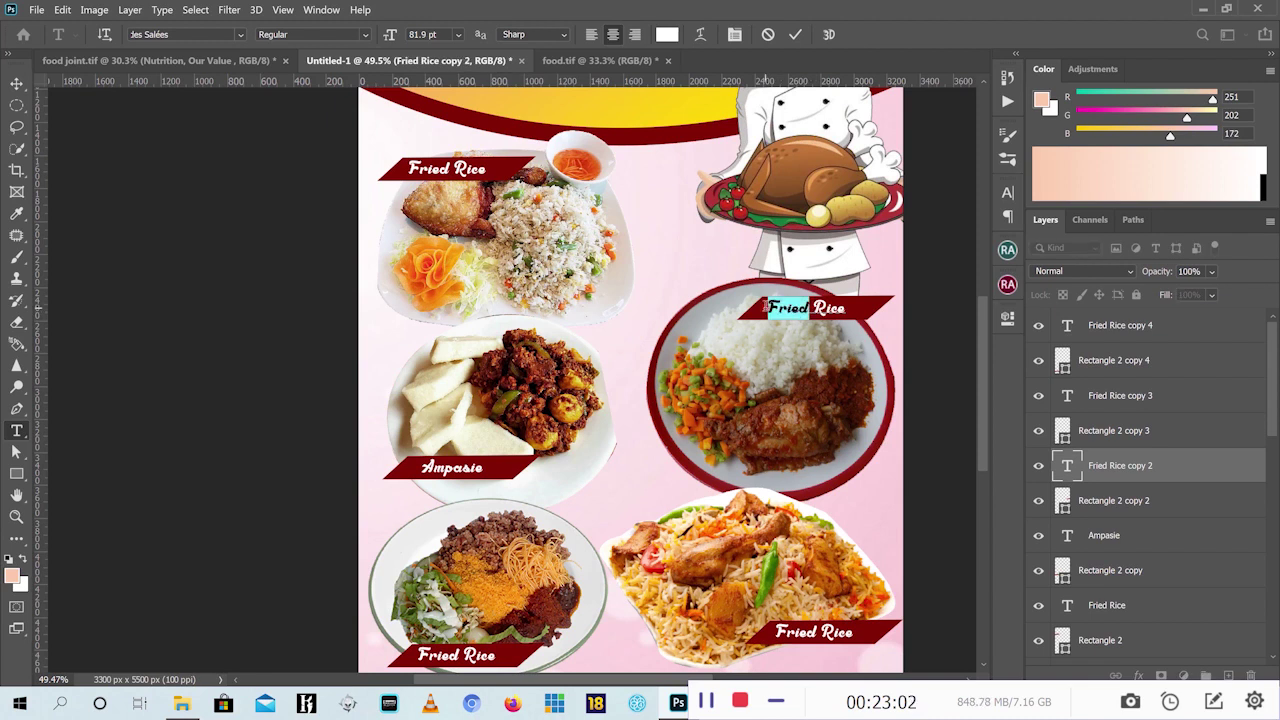
pyautogui.write('Plain')
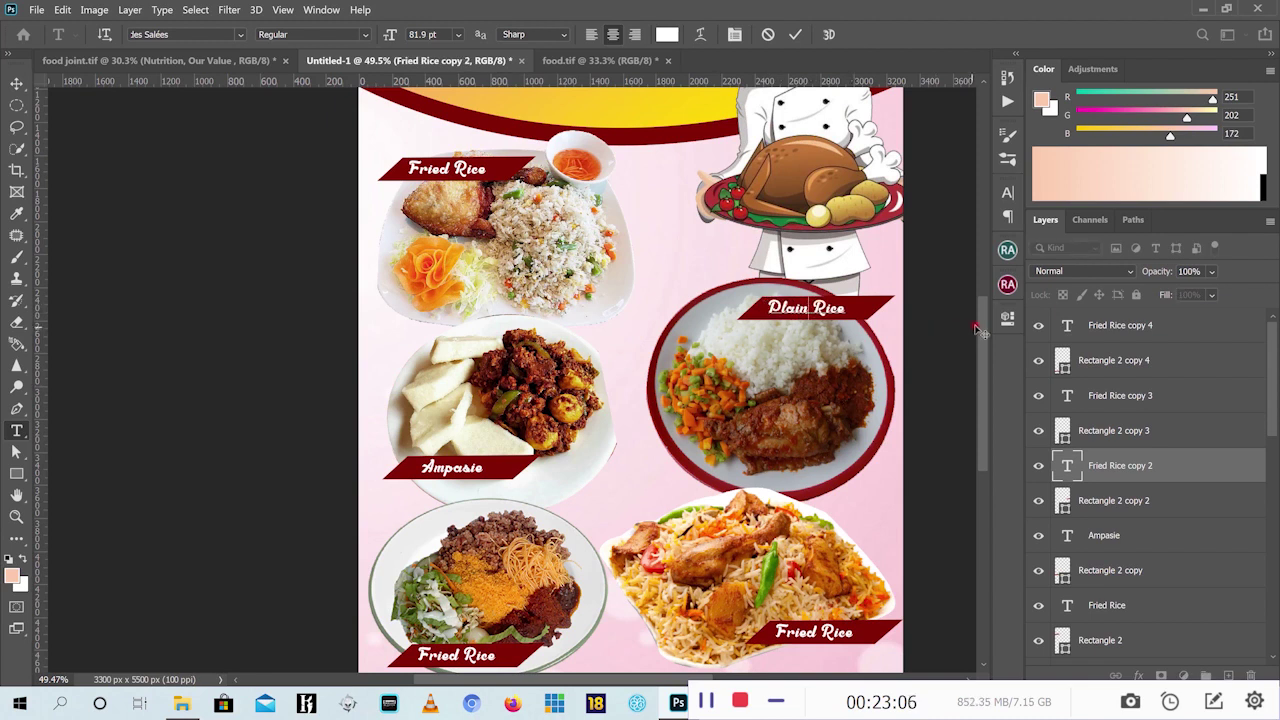
pyautogui.scroll(-3, 979, 333)
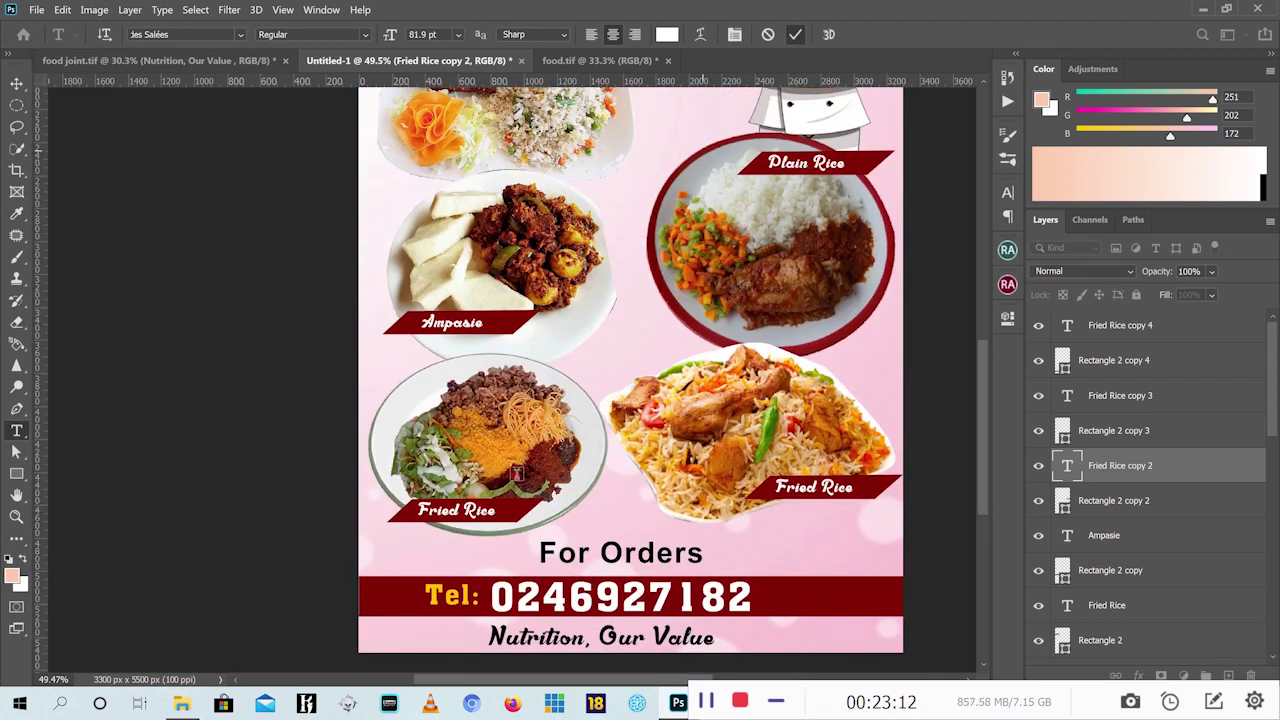
pyautogui.moveTo(494, 512); pyautogui.dragTo(381, 508)
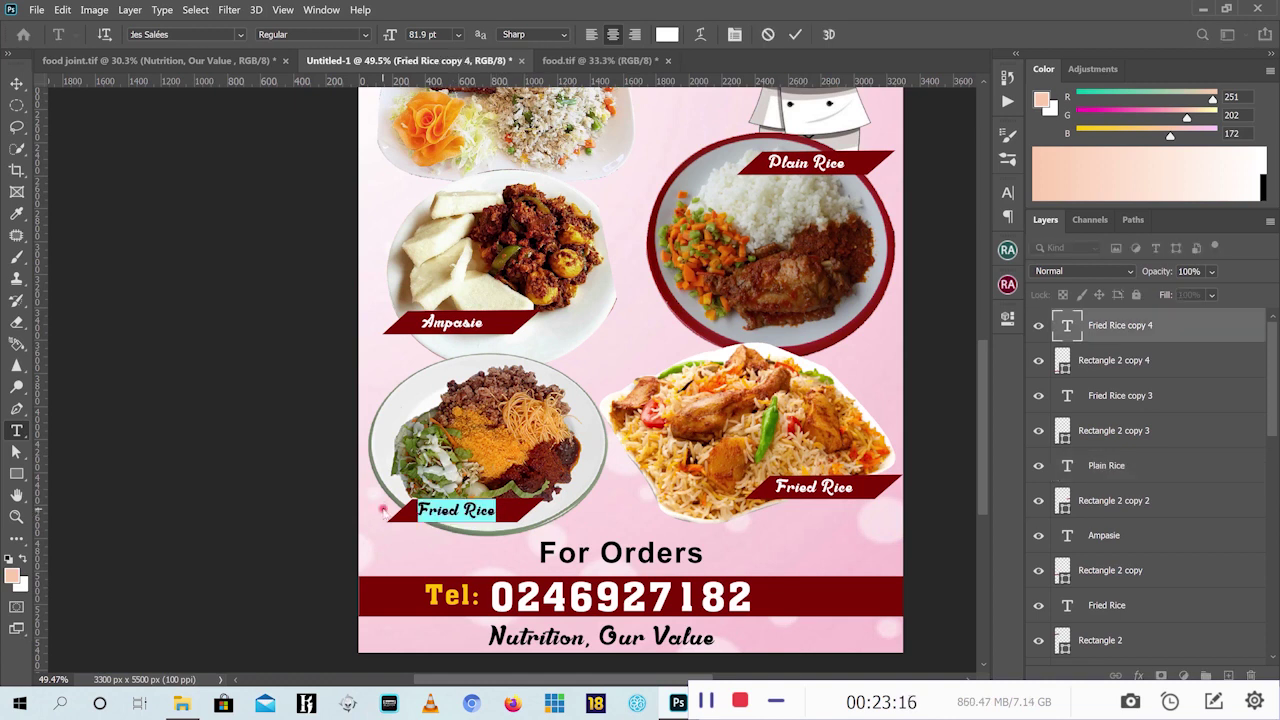
pyautogui.write('Amaa')
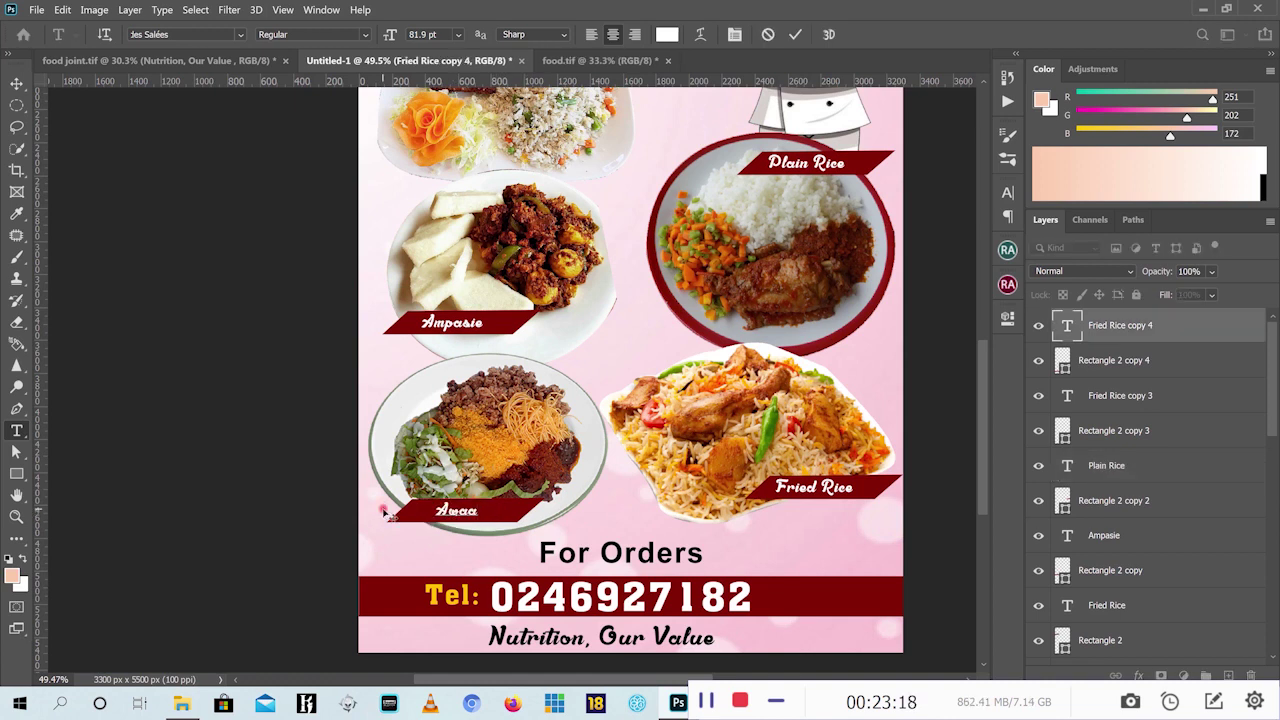
pyautogui.write('kye')
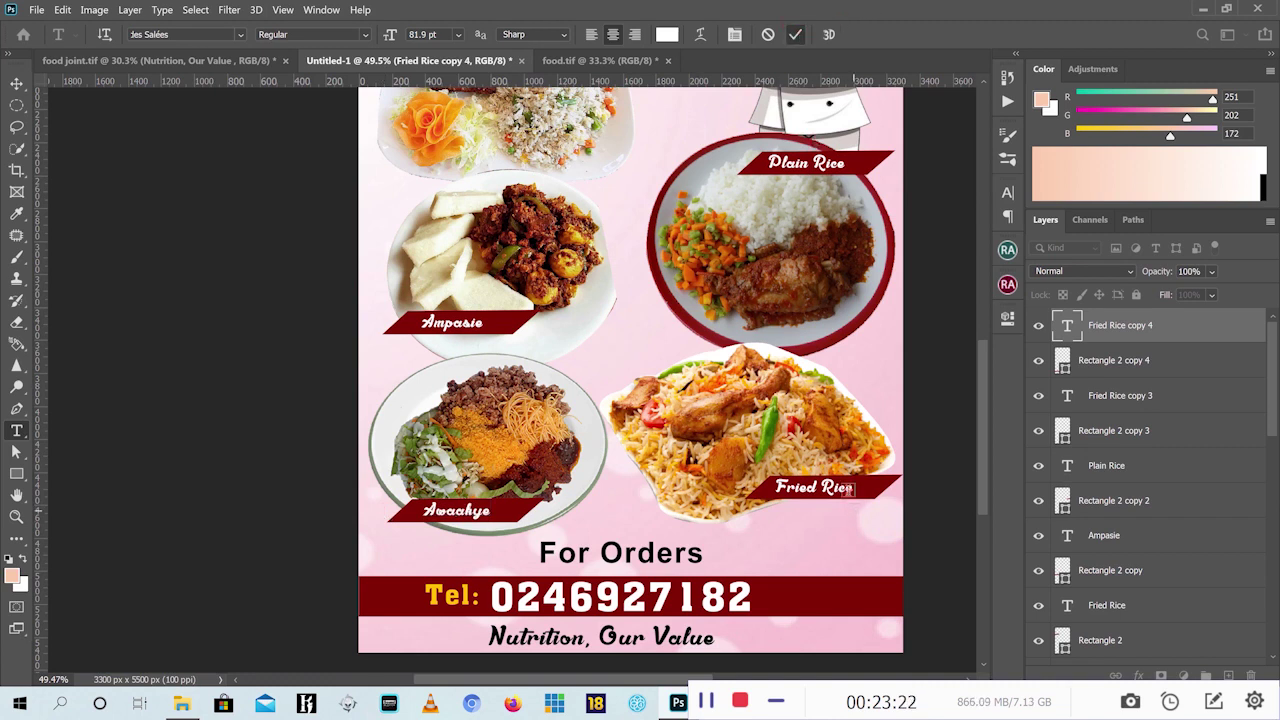
pyautogui.click(848, 489)
pyautogui.hotkey('ctrl', 'a')
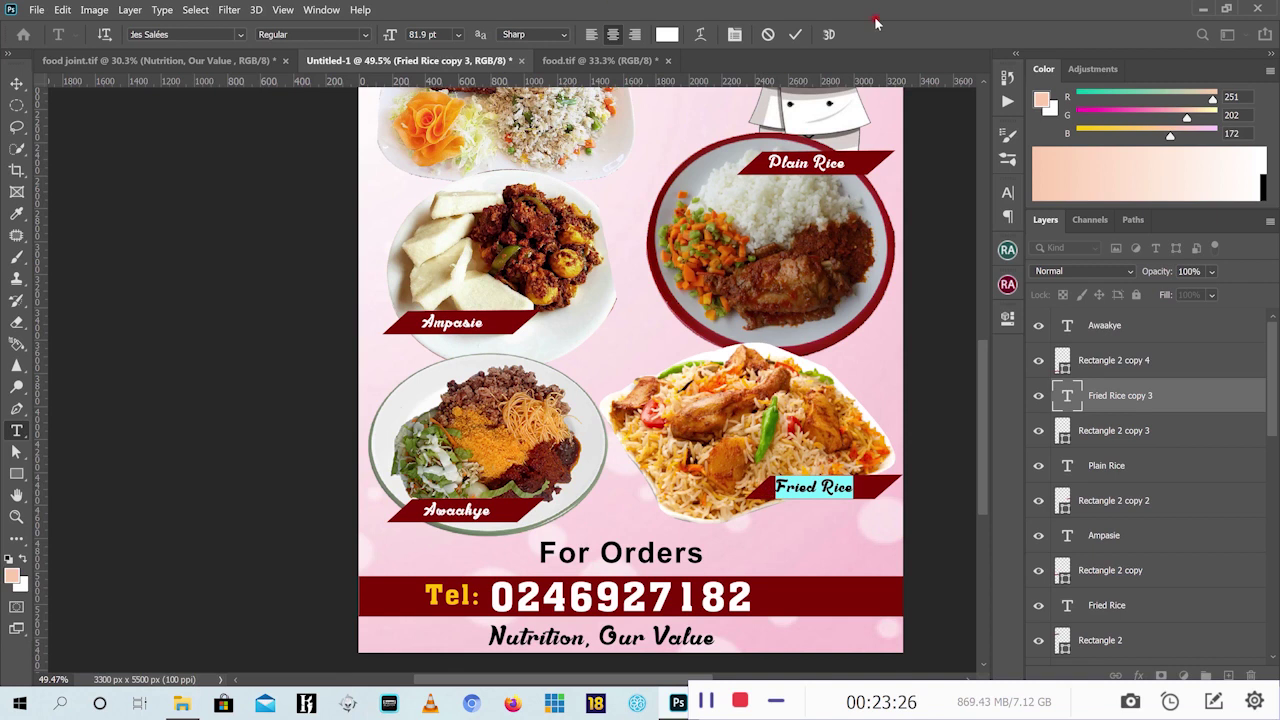
pyautogui.click(795, 34)
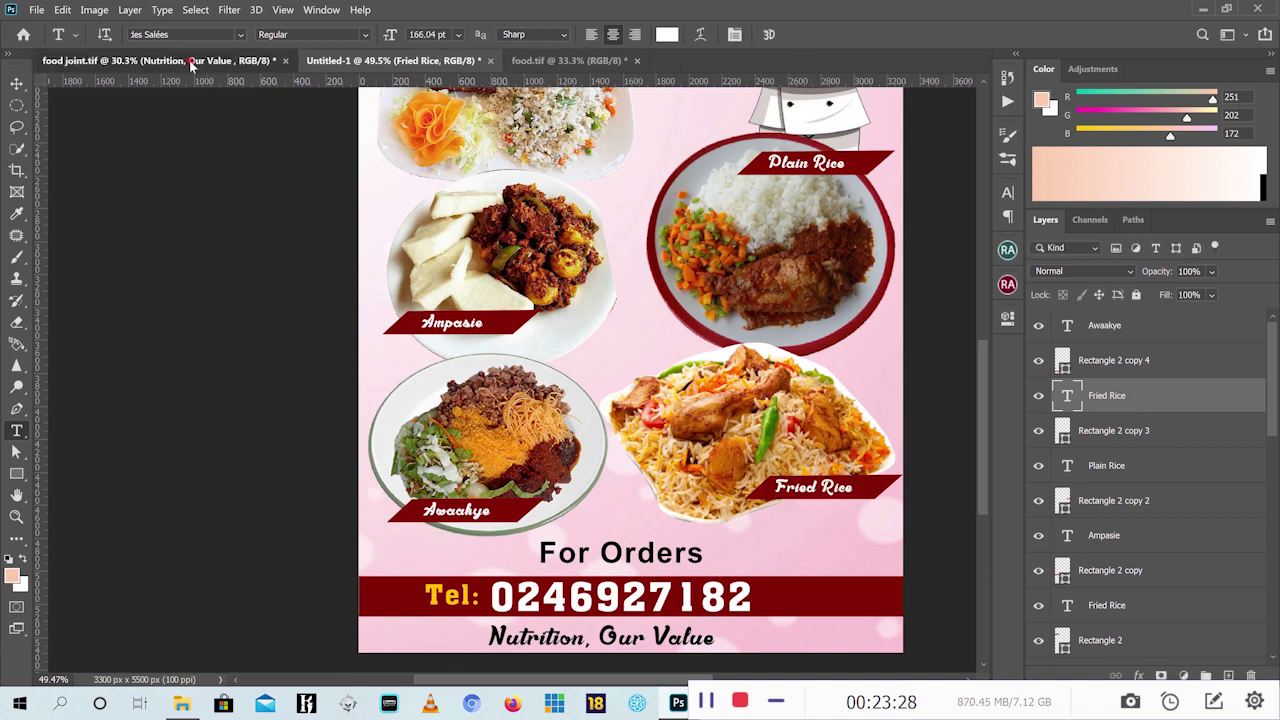
# Check the food joint.tif reference, then replace 'Fried' with 'Jollof' in the bottom-right label
pyautogui.click(191, 61)
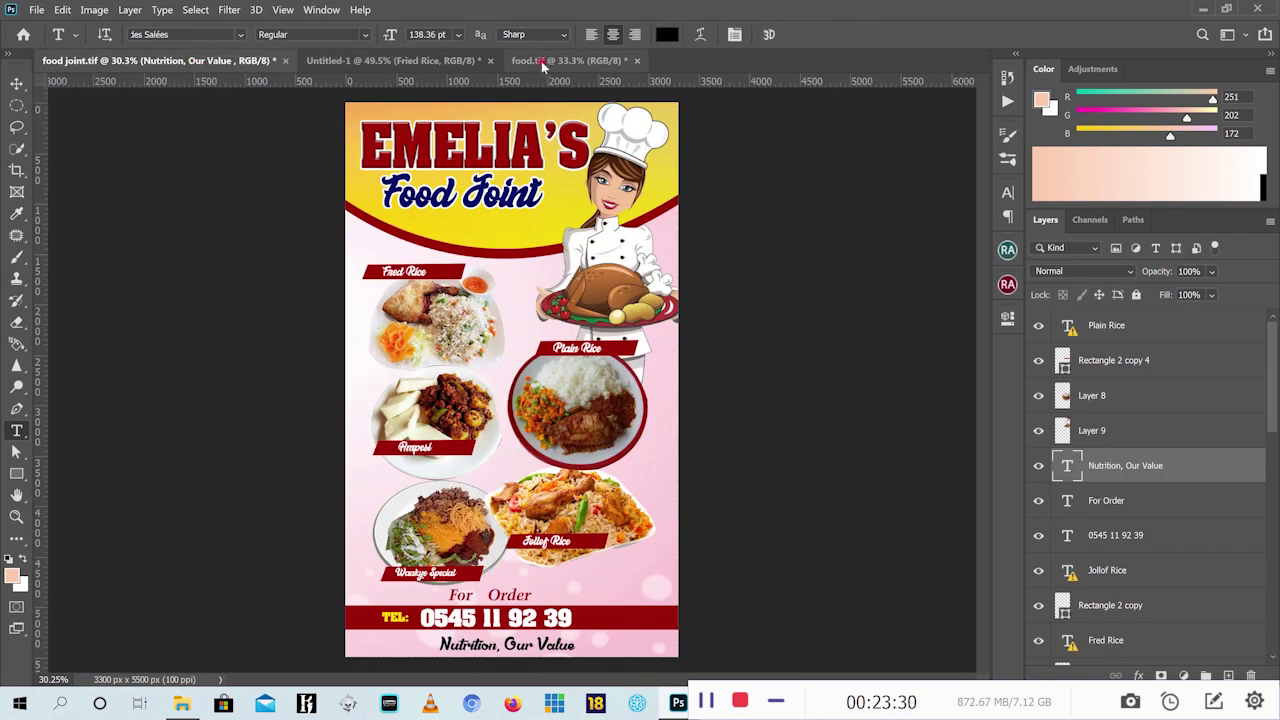
pyautogui.click(394, 61)
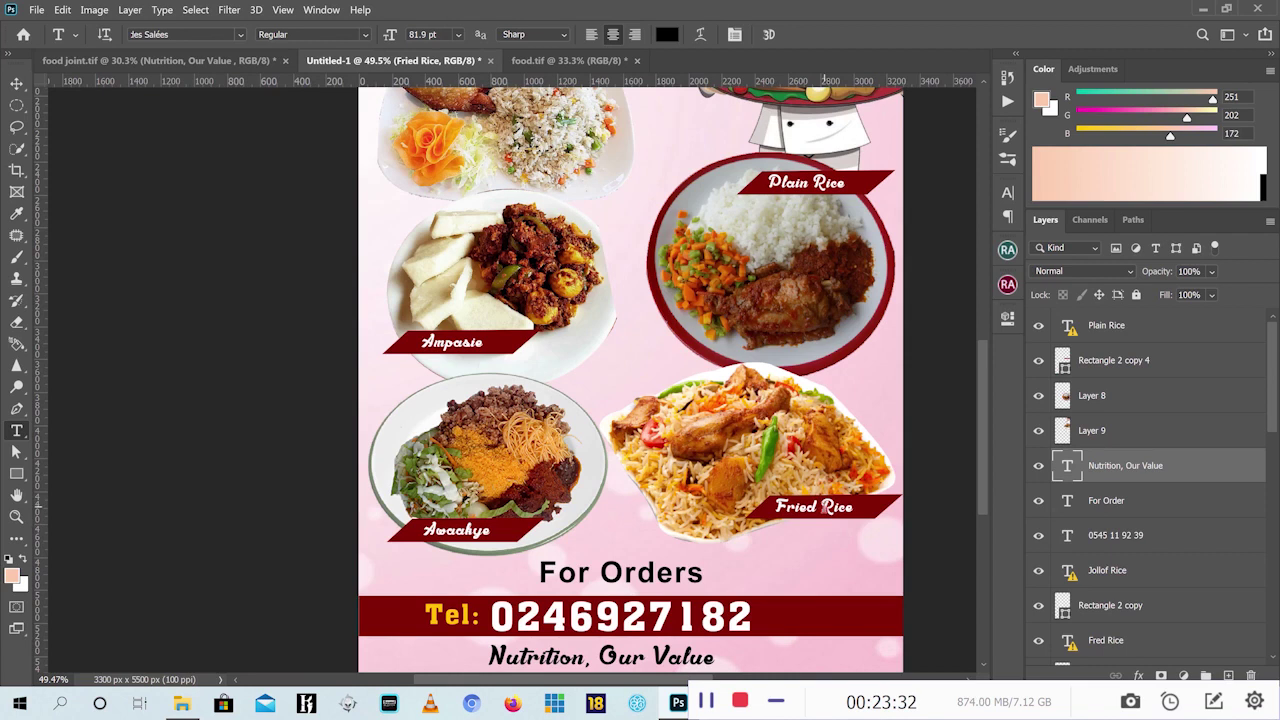
pyautogui.moveTo(815, 510); pyautogui.dragTo(745, 512)
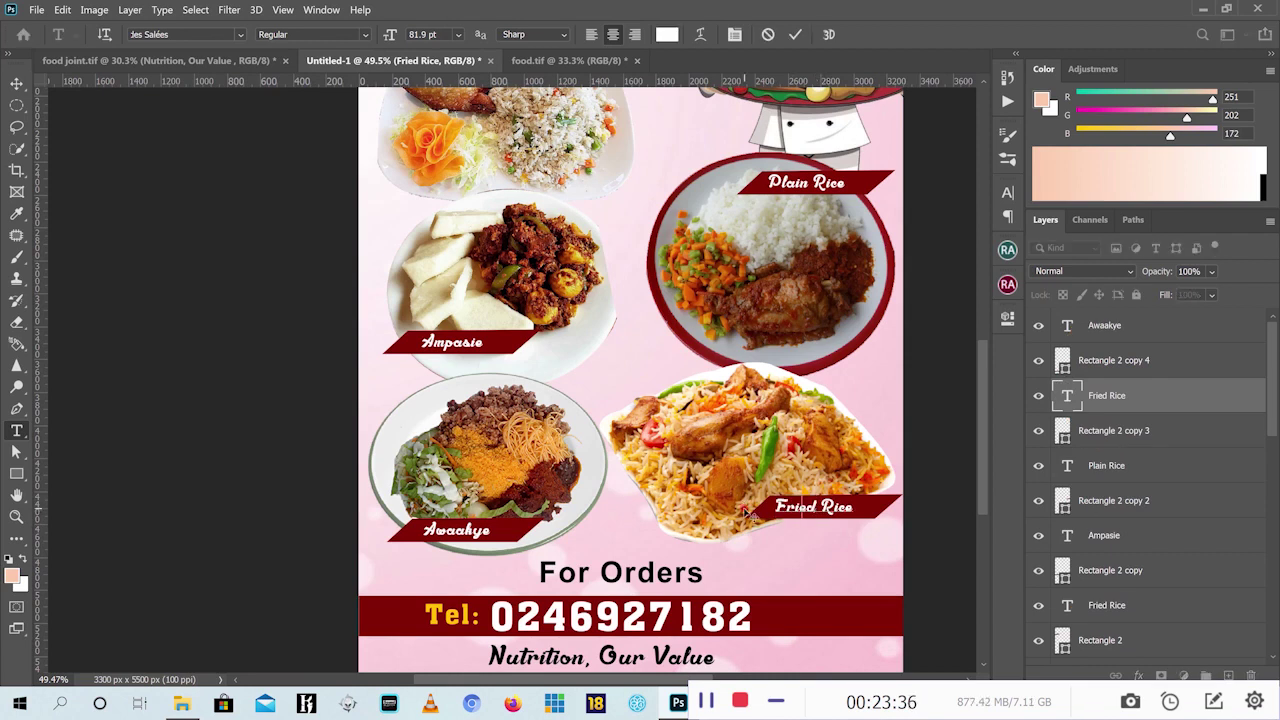
pyautogui.write('Joll')
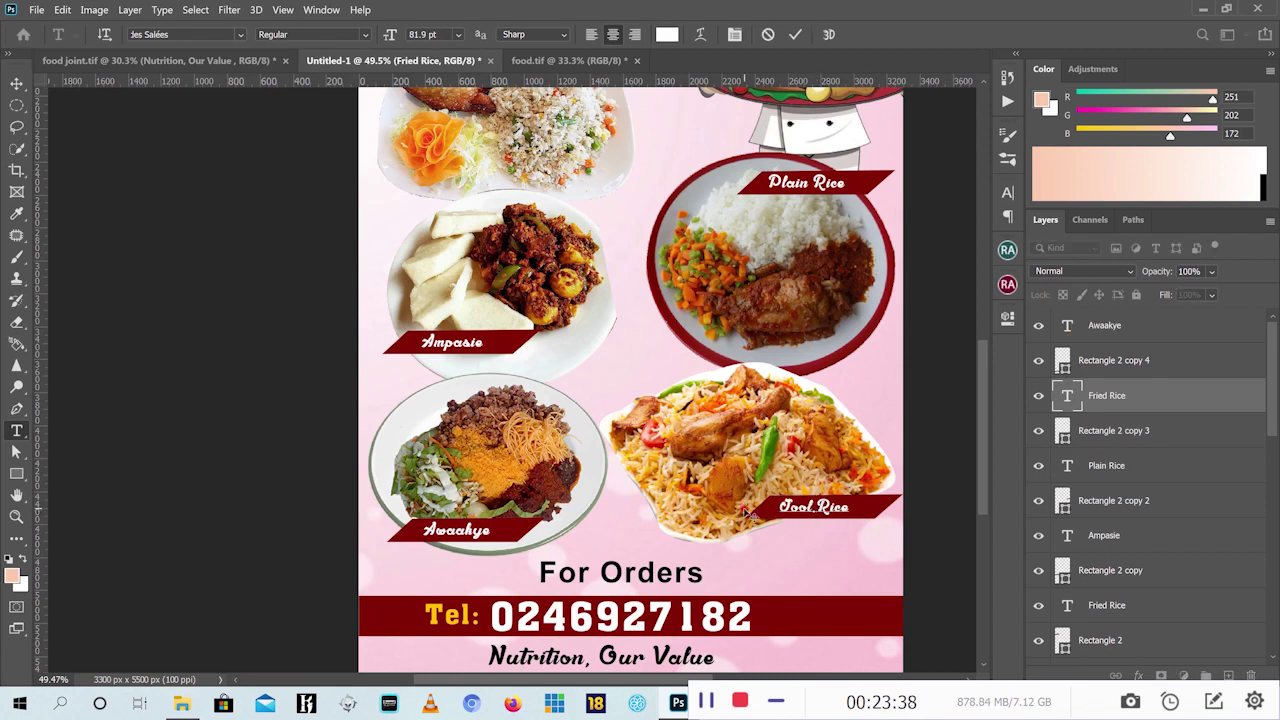
pyautogui.press('BackSpace')
pyautogui.press('BackSpace')
pyautogui.write('ll')
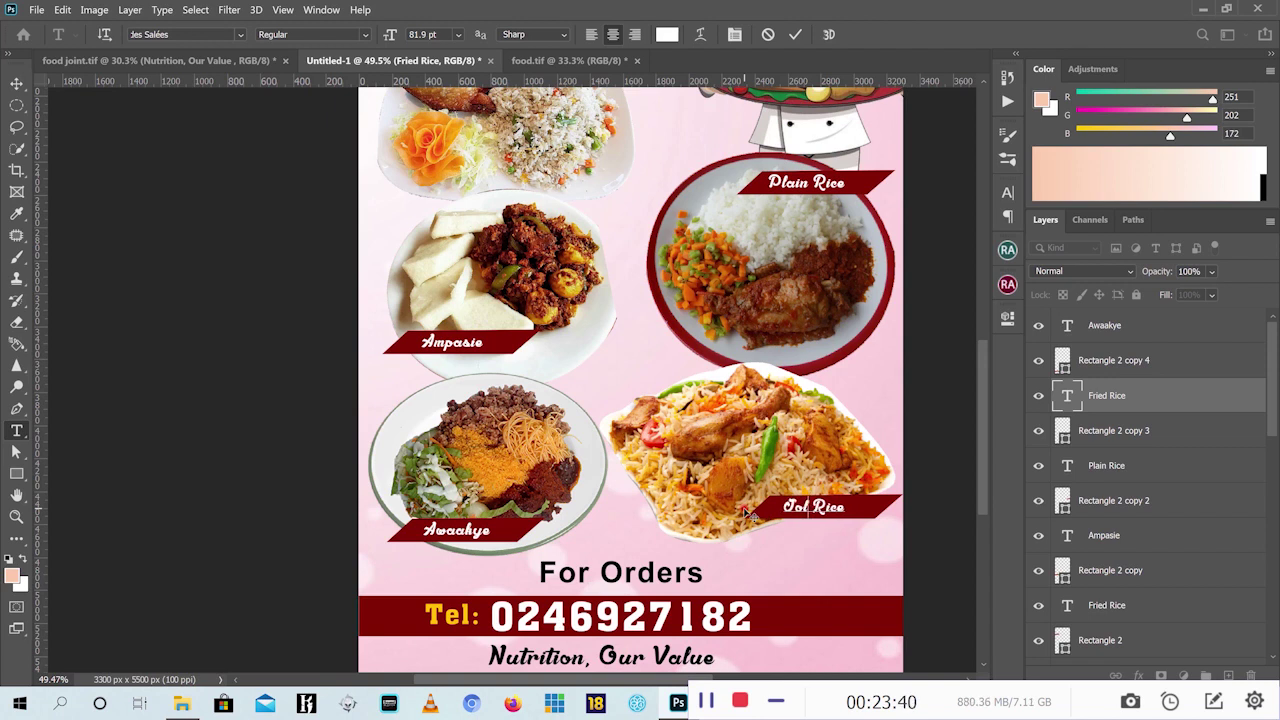
pyautogui.write('of')
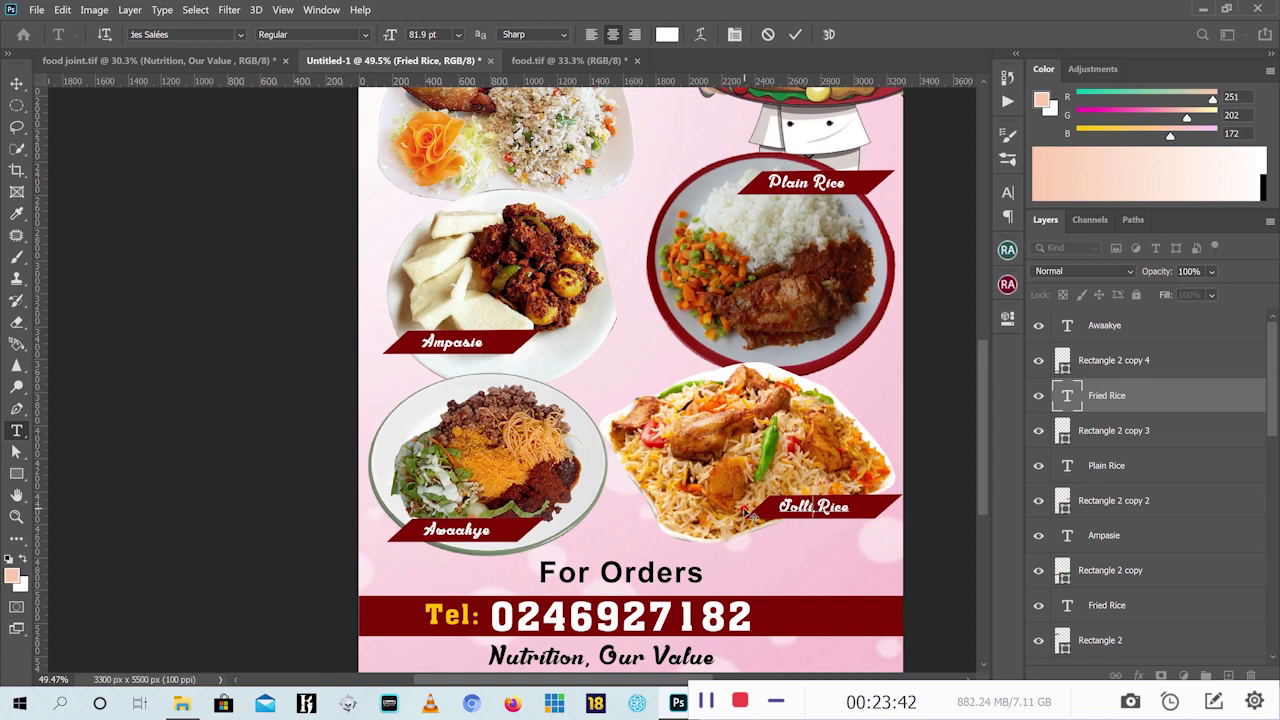
pyautogui.press('BackSpace')
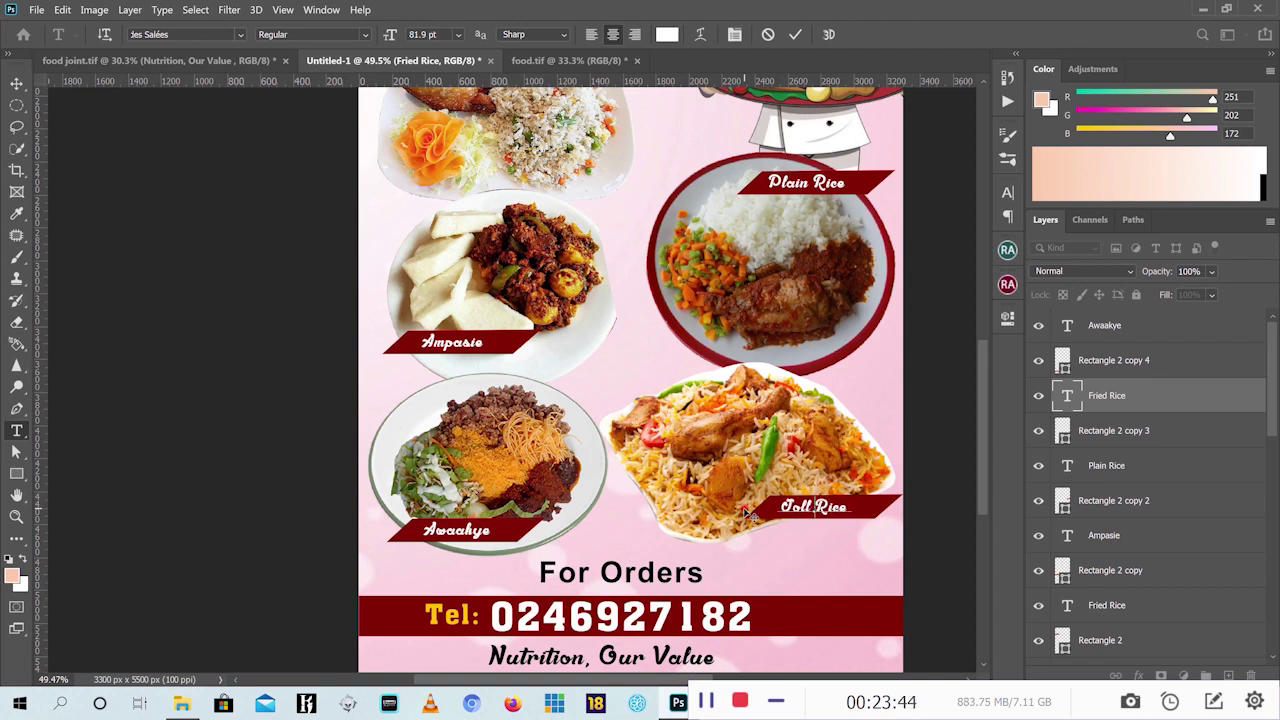
pyautogui.write('of')
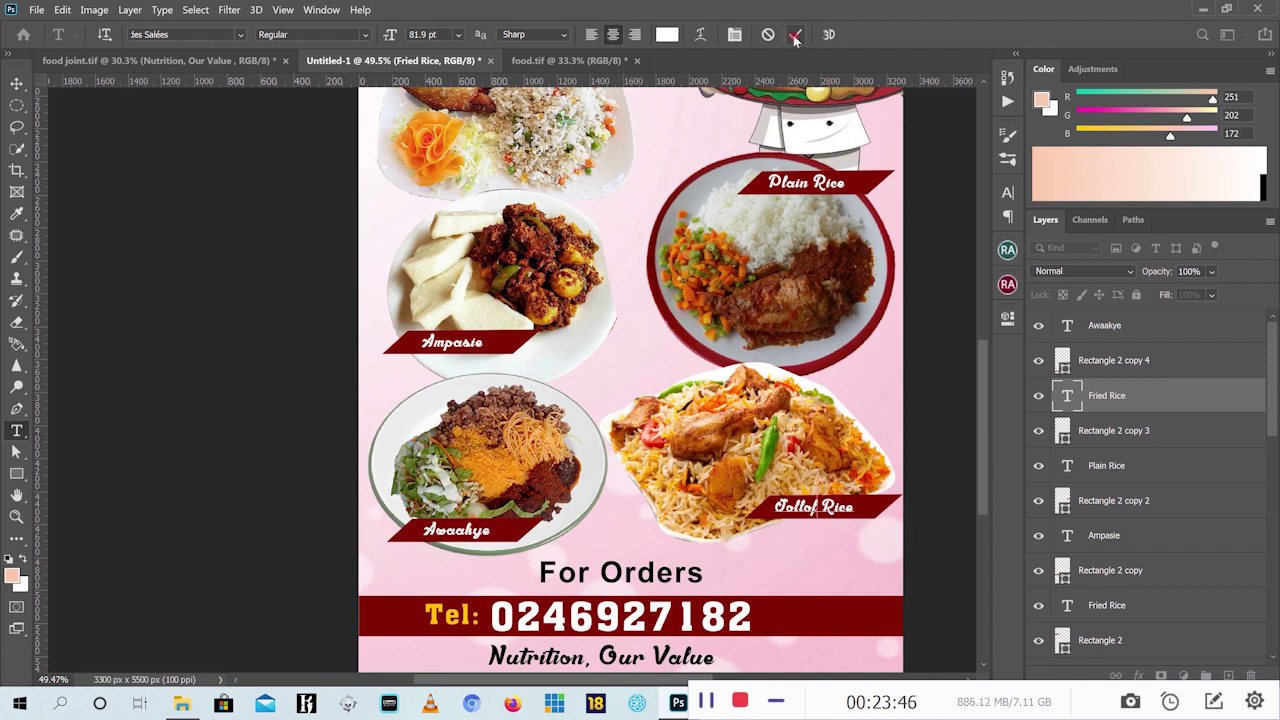
pyautogui.click(795, 34)
pyautogui.scroll(-2, 620, 302)
pyautogui.scroll(-2, 620, 302)
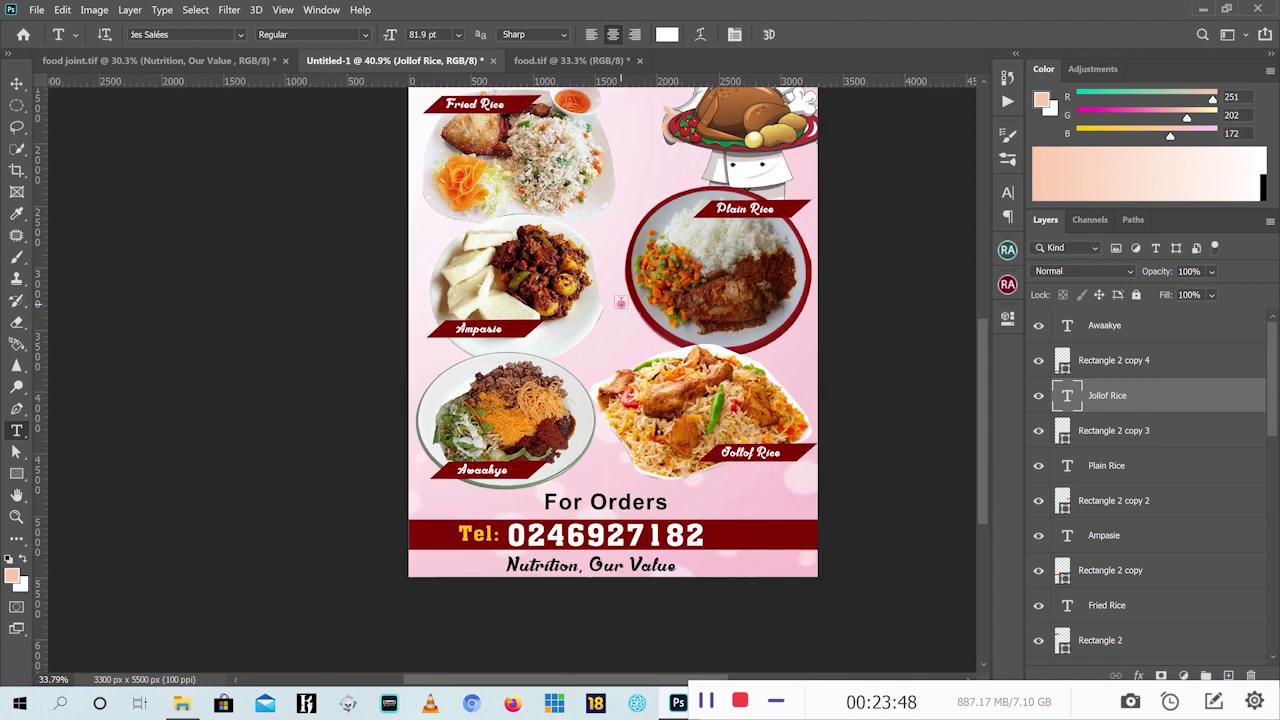
pyautogui.click(18, 84)
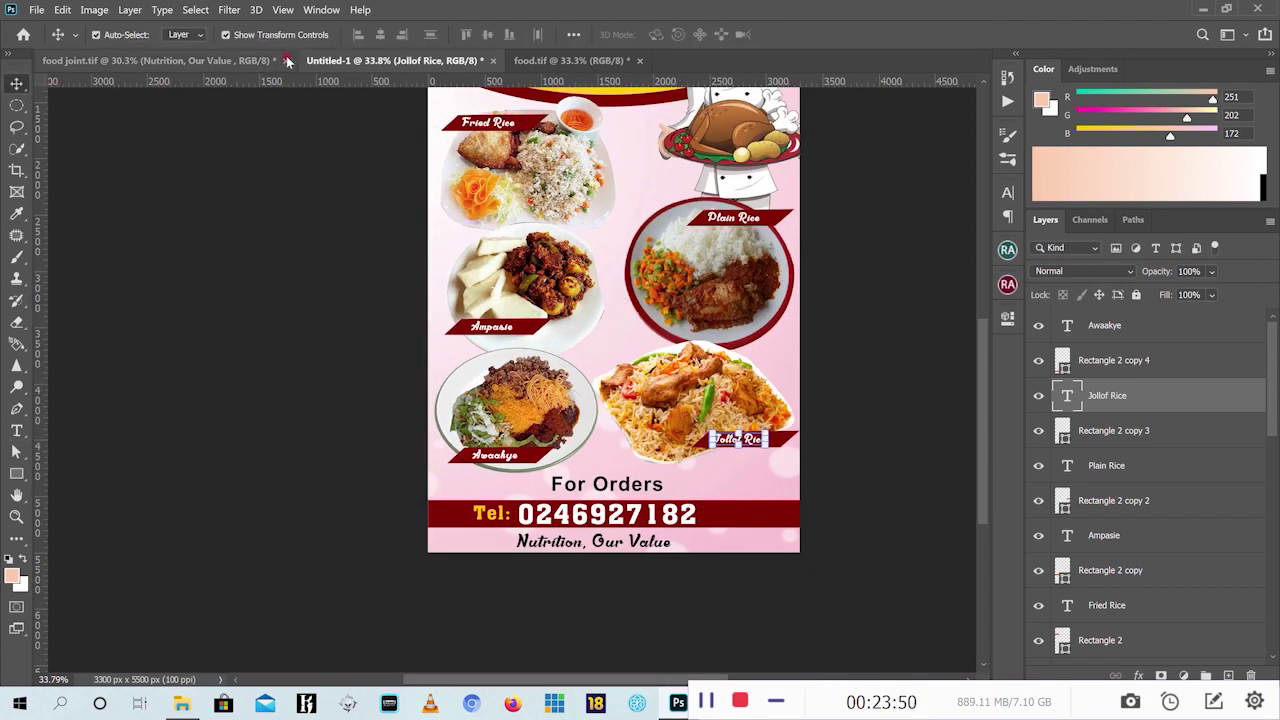
pyautogui.click(203, 62)
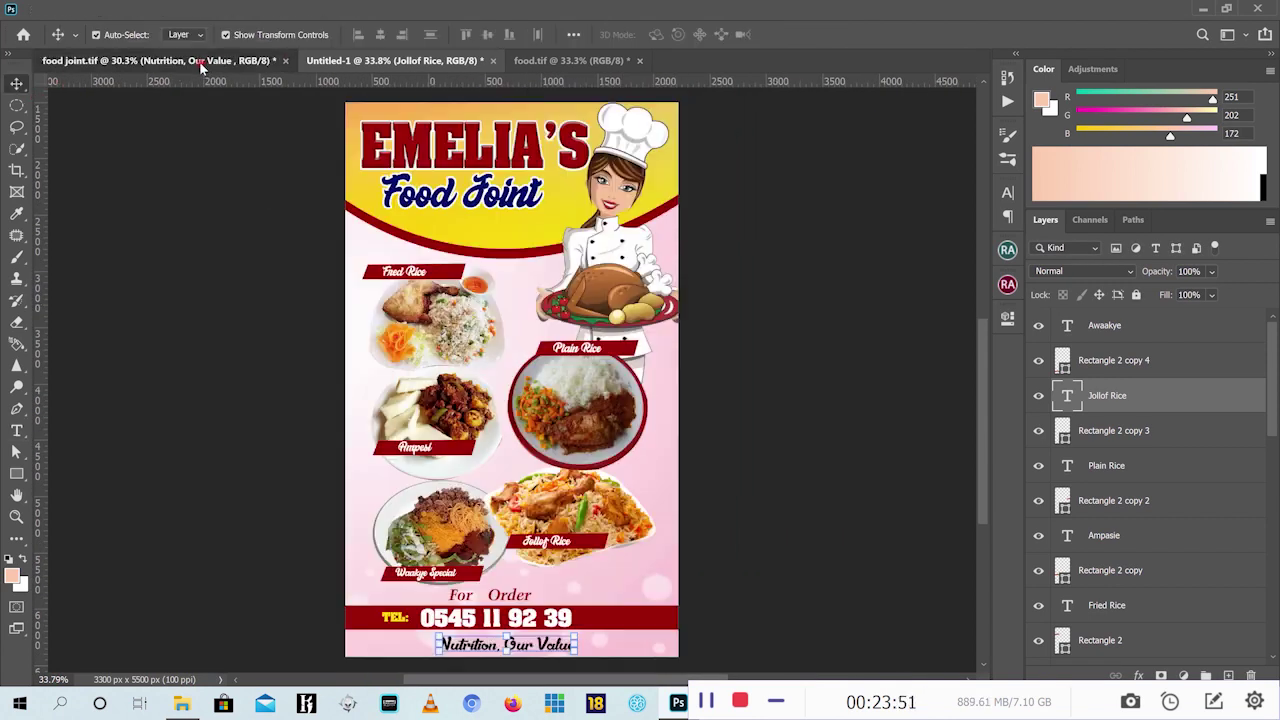
pyautogui.click(392, 60)
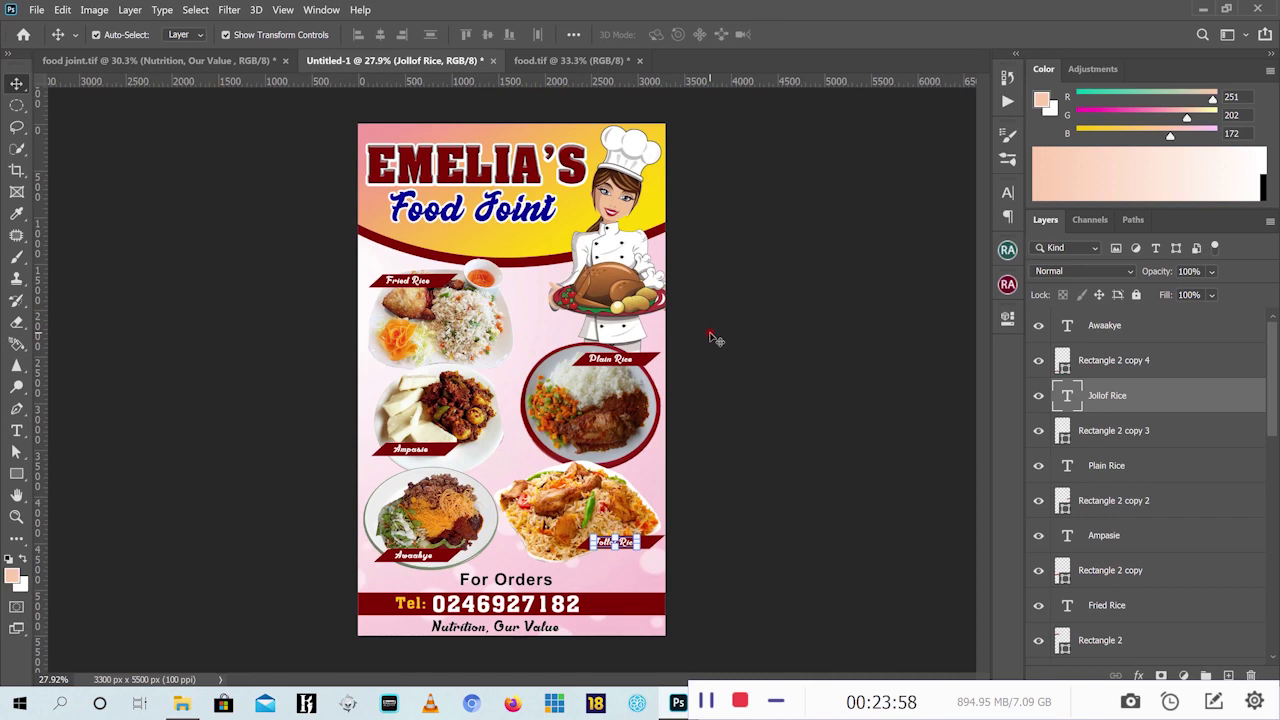
pyautogui.click(712, 337)
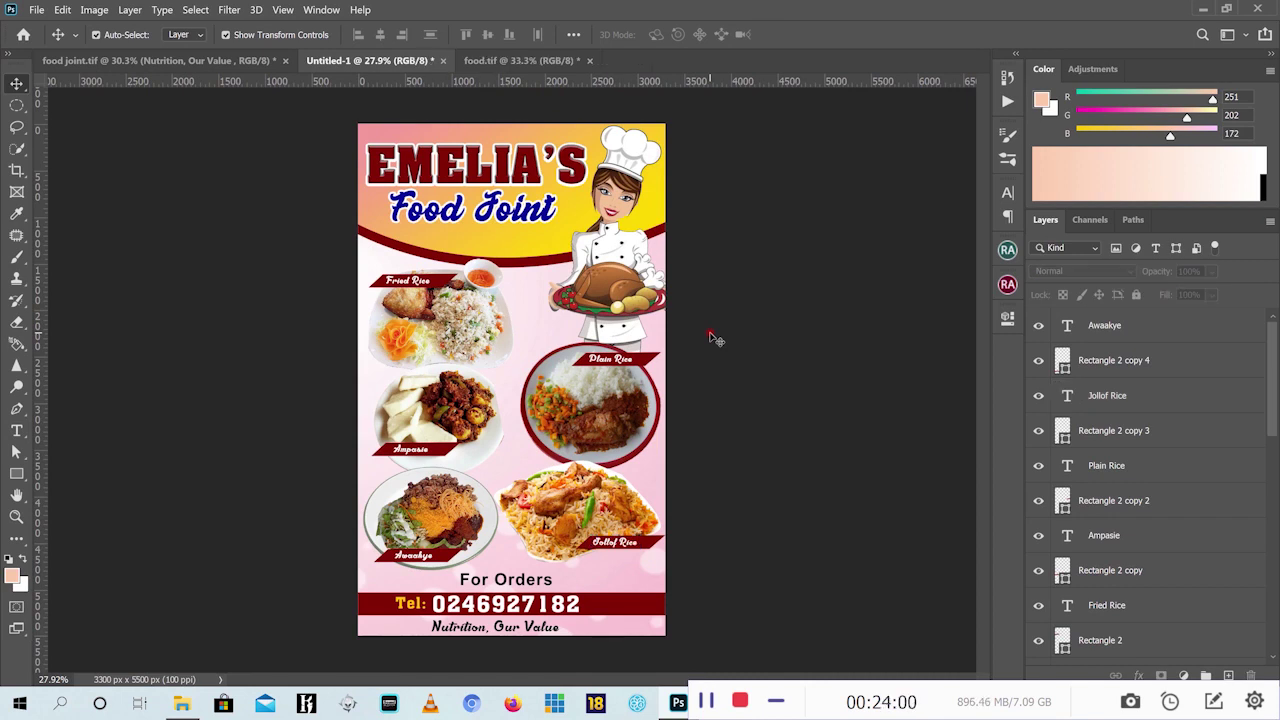